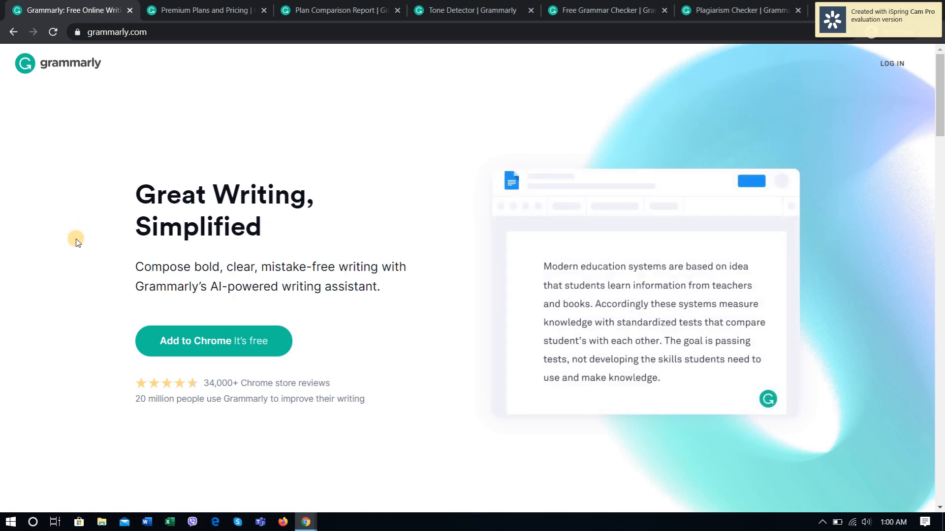
Step: Read through the Grammarly home page, covering the introduction, Tone Detector, supported apps, Beyond Grammar and Spelling, and testimonial sections
{"action": "scroll", "coordinate": [100, 258], "scroll_direction": "down", "scroll_amount": 5}
{"action": "scroll", "coordinate": [100, 263], "scroll_direction": "up", "scroll_amount": 5}
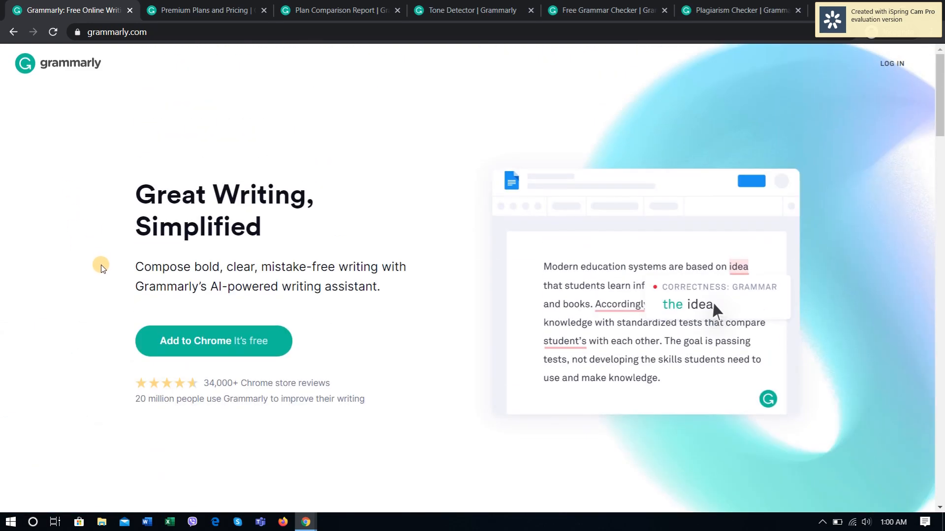
{"action": "scroll", "coordinate": [100, 265], "scroll_direction": "down", "scroll_amount": 4}
{"action": "scroll", "coordinate": [250, 301], "scroll_direction": "up", "scroll_amount": 4}
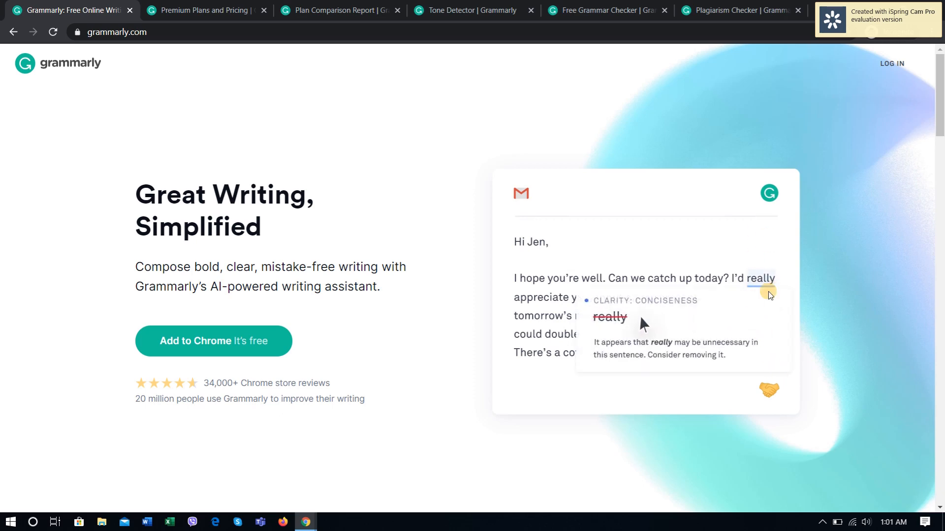
{"action": "scroll", "coordinate": [492, 386], "scroll_direction": "down", "scroll_amount": 8}
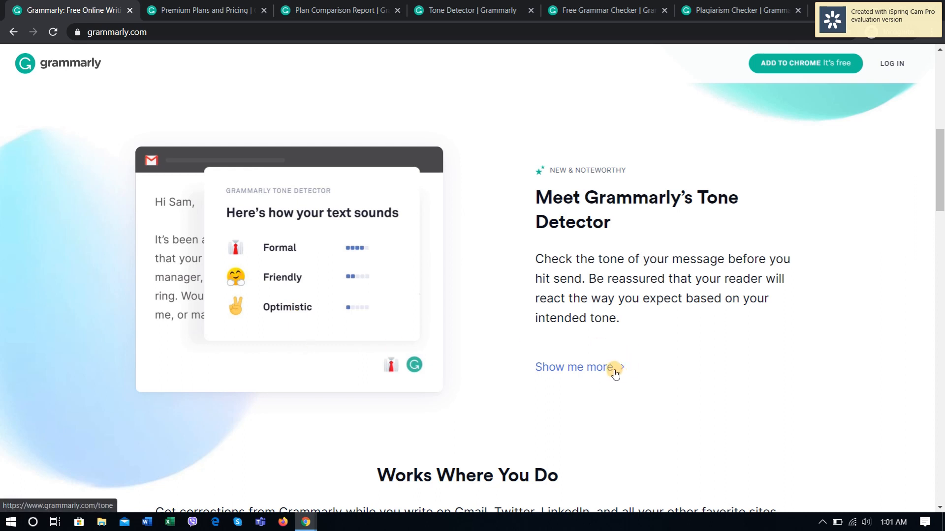
{"action": "scroll", "coordinate": [622, 367], "scroll_direction": "down", "scroll_amount": 1}
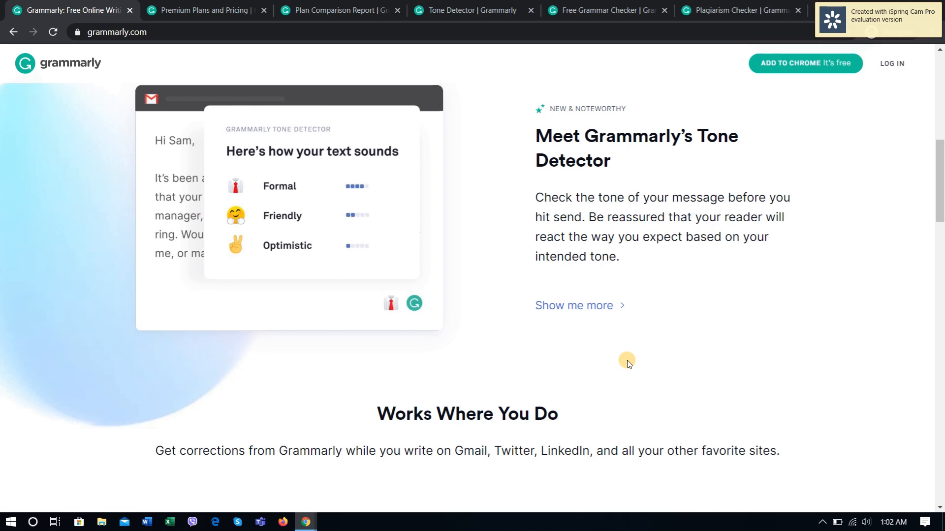
{"action": "scroll", "coordinate": [634, 330], "scroll_direction": "down", "scroll_amount": 5}
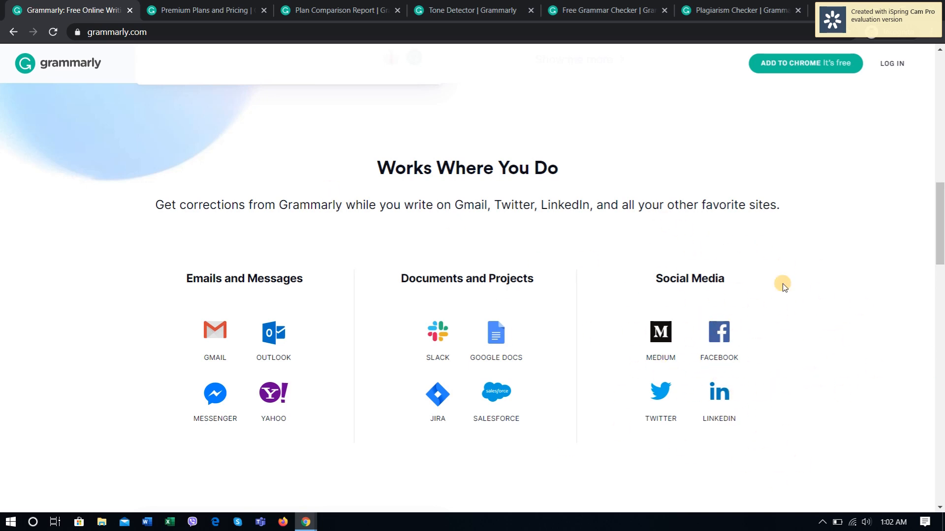
{"action": "scroll", "coordinate": [647, 267], "scroll_direction": "down", "scroll_amount": 5}
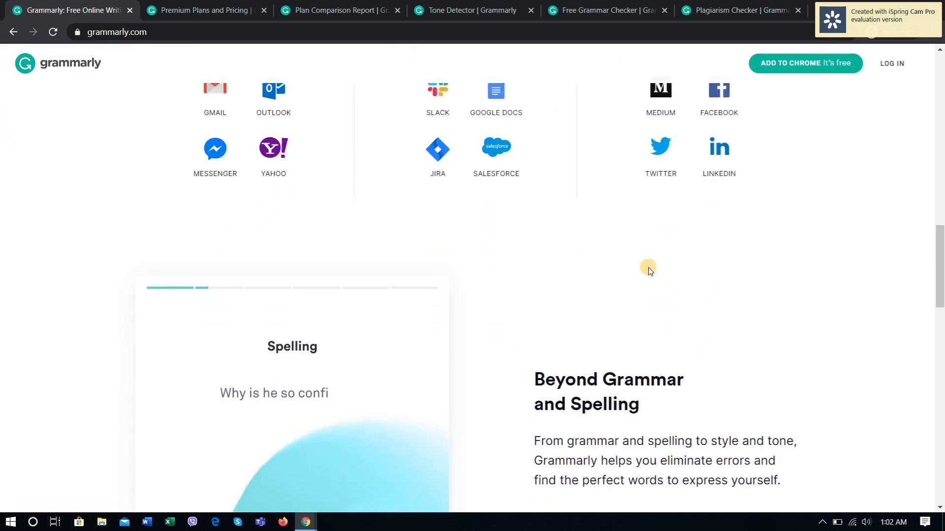
{"action": "scroll", "coordinate": [648, 267], "scroll_direction": "down", "scroll_amount": 3}
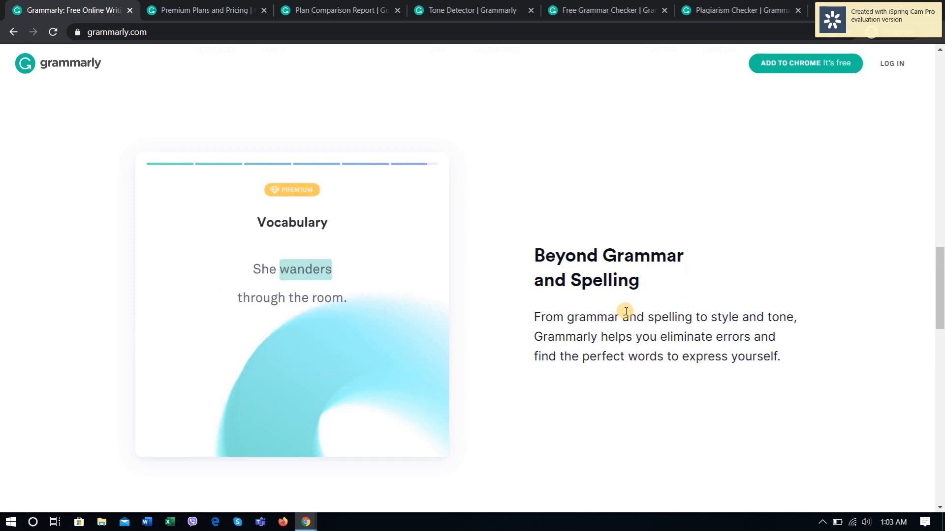
{"action": "scroll", "coordinate": [743, 317], "scroll_direction": "down", "scroll_amount": 9}
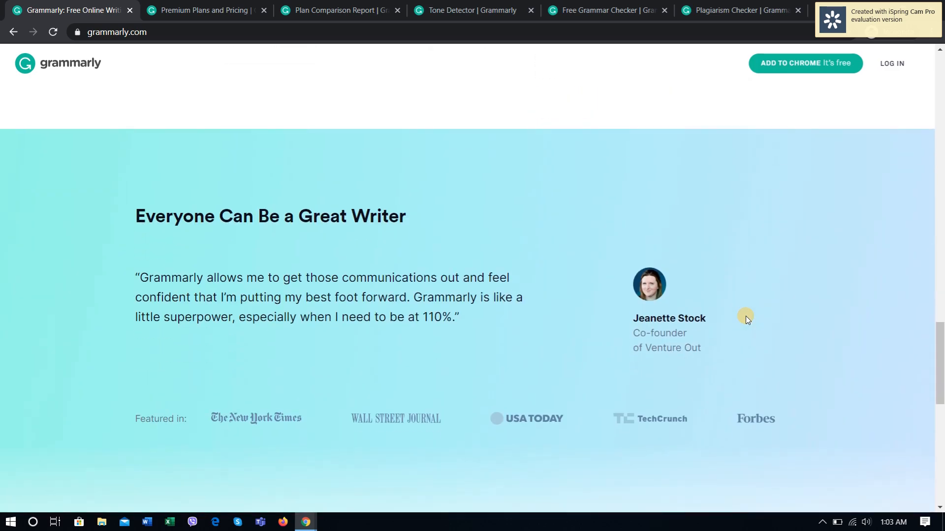
{"action": "scroll", "coordinate": [745, 316], "scroll_direction": "down", "scroll_amount": 3}
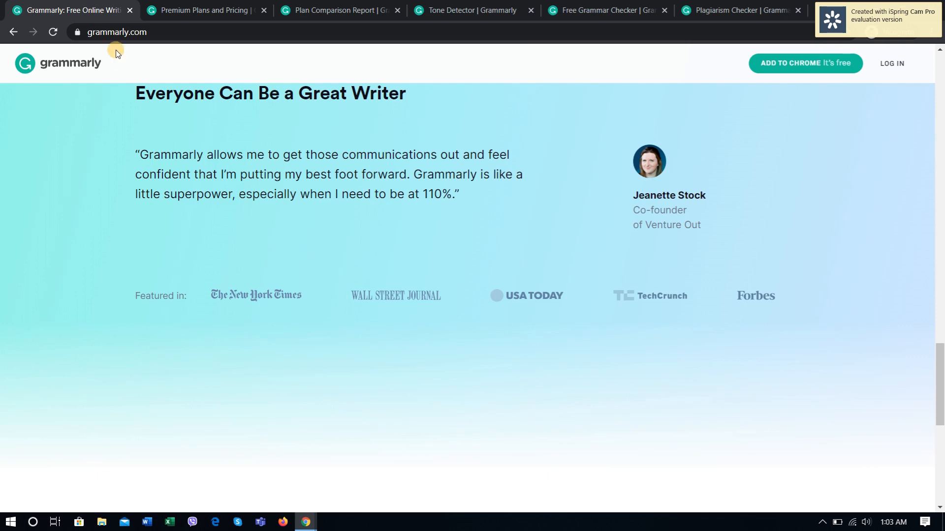
Step: Switch to the Premium Plans and Pricing page and review its introduction and the Work writing section
{"action": "left_click", "coordinate": [197, 11]}
{"action": "scroll", "coordinate": [213, 292], "scroll_direction": "up", "scroll_amount": 4}
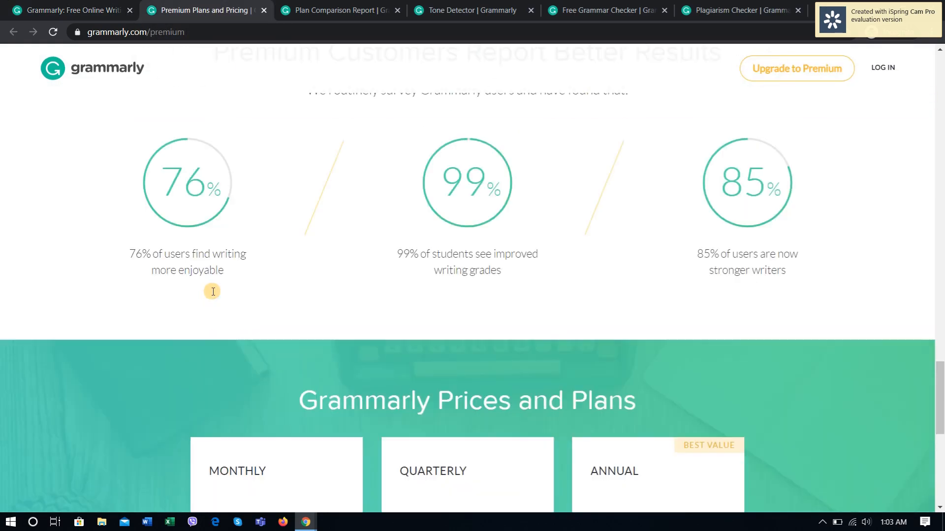
{"action": "scroll", "coordinate": [213, 292], "scroll_direction": "up", "scroll_amount": 20}
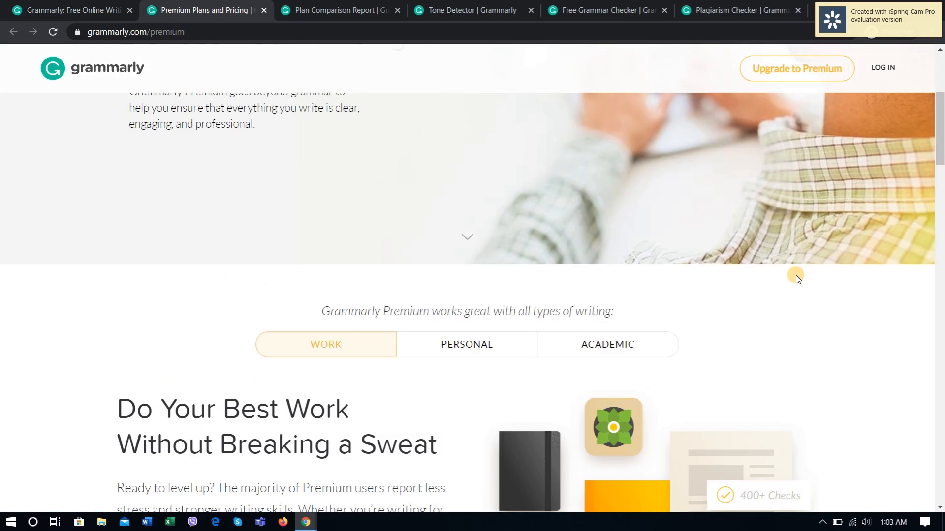
{"action": "scroll", "coordinate": [797, 278], "scroll_direction": "up", "scroll_amount": 5}
{"action": "scroll", "coordinate": [798, 279], "scroll_direction": "down", "scroll_amount": 8}
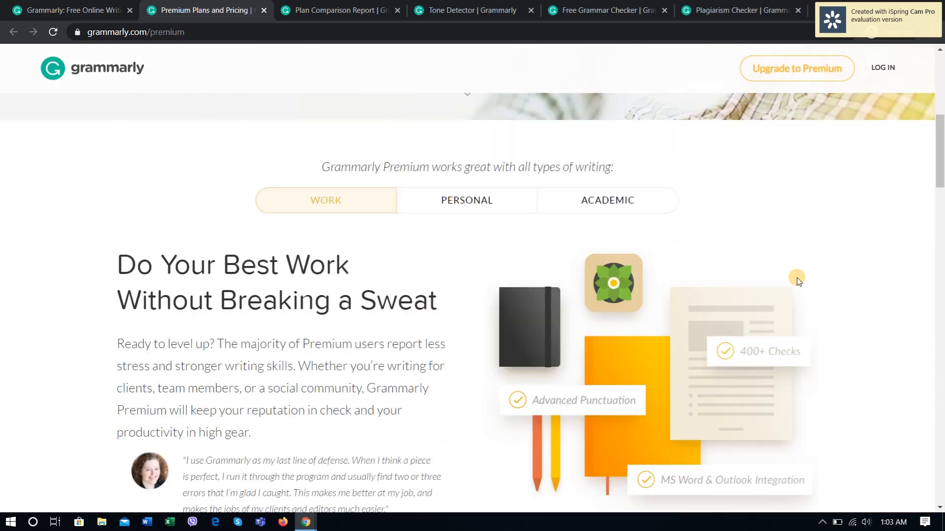
{"action": "scroll", "coordinate": [796, 278], "scroll_direction": "down", "scroll_amount": 3}
{"action": "scroll", "coordinate": [423, 181], "scroll_direction": "up", "scroll_amount": 3}
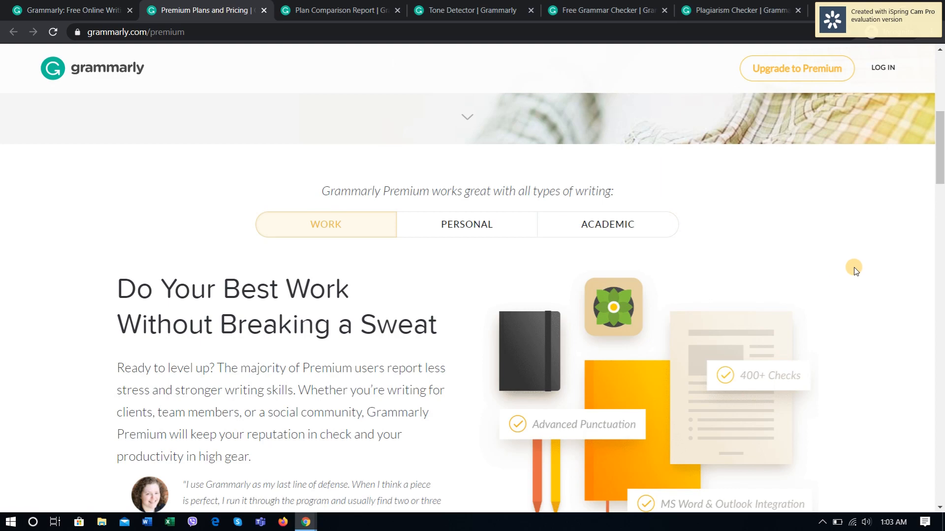
Step: Examine the side-by-side comparison of free and Premium accounts, briefly highlighting its feature rows
{"action": "scroll", "coordinate": [415, 267], "scroll_direction": "down", "scroll_amount": 10}
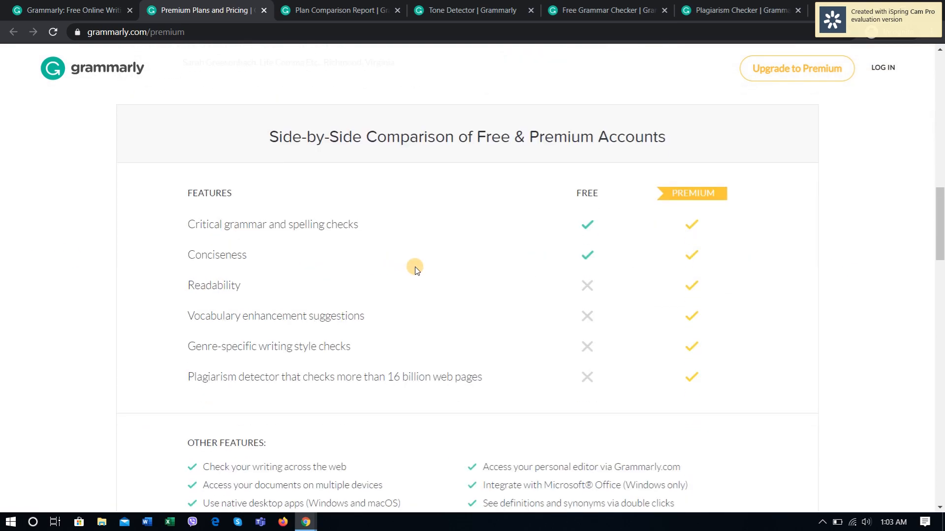
{"action": "scroll", "coordinate": [415, 266], "scroll_direction": "down", "scroll_amount": 8}
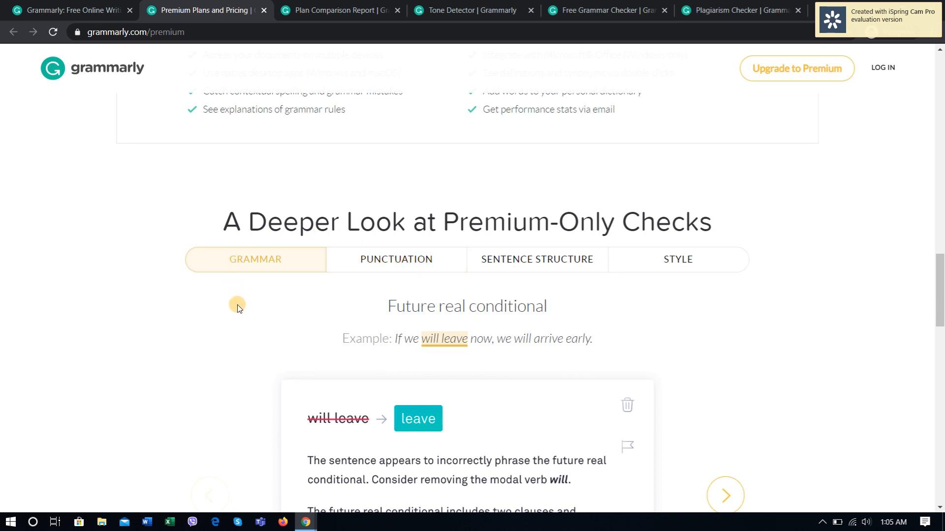
{"action": "scroll", "coordinate": [238, 304], "scroll_direction": "down", "scroll_amount": 1}
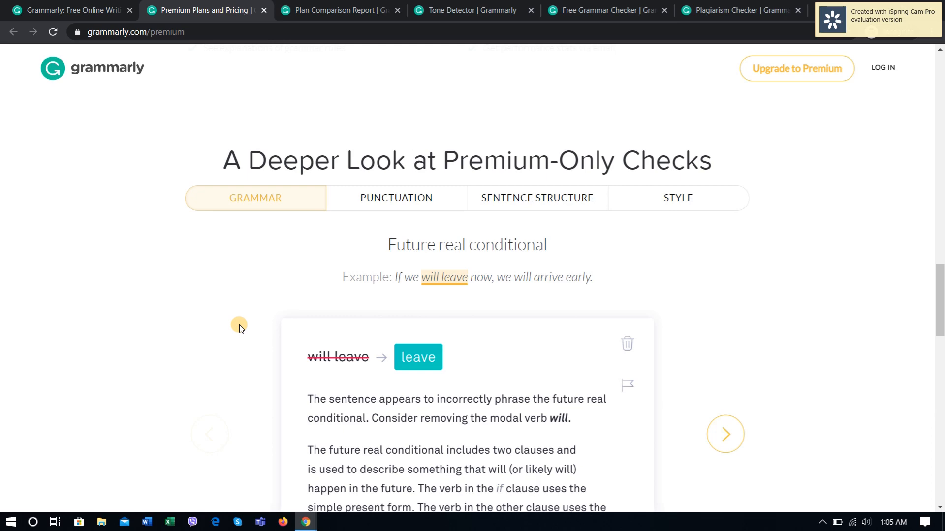
{"action": "scroll", "coordinate": [239, 324], "scroll_direction": "down", "scroll_amount": 20}
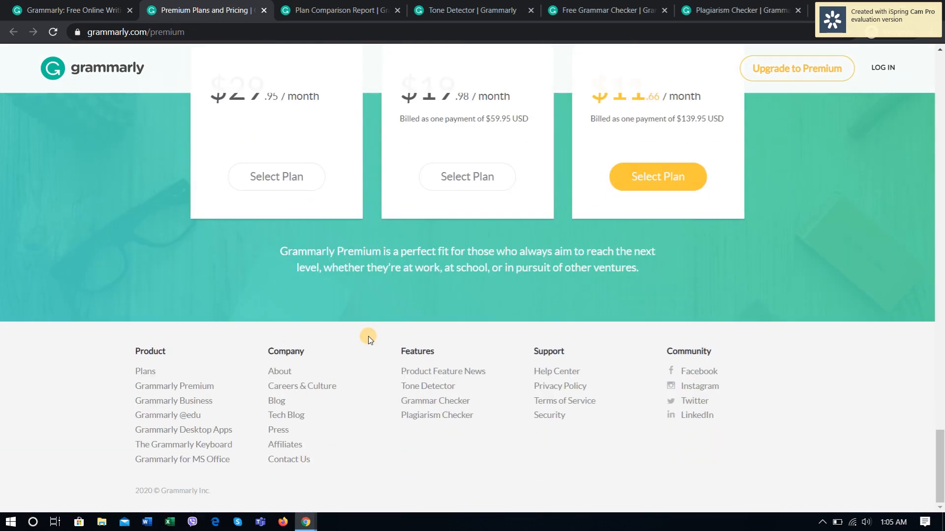
{"action": "scroll", "coordinate": [368, 276], "scroll_direction": "up", "scroll_amount": 20}
{"action": "scroll", "coordinate": [436, 168], "scroll_direction": "up", "scroll_amount": 8}
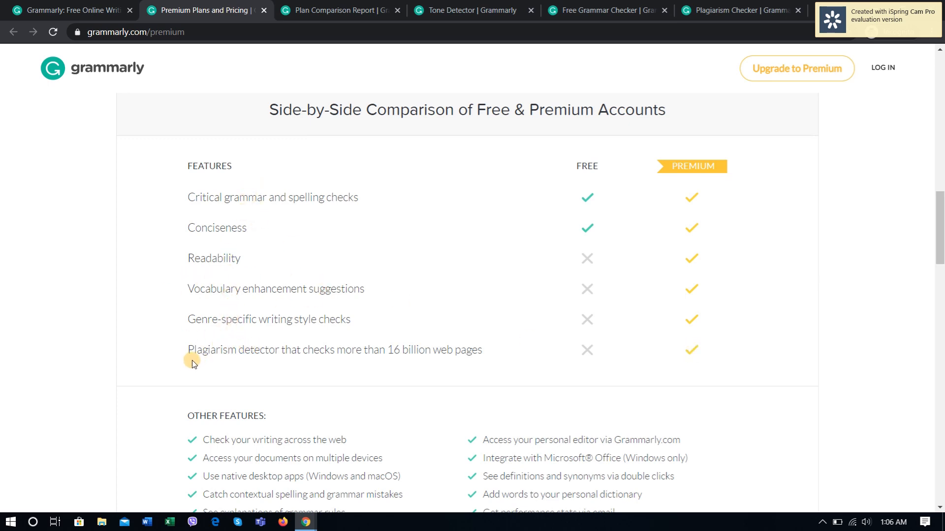
{"action": "mouse_move", "coordinate": [187, 353]}
{"action": "left_mouse_down"}
{"action": "mouse_move", "coordinate": [506, 358]}
{"action": "mouse_move", "coordinate": [312, 344]}
{"action": "mouse_move", "coordinate": [183, 350]}
{"action": "left_mouse_up"}
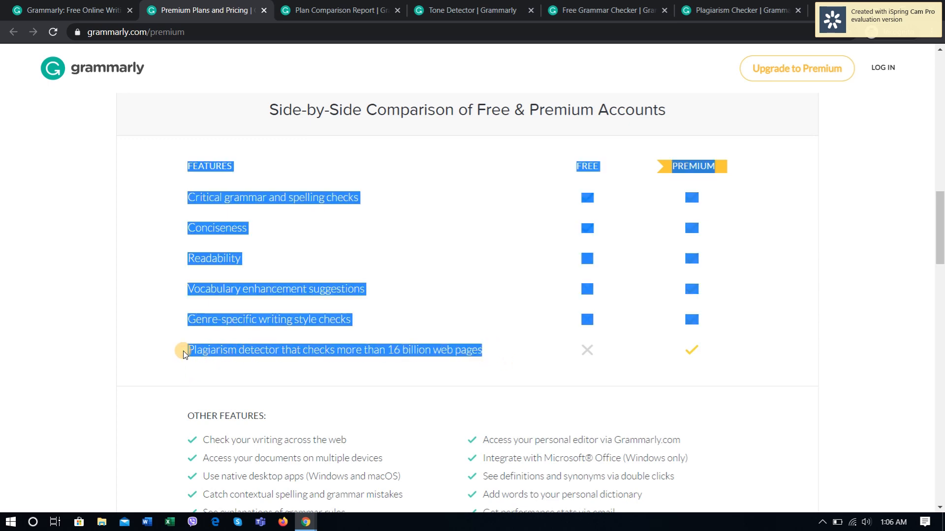
{"action": "left_click", "coordinate": [377, 305]}
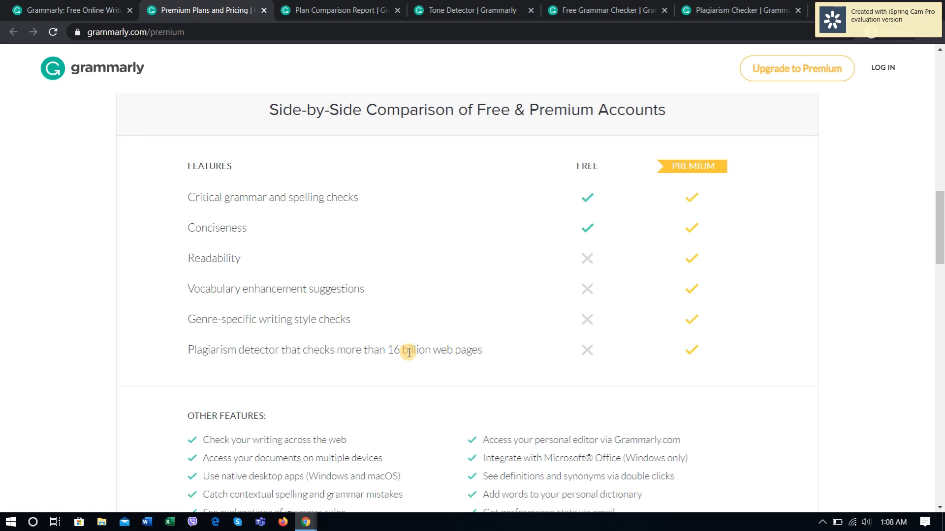
Step: Review the other features list and view the Premium-only check examples for Punctuation, Sentence Structure and Style
{"action": "scroll", "coordinate": [428, 335], "scroll_direction": "down", "scroll_amount": 7}
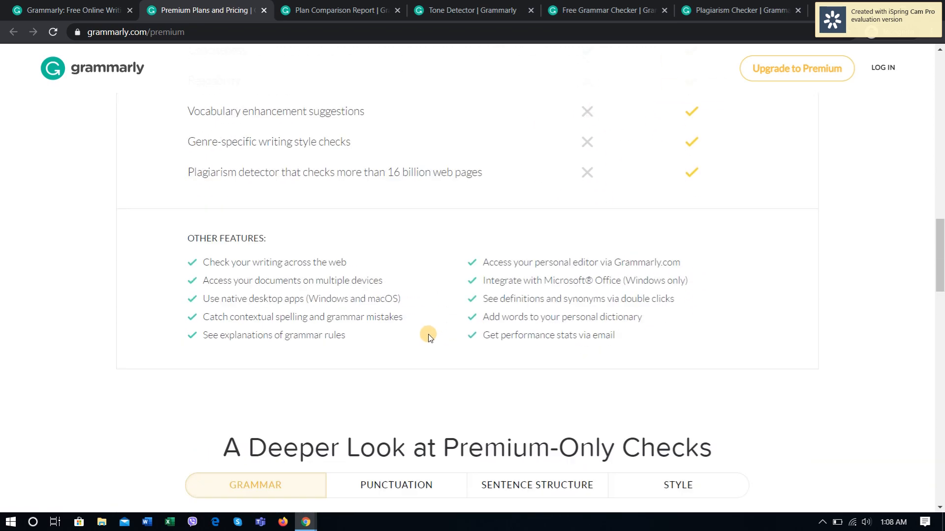
{"action": "scroll", "coordinate": [429, 353], "scroll_direction": "down", "scroll_amount": 3}
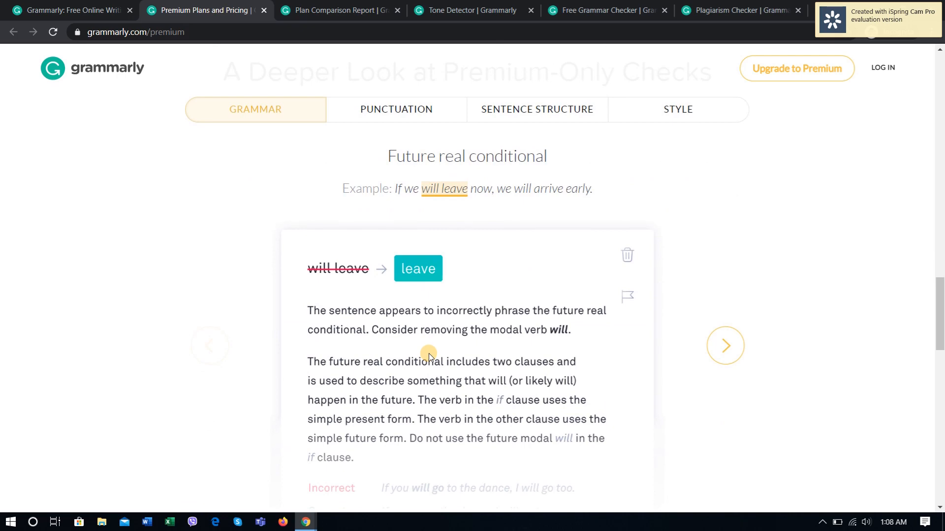
{"action": "scroll", "coordinate": [427, 352], "scroll_direction": "down", "scroll_amount": 5}
{"action": "scroll", "coordinate": [428, 275], "scroll_direction": "up", "scroll_amount": 5}
{"action": "scroll", "coordinate": [375, 273], "scroll_direction": "up", "scroll_amount": 3}
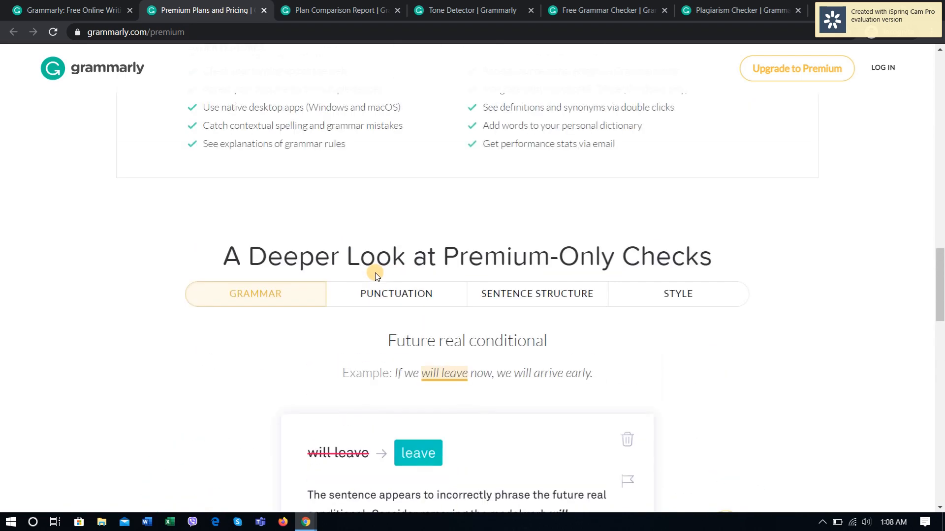
{"action": "scroll", "coordinate": [399, 297], "scroll_direction": "down", "scroll_amount": 1}
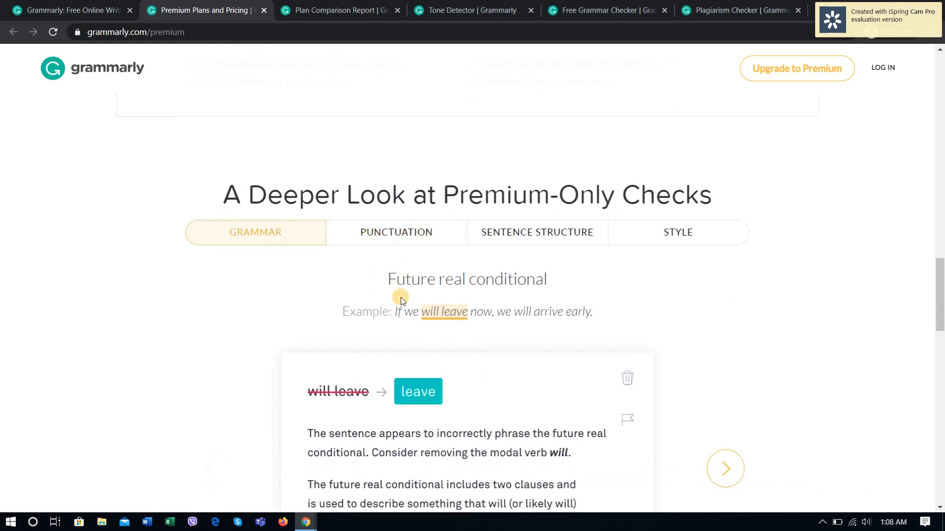
{"action": "left_click", "coordinate": [411, 236]}
{"action": "left_click", "coordinate": [566, 236]}
{"action": "left_click", "coordinate": [674, 237]}
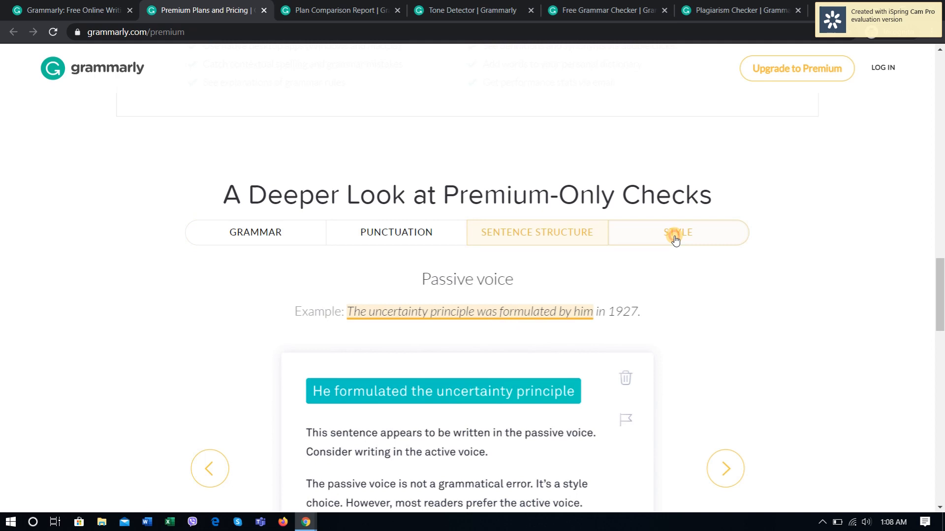
Step: Go back through the Premium-only check examples to Grammar, and cycle through all four categories twice, ending on Style
{"action": "left_click", "coordinate": [541, 238]}
{"action": "left_click", "coordinate": [382, 242]}
{"action": "left_click", "coordinate": [270, 231]}
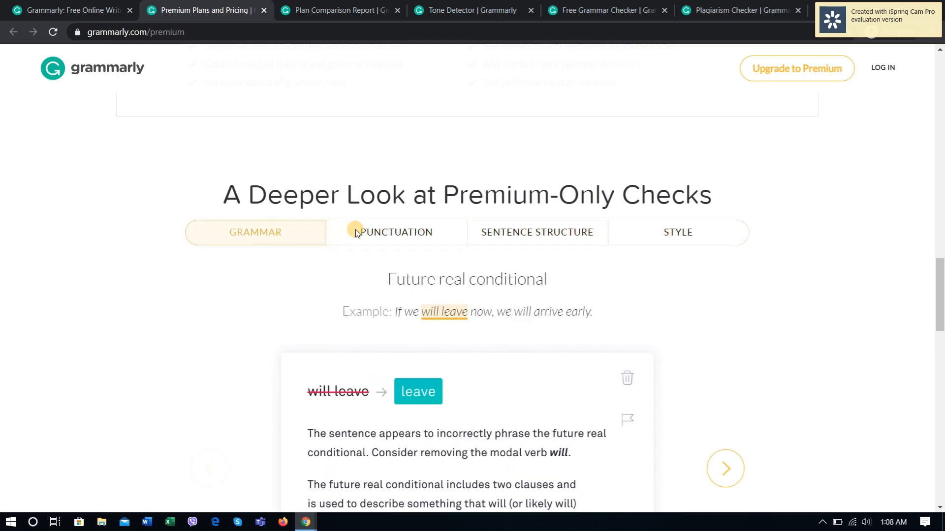
{"action": "left_click", "coordinate": [386, 234]}
{"action": "left_click", "coordinate": [561, 239]}
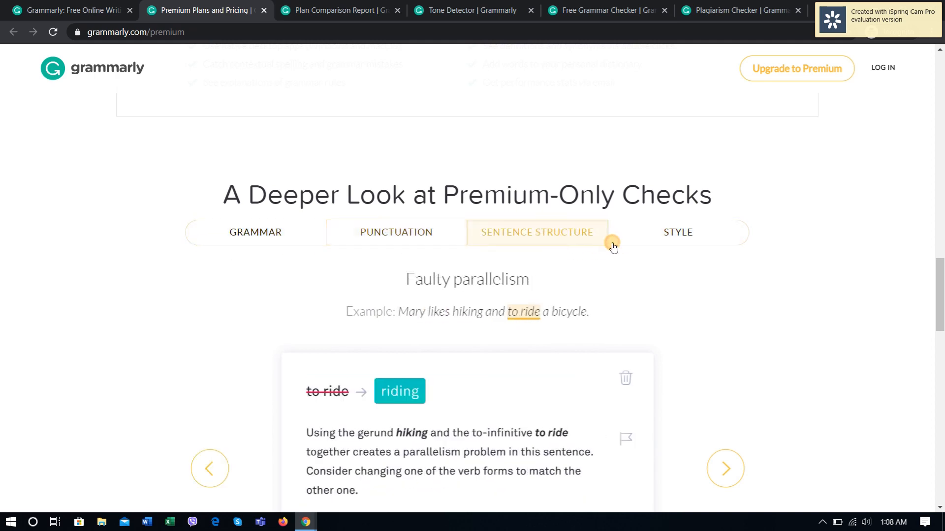
{"action": "left_click", "coordinate": [676, 243]}
{"action": "left_click", "coordinate": [250, 235]}
{"action": "left_click", "coordinate": [395, 232]}
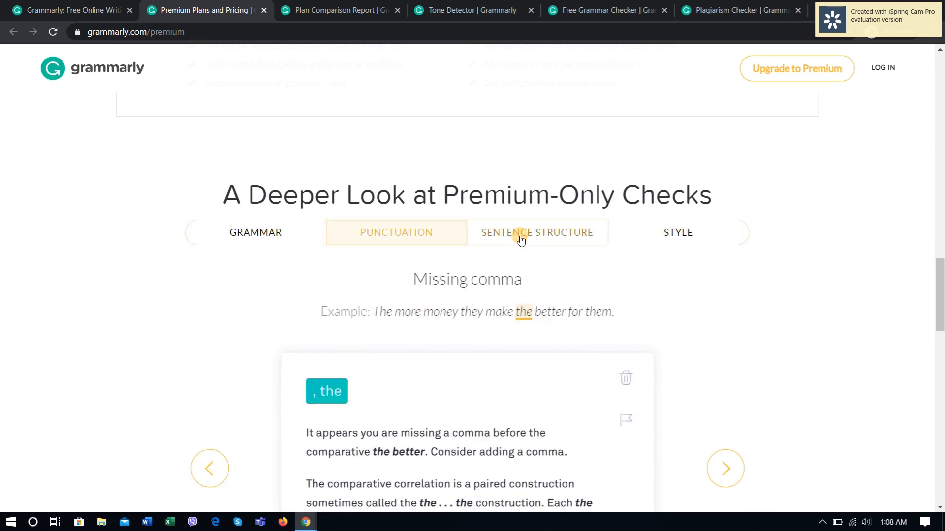
{"action": "left_click", "coordinate": [520, 239]}
{"action": "left_click", "coordinate": [660, 233]}
{"action": "scroll", "coordinate": [243, 312], "scroll_direction": "down", "scroll_amount": 5}
{"action": "scroll", "coordinate": [242, 313], "scroll_direction": "up", "scroll_amount": 4}
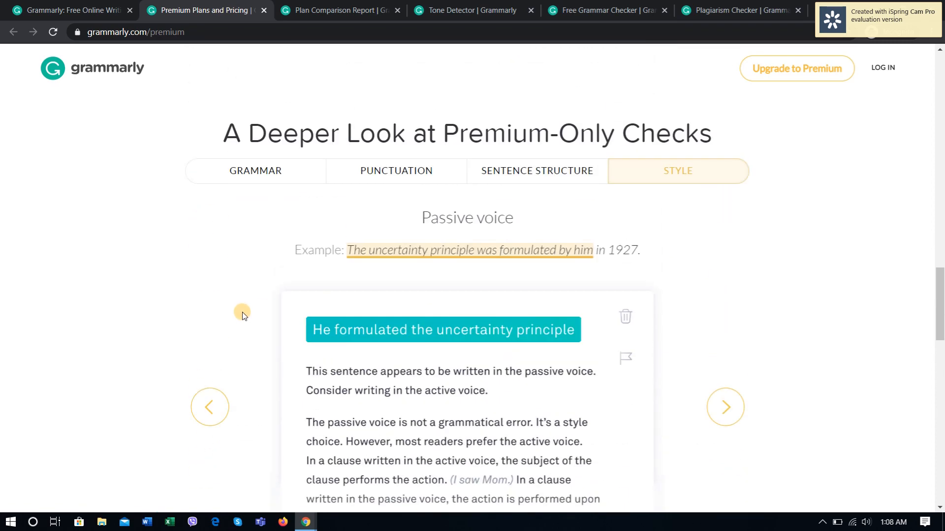
Step: View the Premium-only check examples in reverse order from Sentence Structure to Grammar, and return to the Style example
{"action": "left_click", "coordinate": [535, 174]}
{"action": "left_click", "coordinate": [370, 174]}
{"action": "left_click", "coordinate": [249, 174]}
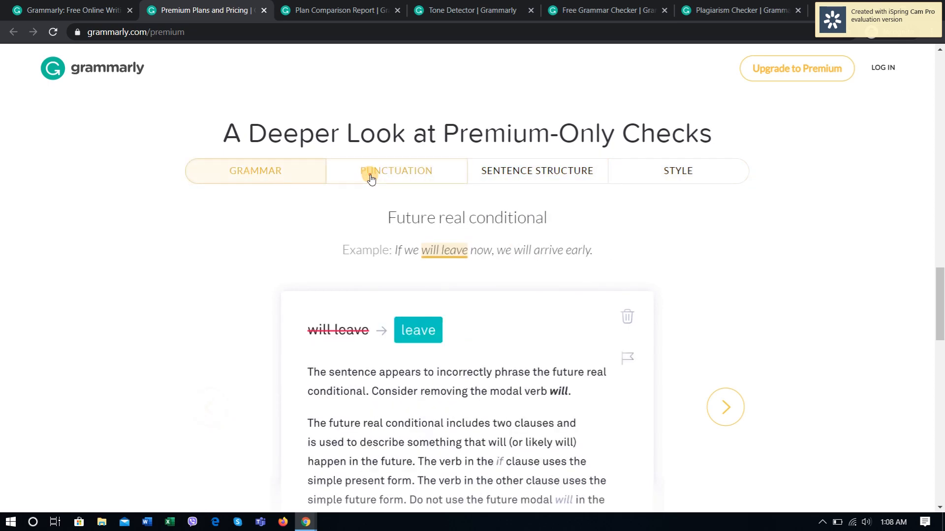
{"action": "left_click", "coordinate": [370, 175]}
{"action": "left_click", "coordinate": [533, 170]}
{"action": "left_click", "coordinate": [656, 170]}
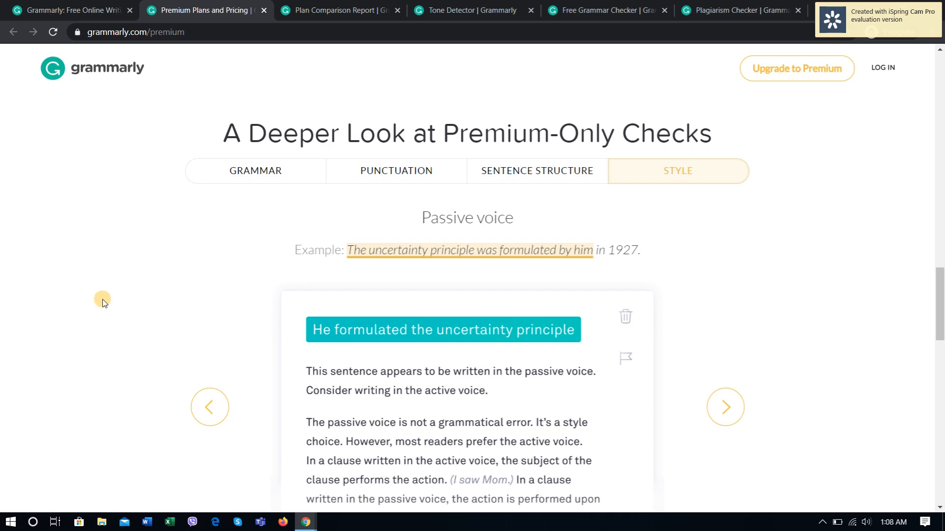
Step: Examine the Premium customer survey results and the monthly, quarterly and annual plan prices
{"action": "scroll", "coordinate": [103, 300], "scroll_direction": "down", "scroll_amount": 6}
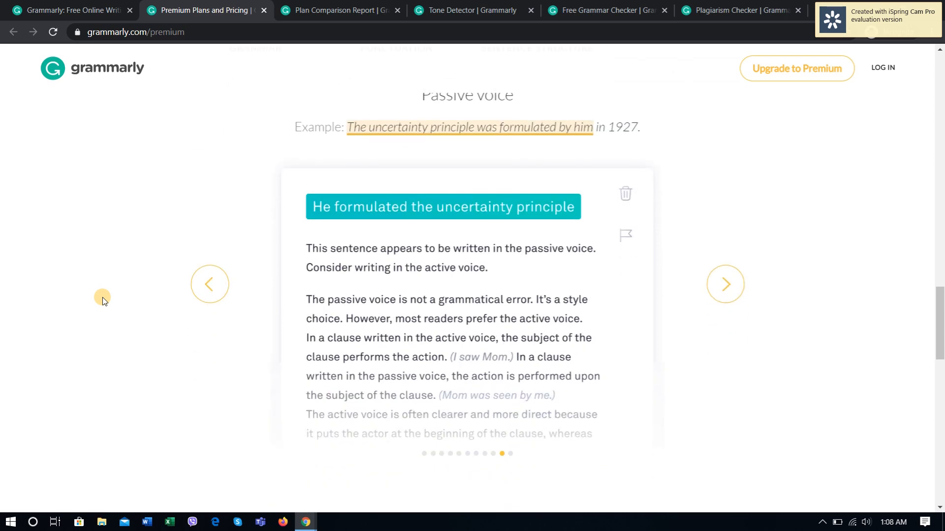
{"action": "scroll", "coordinate": [102, 299], "scroll_direction": "down", "scroll_amount": 5}
{"action": "scroll", "coordinate": [102, 299], "scroll_direction": "up", "scroll_amount": 3}
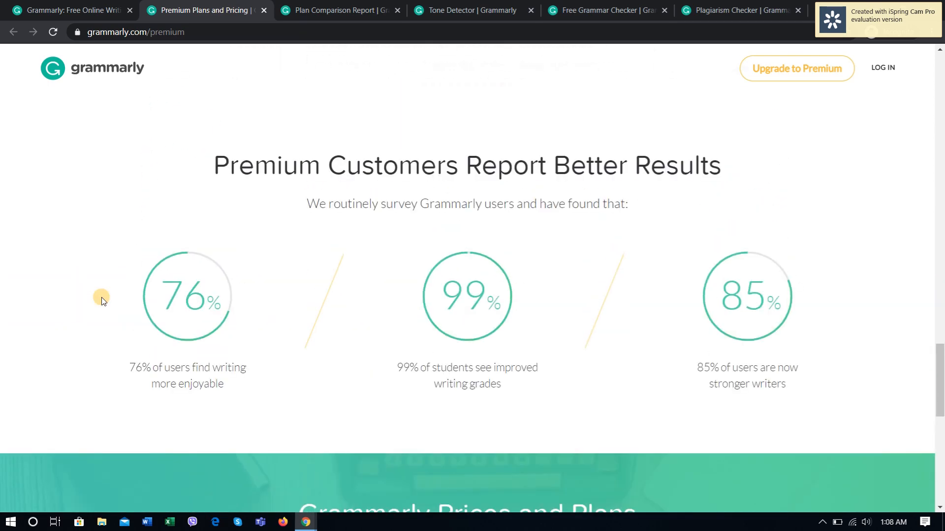
{"action": "scroll", "coordinate": [101, 297], "scroll_direction": "down", "scroll_amount": 9}
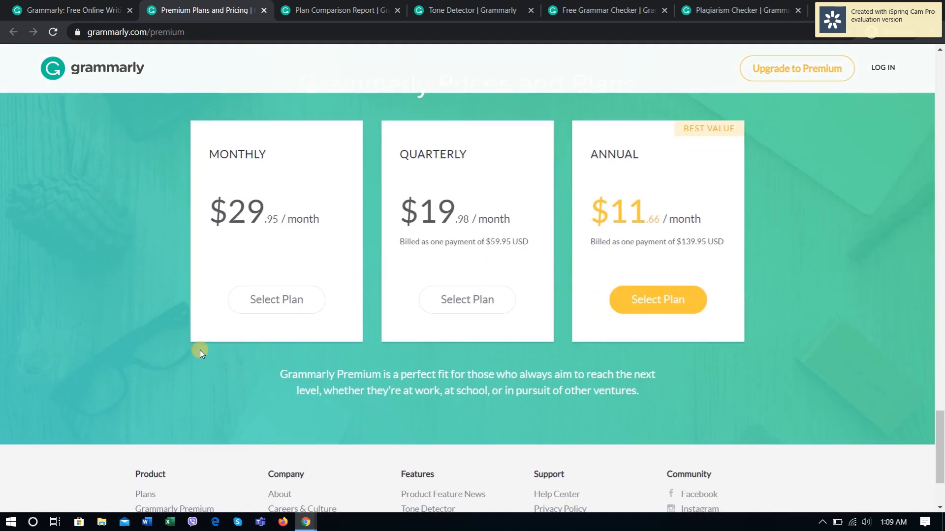
{"action": "scroll", "coordinate": [200, 407], "scroll_direction": "up", "scroll_amount": 1}
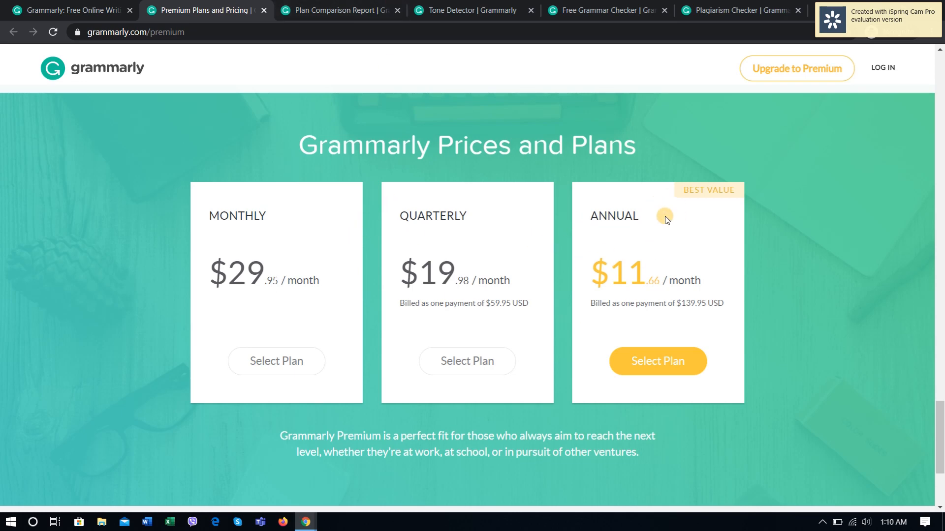
Step: Switch from the Premium prices to the plan comparison page and review the Free, Premium and Business plan descriptions
{"action": "scroll", "coordinate": [191, 380], "scroll_direction": "down", "scroll_amount": 4}
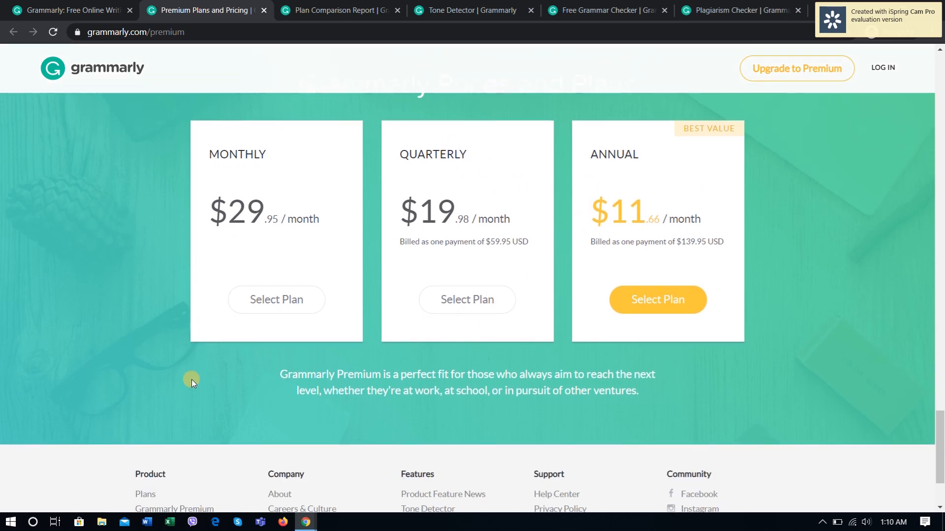
{"action": "scroll", "coordinate": [345, 376], "scroll_direction": "up", "scroll_amount": 1}
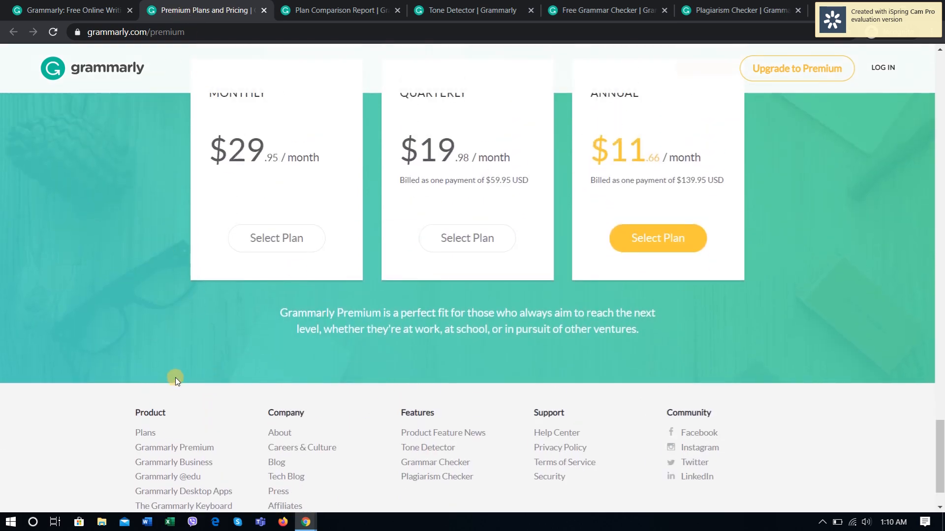
{"action": "left_click", "coordinate": [336, 11]}
{"action": "scroll", "coordinate": [787, 353], "scroll_direction": "up", "scroll_amount": 12}
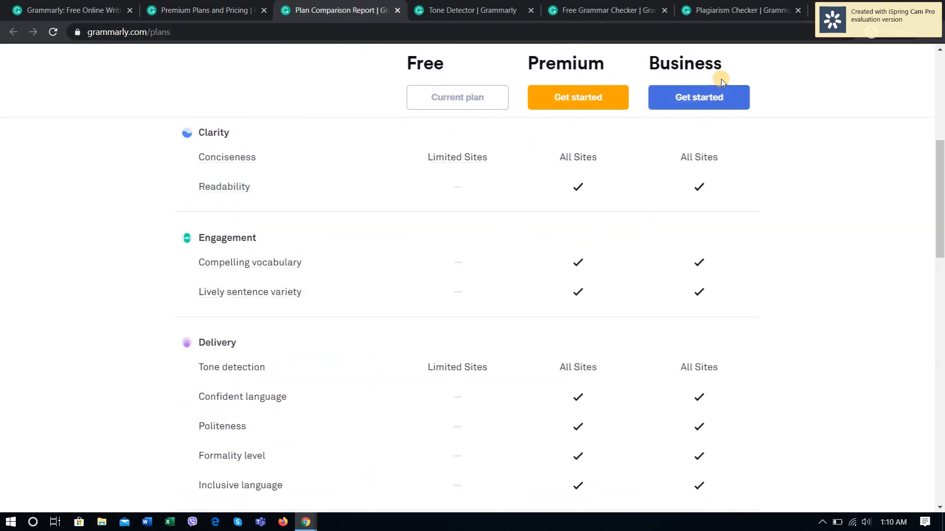
{"action": "scroll", "coordinate": [677, 219], "scroll_direction": "up", "scroll_amount": 7}
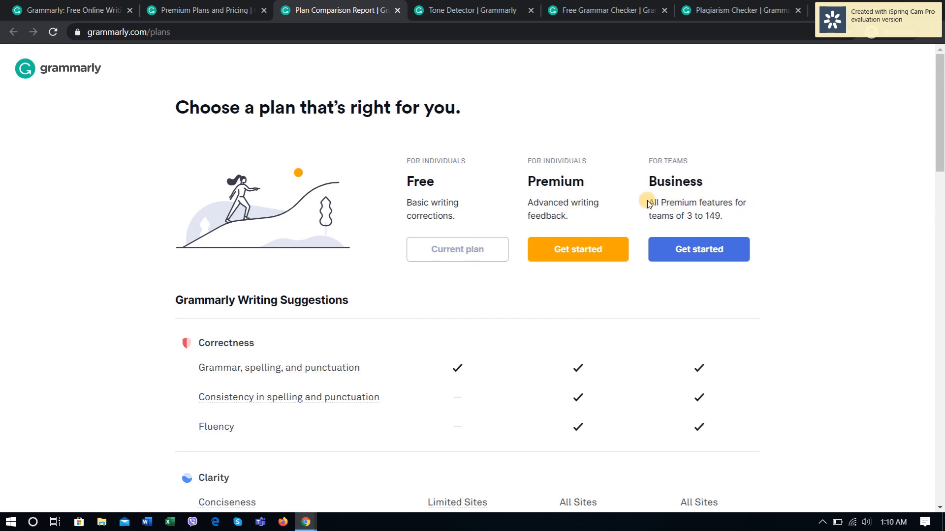
{"action": "mouse_move", "coordinate": [653, 202]}
{"action": "left_mouse_down"}
{"action": "mouse_move", "coordinate": [738, 220]}
{"action": "mouse_move", "coordinate": [646, 200]}
{"action": "left_mouse_up"}
{"action": "left_click", "coordinate": [738, 220]}
{"action": "left_click", "coordinate": [836, 197]}
Step: Compare the Correctness, Clarity, Engagement, Delivery and Plagiarism features across the three plans, viewing the sample issue for grammar, spelling and punctuation
{"action": "scroll", "coordinate": [315, 301], "scroll_direction": "down", "scroll_amount": 3}
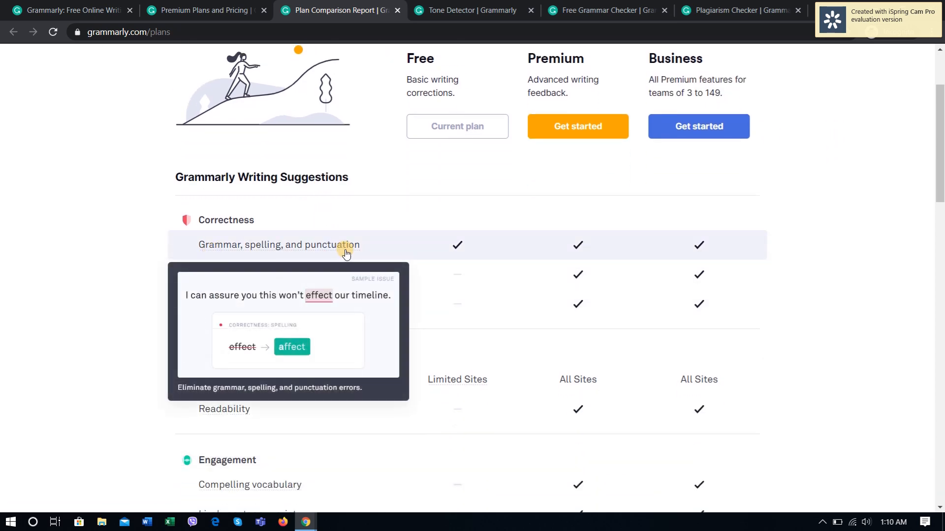
{"action": "mouse_move", "coordinate": [301, 278]}
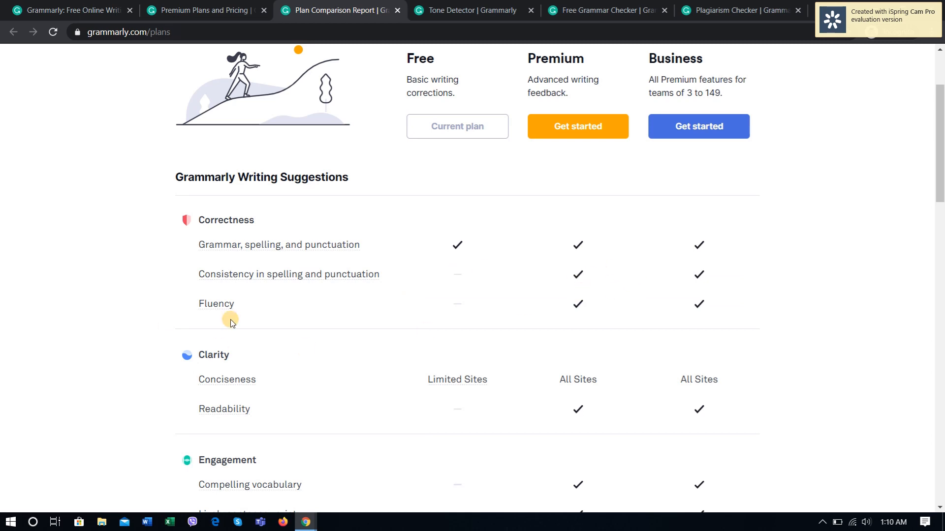
{"action": "scroll", "coordinate": [578, 333], "scroll_direction": "down", "scroll_amount": 2}
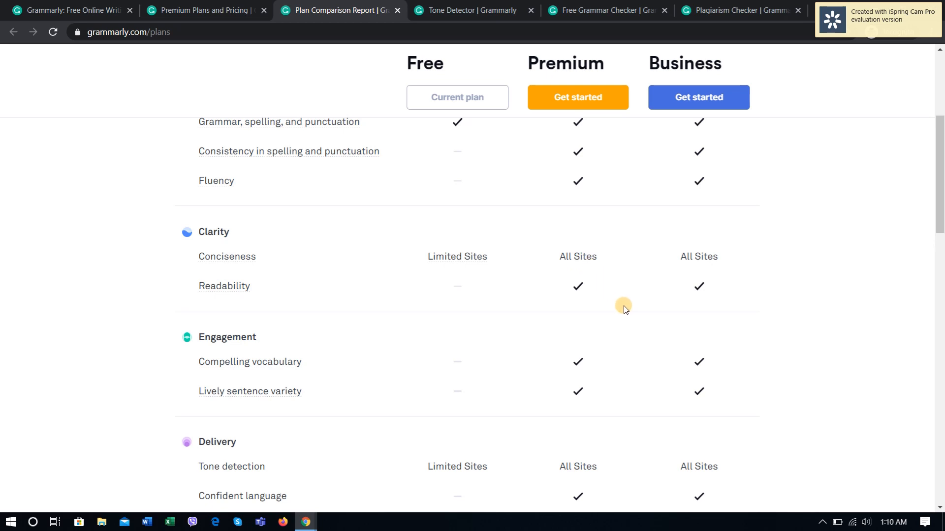
{"action": "scroll", "coordinate": [689, 315], "scroll_direction": "down", "scroll_amount": 3}
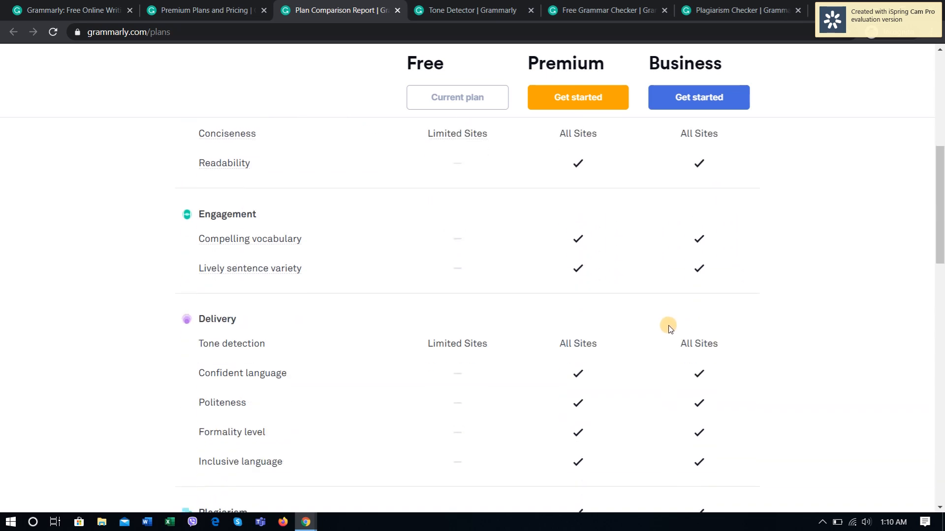
{"action": "scroll", "coordinate": [418, 326], "scroll_direction": "down", "scroll_amount": 5}
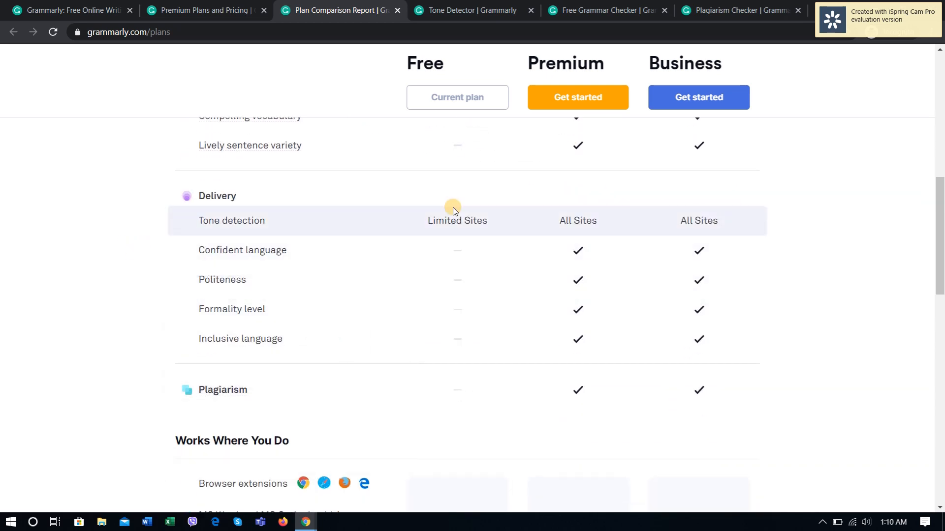
Step: Compare the supported platforms, team management features and annually billed prices of the Free, Premium and Business plans
{"action": "scroll", "coordinate": [627, 283], "scroll_direction": "down", "scroll_amount": 3}
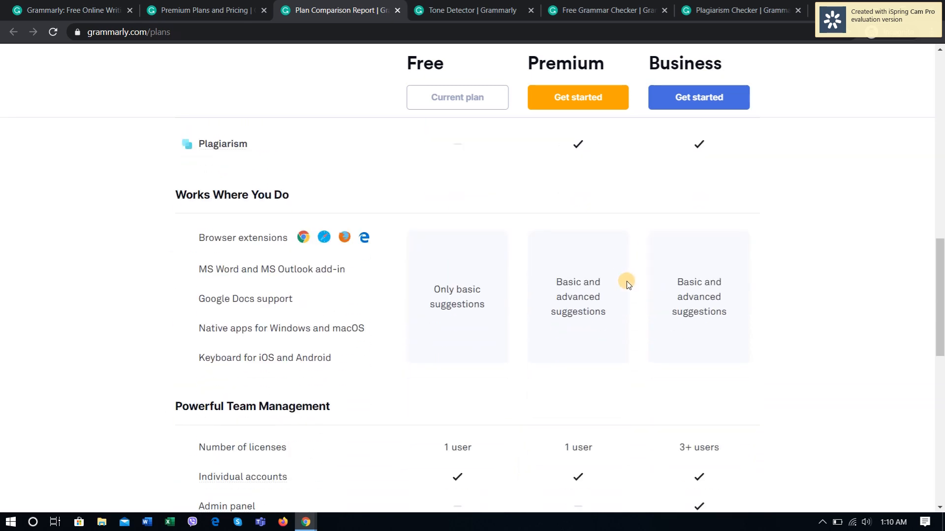
{"action": "scroll", "coordinate": [627, 282], "scroll_direction": "down", "scroll_amount": 2}
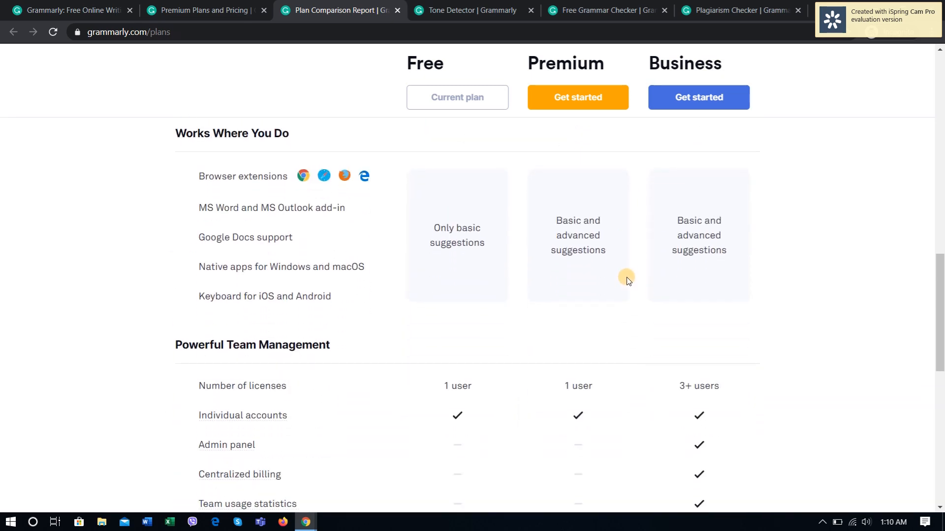
{"action": "scroll", "coordinate": [628, 281], "scroll_direction": "down", "scroll_amount": 4}
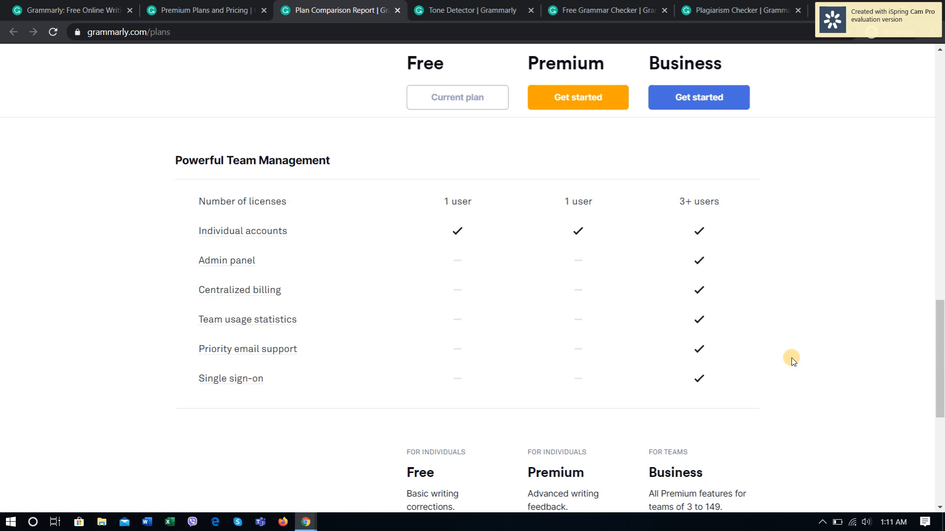
{"action": "scroll", "coordinate": [790, 356], "scroll_direction": "down", "scroll_amount": 6}
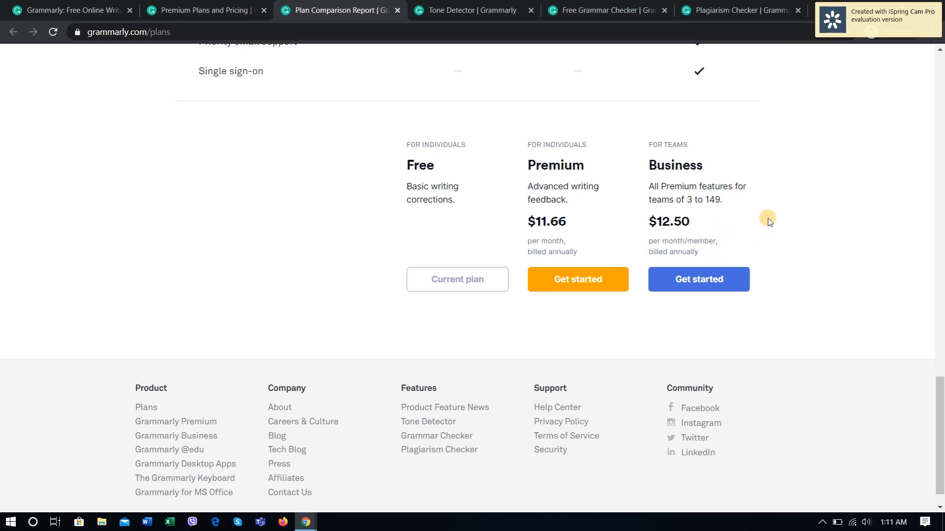
{"action": "scroll", "coordinate": [413, 375], "scroll_direction": "down", "scroll_amount": 1}
{"action": "scroll", "coordinate": [418, 221], "scroll_direction": "up", "scroll_amount": 3}
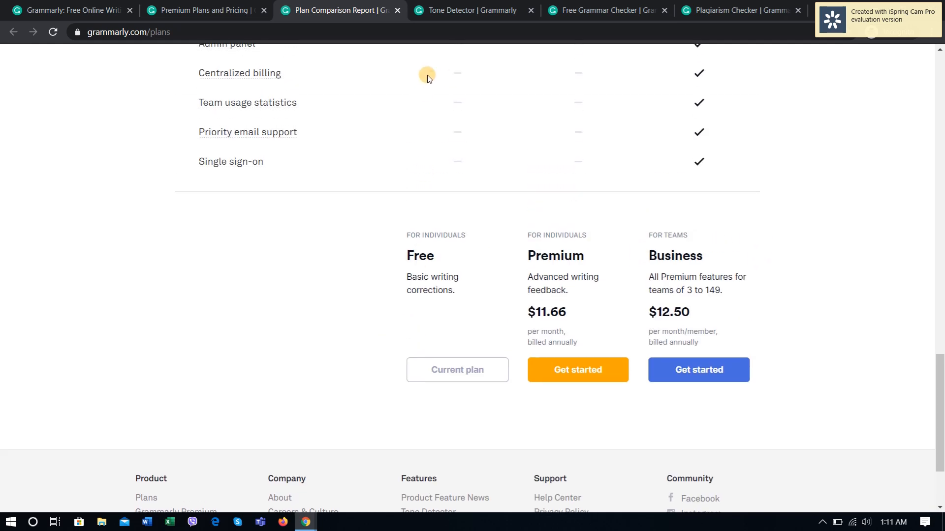
Step: Open the Tone Detector page and review its demo message and the reasons why tone matters in writing
{"action": "left_click", "coordinate": [468, 3]}
{"action": "scroll", "coordinate": [278, 305], "scroll_direction": "up", "scroll_amount": 20}
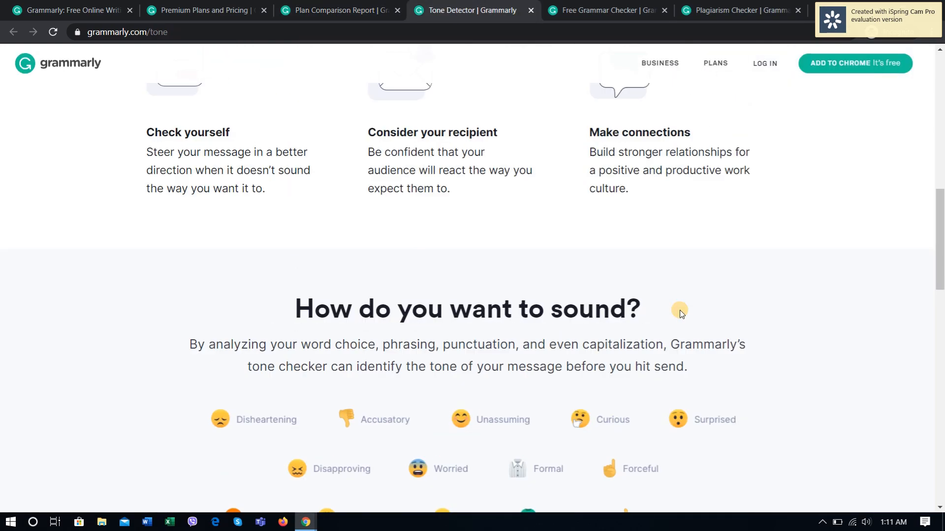
{"action": "scroll", "coordinate": [930, 325], "scroll_direction": "up", "scroll_amount": 6}
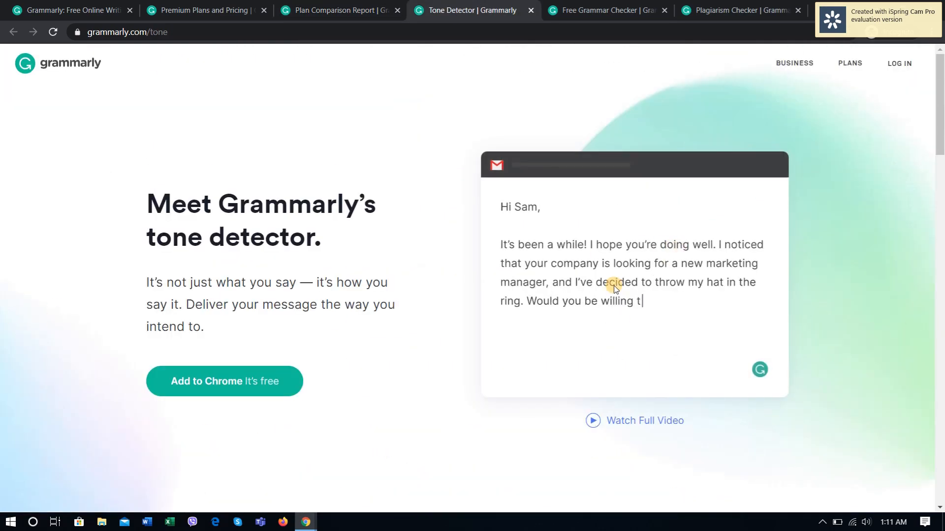
{"action": "scroll", "coordinate": [492, 275], "scroll_direction": "down", "scroll_amount": 2}
{"action": "scroll", "coordinate": [404, 263], "scroll_direction": "down", "scroll_amount": 4}
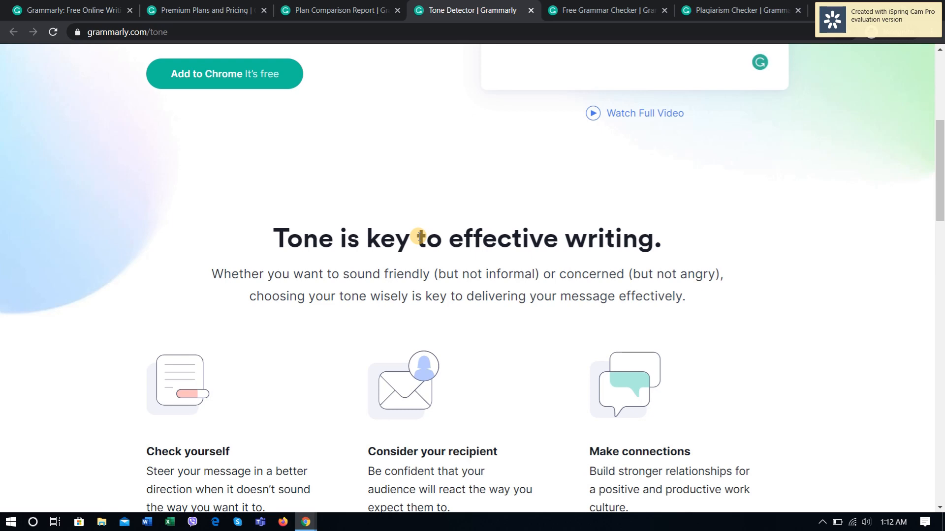
{"action": "scroll", "coordinate": [417, 239], "scroll_direction": "down", "scroll_amount": 1}
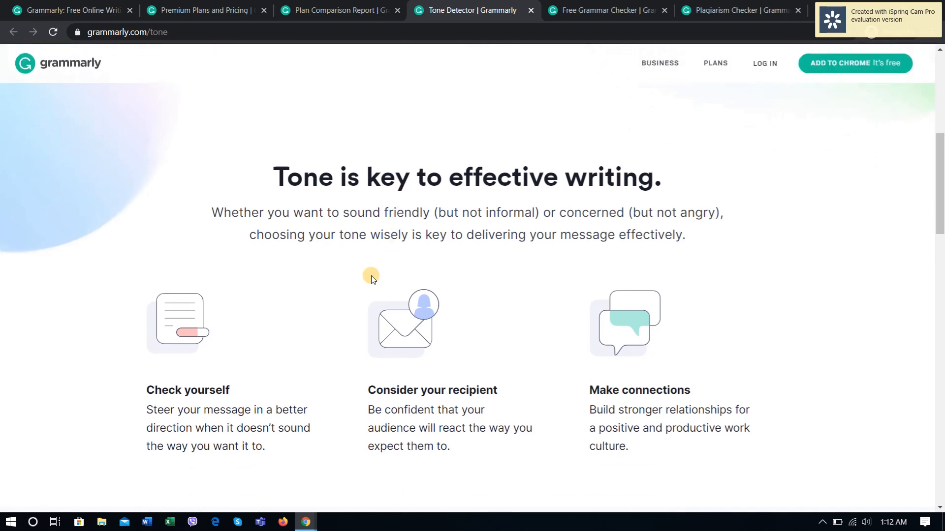
Step: Examine the list of detectable tones under "How do you want to sound?" on the Tone Detector page
{"action": "scroll", "coordinate": [344, 335], "scroll_direction": "down", "scroll_amount": 4}
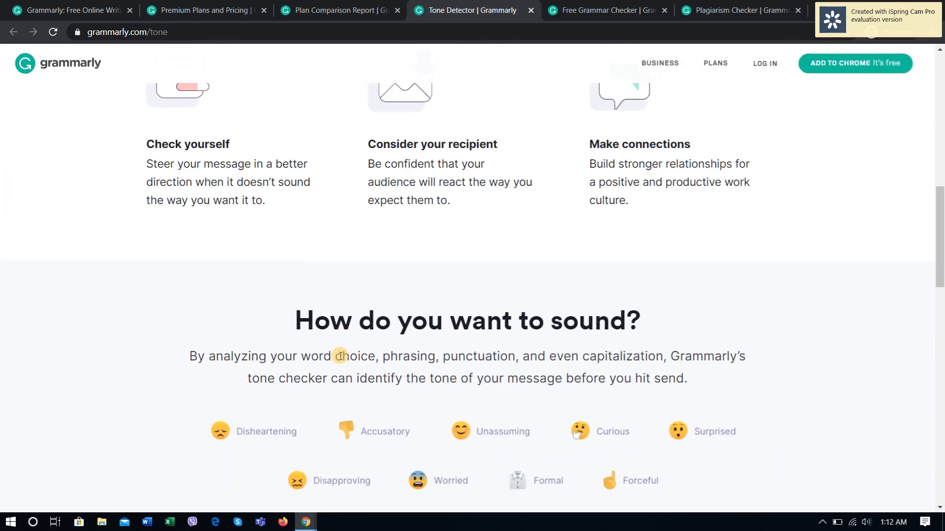
{"action": "scroll", "coordinate": [330, 294], "scroll_direction": "down", "scroll_amount": 3}
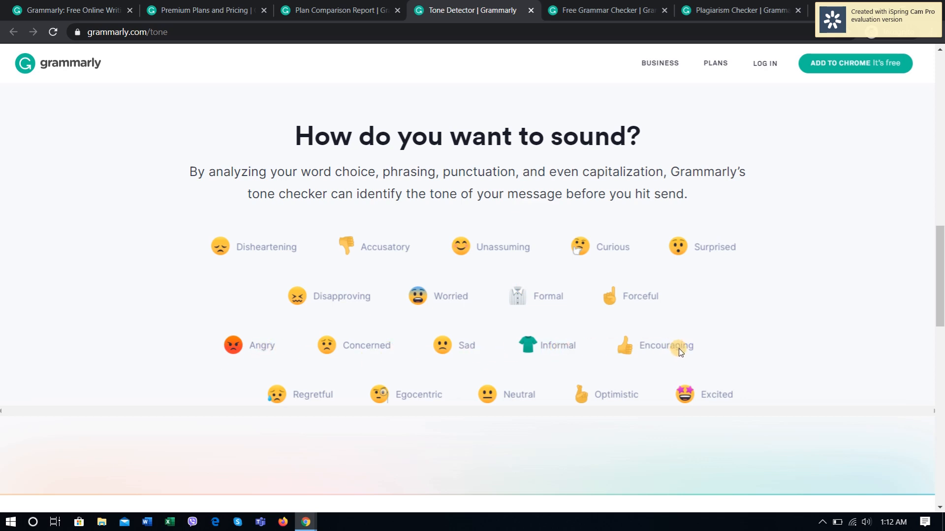
{"action": "scroll", "coordinate": [361, 351], "scroll_direction": "down", "scroll_amount": 3}
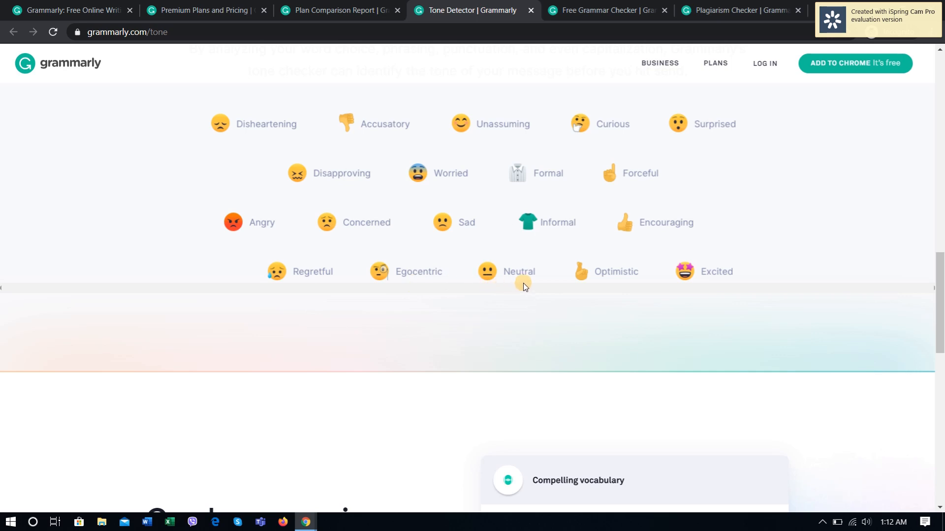
{"action": "scroll", "coordinate": [736, 276], "scroll_direction": "up", "scroll_amount": 3}
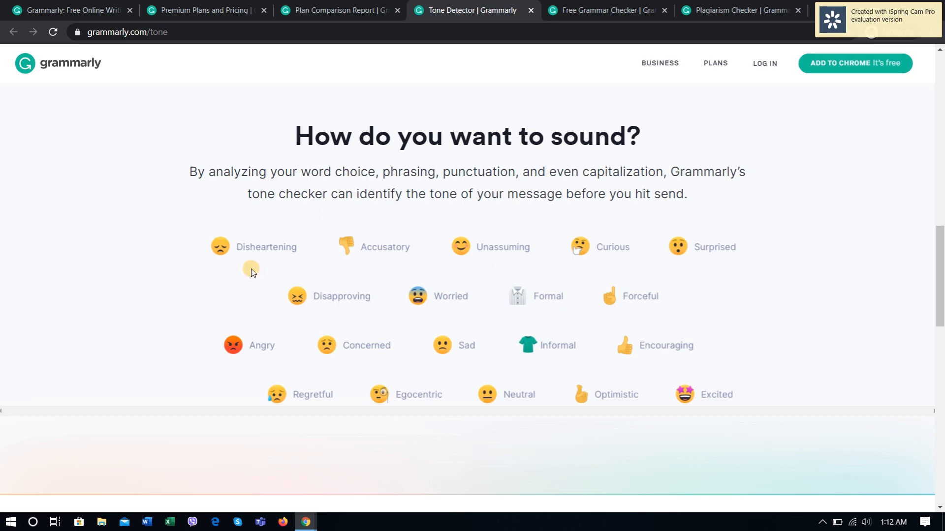
{"action": "scroll", "coordinate": [414, 291], "scroll_direction": "down", "scroll_amount": 3}
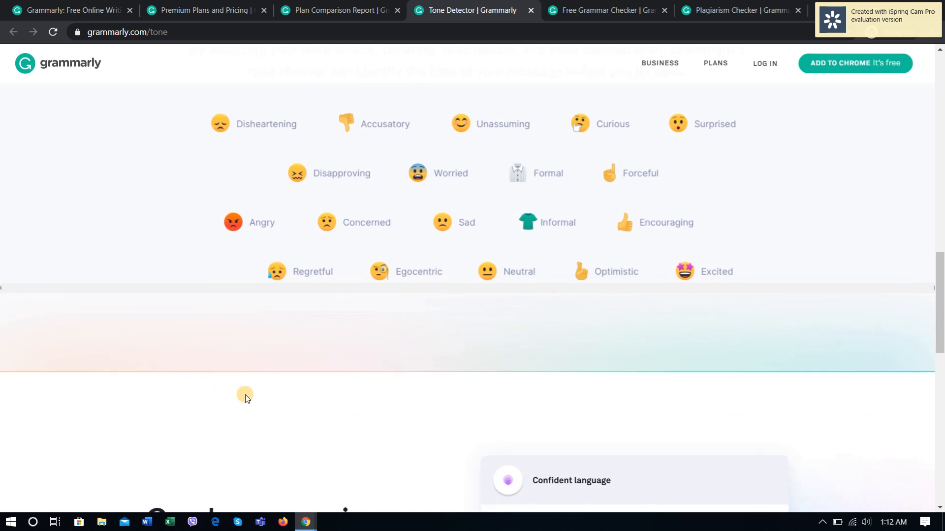
{"action": "scroll", "coordinate": [362, 408], "scroll_direction": "up", "scroll_amount": 1}
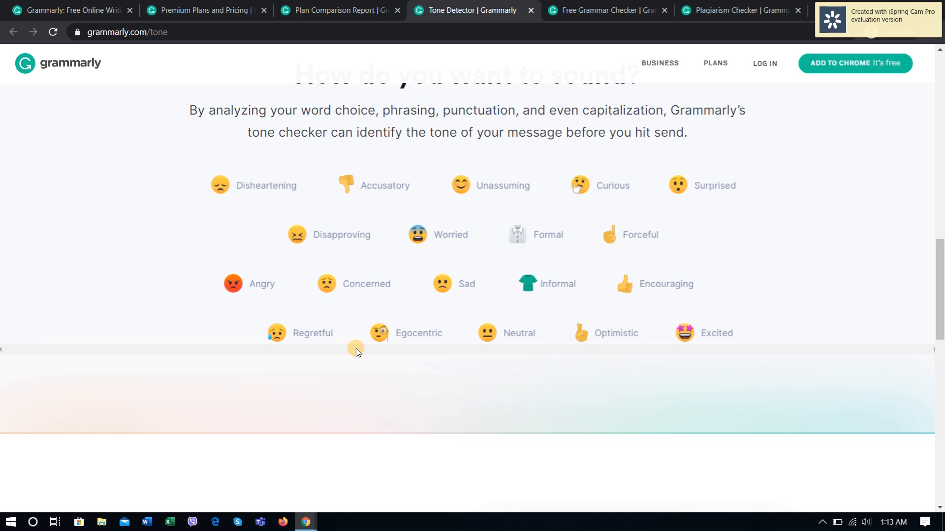
Step: Review the "Good grammar is just the start" and "Confident Writing Awaits" sections of the Tone Detector page
{"action": "scroll", "coordinate": [343, 326], "scroll_direction": "down", "scroll_amount": 6}
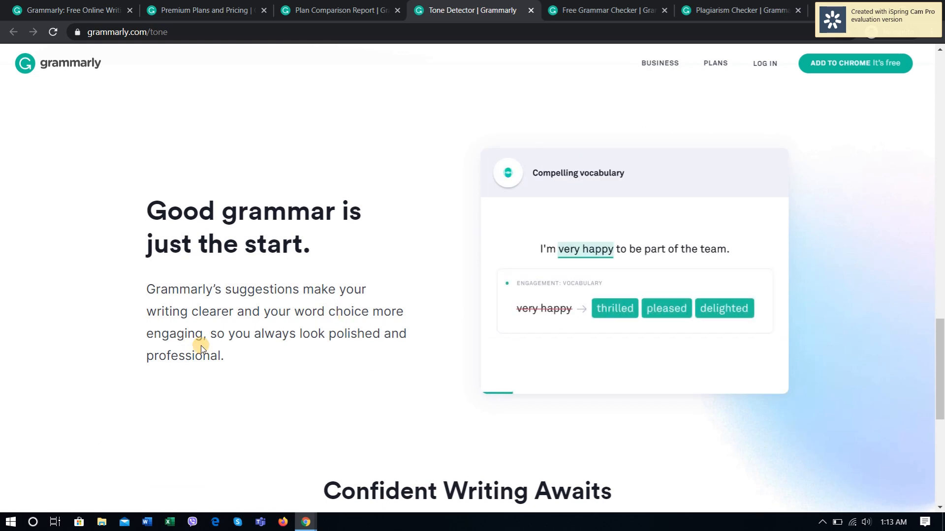
{"action": "scroll", "coordinate": [375, 374], "scroll_direction": "down", "scroll_amount": 6}
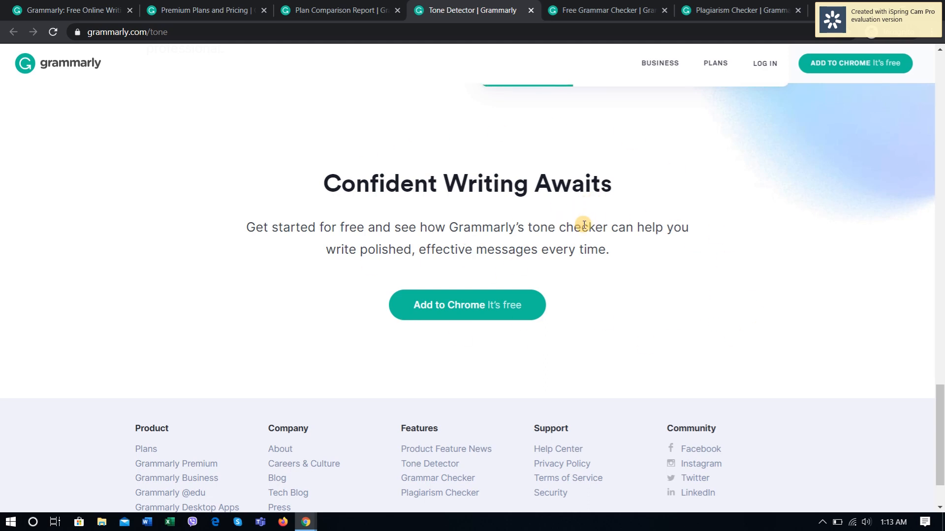
{"action": "scroll", "coordinate": [769, 390], "scroll_direction": "down", "scroll_amount": 2}
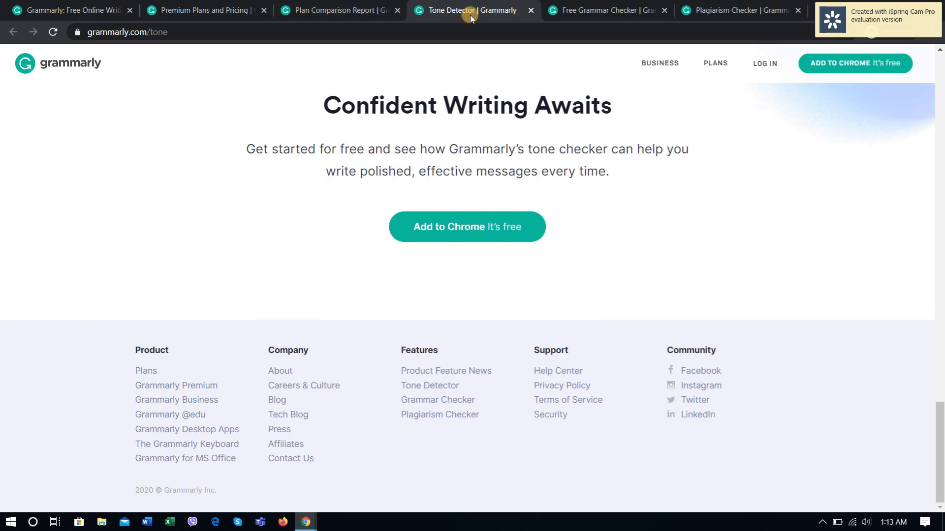
Step: Open the Free Grammar Checker page and view its text box for checking grammar, spelling and punctuation
{"action": "left_click", "coordinate": [605, 9]}
{"action": "scroll", "coordinate": [365, 223], "scroll_direction": "up", "scroll_amount": 8}
{"action": "scroll", "coordinate": [365, 222], "scroll_direction": "up", "scroll_amount": 10}
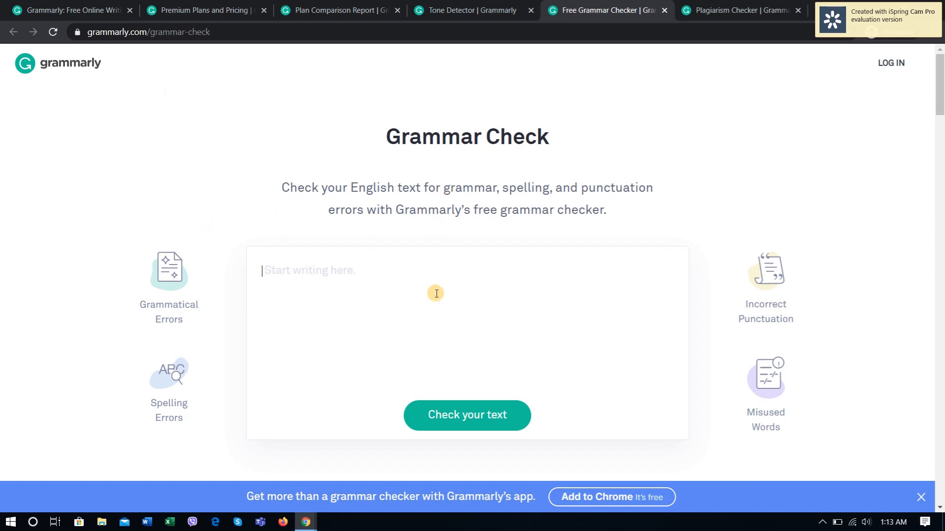
{"action": "scroll", "coordinate": [432, 293], "scroll_direction": "down", "scroll_amount": 1}
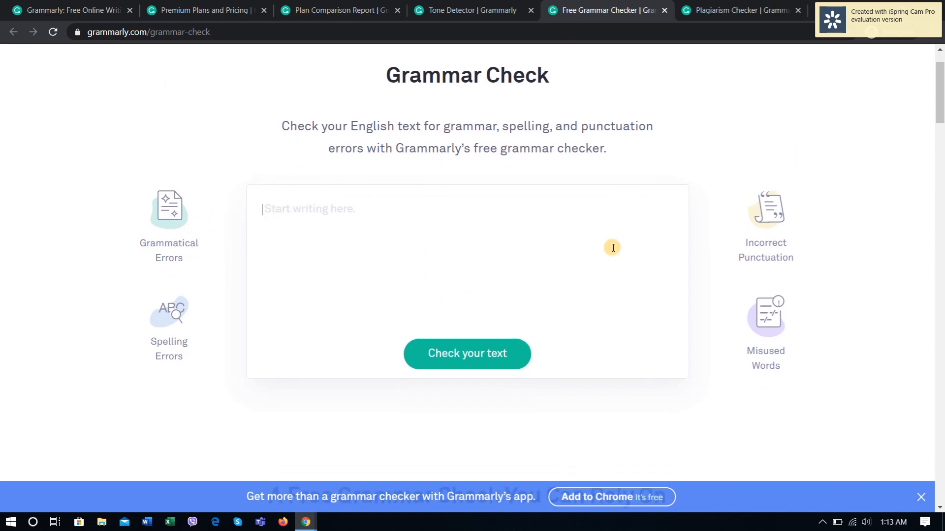
Step: Open the Plagiarism Checker page, review how it works, and place the cursor in its text entry box
{"action": "left_click", "coordinate": [742, 10]}
{"action": "scroll", "coordinate": [283, 255], "scroll_direction": "down", "scroll_amount": 3}
{"action": "scroll", "coordinate": [283, 255], "scroll_direction": "down", "scroll_amount": 20}
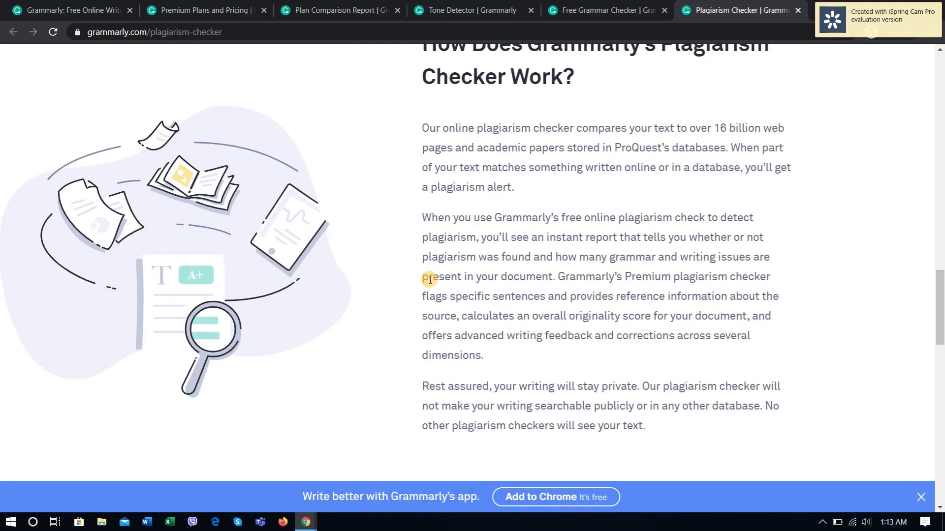
{"action": "scroll", "coordinate": [428, 277], "scroll_direction": "up", "scroll_amount": 17}
{"action": "scroll", "coordinate": [681, 251], "scroll_direction": "up", "scroll_amount": 15}
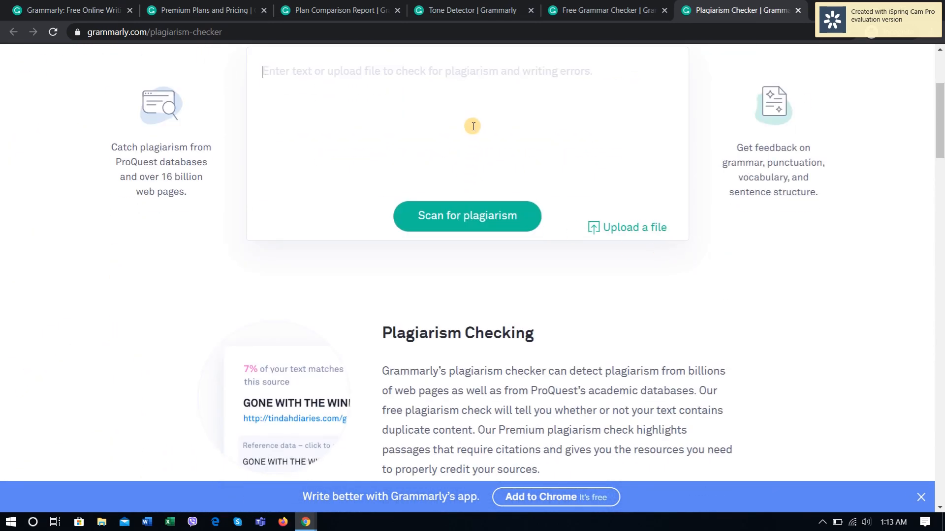
{"action": "left_click", "coordinate": [377, 126]}
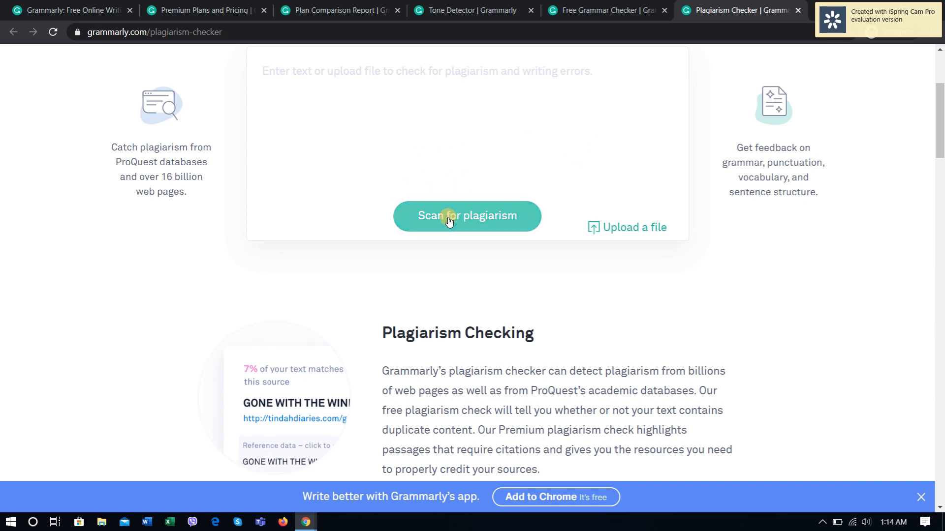
Step: Revisit the Premium plan prices and return to the Grammarly home page's testimonial section
{"action": "left_click", "coordinate": [205, 11]}
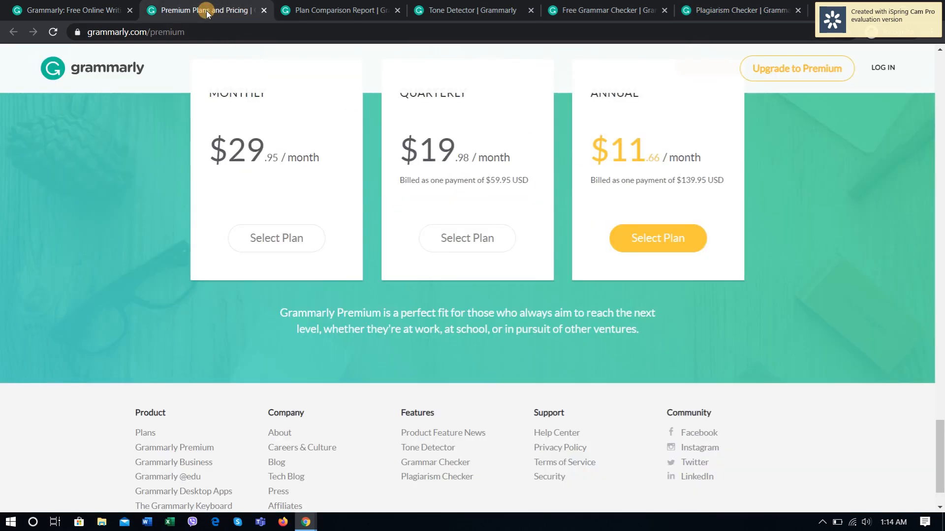
{"action": "left_click", "coordinate": [46, 5]}
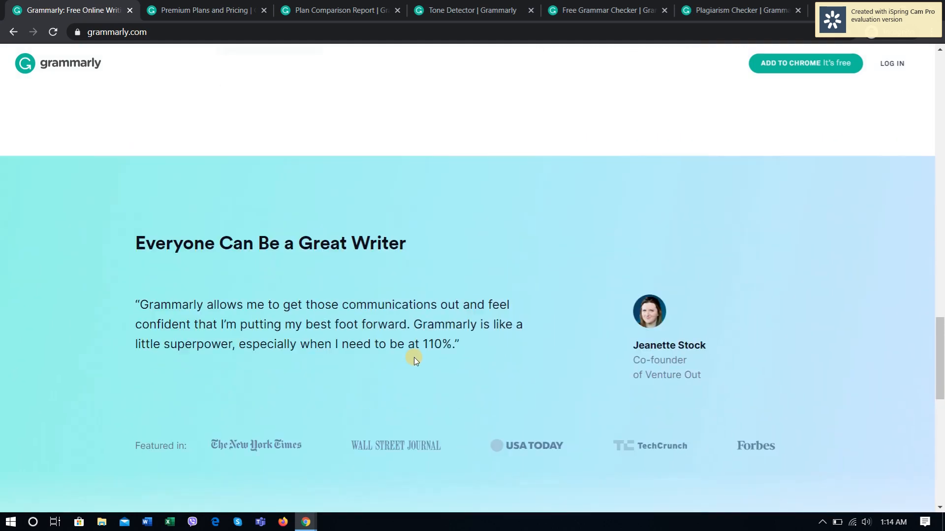
{"action": "scroll", "coordinate": [414, 359], "scroll_direction": "up", "scroll_amount": 3}
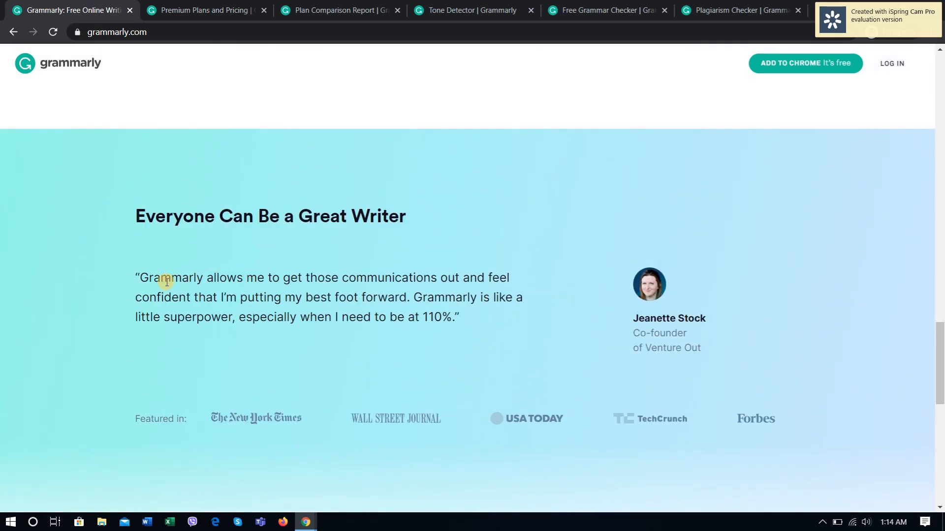
Step: Review the rest of the Grammarly home page from the testimonial section down to the footer links
{"action": "scroll", "coordinate": [418, 414], "scroll_direction": "up", "scroll_amount": 3}
{"action": "scroll", "coordinate": [419, 414], "scroll_direction": "down", "scroll_amount": 5}
{"action": "scroll", "coordinate": [418, 415], "scroll_direction": "down", "scroll_amount": 10}
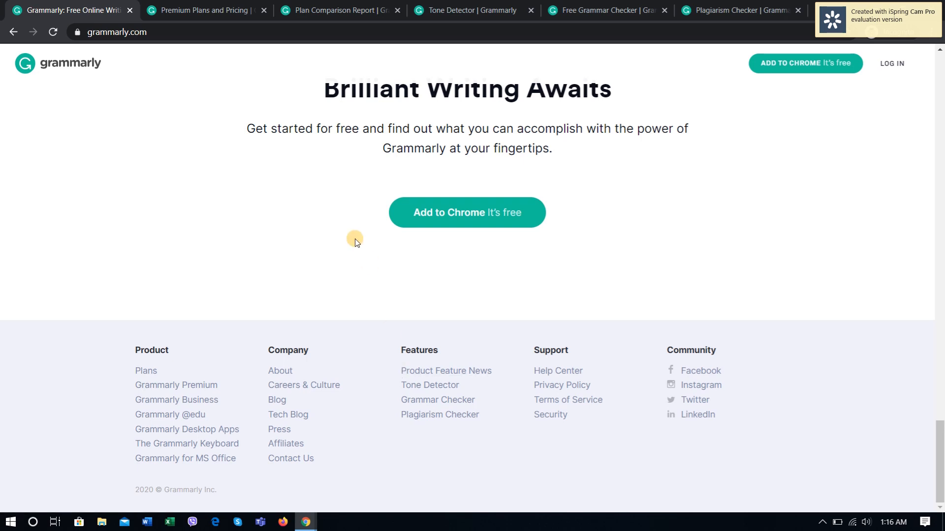
{"action": "left_click", "coordinate": [822, 522]}
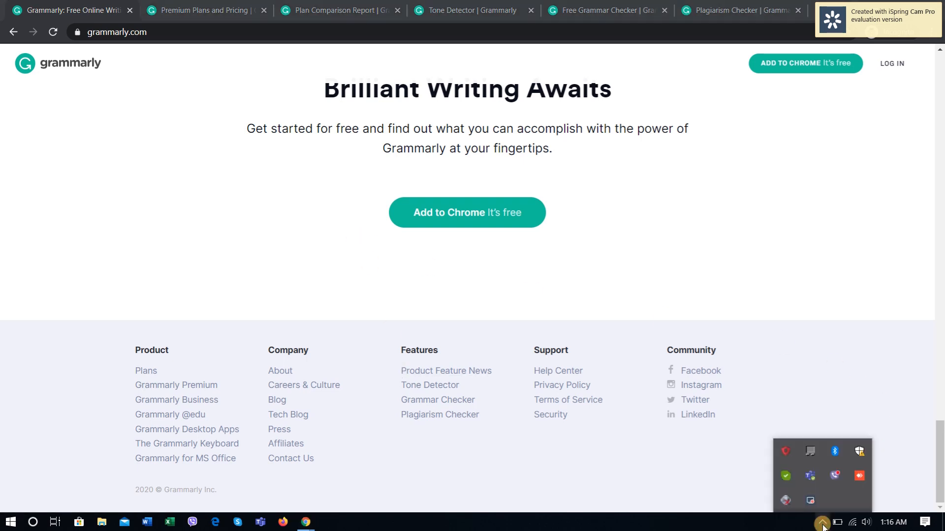
{"action": "left_click", "coordinate": [822, 524]}
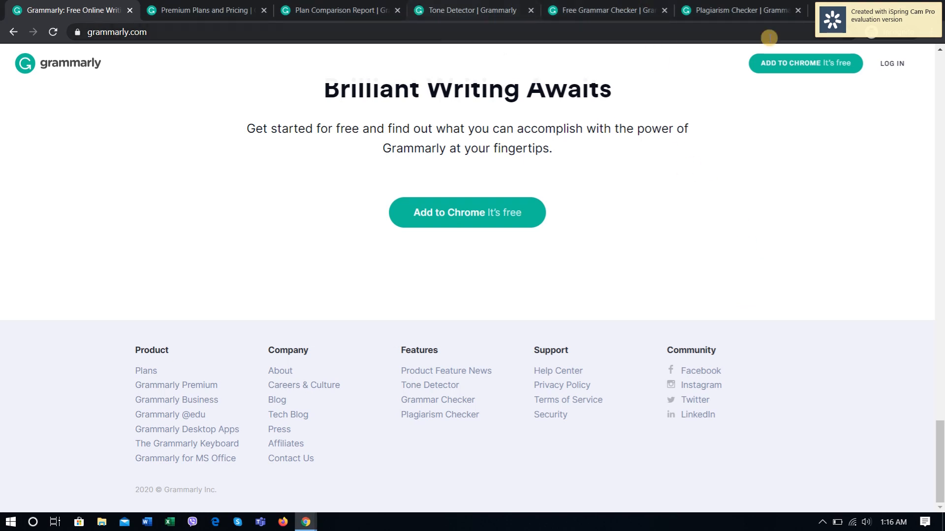
Step: Switch to the Grammarly editor window and title the blank document "Is Grammarly Accurate?"
{"action": "mouse_move", "coordinate": [306, 523]}
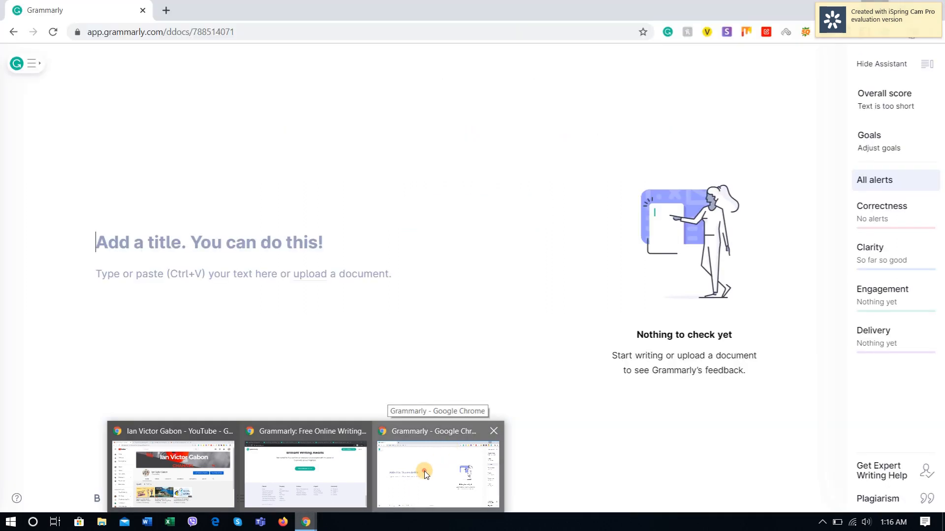
{"action": "left_click", "coordinate": [424, 471]}
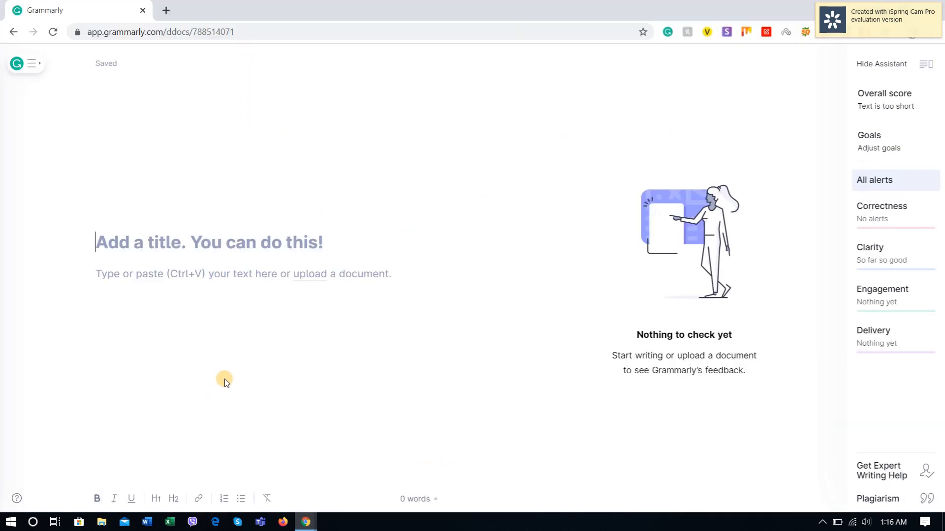
{"action": "left_click", "coordinate": [225, 282]}
{"action": "left_click", "coordinate": [208, 238]}
{"action": "type", "text": "Gr"}
{"action": "key", "text": "BackSpace"}
{"action": "key", "text": "BackSpace"}
{"action": "type", "text": "Is Grammarly"}
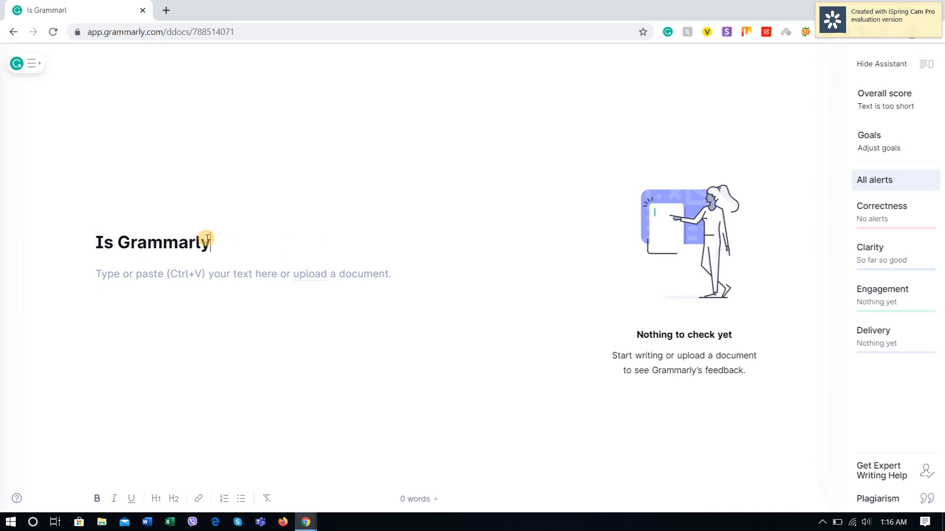
{"action": "type", "text": " Accurate?"}
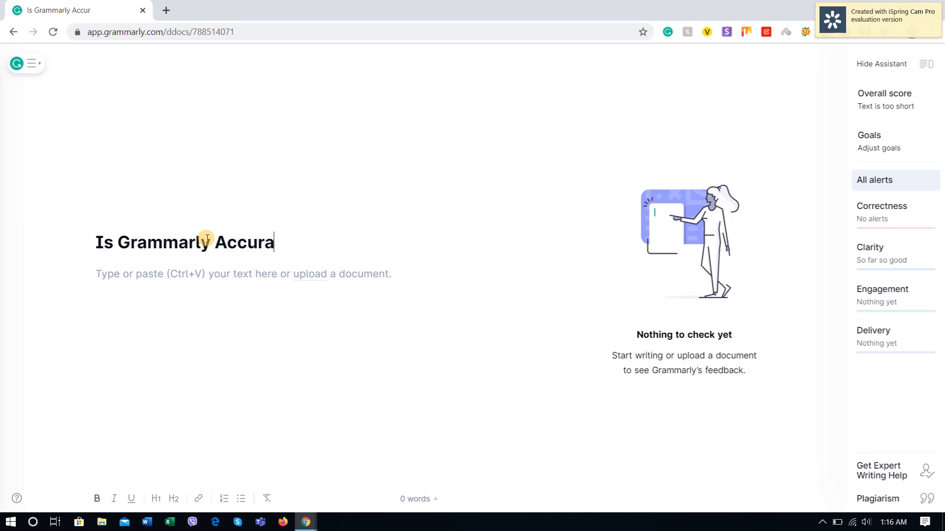
{"action": "left_click", "coordinate": [195, 321]}
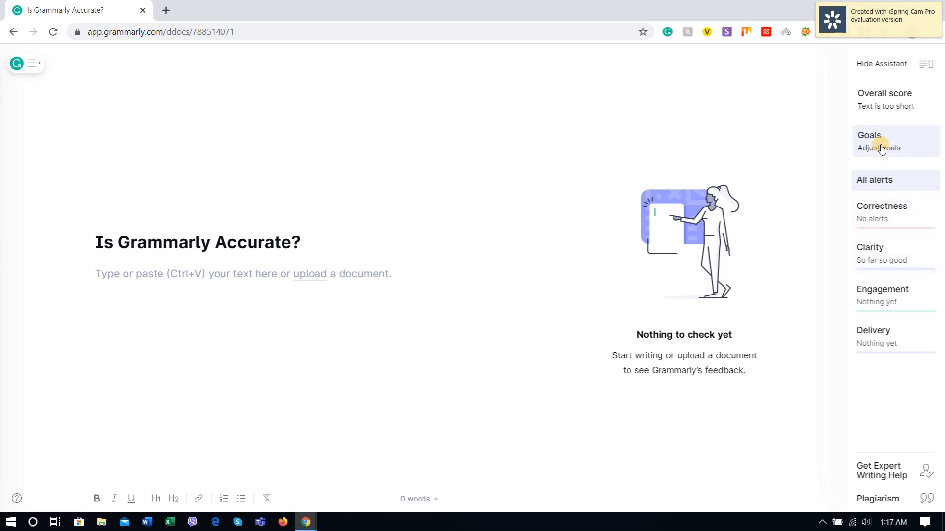
Step: Review the document goals for audience, formality, domain, tone and intent, toggling the Convince intent on and off before closing them
{"action": "left_click", "coordinate": [854, 150]}
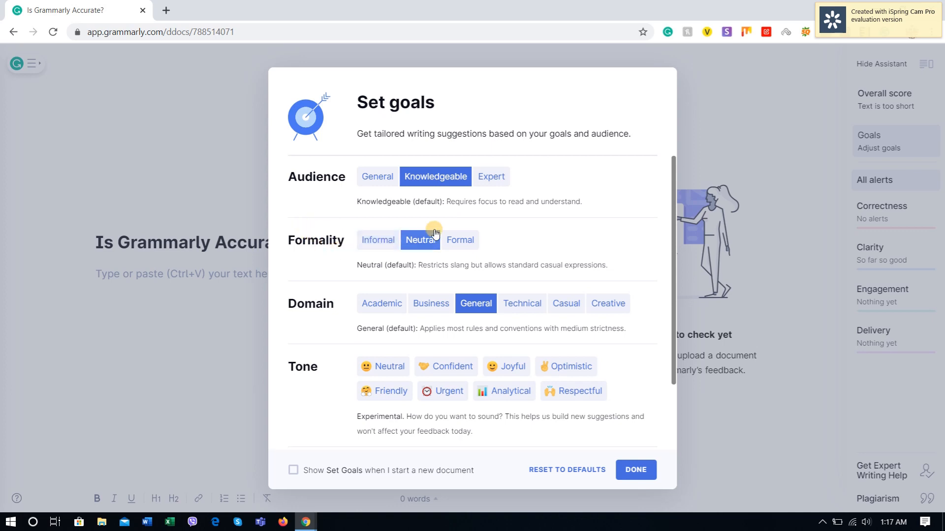
{"action": "scroll", "coordinate": [315, 286], "scroll_direction": "down", "scroll_amount": 2}
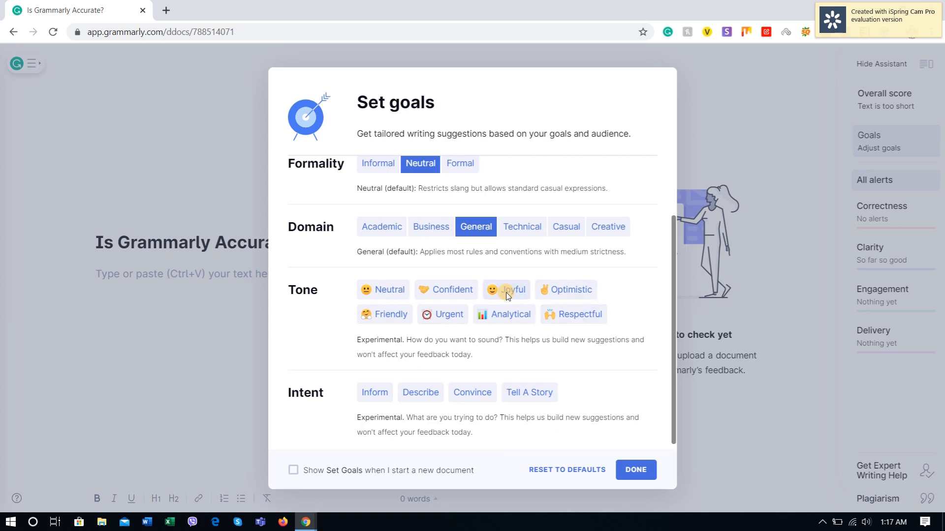
{"action": "scroll", "coordinate": [309, 401], "scroll_direction": "down", "scroll_amount": 1}
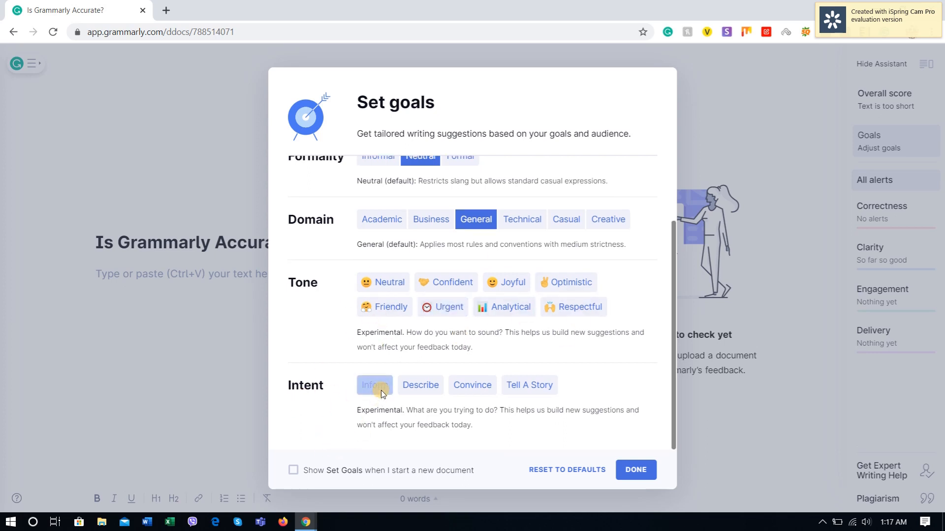
{"action": "left_click", "coordinate": [477, 393]}
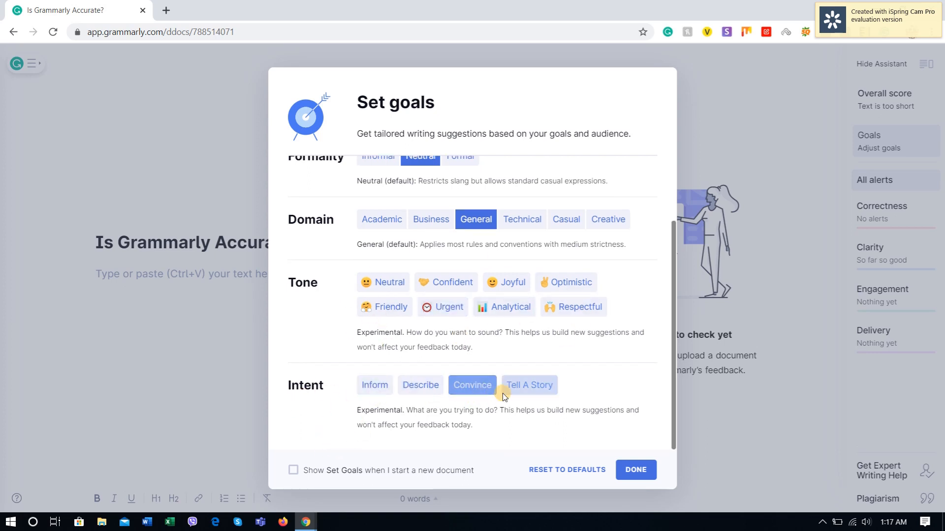
{"action": "left_click", "coordinate": [475, 390]}
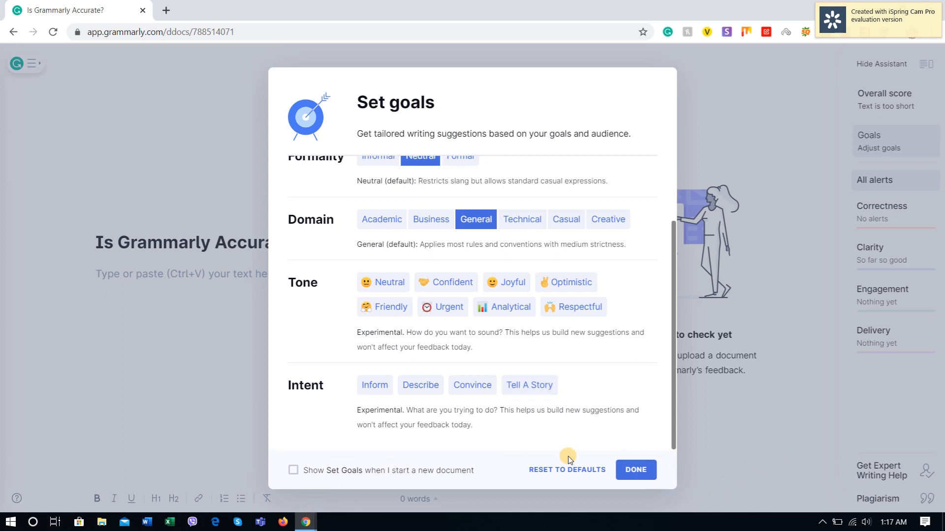
{"action": "left_click", "coordinate": [637, 471]}
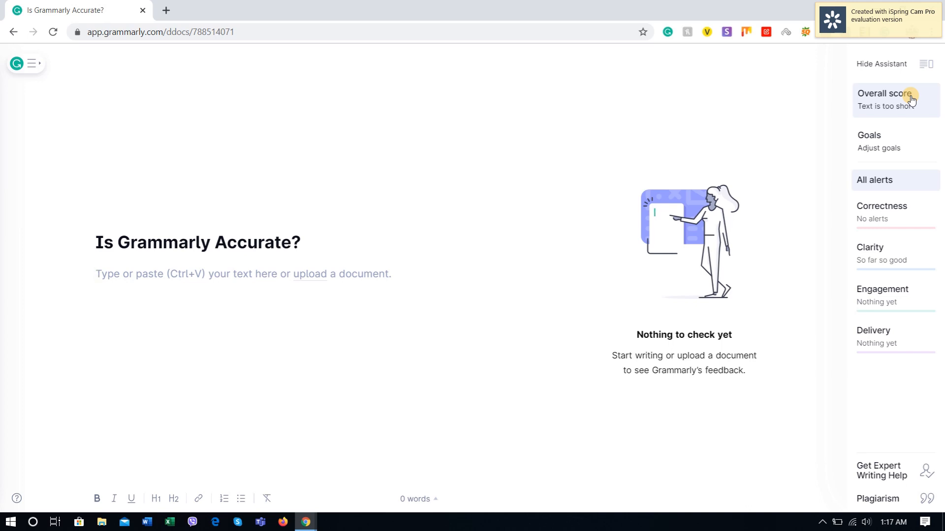
Step: View the descriptions of the Correctness, Clarity and Engagement alert categories and return to the document body
{"action": "mouse_move", "coordinate": [890, 220]}
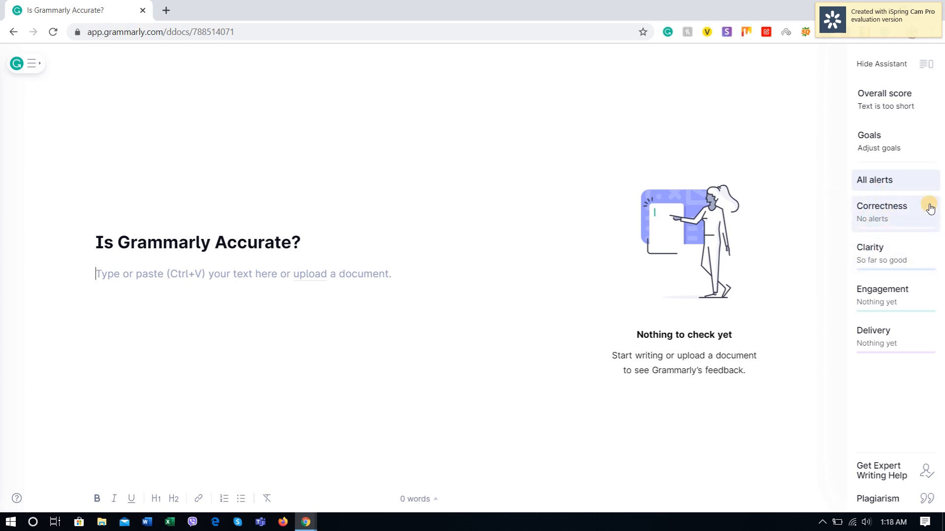
{"action": "mouse_move", "coordinate": [859, 262]}
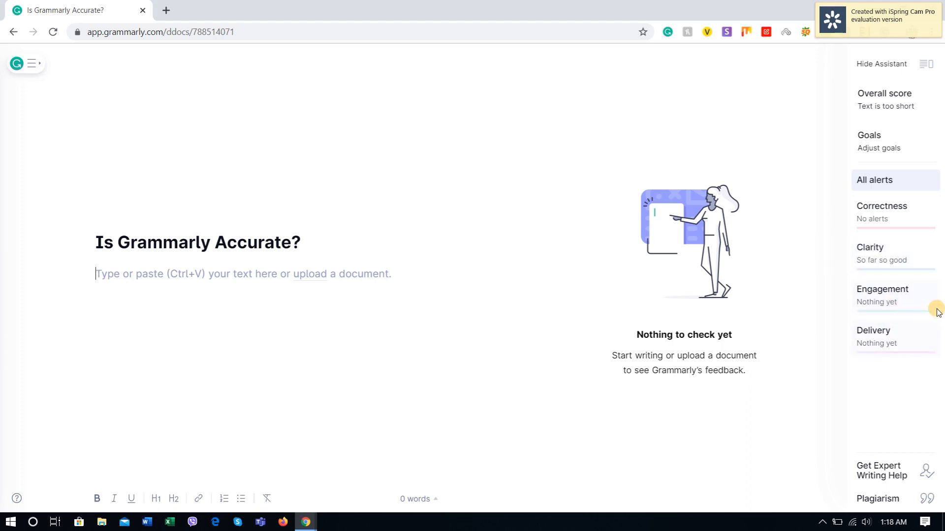
{"action": "mouse_move", "coordinate": [904, 306]}
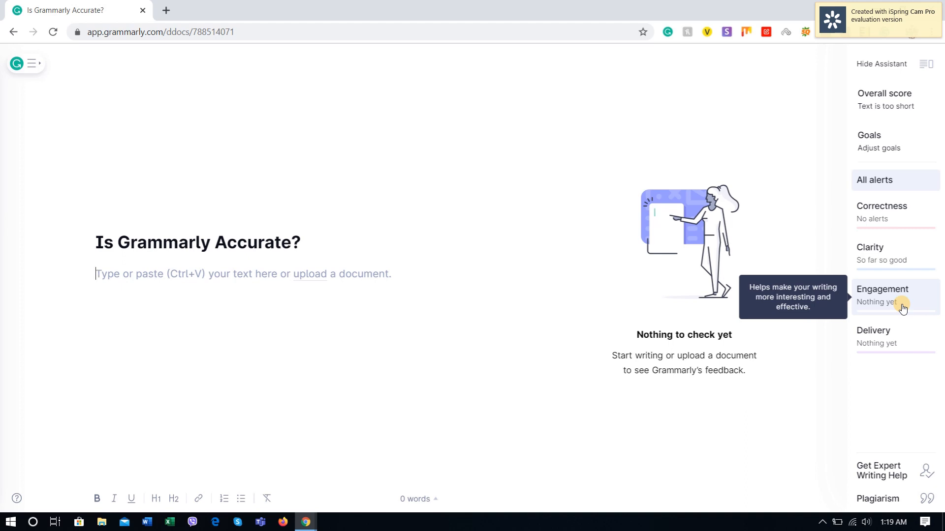
{"action": "left_click", "coordinate": [255, 323]}
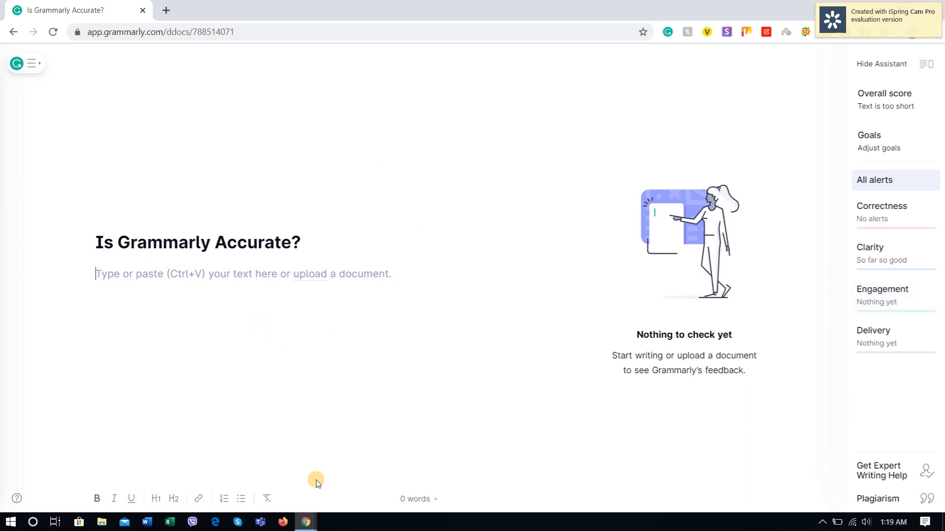
Step: Switch to the YourDictionary "10 Examples of Bad Grammar To Avoid" page and read the first example under Verb Tense Errors
{"action": "left_click", "coordinate": [312, 523]}
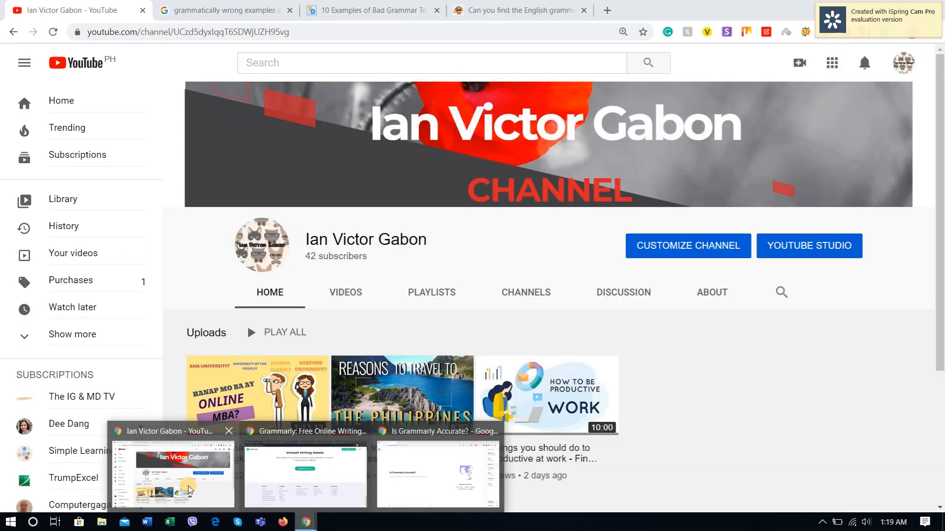
{"action": "left_click", "coordinate": [188, 490]}
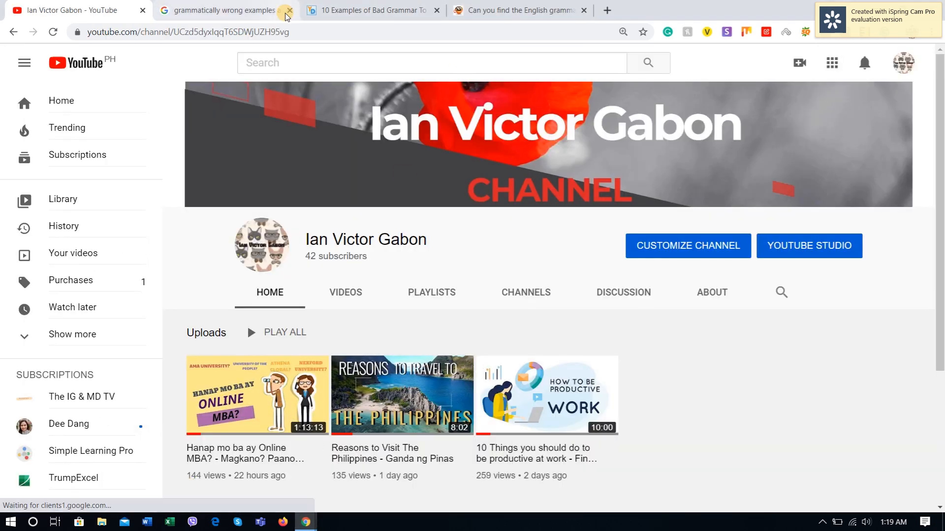
{"action": "left_click", "coordinate": [382, 10]}
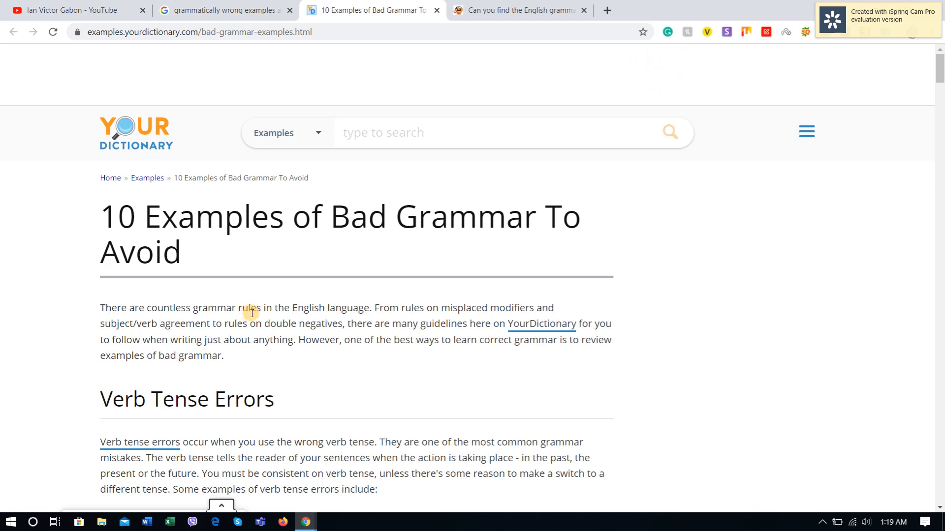
{"action": "scroll", "coordinate": [251, 313], "scroll_direction": "down", "scroll_amount": 5}
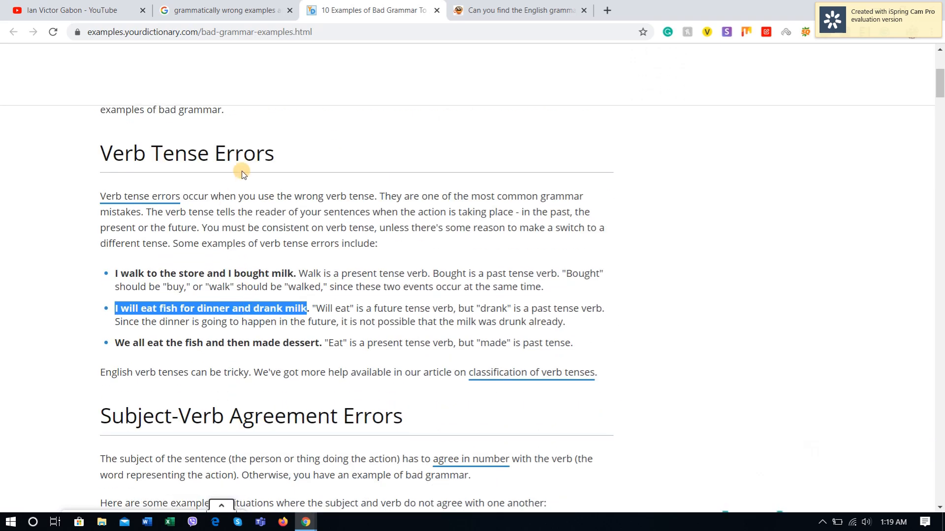
{"action": "left_click_drag", "start_coordinate": [279, 153], "coordinate": [102, 153]}
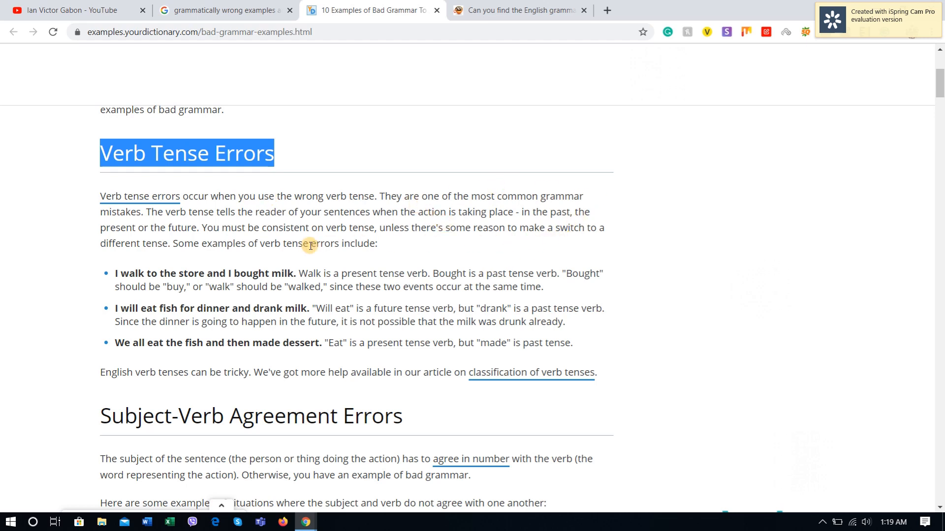
{"action": "left_click_drag", "start_coordinate": [111, 274], "coordinate": [547, 274]}
{"action": "left_click", "coordinate": [372, 276]}
{"action": "left_click", "coordinate": [504, 274]}
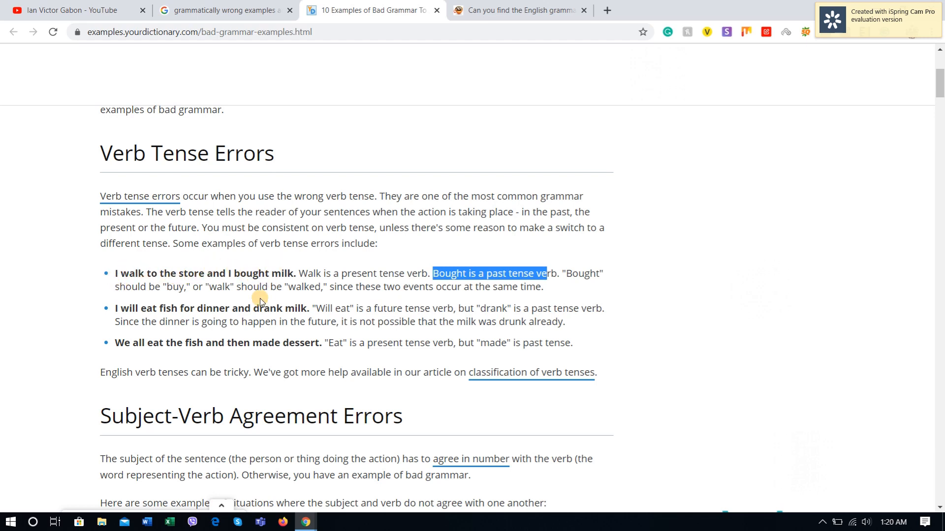
Step: Copy the example "I walk to the store and I bought milk" and paste it into the Grammarly document below blank lines
{"action": "left_click_drag", "start_coordinate": [294, 274], "coordinate": [112, 272]}
{"action": "key", "text": "ctrl+c"}
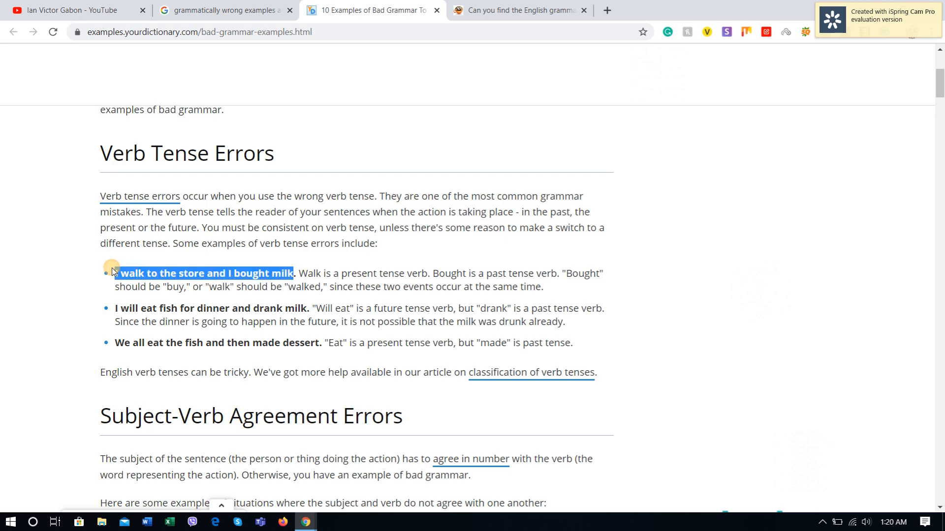
{"action": "key", "text": "alt+Tab"}
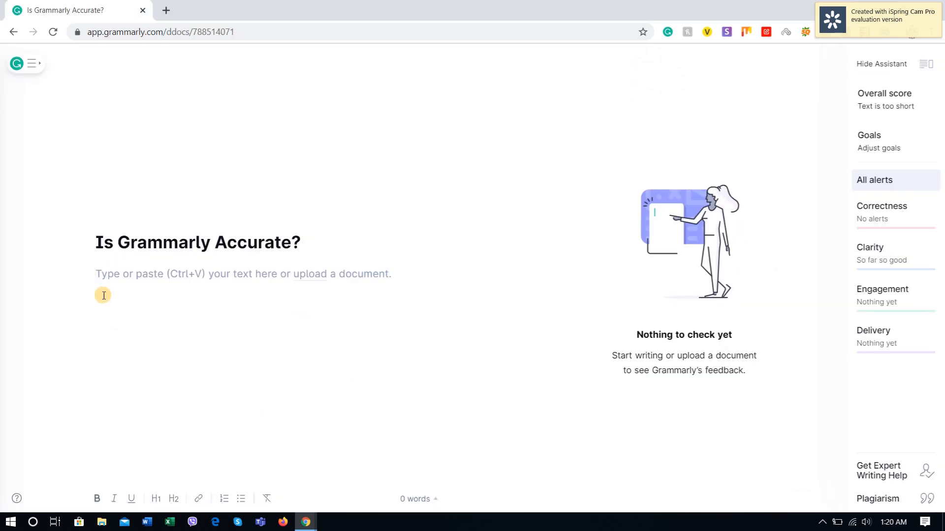
{"action": "left_click", "coordinate": [116, 321]}
{"action": "key", "text": "Return"}
{"action": "key", "text": "Return"}
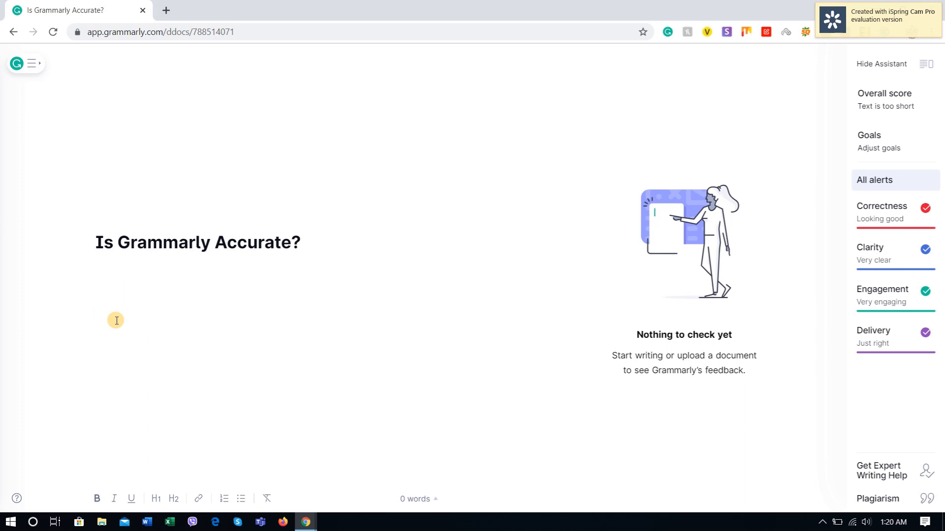
{"action": "key", "text": "ctrl+v"}
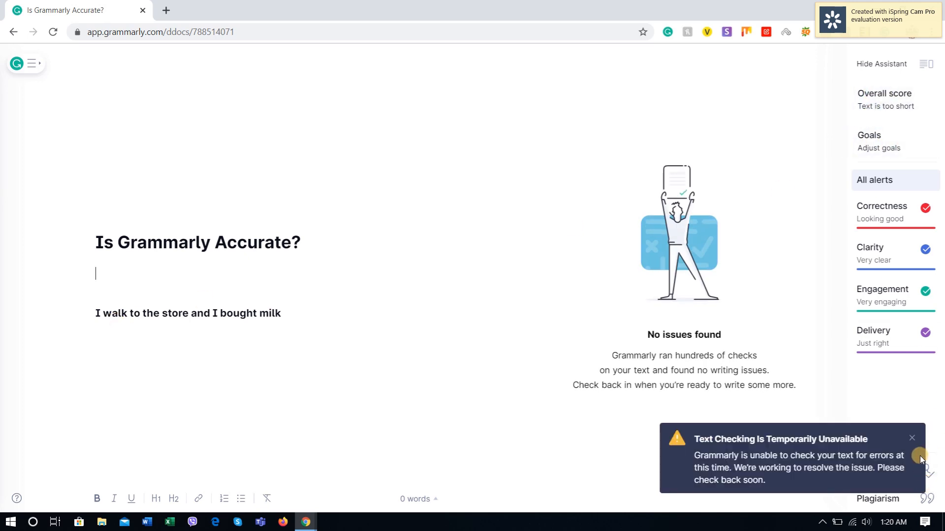
Step: Dismiss the text-checking notice and reload the editor page
{"action": "left_click", "coordinate": [912, 438]}
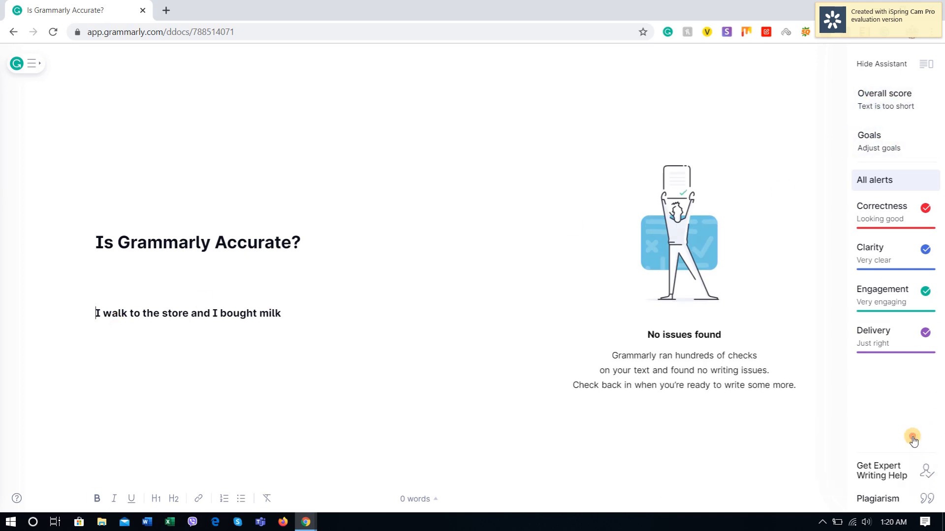
{"action": "left_click", "coordinate": [340, 297]}
{"action": "left_click", "coordinate": [435, 110]}
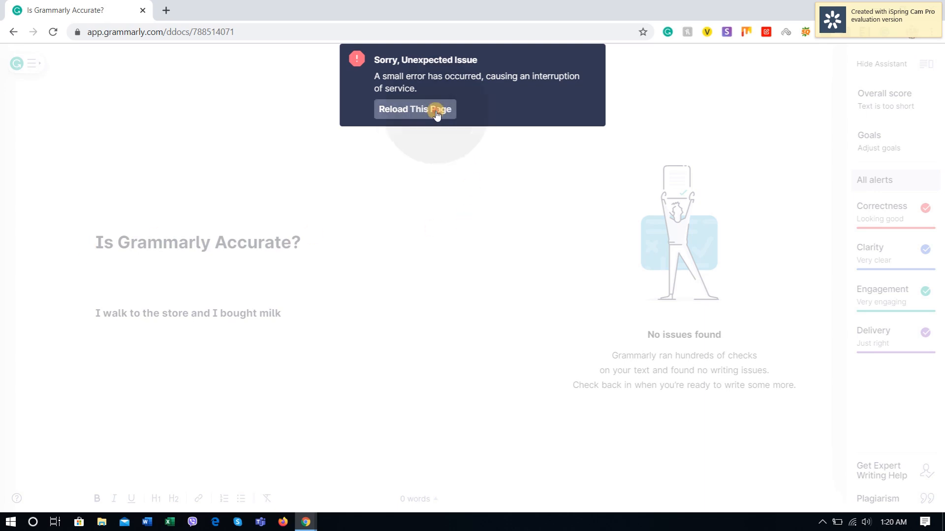
{"action": "left_click", "coordinate": [527, 105]}
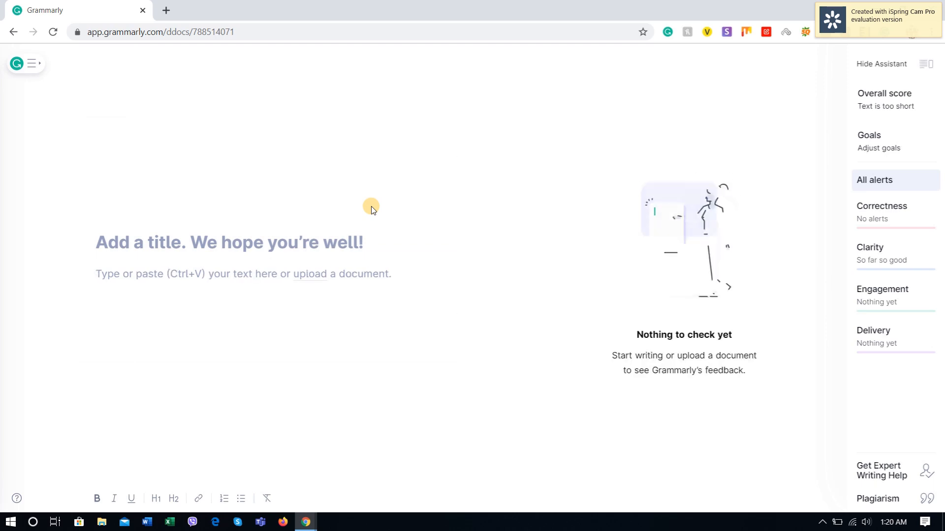
Step: Paste the copied milk sentence into the reloaded document's body and accept the suggested comma before "and"
{"action": "left_click", "coordinate": [209, 281]}
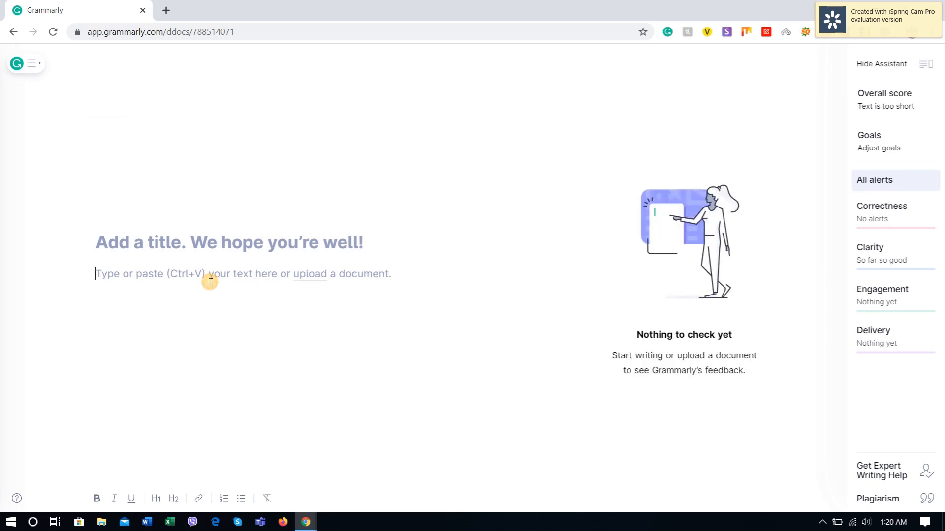
{"action": "key", "text": "Return"}
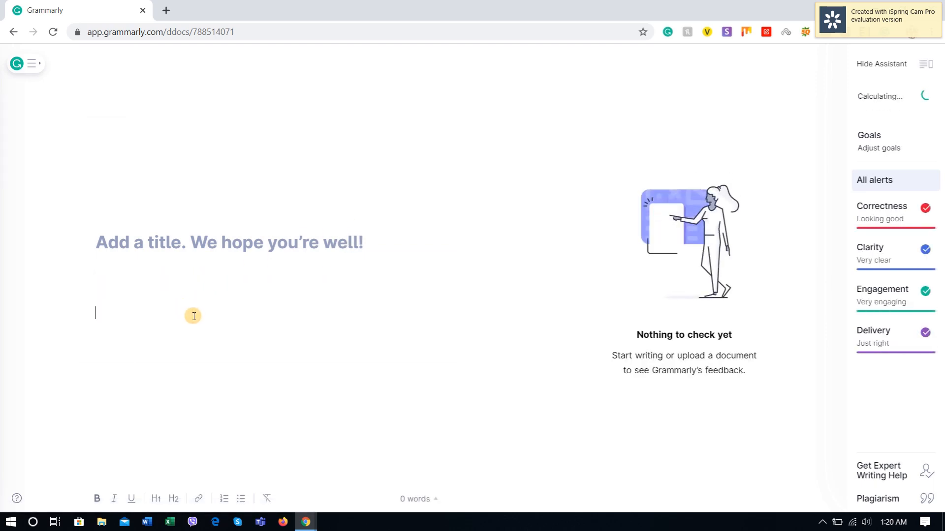
{"action": "key", "text": "ctrl+v"}
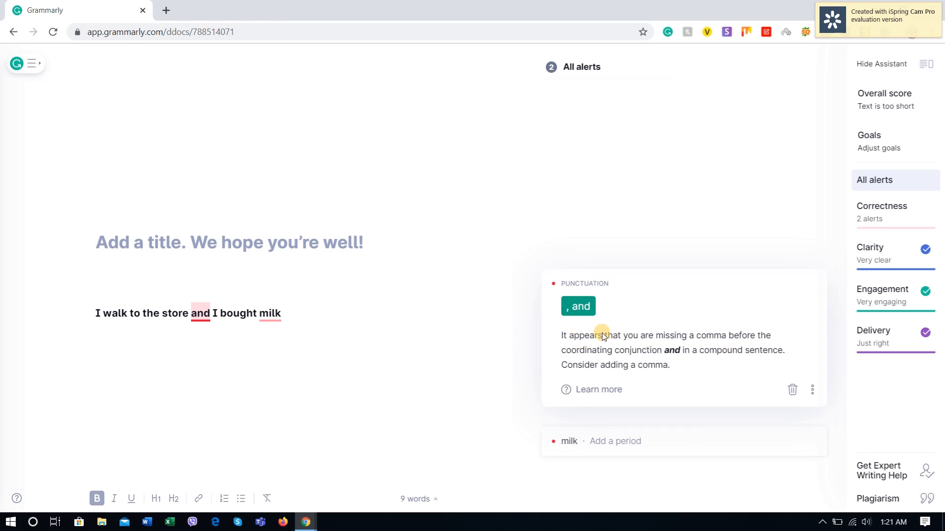
{"action": "left_click", "coordinate": [576, 309]}
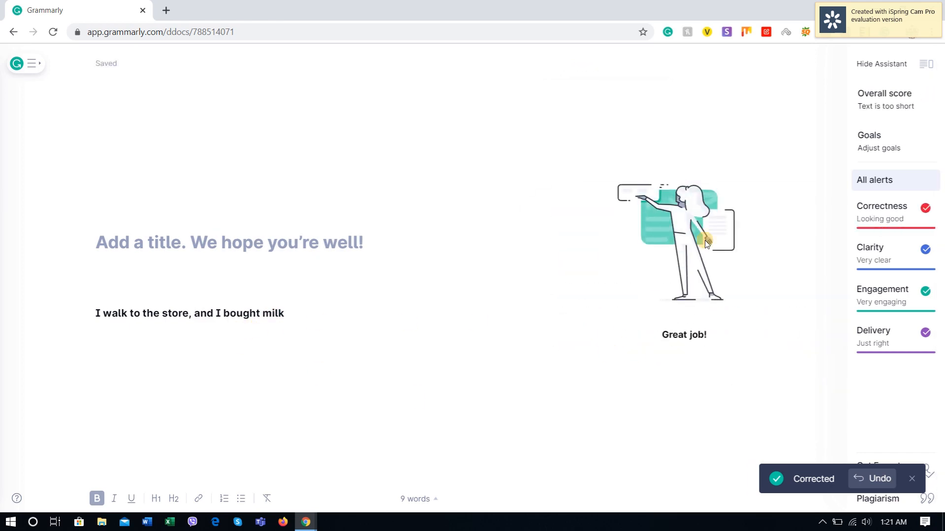
Step: End the milk sentence with a period and start a new line below it
{"action": "left_click", "coordinate": [299, 314]}
{"action": "left_click", "coordinate": [266, 313]}
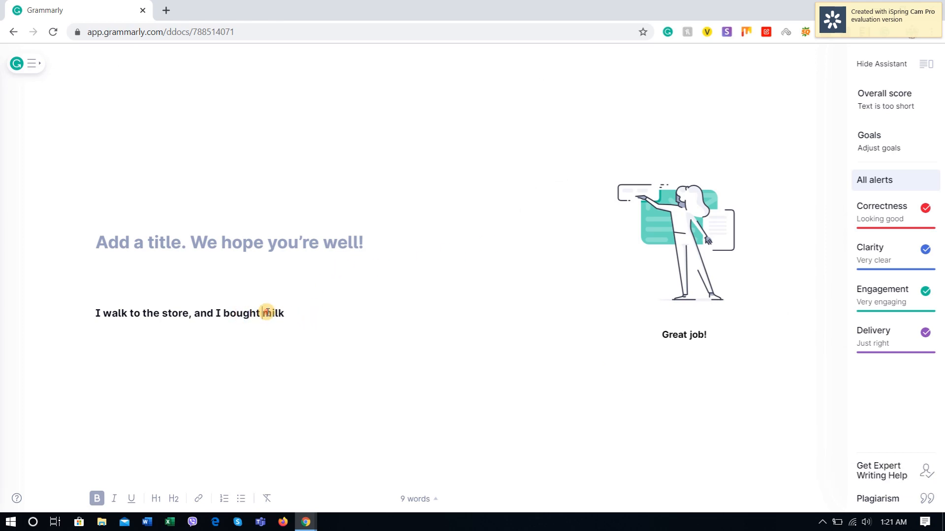
{"action": "left_click", "coordinate": [291, 315]}
{"action": "type", "text": "."}
{"action": "key", "text": "Return"}
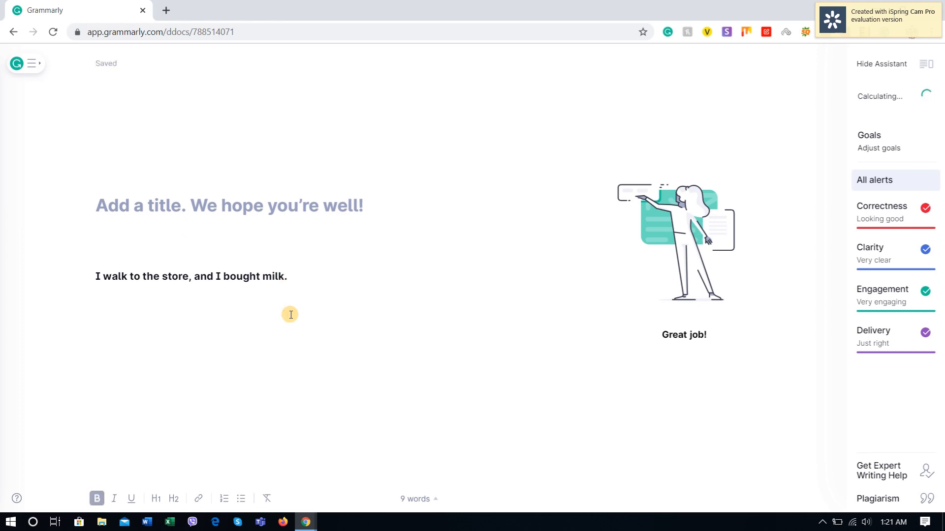
Step: Check the milk example on the YourDictionary page, then add blank lines below the sentence in the Grammarly document
{"action": "key", "text": "alt+Tab"}
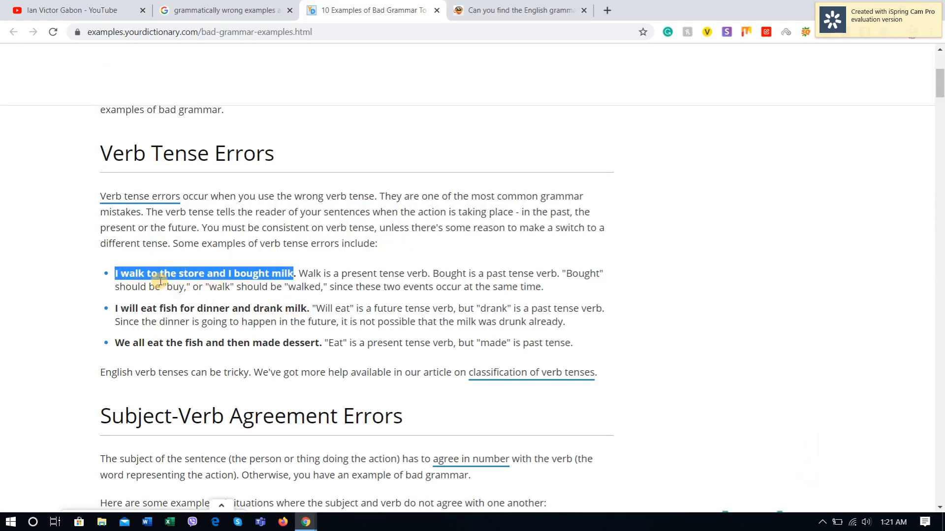
{"action": "key", "text": "alt+Tab"}
{"action": "left_click", "coordinate": [320, 272]}
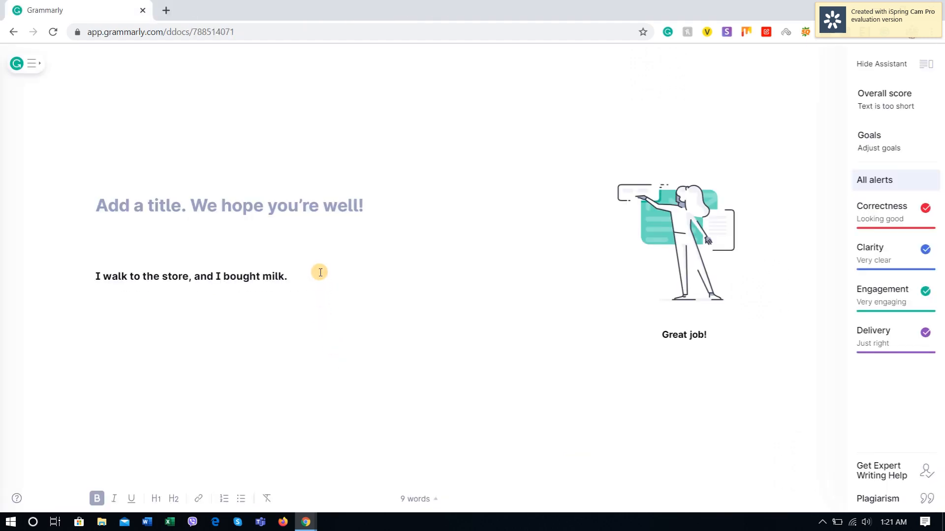
{"action": "key", "text": "Return"}
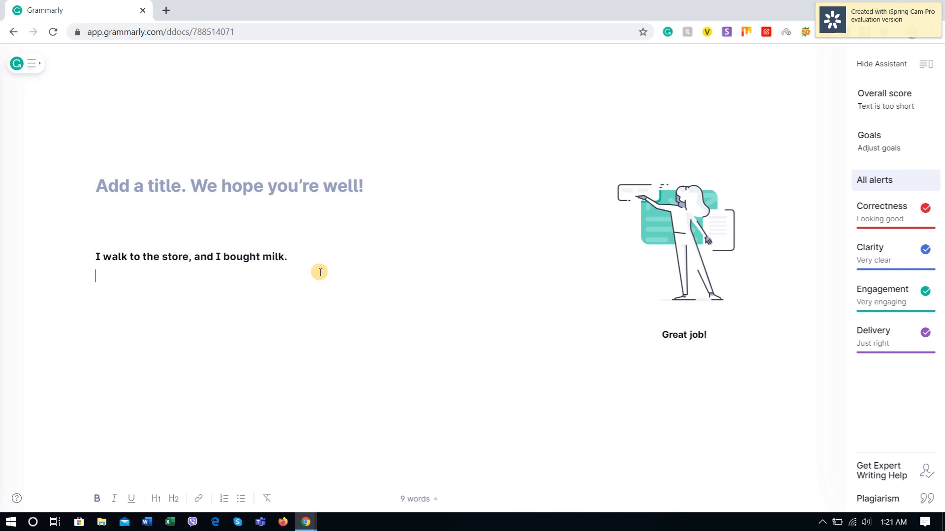
{"action": "key", "text": "Return"}
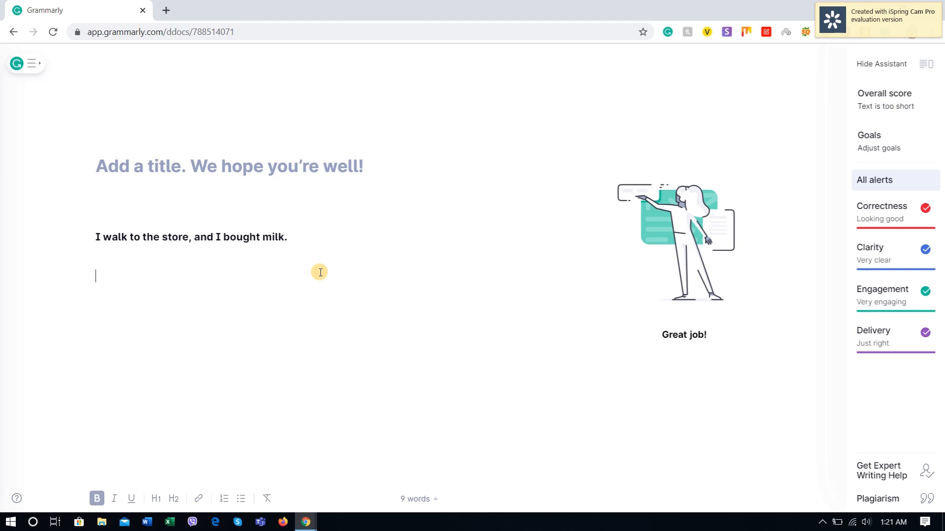
Step: Copy the example "I will eat fish for dinner and drank milk" from the YourDictionary page and paste it below the milk sentence in Grammarly
{"action": "key", "text": "alt+Tab"}
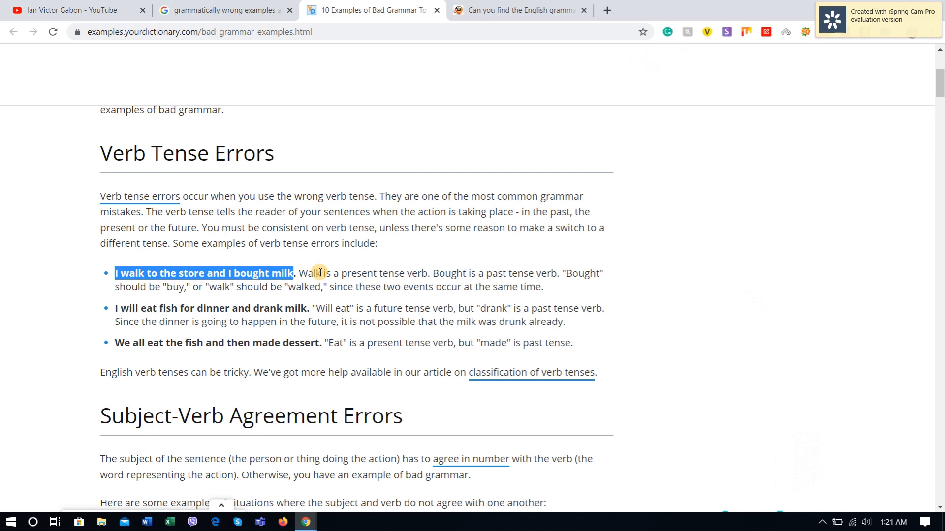
{"action": "key", "text": "alt+Tab"}
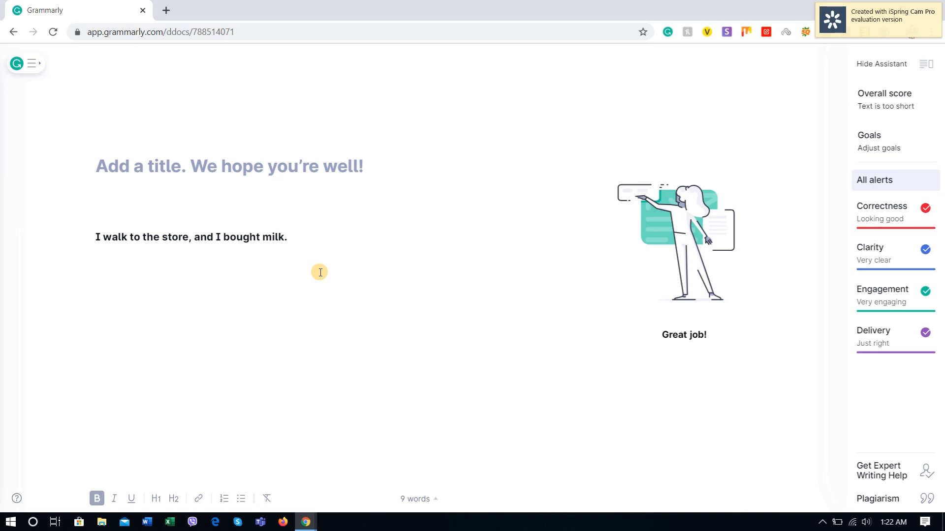
{"action": "key", "text": "alt+Tab"}
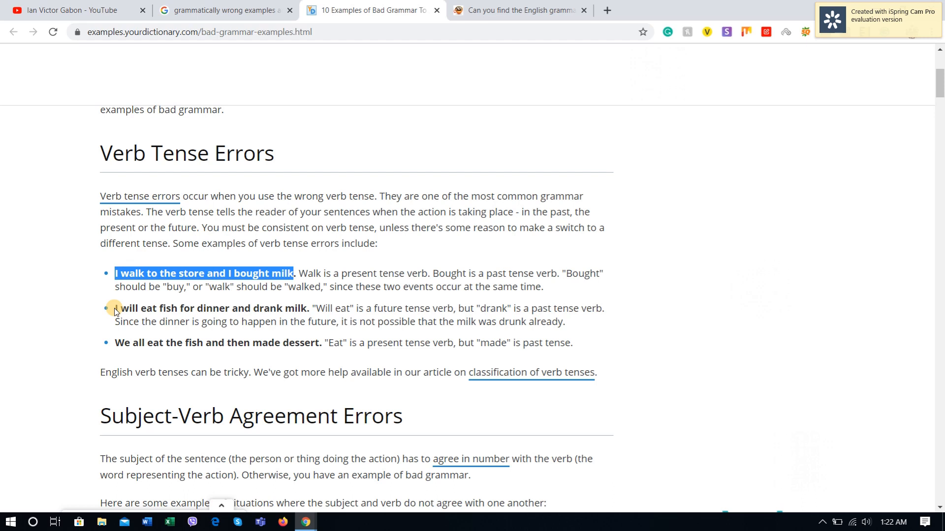
{"action": "left_click_drag", "start_coordinate": [115, 308], "coordinate": [315, 309]}
{"action": "left_click", "coordinate": [270, 333]}
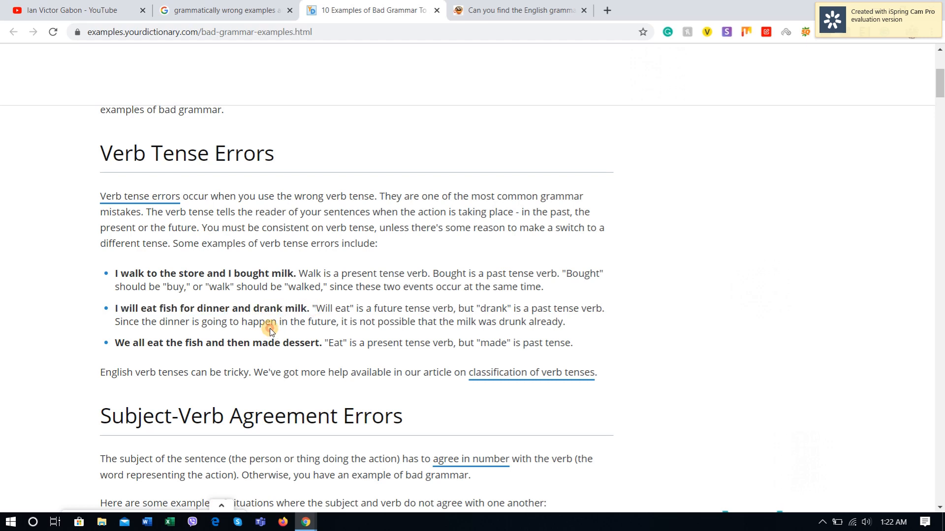
{"action": "left_click_drag", "start_coordinate": [249, 308], "coordinate": [192, 308]}
{"action": "left_click", "coordinate": [280, 325]}
{"action": "left_click_drag", "start_coordinate": [307, 309], "coordinate": [134, 301]}
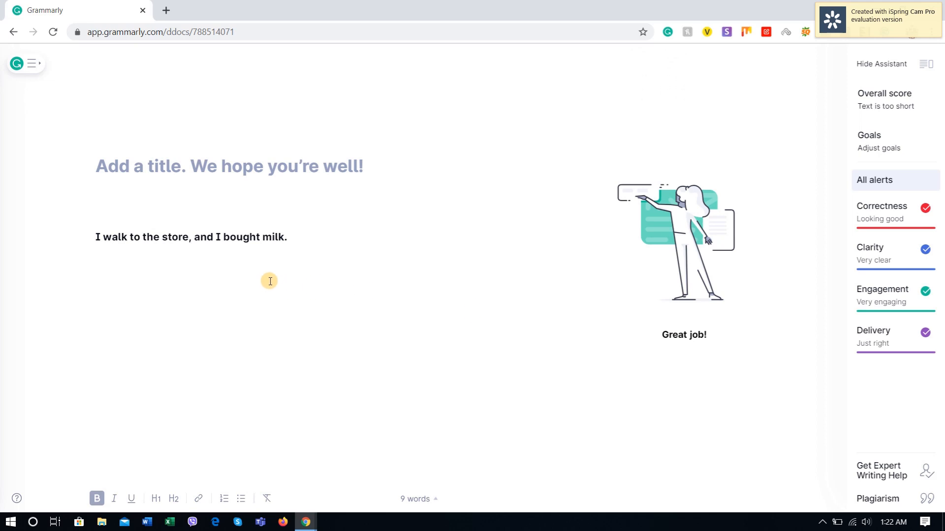
{"action": "type", "text": "I will eat fish for dinner and drank milk"}
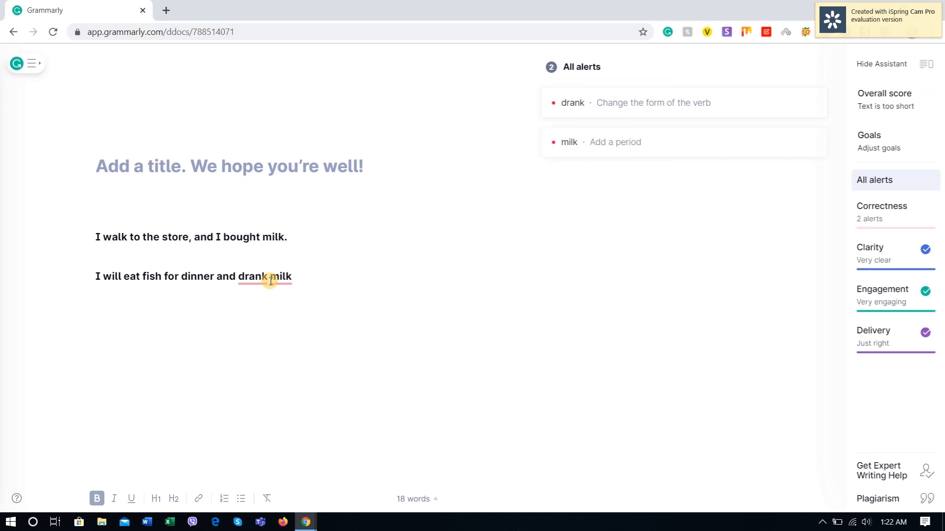
Step: End the fish sentence with a period and change "drank" to "drink"
{"action": "type", "text": "."}
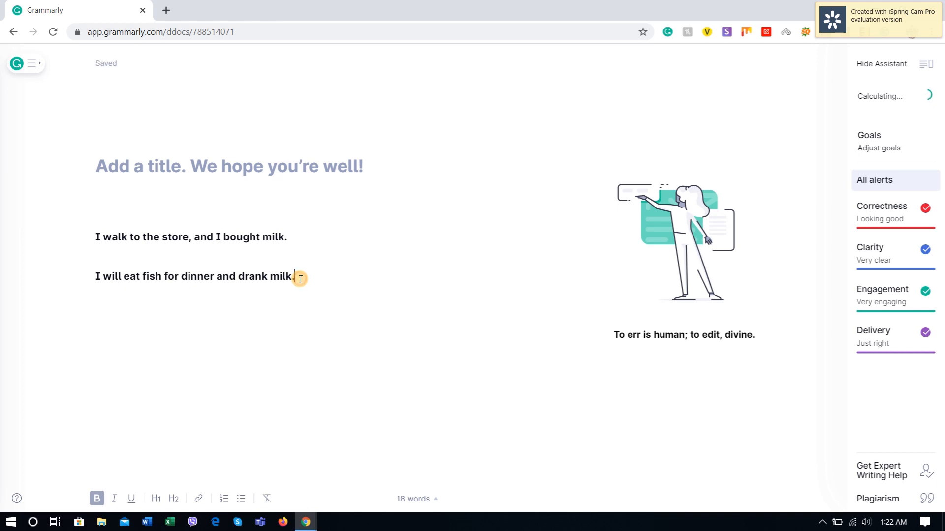
{"action": "left_click", "coordinate": [254, 275]}
{"action": "key", "text": "BackSpace"}
{"action": "type", "text": "i"}
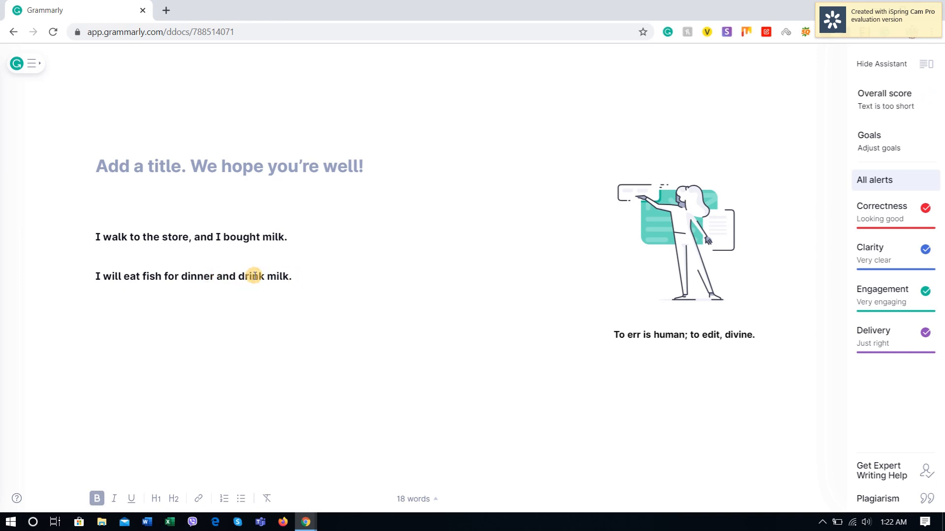
{"action": "left_click", "coordinate": [297, 276]}
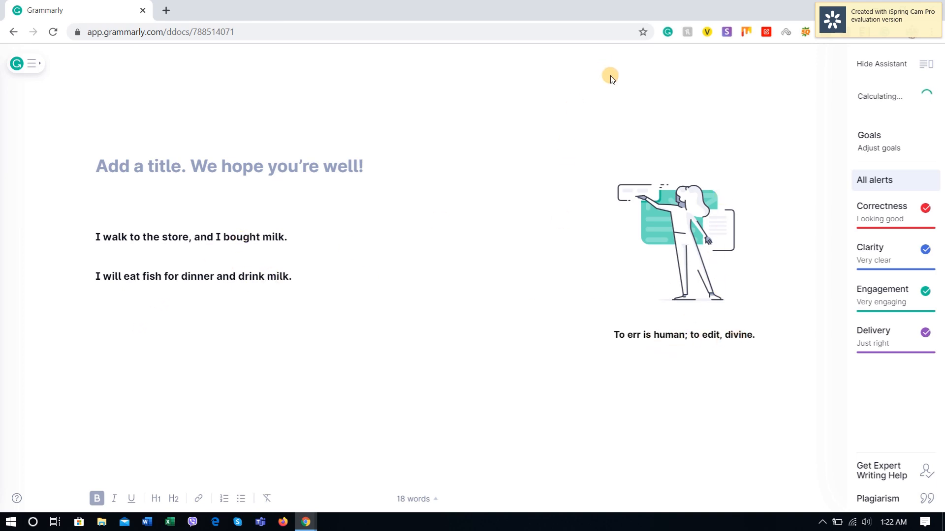
{"action": "left_click", "coordinate": [235, 277]}
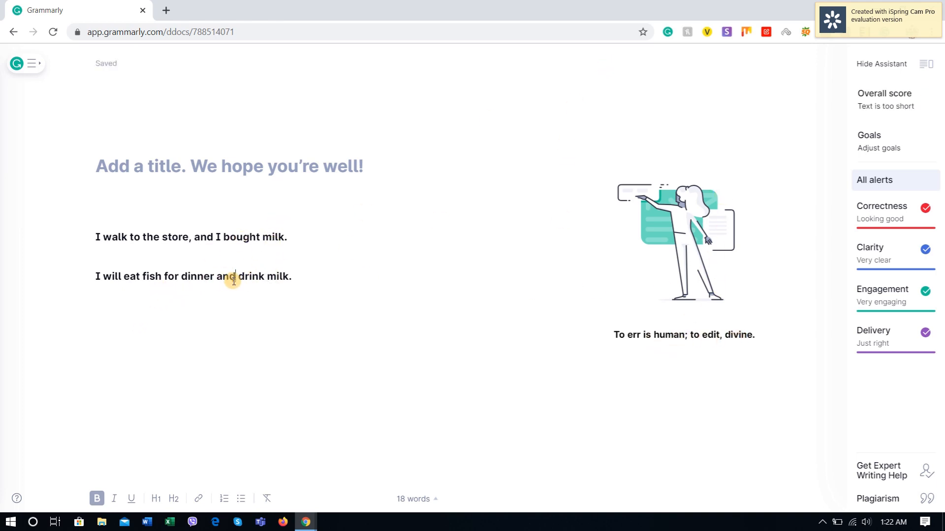
{"action": "left_click", "coordinate": [263, 276]}
{"action": "mouse_move", "coordinate": [234, 280]}
{"action": "left_mouse_down"}
{"action": "mouse_move", "coordinate": [263, 277]}
{"action": "mouse_move", "coordinate": [230, 277]}
{"action": "left_mouse_up"}
{"action": "left_click", "coordinate": [288, 264]}
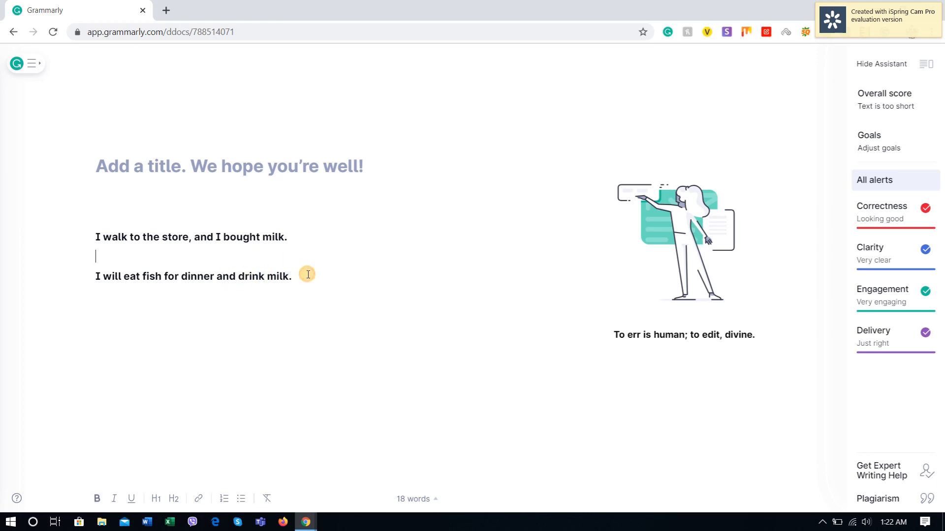
{"action": "left_click_drag", "start_coordinate": [308, 275], "coordinate": [59, 283]}
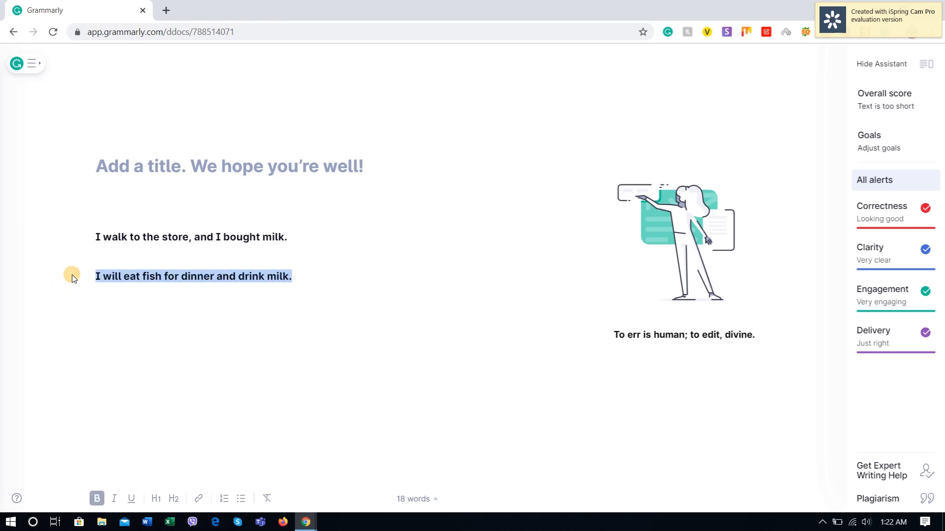
{"action": "key", "text": "Delete"}
{"action": "key", "text": "ctrl+z"}
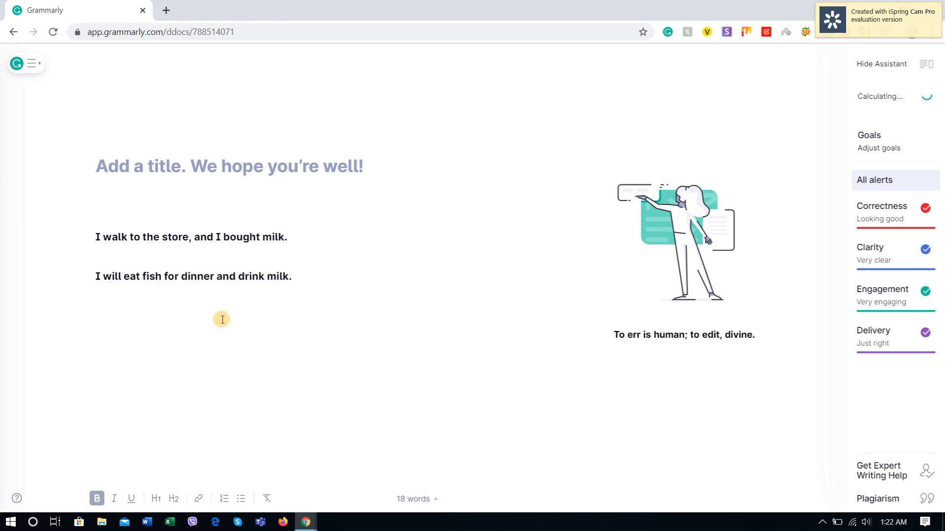
Step: Copy the sentence "I will eat fish for dinner and drink milk." and paste a duplicate below it, separated by a blank line
{"action": "left_click", "coordinate": [310, 276]}
{"action": "key", "text": "Return"}
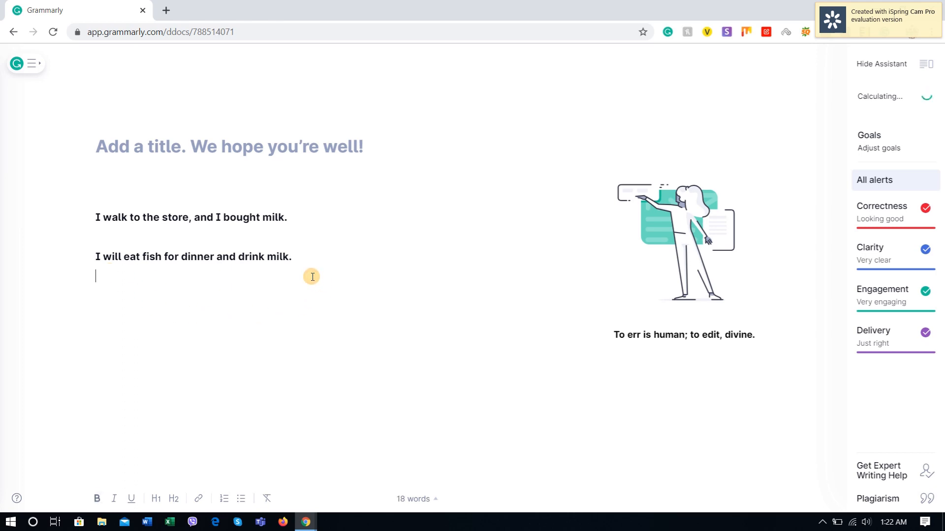
{"action": "key", "text": "BackSpace"}
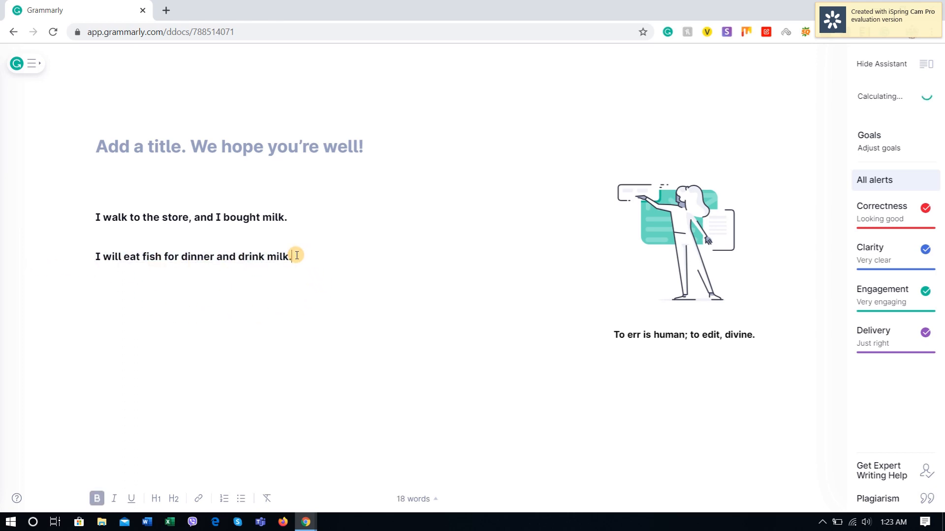
{"action": "left_click_drag", "start_coordinate": [297, 256], "coordinate": [75, 266]}
{"action": "key", "text": "ctrl+c"}
{"action": "left_click", "coordinate": [311, 254]}
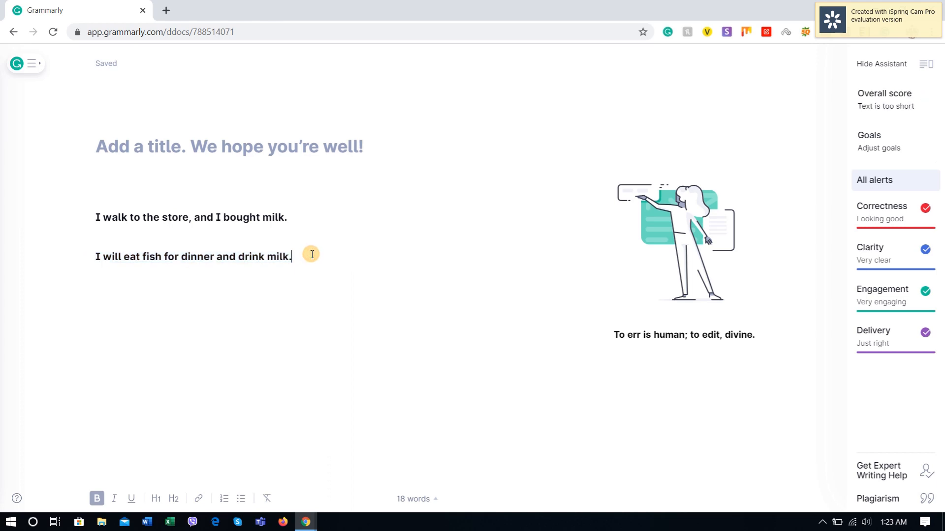
{"action": "key", "text": "Return"}
{"action": "key", "text": "ctrl+v"}
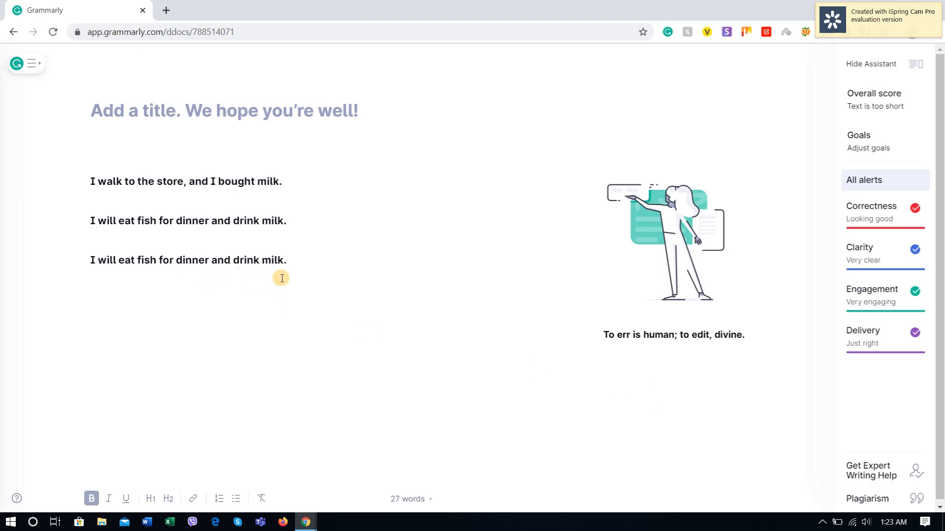
Step: Copy all three sentences from the document and close the Grammarly window
{"action": "left_click_drag", "start_coordinate": [286, 268], "coordinate": [15, 129]}
{"action": "key", "text": "ctrl+c"}
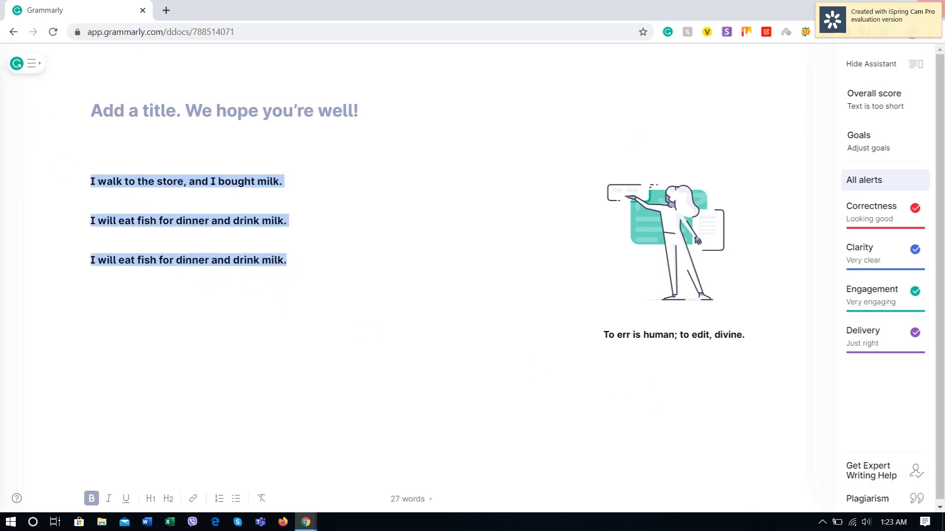
{"action": "left_click", "coordinate": [933, 7]}
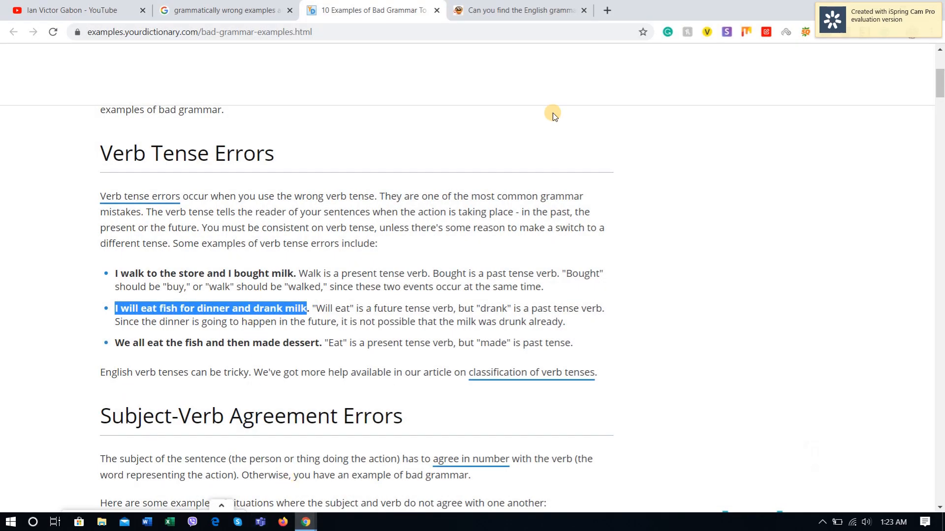
Step: Open grammarly.com in a new browser tab and detach that tab into its own window
{"action": "left_click", "coordinate": [304, 525]}
{"action": "left_click", "coordinate": [607, 10]}
{"action": "type", "text": "gra"}
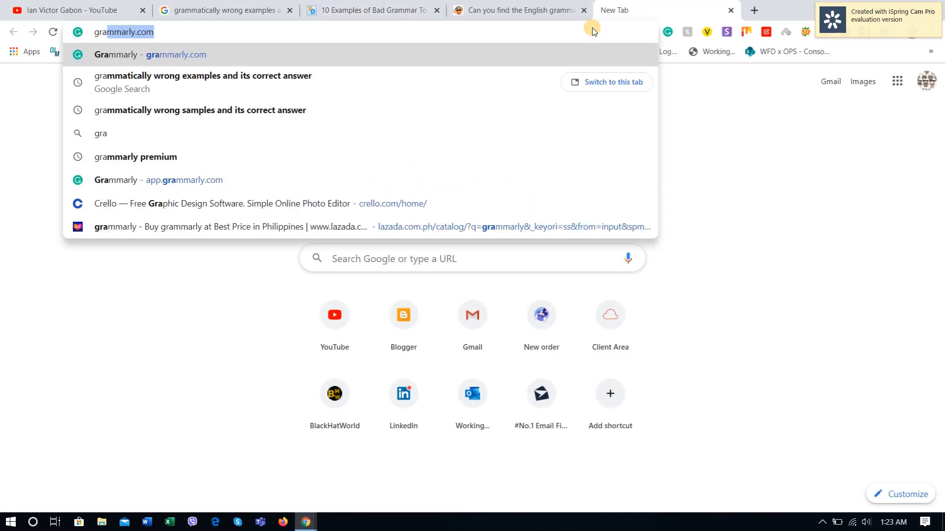
{"action": "key", "text": "Return"}
{"action": "left_click_drag", "start_coordinate": [647, 9], "coordinate": [565, 280]}
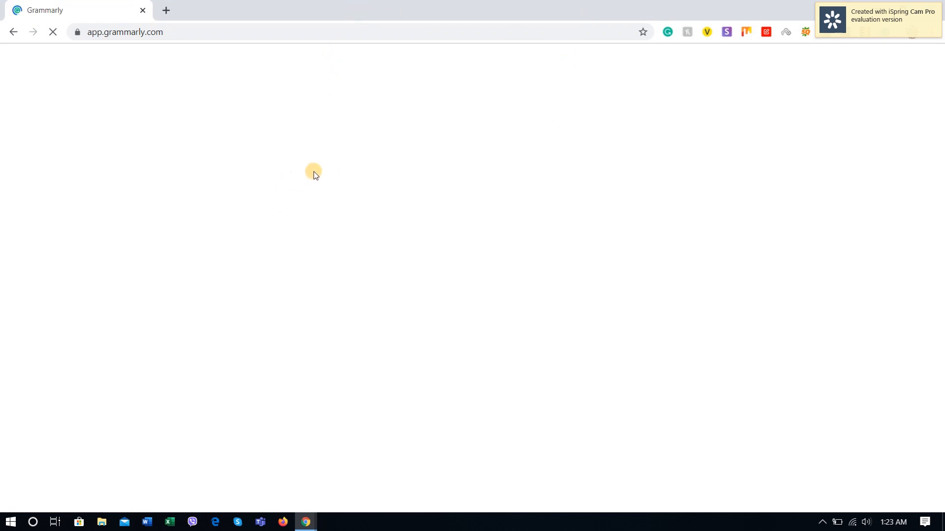
Step: Bring up a new blank Grammarly document and maximize its window
{"action": "left_click_drag", "start_coordinate": [303, 7], "coordinate": [314, 60]}
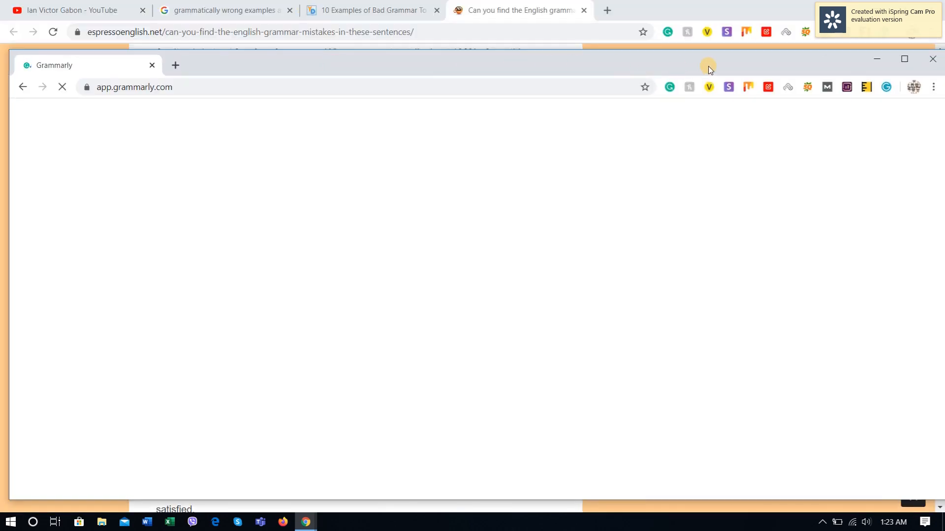
{"action": "left_click", "coordinate": [873, 61]}
{"action": "key", "text": "alt+Tab"}
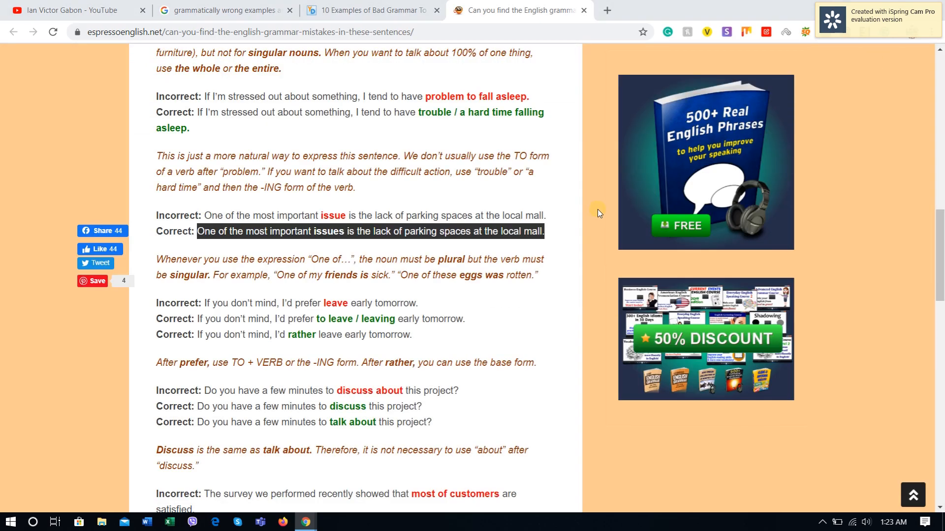
{"action": "left_click_drag", "start_coordinate": [684, 61], "coordinate": [677, 53]}
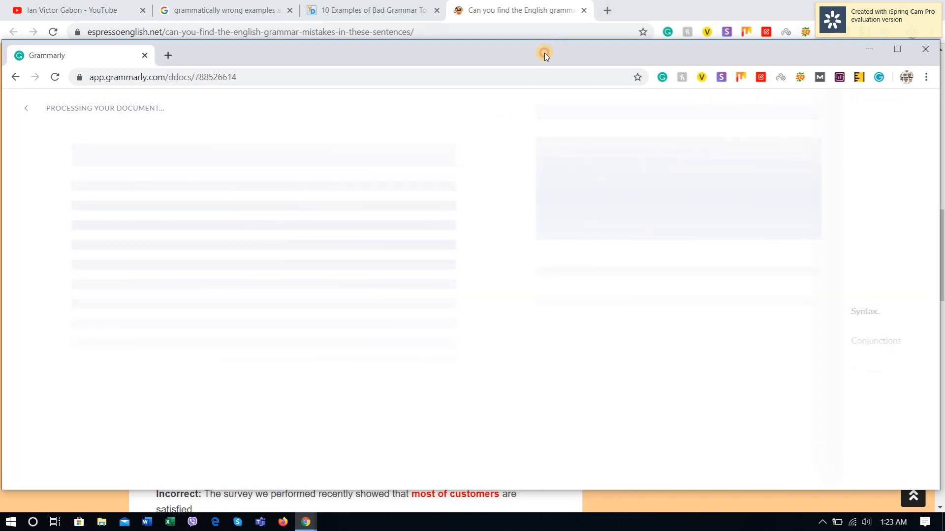
{"action": "double_click", "coordinate": [544, 52]}
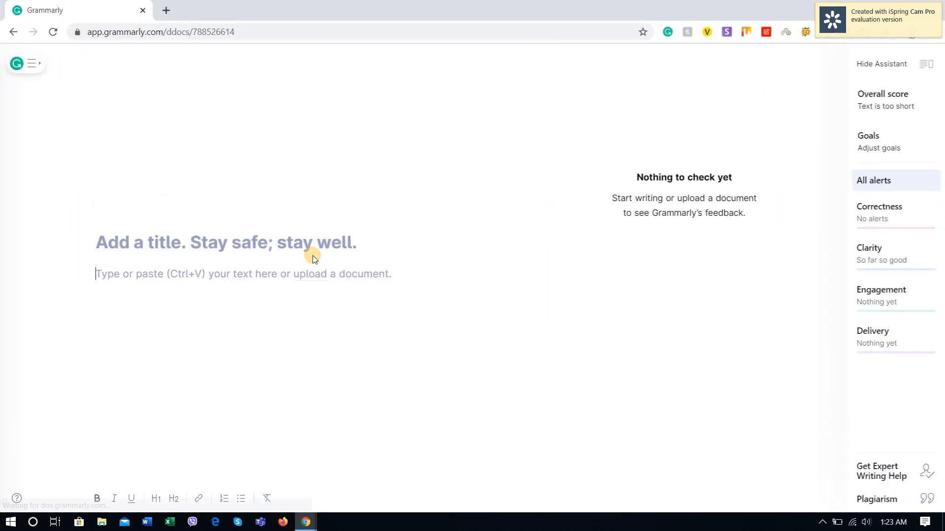
Step: Paste the three copied sentences into the new document's body and select the milk sentence for review
{"action": "left_click", "coordinate": [192, 285]}
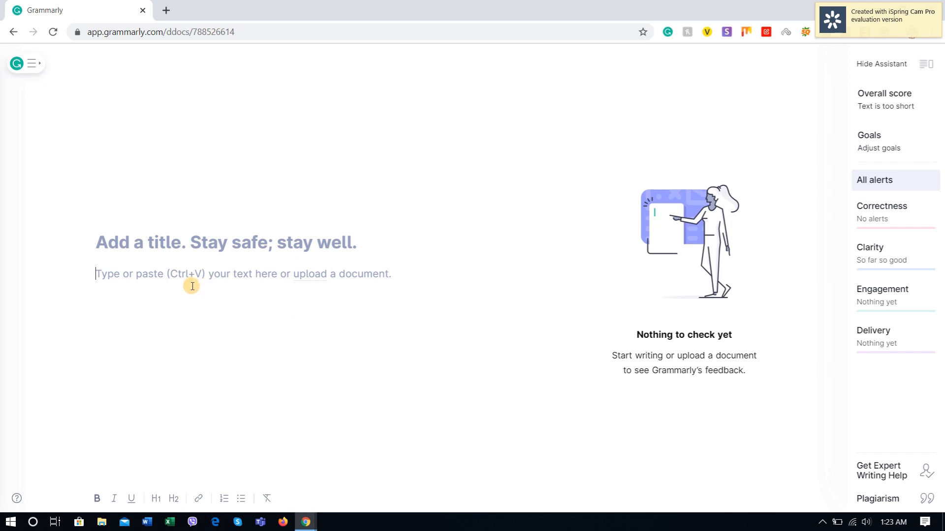
{"action": "key", "text": "ctrl+v"}
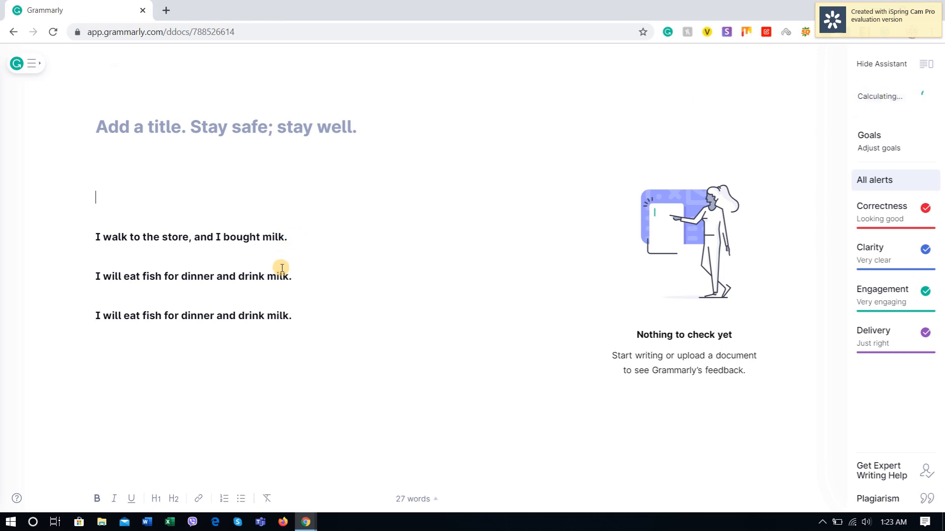
{"action": "left_click", "coordinate": [308, 236]}
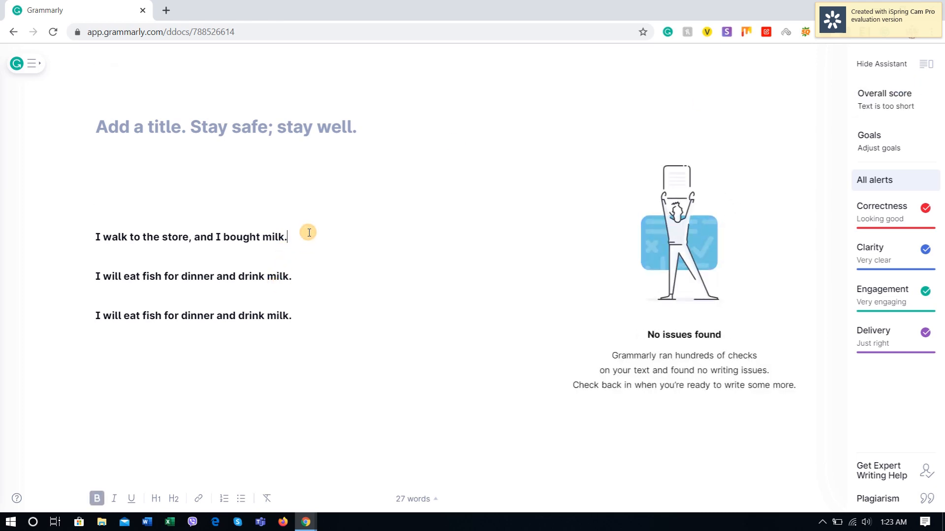
{"action": "left_click", "coordinate": [304, 322]}
{"action": "left_click", "coordinate": [297, 274]}
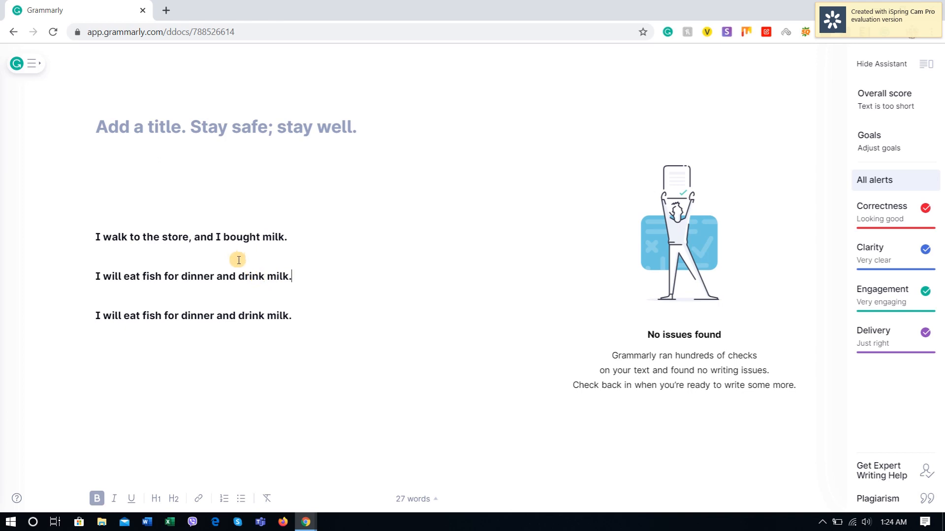
{"action": "left_click_drag", "start_coordinate": [293, 235], "coordinate": [1, 246]}
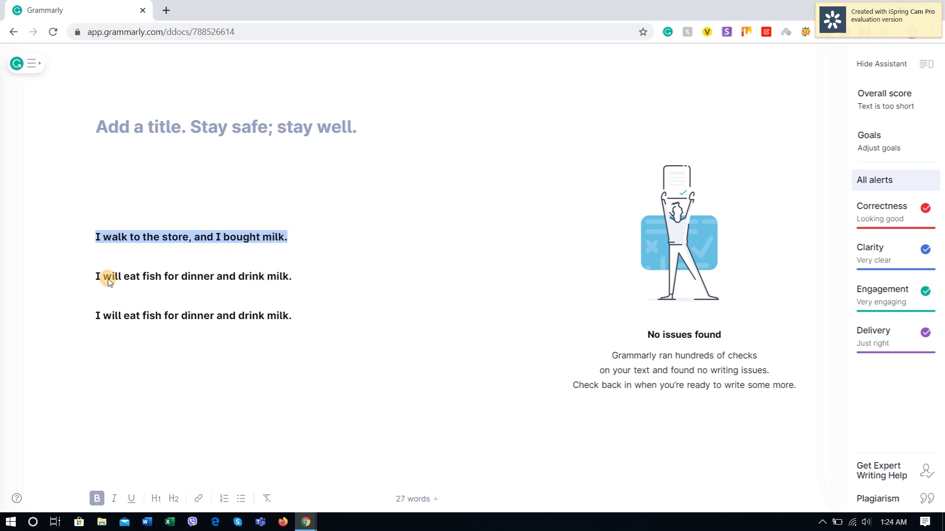
Step: Delete the second and third sentences, both "I will eat fish for dinner and drink milk.", leaving only the store sentence
{"action": "left_click", "coordinate": [231, 296]}
{"action": "left_click_drag", "start_coordinate": [298, 276], "coordinate": [85, 277]}
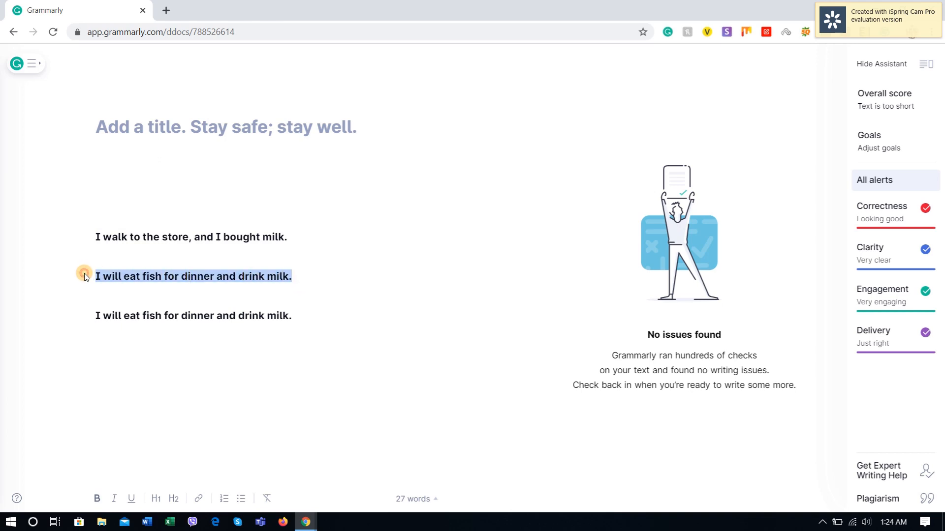
{"action": "left_click", "coordinate": [244, 292]}
{"action": "left_click_drag", "start_coordinate": [298, 276], "coordinate": [246, 276]}
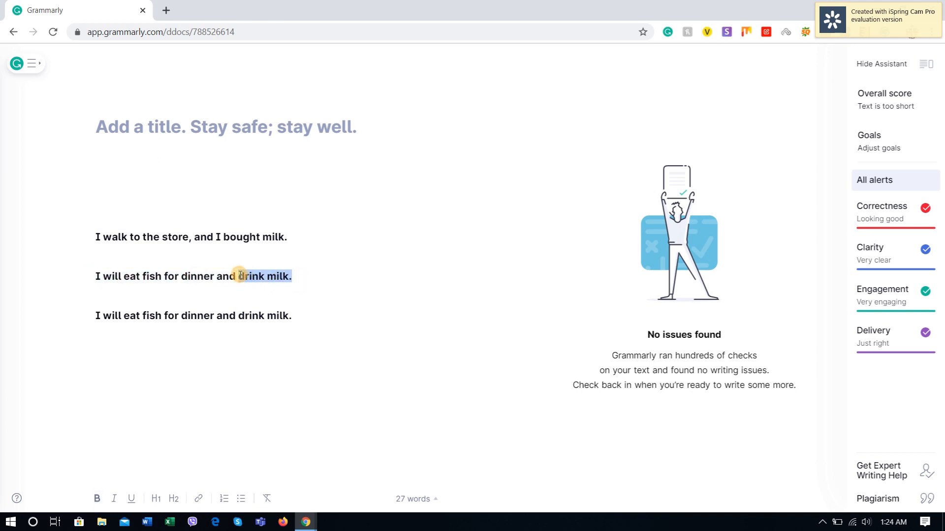
{"action": "key", "text": "Delete"}
{"action": "left_click_drag", "start_coordinate": [296, 321], "coordinate": [30, 319]}
{"action": "key", "text": "Delete"}
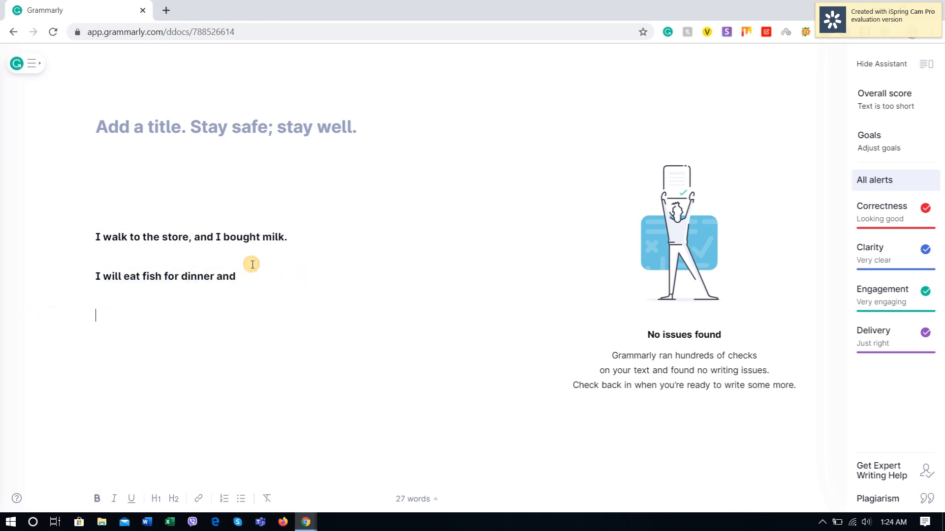
{"action": "left_click_drag", "start_coordinate": [250, 275], "coordinate": [7, 275]}
{"action": "key", "text": "Delete"}
Step: Copy "I will eat fish for dinner and drank milk" from the YourDictionary bad grammar page and paste it below the store sentence in Grammarly
{"action": "key", "text": "alt+Tab"}
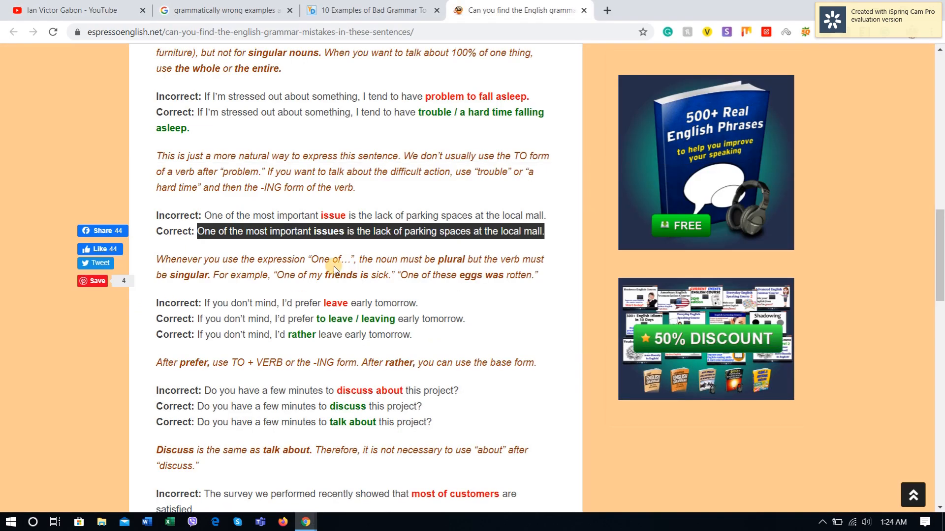
{"action": "left_click", "coordinate": [407, 11]}
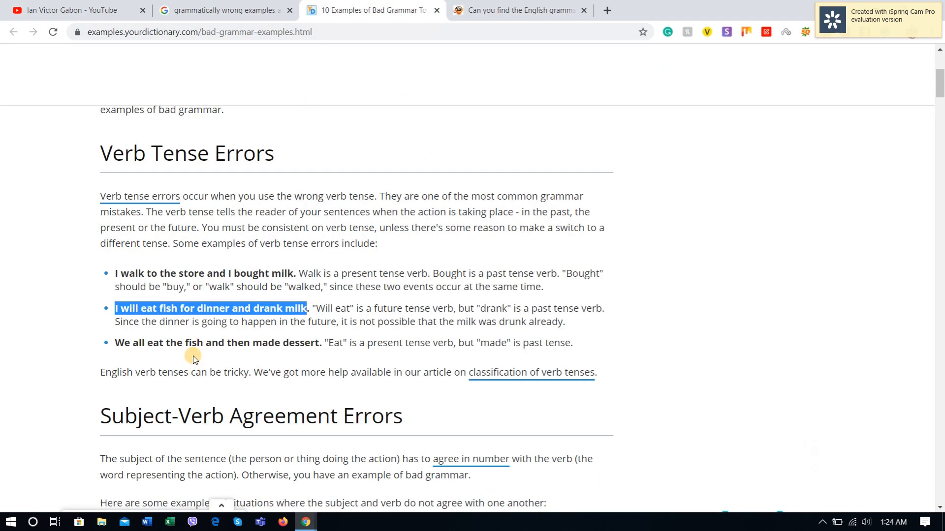
{"action": "left_click", "coordinate": [229, 314]}
{"action": "left_click_drag", "start_coordinate": [309, 308], "coordinate": [116, 310]}
{"action": "key", "text": "ctrl+c"}
{"action": "key", "text": "alt+Tab"}
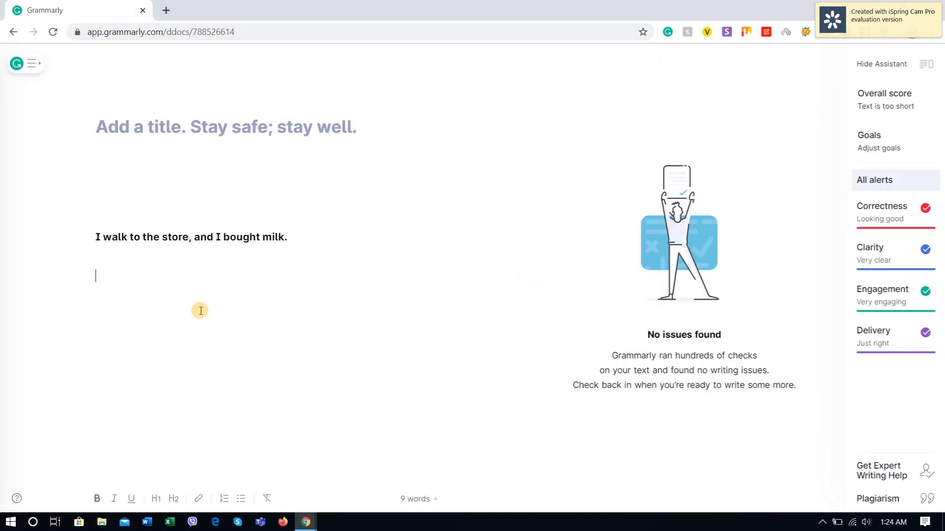
{"action": "key", "text": "ctrl+v"}
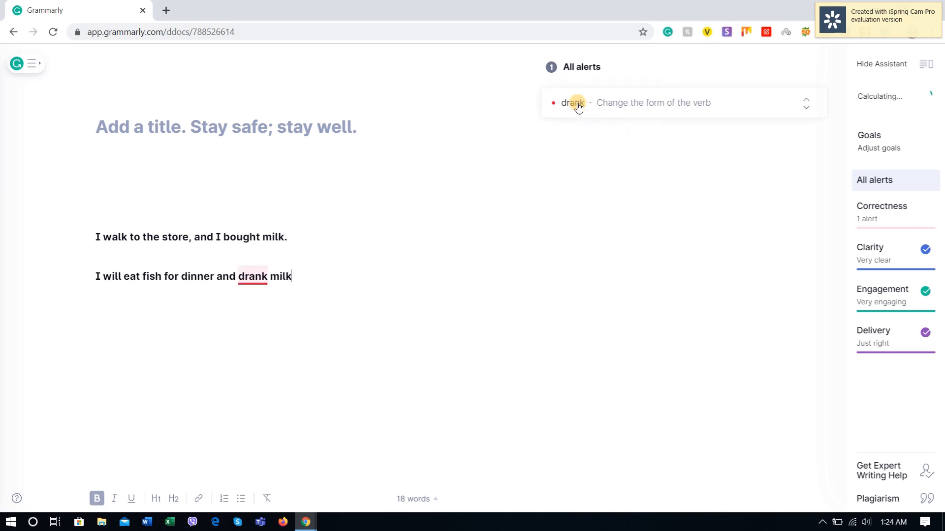
Step: Accept the suggestion replacing "drank" with "drinking" and end the sentence with a period
{"action": "left_click", "coordinate": [647, 107]}
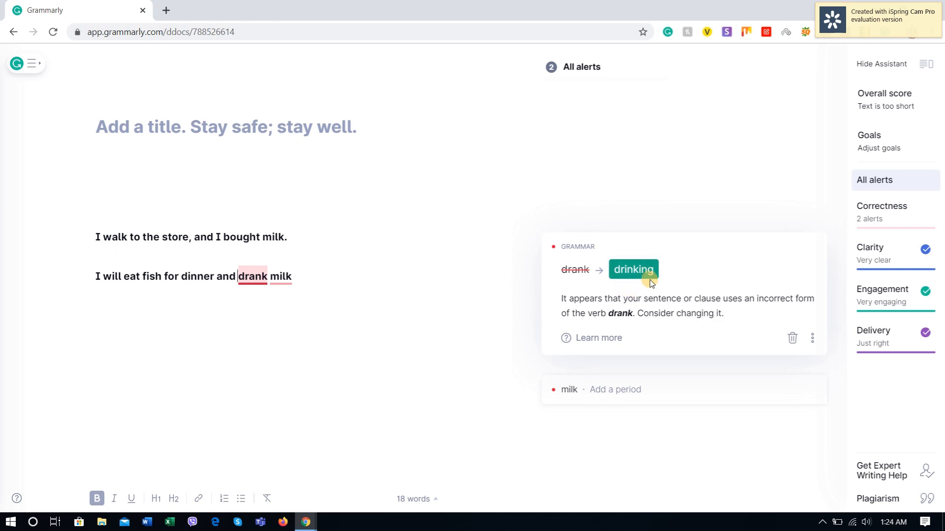
{"action": "left_click", "coordinate": [617, 279]}
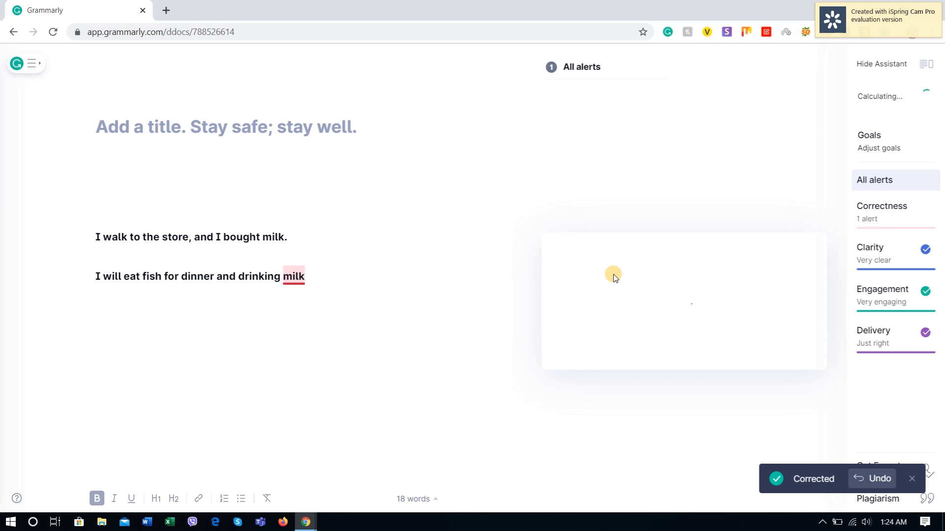
{"action": "left_click", "coordinate": [333, 279]}
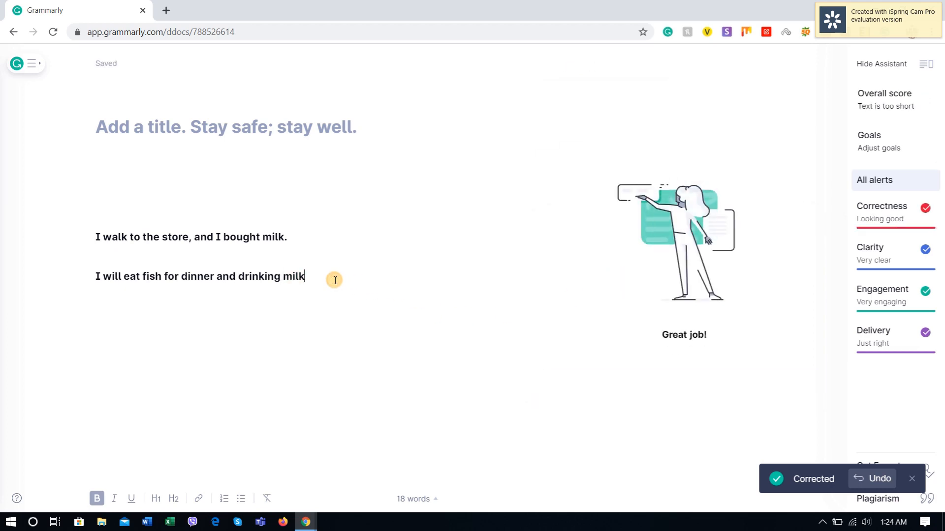
{"action": "type", "text": "."}
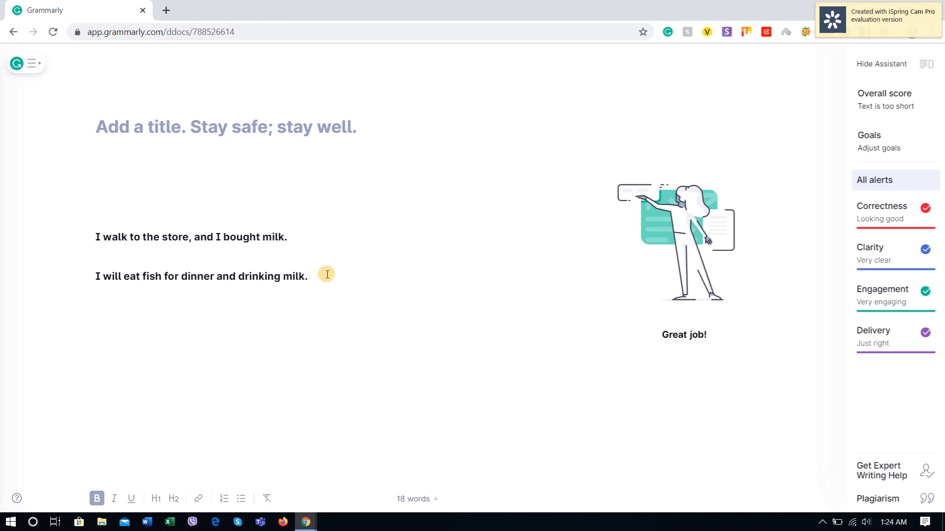
Step: Copy "We all eat the fish and then made dessert" from the YourDictionary page and paste it as the third sentence in Grammarly
{"action": "key", "text": "Return"}
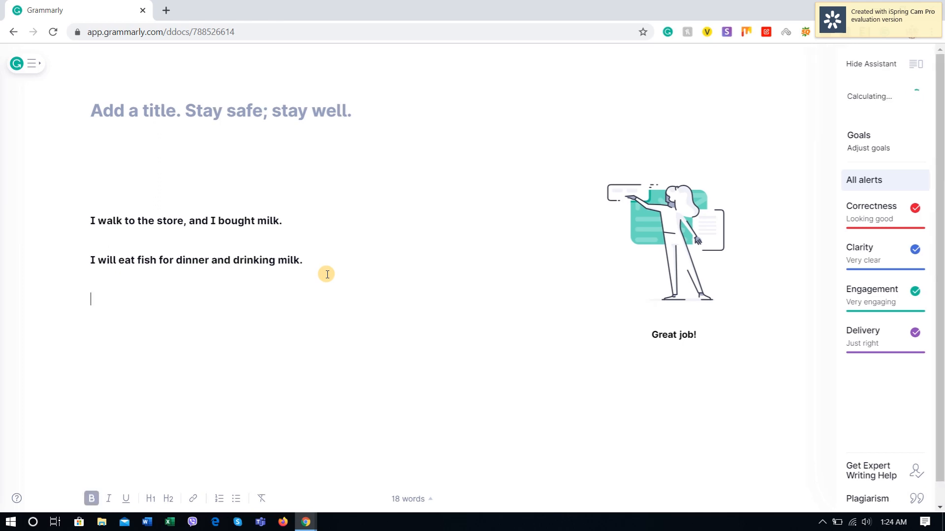
{"action": "key", "text": "alt+Tab"}
{"action": "scroll", "coordinate": [206, 338], "scroll_direction": "down", "scroll_amount": 3}
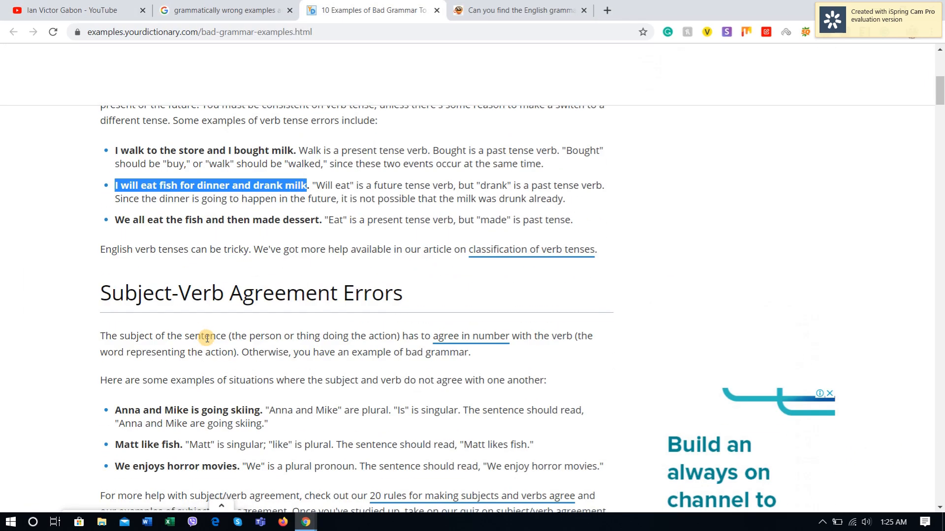
{"action": "left_click_drag", "start_coordinate": [320, 220], "coordinate": [116, 219]}
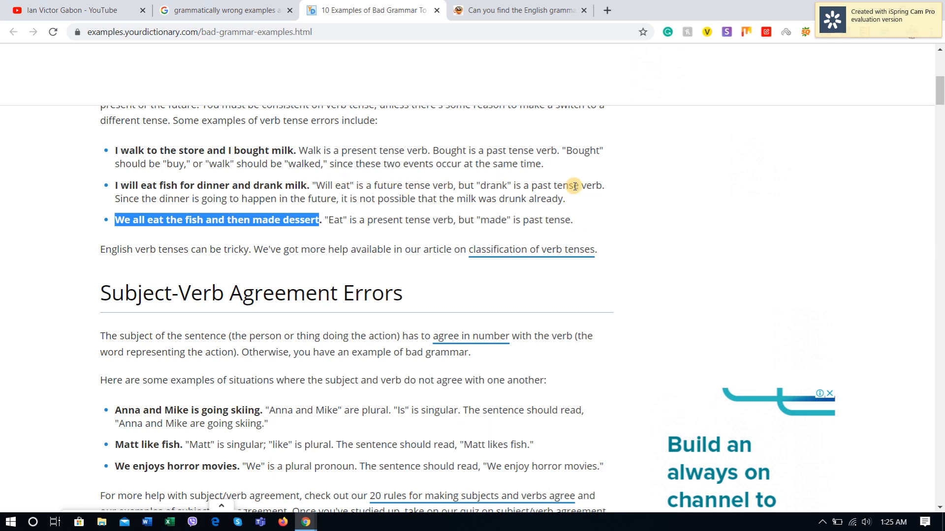
{"action": "key", "text": "alt+Tab"}
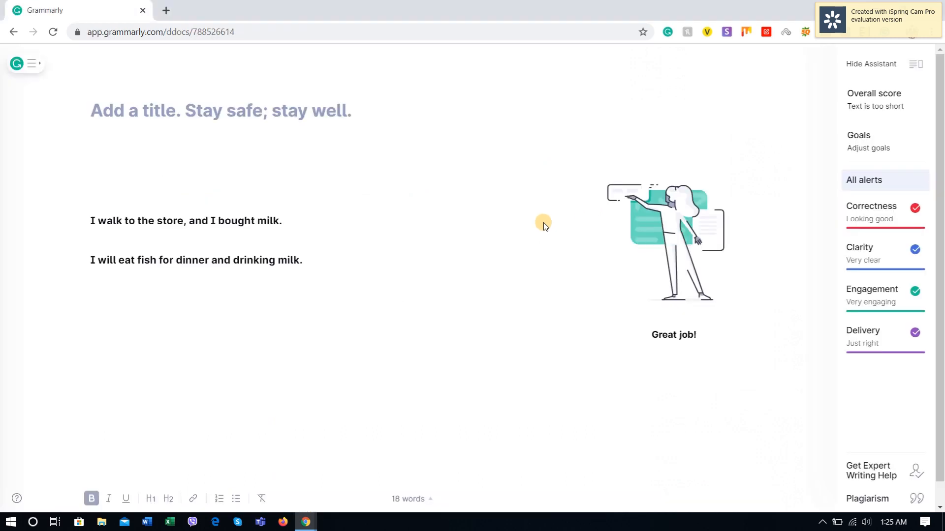
{"action": "left_click", "coordinate": [87, 327]}
{"action": "key", "text": "ctrl+v"}
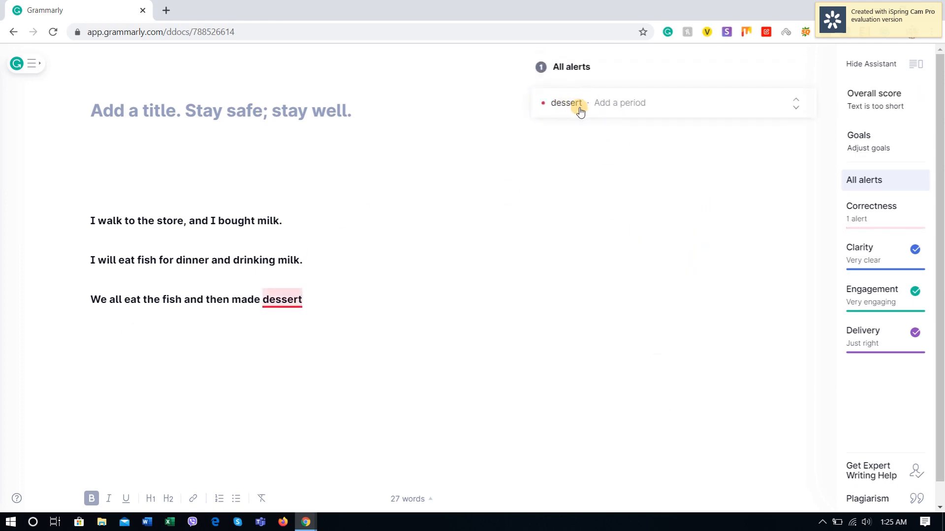
Step: Accept the suggested period after "dessert" and add a new line below the sentence
{"action": "left_click", "coordinate": [618, 108]}
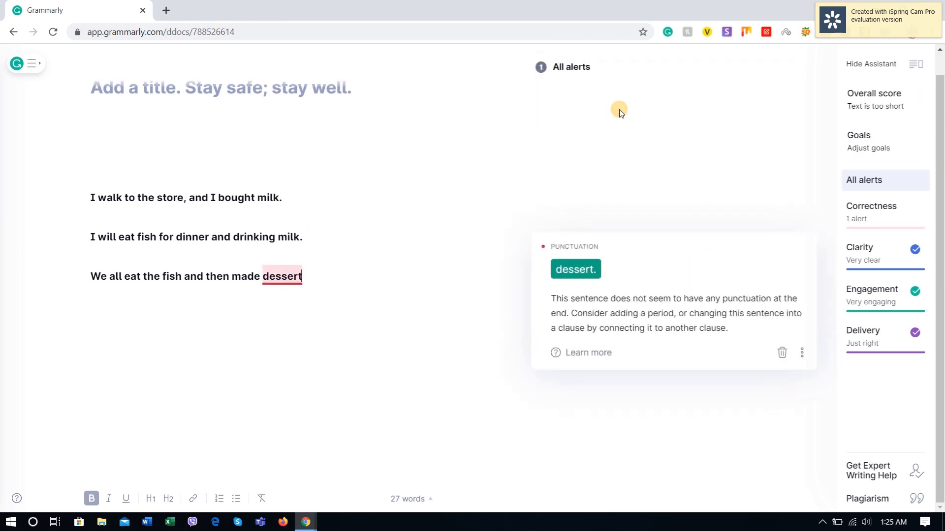
{"action": "left_click", "coordinate": [577, 271]}
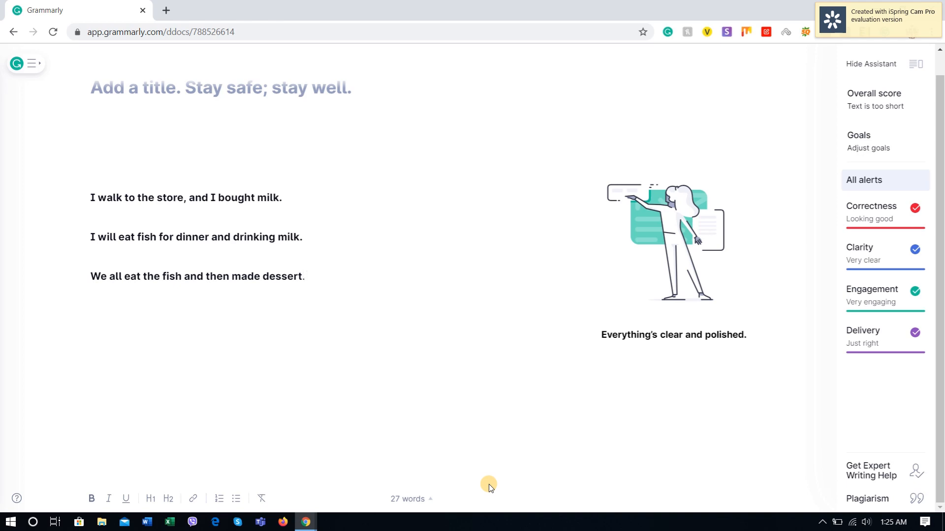
{"action": "key", "text": "Return"}
Step: Check the error category on the YourDictionary page and add the heading line "Verb Tense errors" above the sentences in Grammarly
{"action": "key", "text": "alt+Tab"}
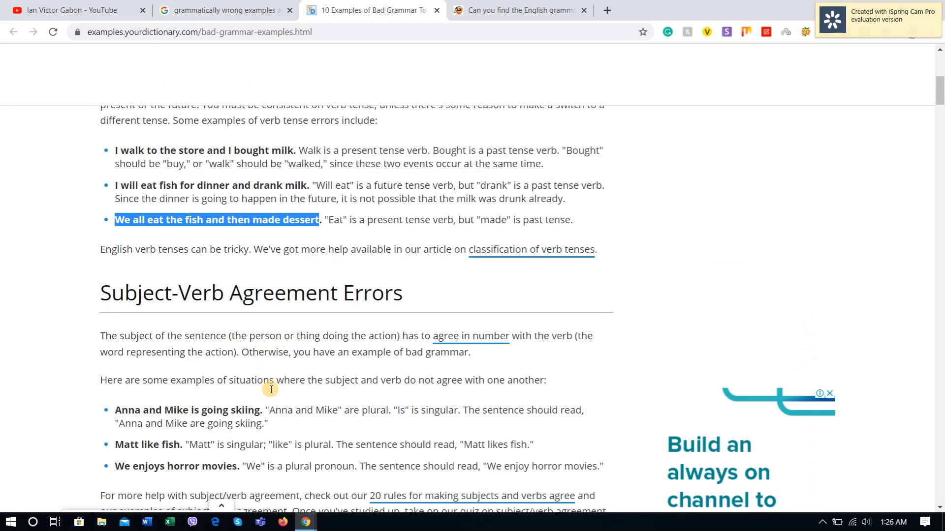
{"action": "scroll", "coordinate": [276, 123], "scroll_direction": "up", "scroll_amount": 5}
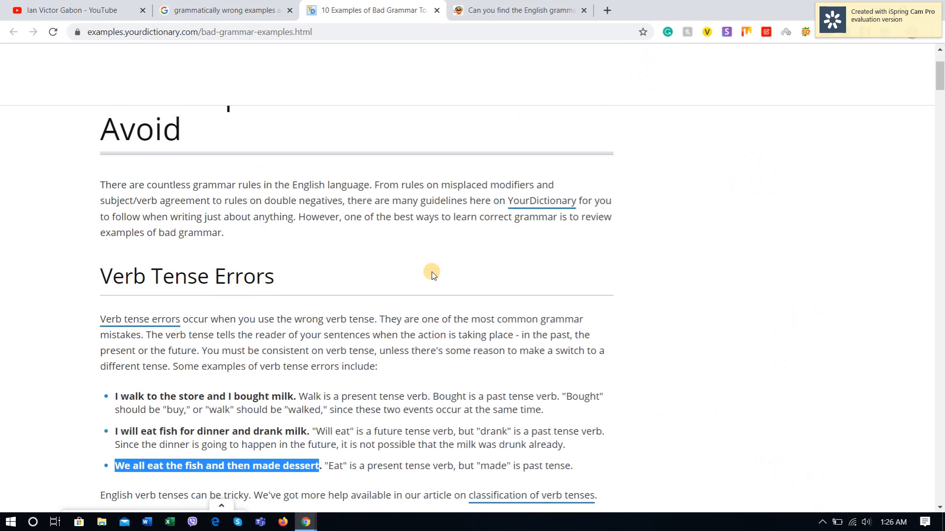
{"action": "key", "text": "alt+Tab"}
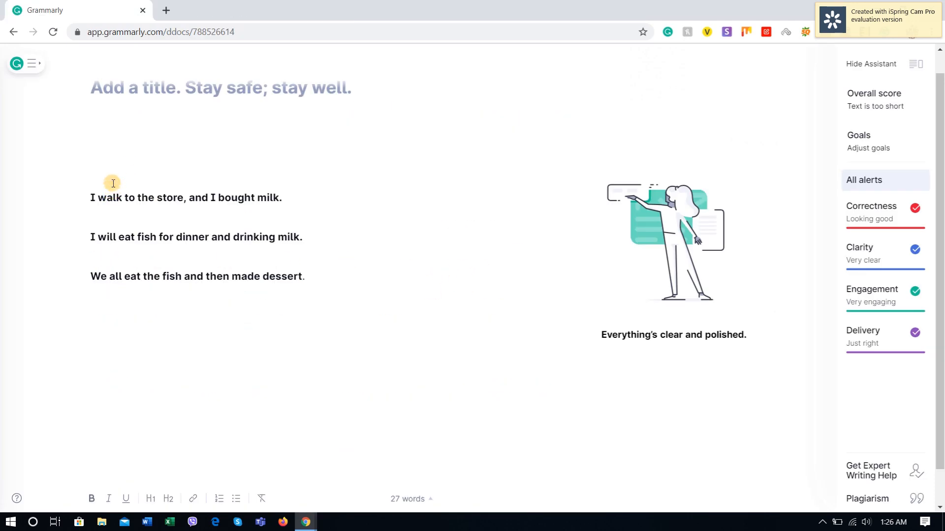
{"action": "left_click", "coordinate": [113, 169]}
{"action": "type", "text": "Verb Tense"}
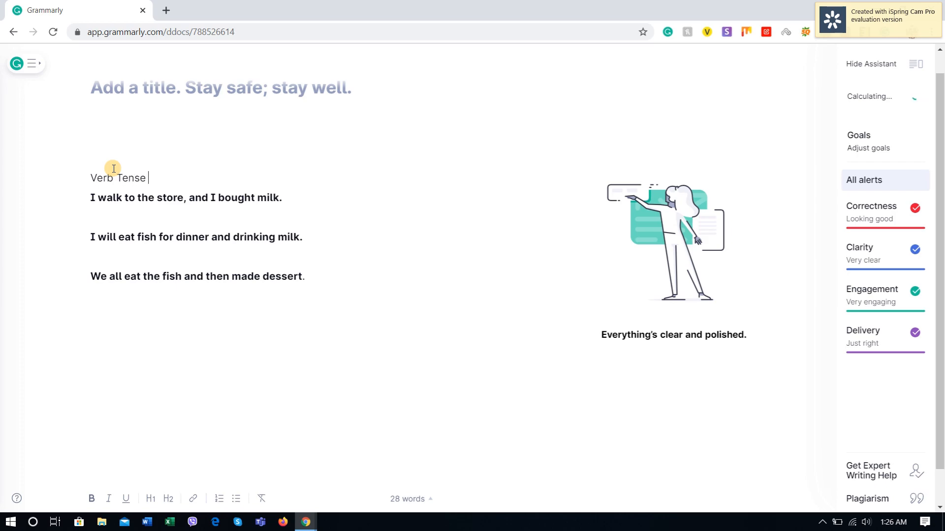
{"action": "key", "text": "Return"}
{"action": "key", "text": "alt+Tab"}
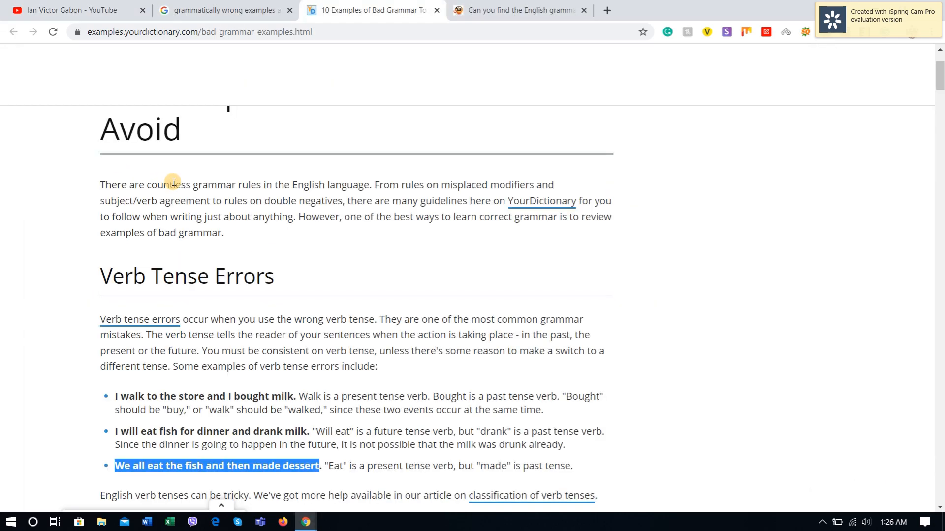
{"action": "key", "text": "alt+Tab"}
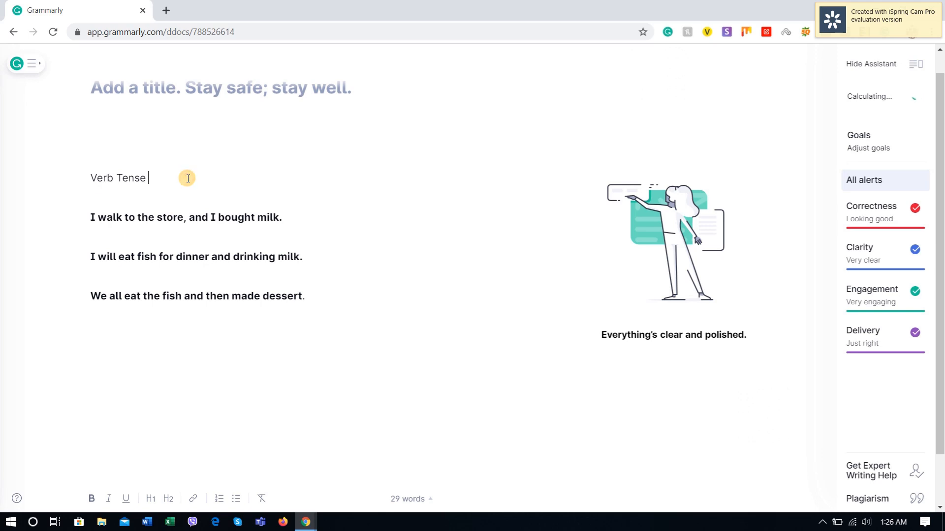
{"action": "type", "text": "errors"}
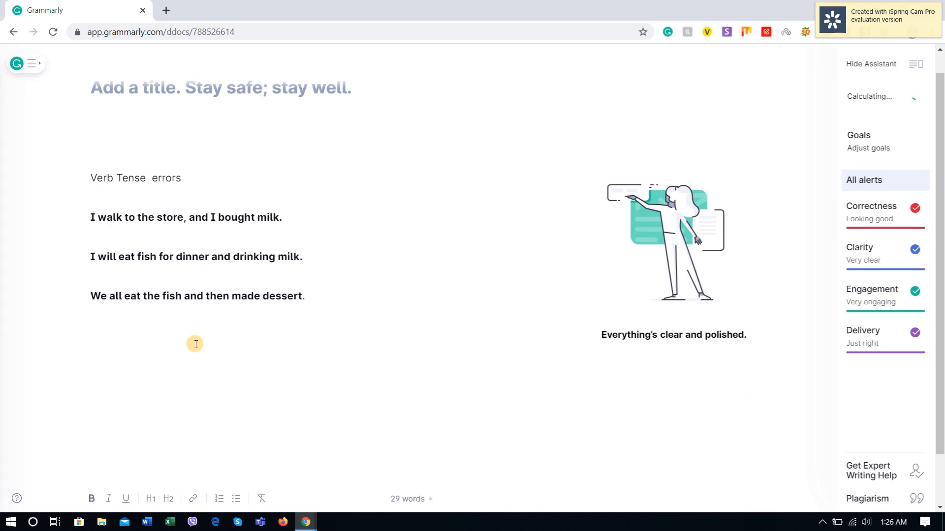
Step: Copy the heading "Subject-Verb Agreement Errors" from the YourDictionary page and paste it below the dessert sentence in Grammarly, followed by a new line
{"action": "left_click", "coordinate": [195, 351]}
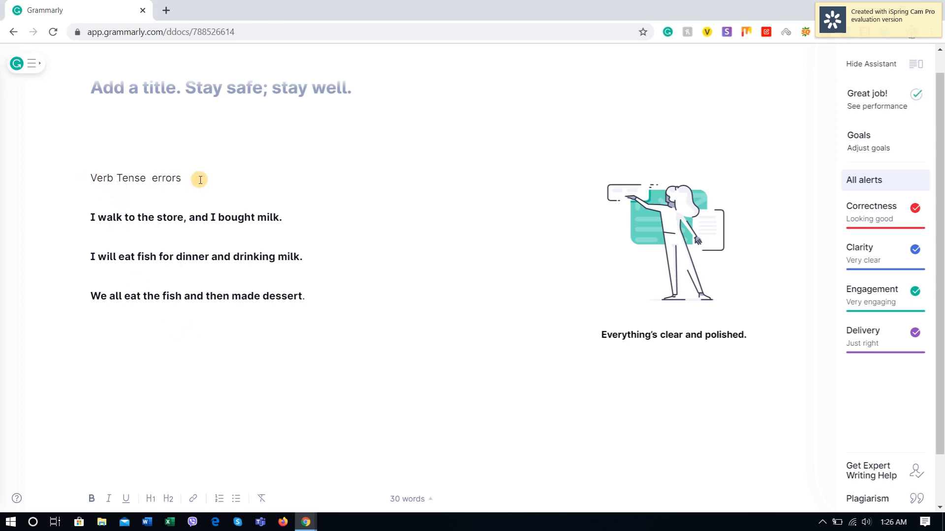
{"action": "left_click", "coordinate": [150, 323]}
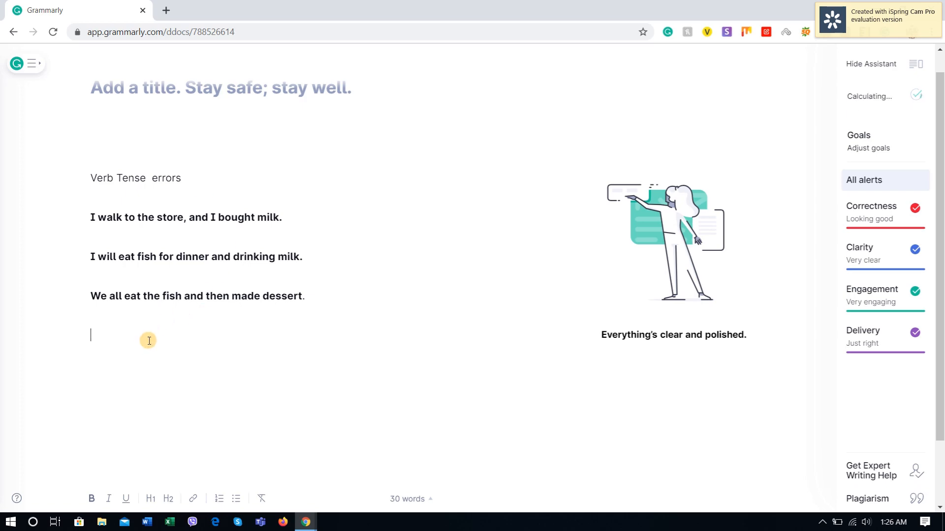
{"action": "key", "text": "alt+Tab"}
{"action": "scroll", "coordinate": [182, 278], "scroll_direction": "down", "scroll_amount": 5}
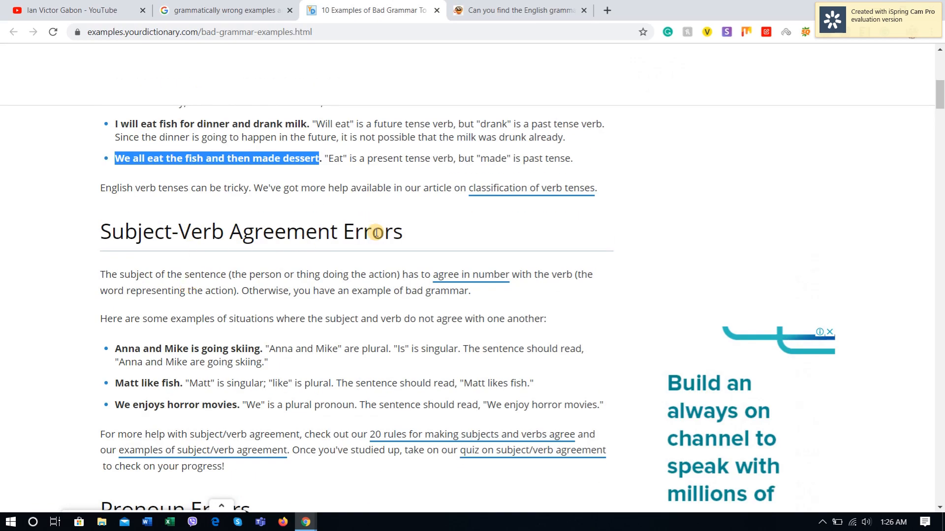
{"action": "left_click_drag", "start_coordinate": [403, 227], "coordinate": [124, 224]}
{"action": "left_click_drag", "start_coordinate": [98, 228], "coordinate": [404, 233]}
{"action": "key", "text": "ctrl+c"}
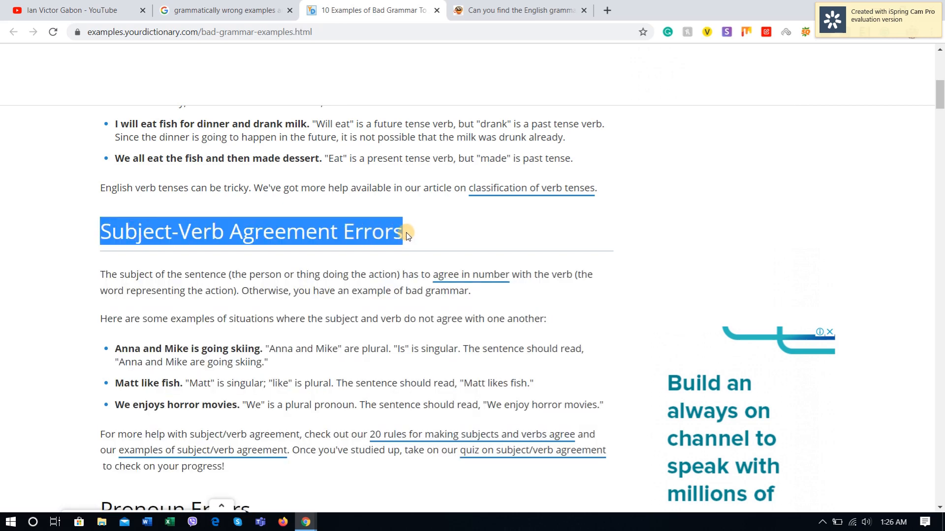
{"action": "key", "text": "alt+Tab"}
{"action": "key", "text": "ctrl+v"}
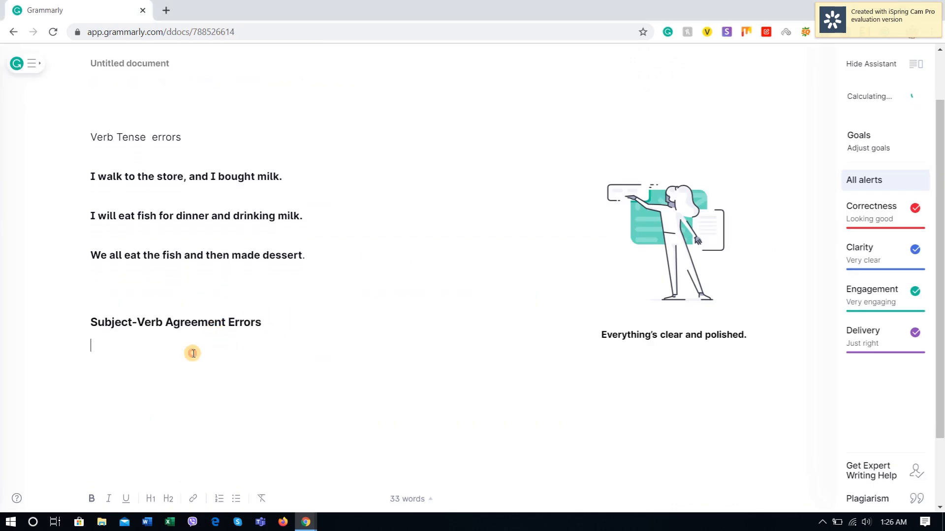
{"action": "key", "text": "Return"}
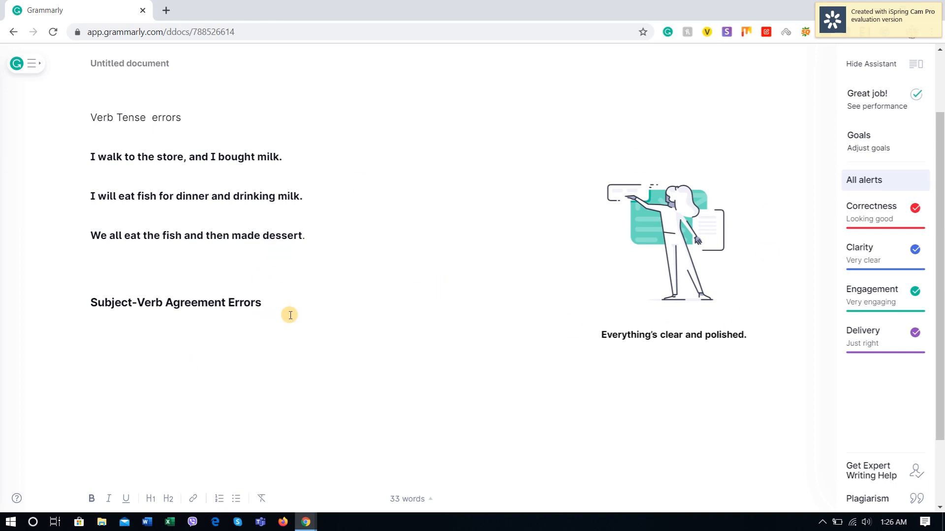
Step: Add a period to the end of the "Subject-Verb Agreement Errors" heading and insert a new line
{"action": "left_click", "coordinate": [285, 300]}
{"action": "type", "text": "."}
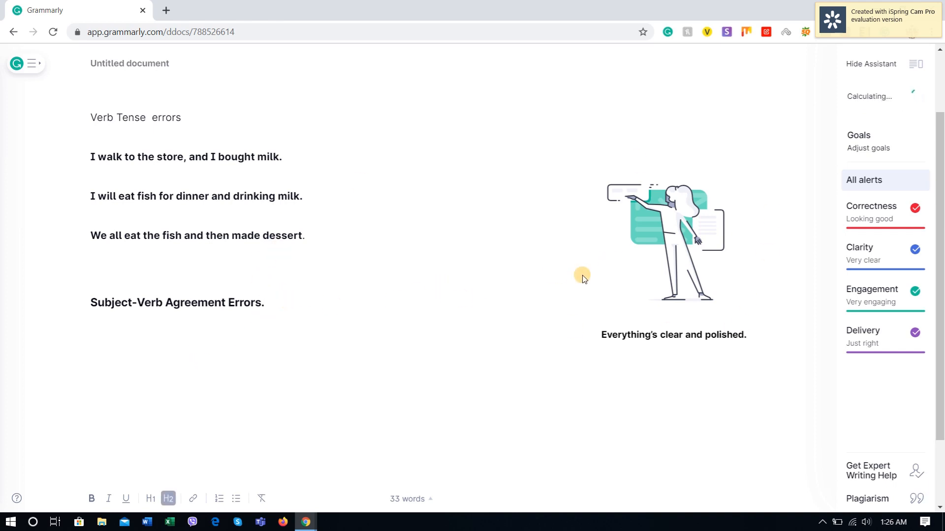
{"action": "scroll", "coordinate": [140, 354], "scroll_direction": "down", "scroll_amount": 2}
{"action": "key", "text": "Return"}
Step: Copy the first subject-verb agreement example, about going skiing, from the YourDictionary page and paste it below the "Subject-Verb Agreement Errors." heading in Grammarly
{"action": "key", "text": "alt+Tab"}
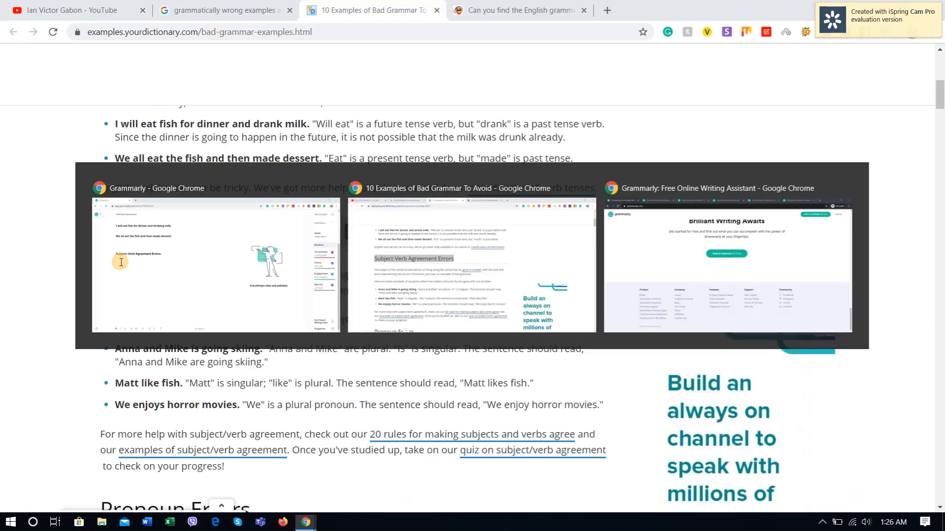
{"action": "scroll", "coordinate": [122, 258], "scroll_direction": "down", "scroll_amount": 1}
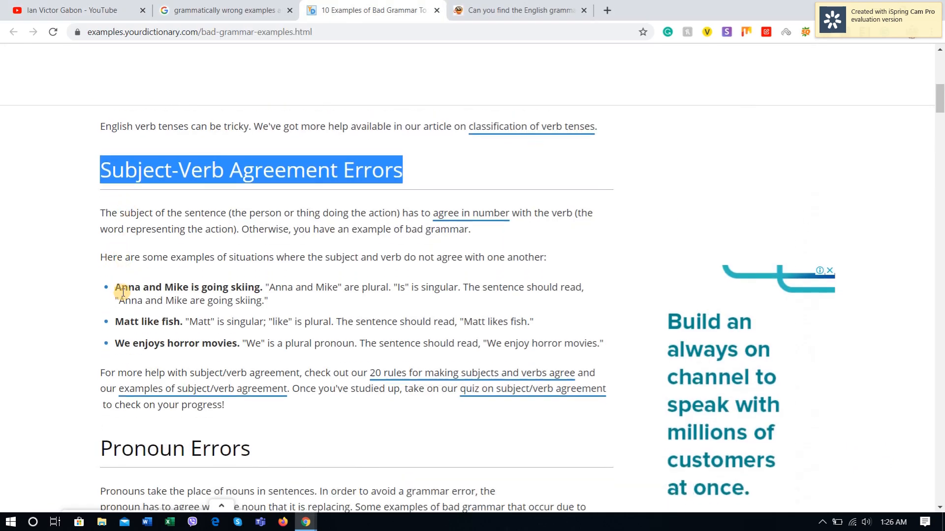
{"action": "left_click_drag", "start_coordinate": [112, 290], "coordinate": [261, 289]}
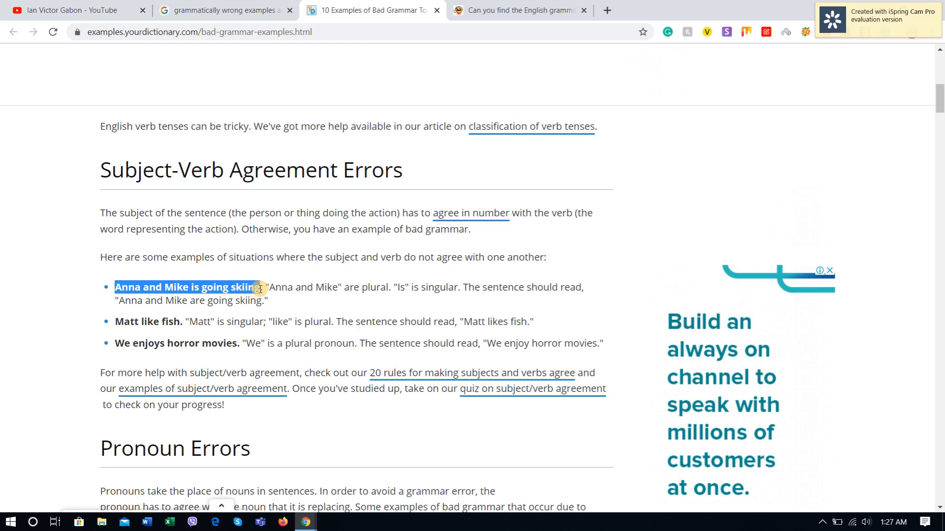
{"action": "key", "text": "ctrl+c"}
{"action": "key", "text": "alt+Tab"}
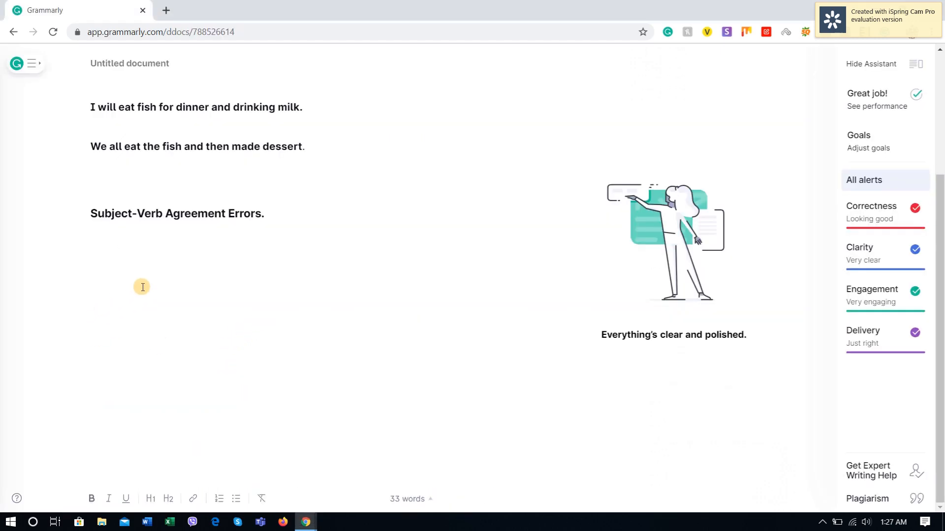
{"action": "key", "text": "ctrl+v"}
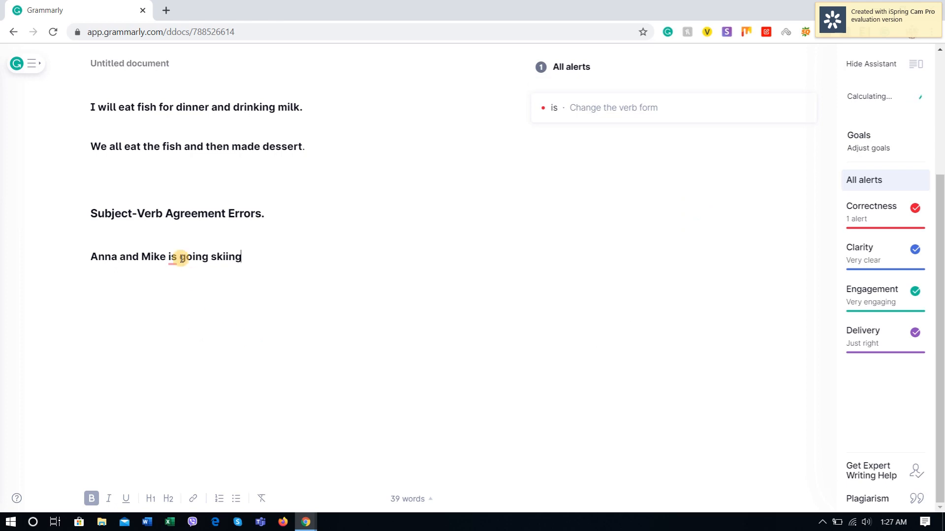
Step: Accept the suggested verb form "are" in the skiing sentence, then end the sentence with a period and a new line
{"action": "left_click", "coordinate": [594, 118]}
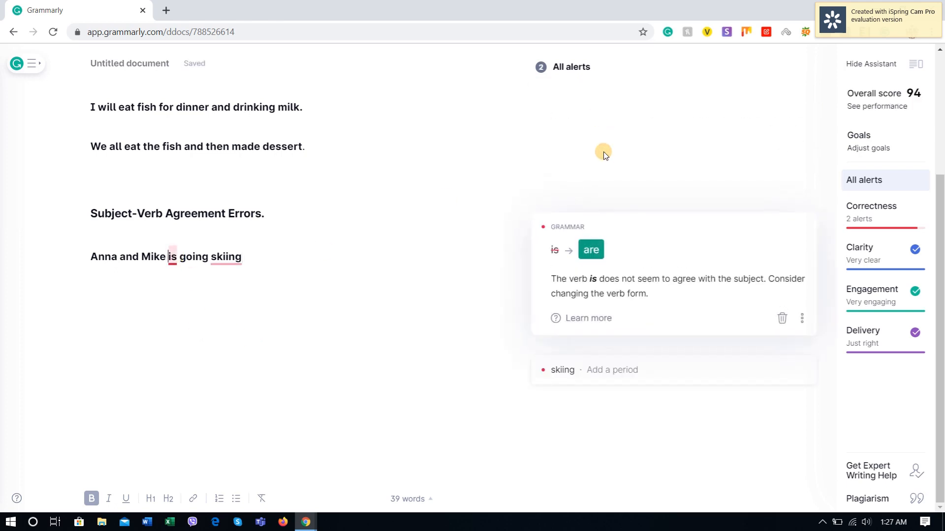
{"action": "left_click", "coordinate": [591, 249]}
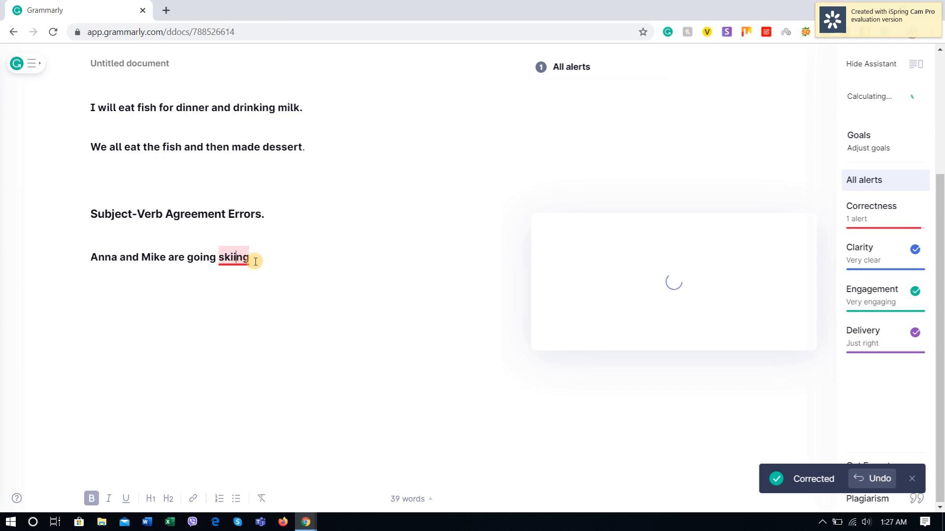
{"action": "left_click", "coordinate": [255, 262]}
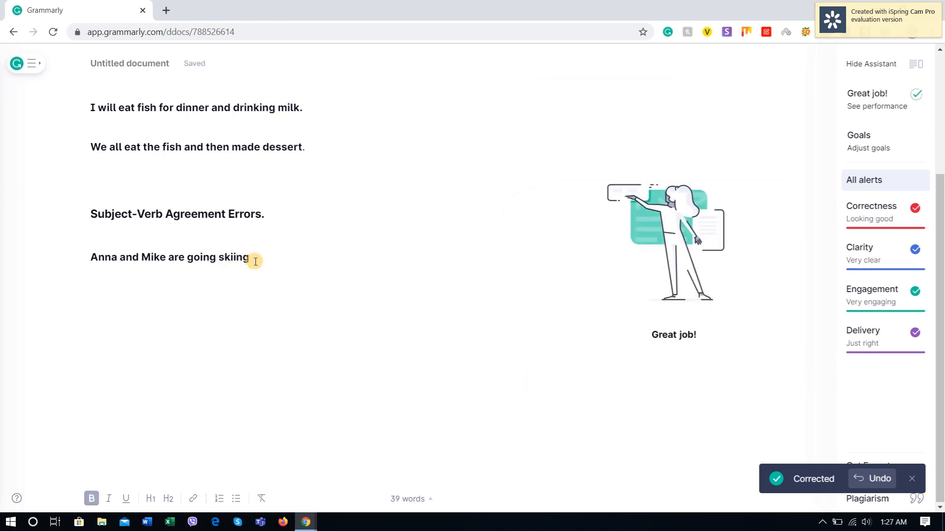
{"action": "type", "text": "."}
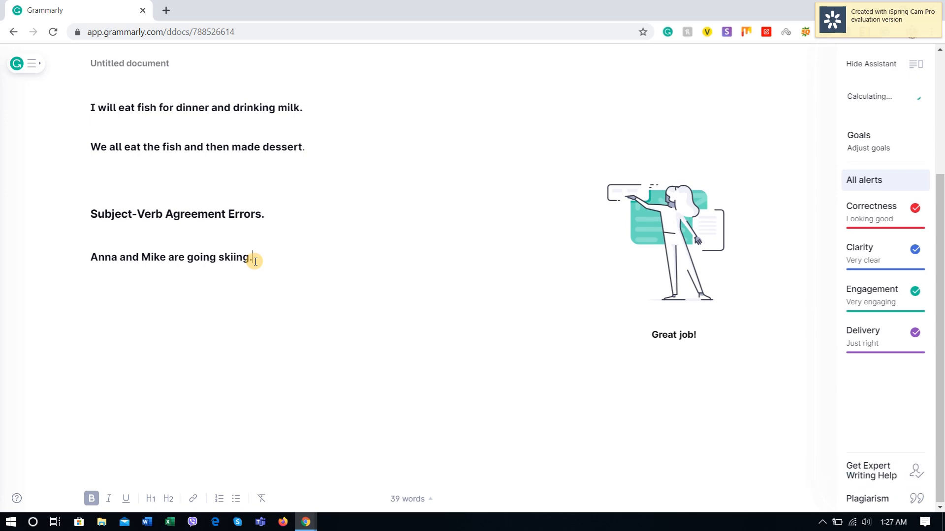
{"action": "key", "text": "Return"}
{"action": "key", "text": "ctrl+b"}
Step: Copy the second agreement example, the "like fish" sentence, from the YourDictionary page and paste it below the skiing sentence in Grammarly
{"action": "key", "text": "alt+Tab"}
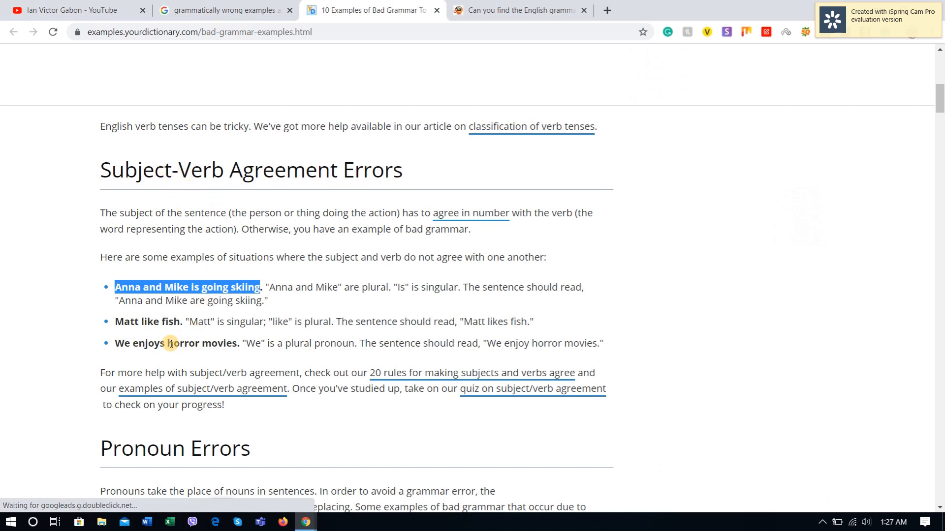
{"action": "left_click_drag", "start_coordinate": [180, 323], "coordinate": [111, 326]}
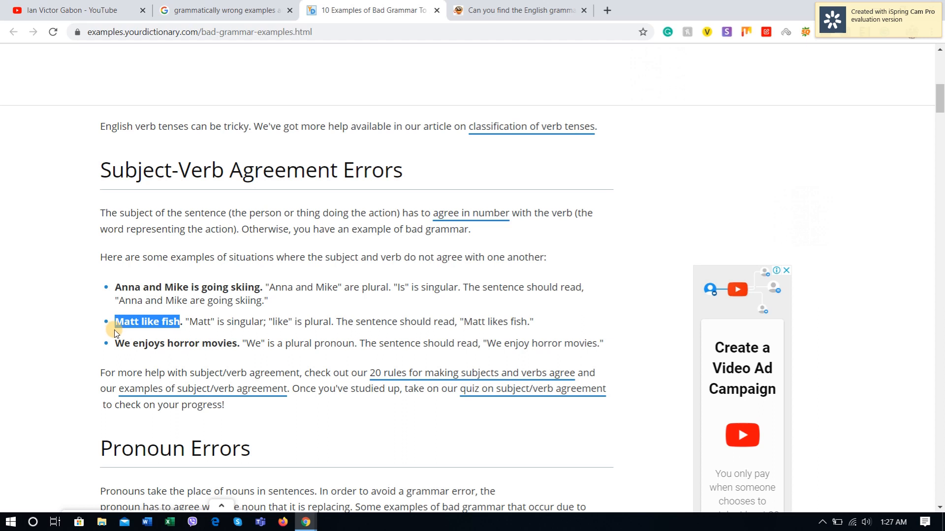
{"action": "key", "text": "alt+Tab"}
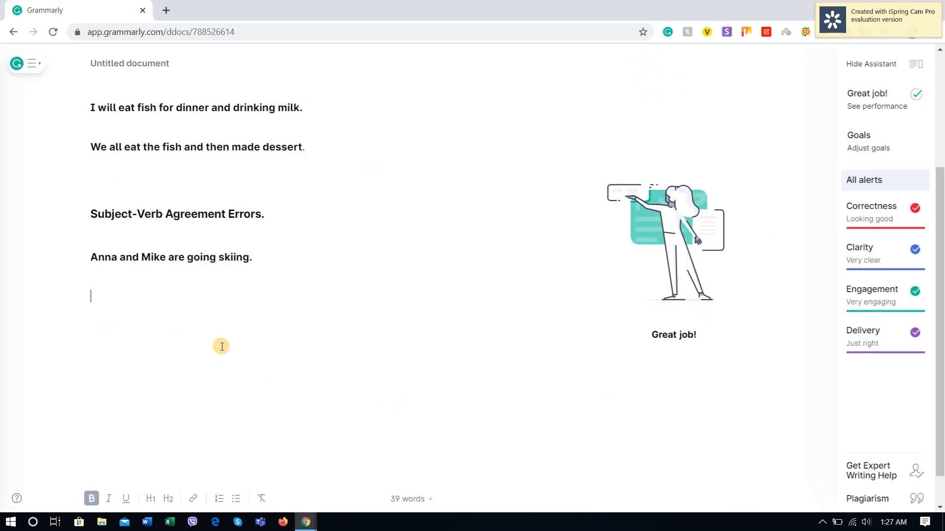
{"action": "key", "text": "ctrl+v"}
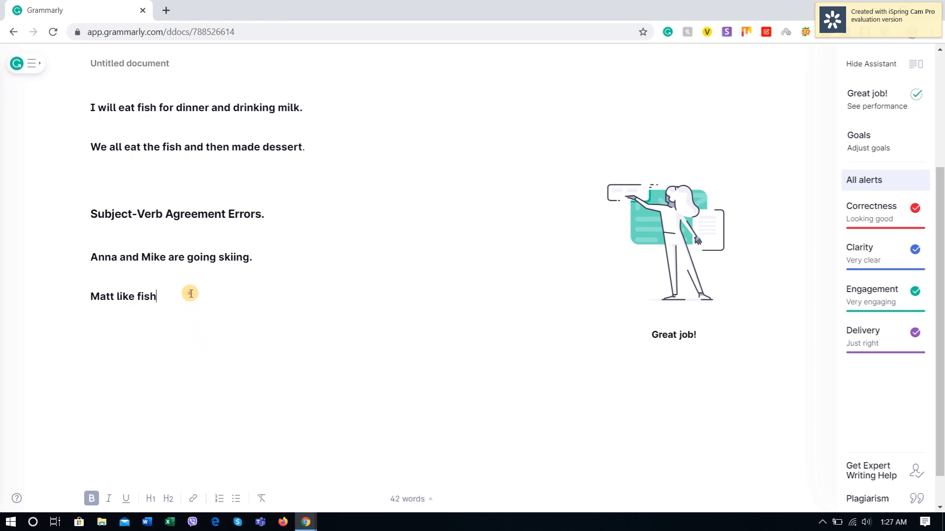
Step: Delete the pasted "like fish" sentence, re-enter the same wording on that line and end it with a period
{"action": "left_click_drag", "start_coordinate": [174, 295], "coordinate": [80, 298]}
{"action": "key", "text": "BackSpace"}
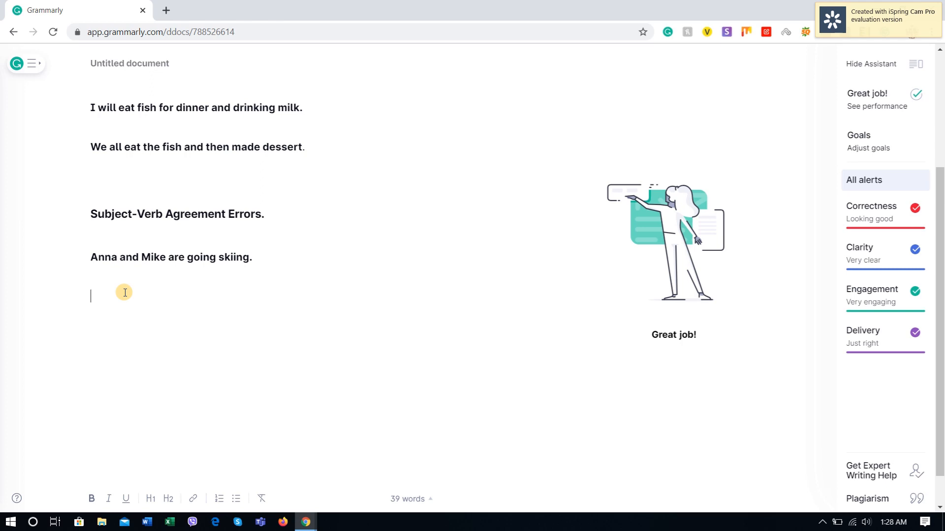
{"action": "type", "text": "Matt like fish"}
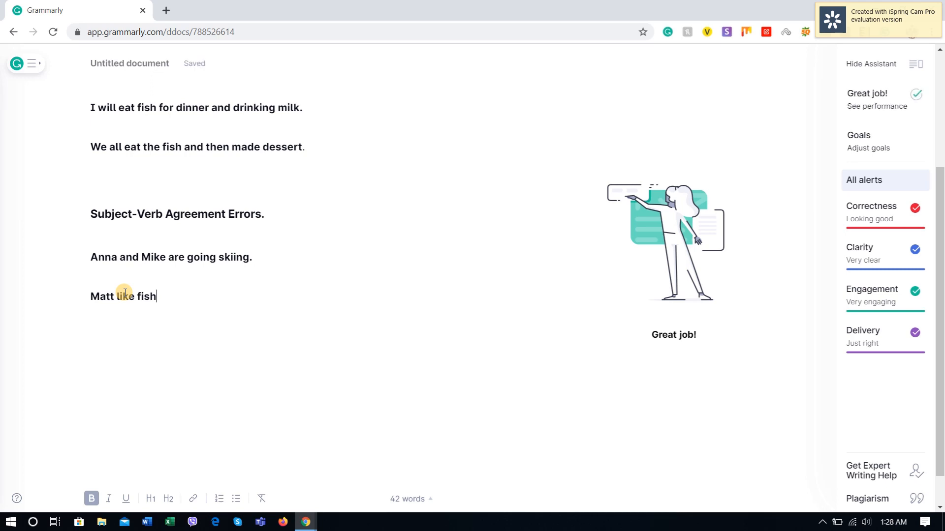
{"action": "type", "text": "."}
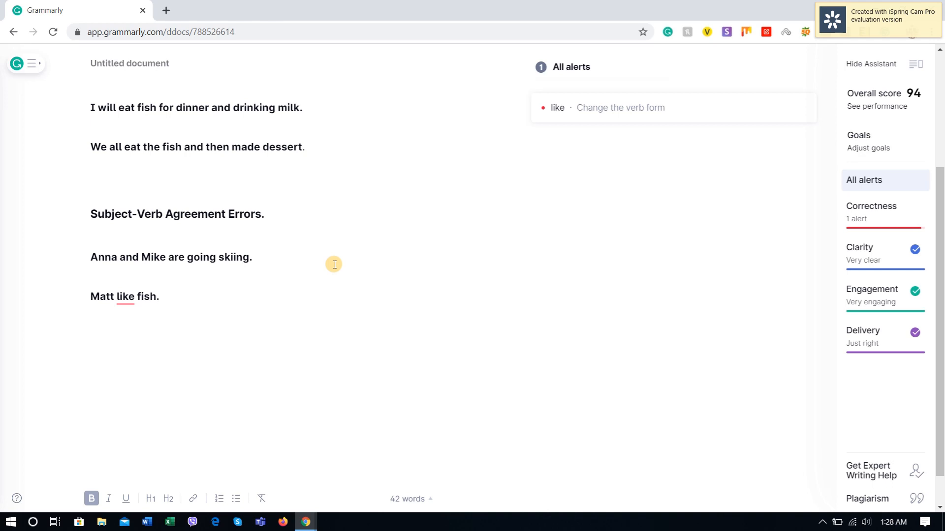
Step: Append the verdict "- Not that accurate" to the "Verb Tense errors" heading line
{"action": "scroll", "coordinate": [224, 237], "scroll_direction": "up", "scroll_amount": 4}
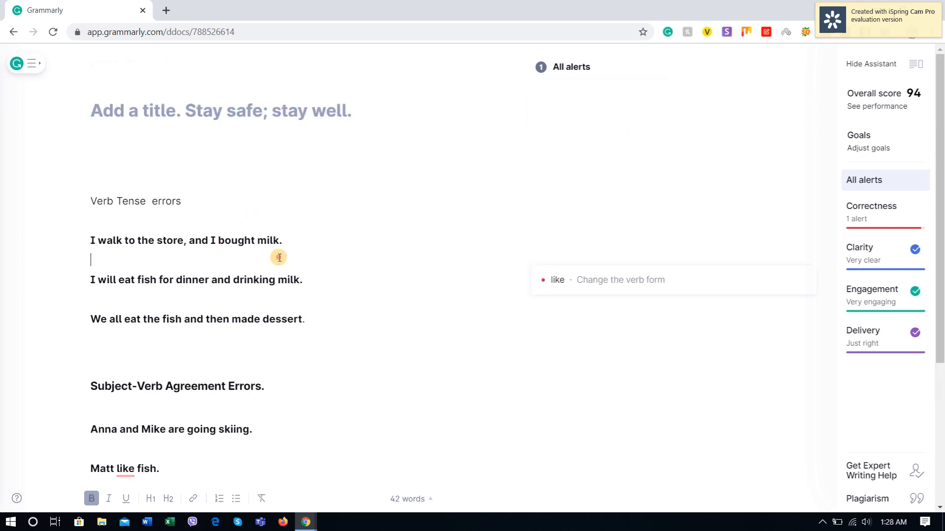
{"action": "left_click", "coordinate": [284, 243]}
{"action": "left_click", "coordinate": [308, 318]}
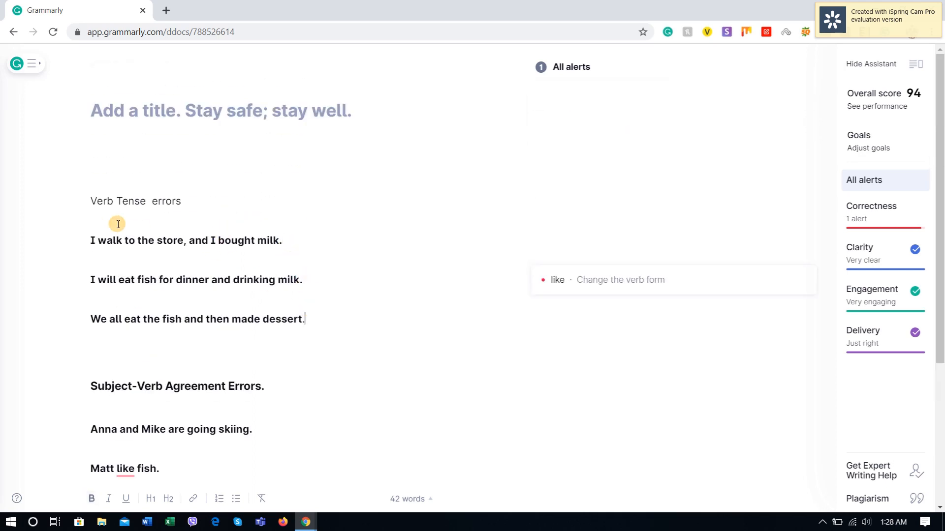
{"action": "left_click_drag", "start_coordinate": [182, 200], "coordinate": [65, 200]}
{"action": "left_click", "coordinate": [200, 200]}
{"action": "type", "text": "- N"}
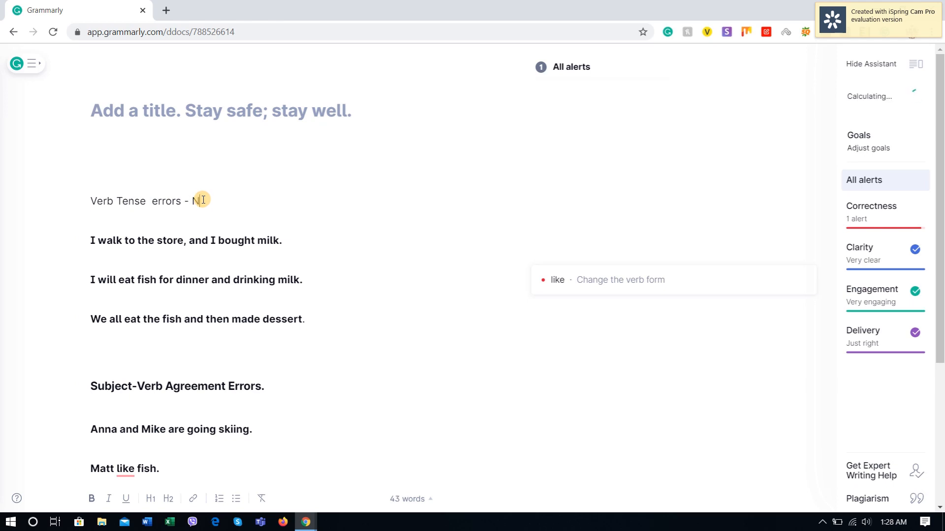
{"action": "type", "text": "ot that accu"}
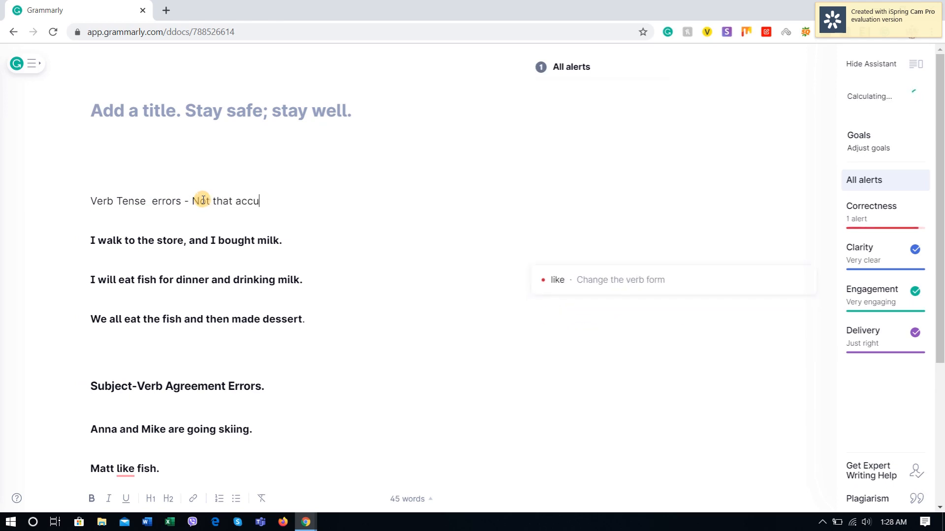
{"action": "type", "text": "rate"}
Step: Accept the suggested correction of "like" to "likes" in the fish sentence
{"action": "scroll", "coordinate": [205, 320], "scroll_direction": "down", "scroll_amount": 3}
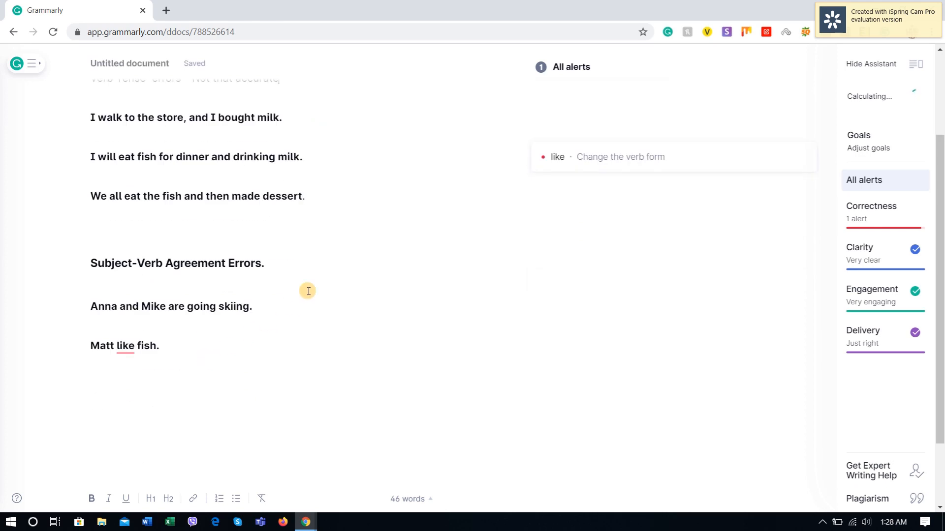
{"action": "left_click", "coordinate": [301, 266]}
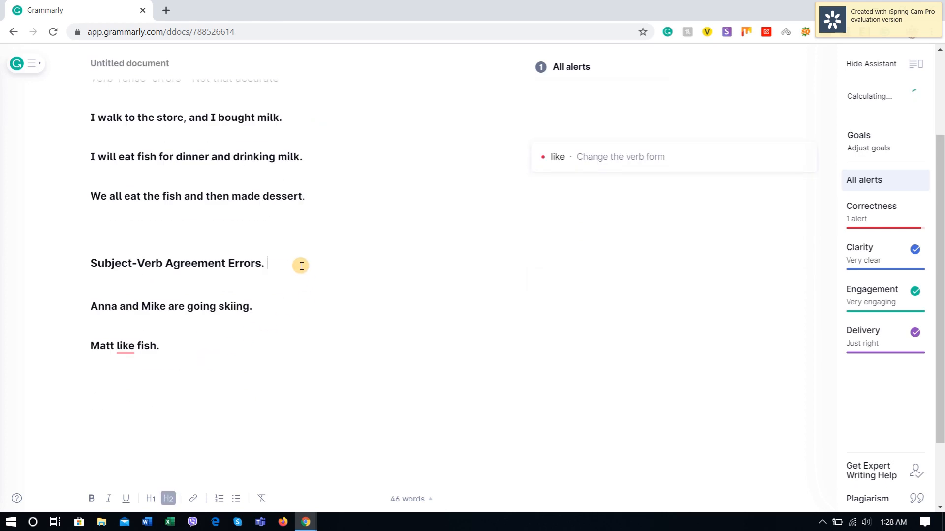
{"action": "left_click", "coordinate": [227, 343]}
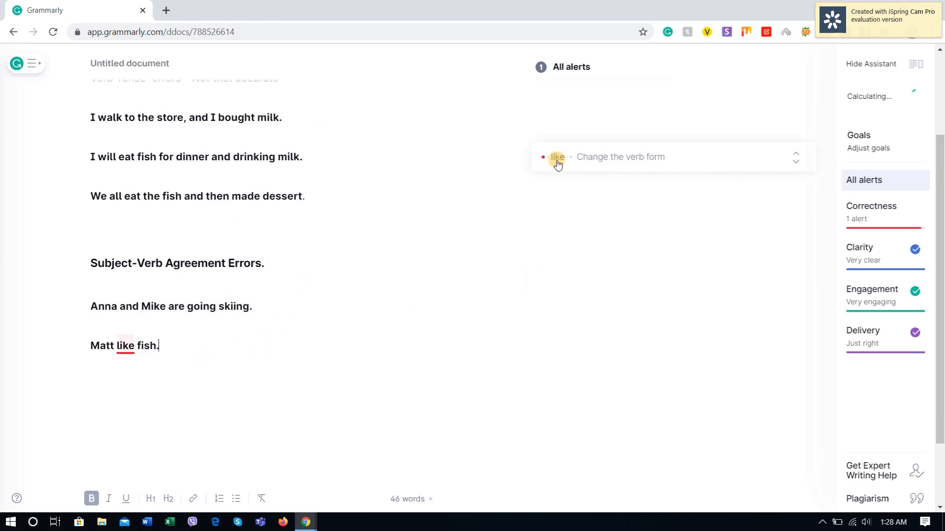
{"action": "left_click", "coordinate": [580, 164]}
{"action": "left_click", "coordinate": [604, 242]}
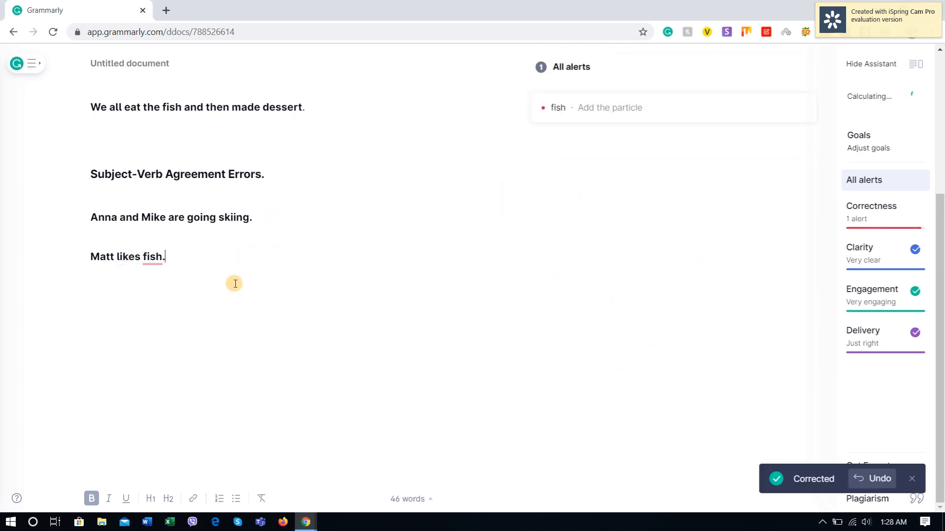
Step: Review the "to fish" suggestion, add a new line below the fish sentence and dismiss the suggestion
{"action": "left_click", "coordinate": [575, 109]}
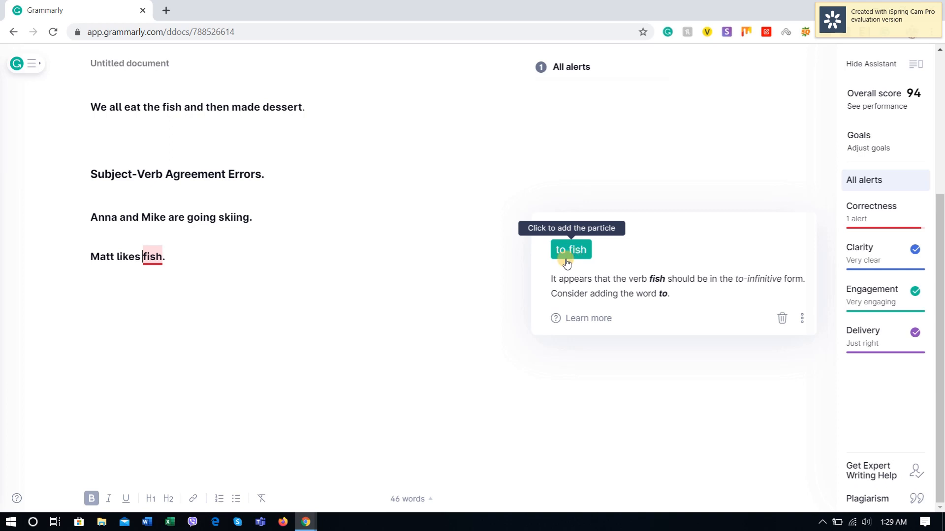
{"action": "left_click", "coordinate": [241, 259]}
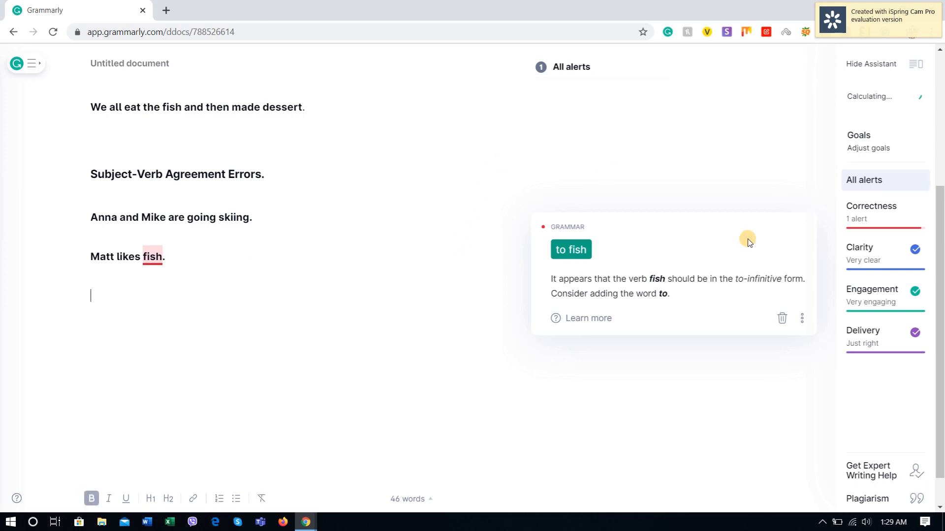
{"action": "left_click", "coordinate": [782, 318]}
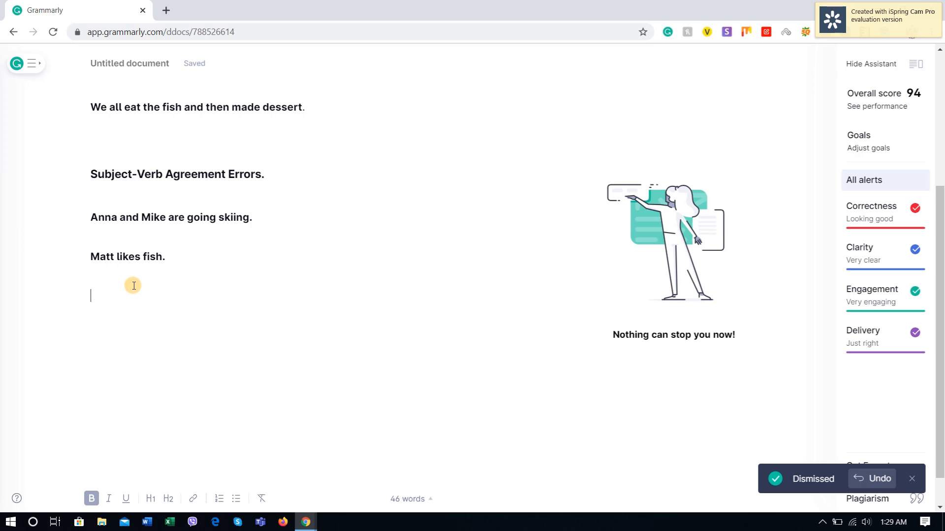
Step: Copy the sentence "We enjoys horror movies." from the YourDictionary page and paste it below the fish sentence in Grammarly
{"action": "key", "text": "alt+Tab"}
{"action": "scroll", "coordinate": [216, 266], "scroll_direction": "down", "scroll_amount": 3}
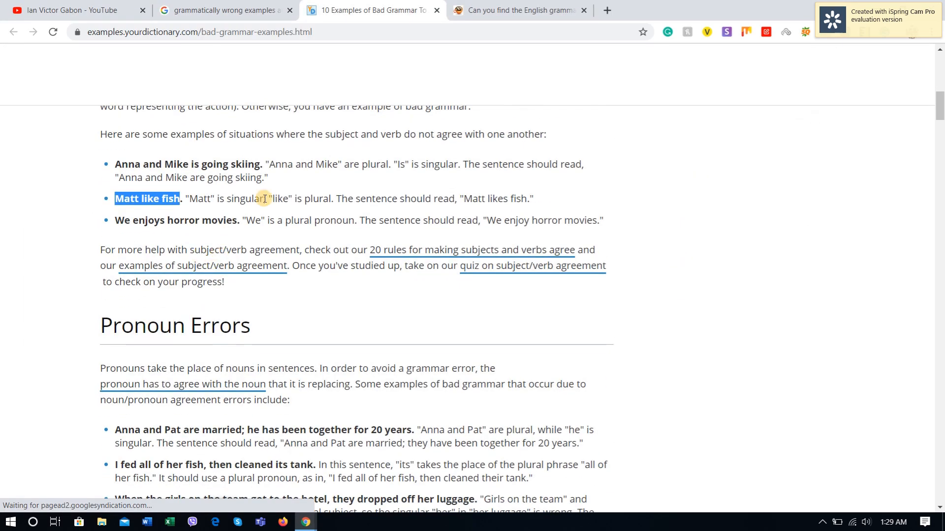
{"action": "left_click_drag", "start_coordinate": [240, 221], "coordinate": [119, 220]}
{"action": "key", "text": "ctrl+c"}
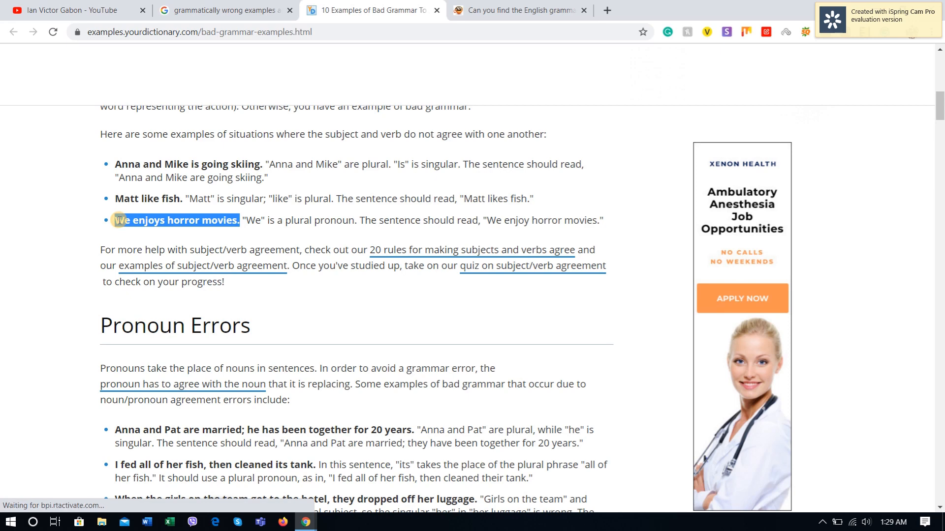
{"action": "key", "text": "alt+Tab"}
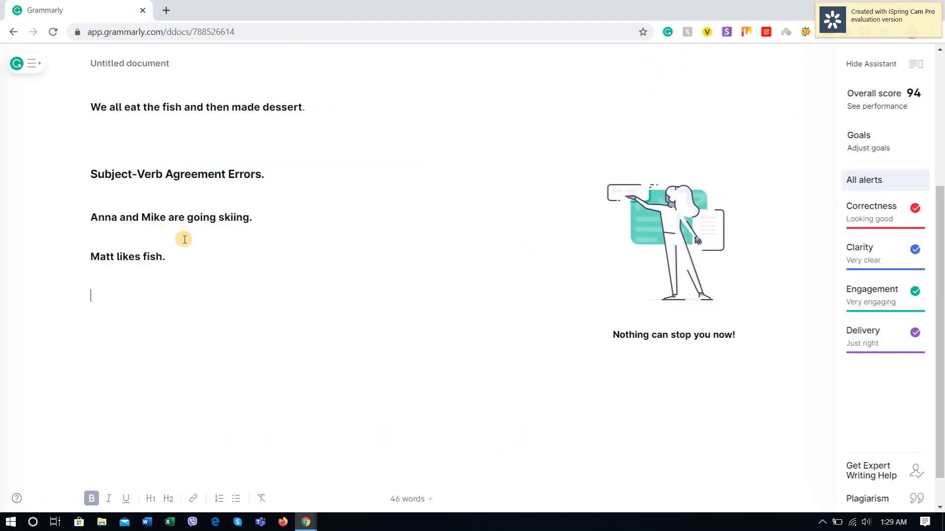
{"action": "key", "text": "ctrl+v"}
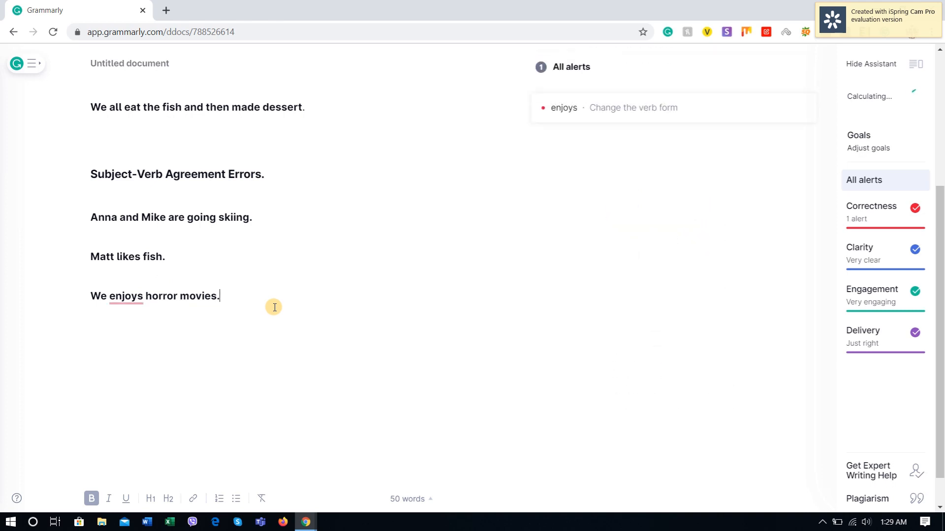
Step: Accept the suggested correction of "enjoys" to "enjoy" in the horror movies sentence
{"action": "left_click", "coordinate": [569, 109]}
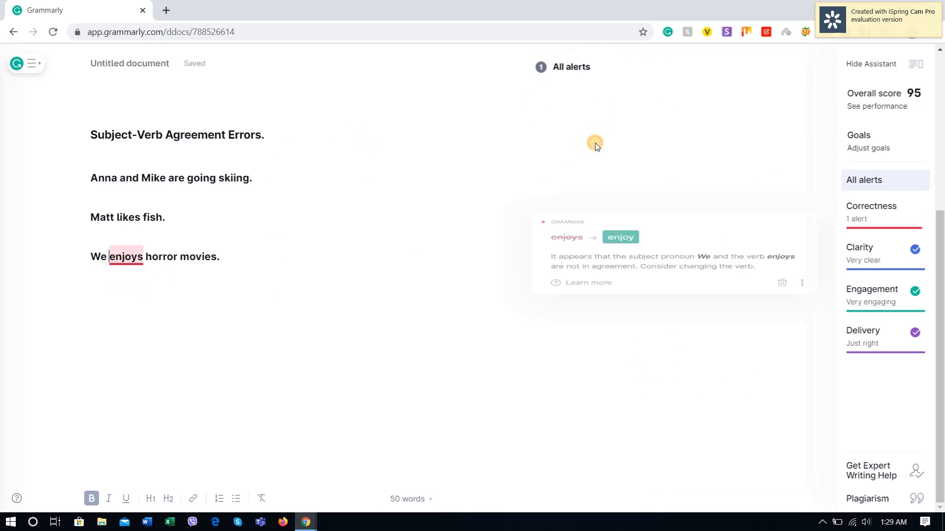
{"action": "left_click", "coordinate": [618, 253]}
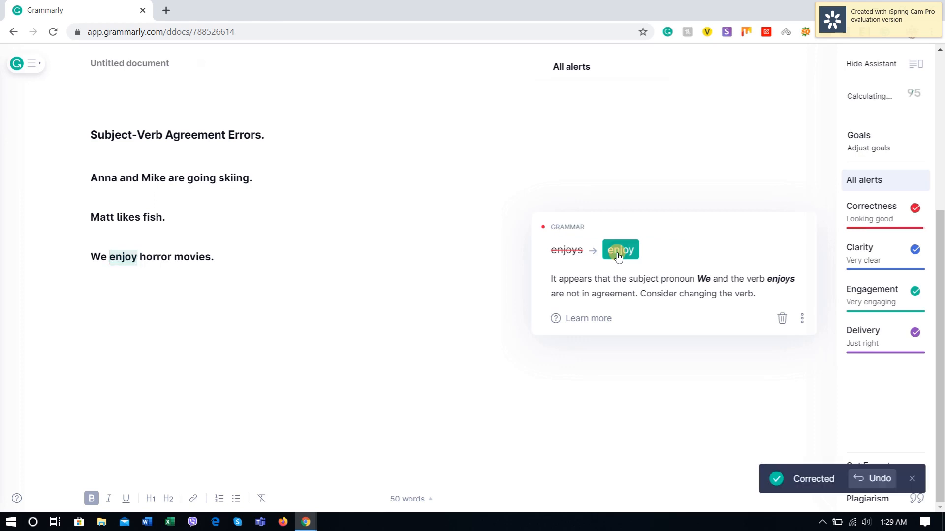
{"action": "left_click", "coordinate": [246, 258]}
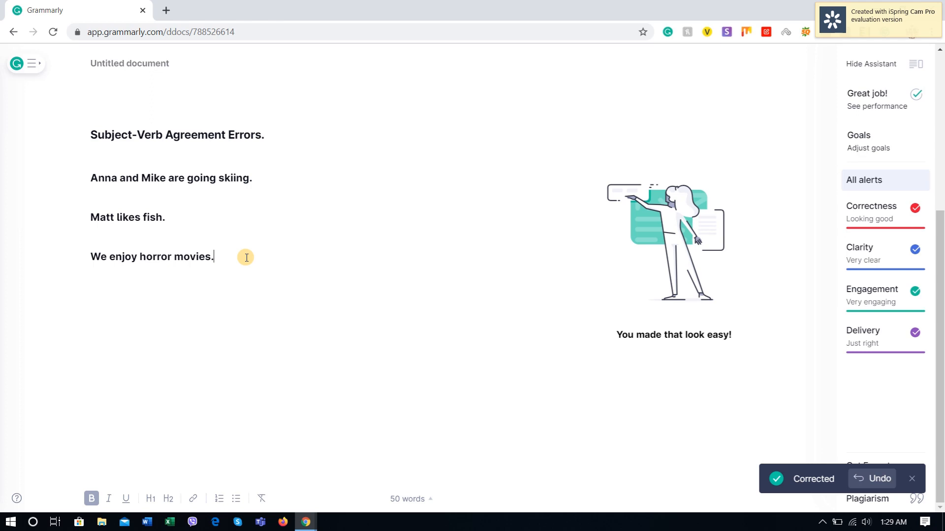
Step: Add the verdict "(100% correct based on our examples)" after the Subject-Verb Agreement Errors heading
{"action": "left_click", "coordinate": [279, 134]}
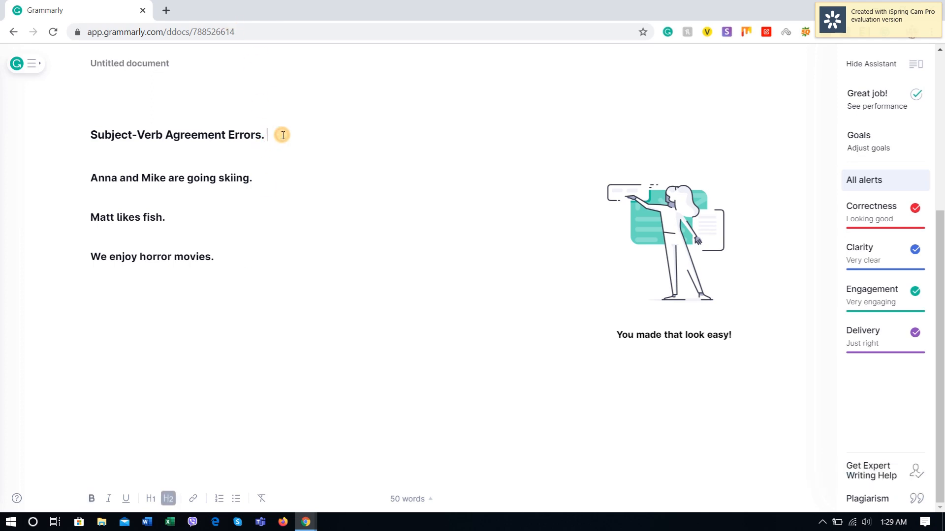
{"action": "type", "text": "(1"}
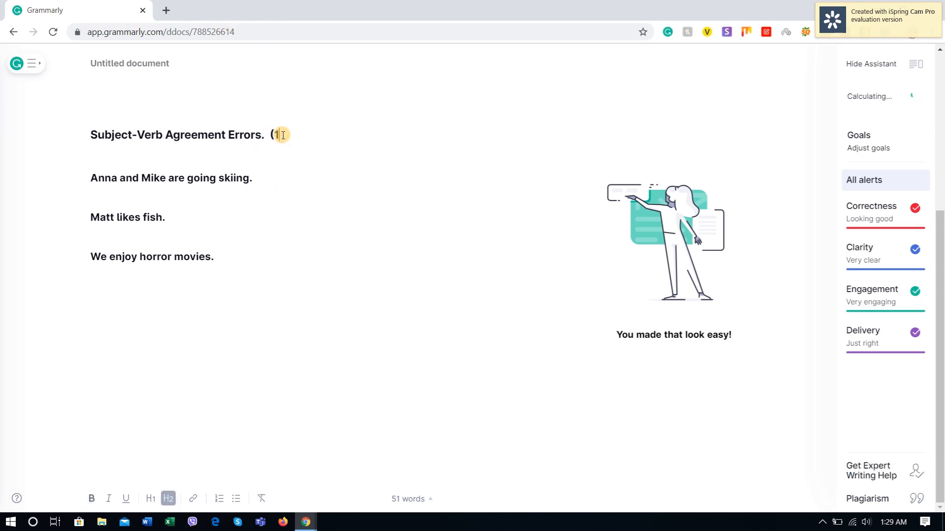
{"action": "type", "text": "00% correct based "}
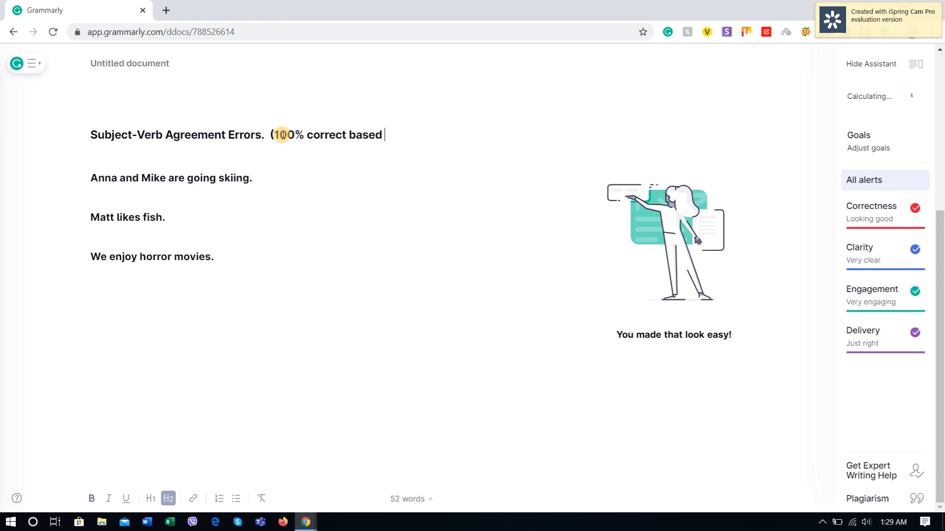
{"action": "type", "text": "on our examples)"}
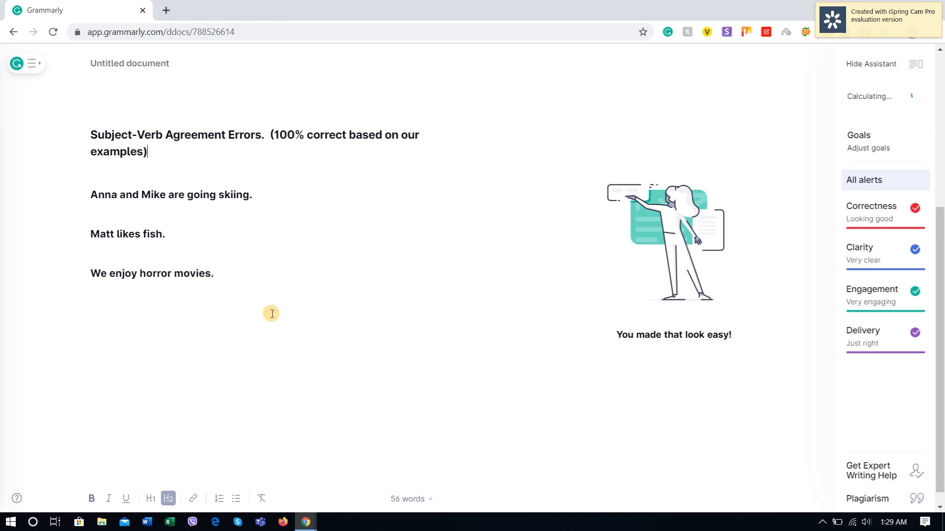
Step: Review the Verb Tense errors heading and its accuracy verdict at the start of the document
{"action": "left_click", "coordinate": [146, 339]}
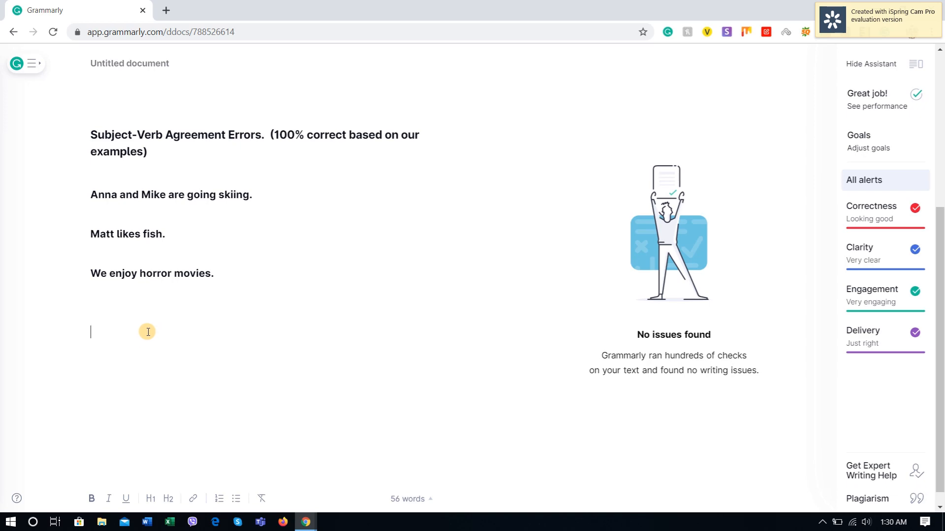
{"action": "scroll", "coordinate": [160, 333], "scroll_direction": "up", "scroll_amount": 5}
{"action": "scroll", "coordinate": [240, 354], "scroll_direction": "down", "scroll_amount": 4}
{"action": "scroll", "coordinate": [181, 347], "scroll_direction": "up", "scroll_amount": 4}
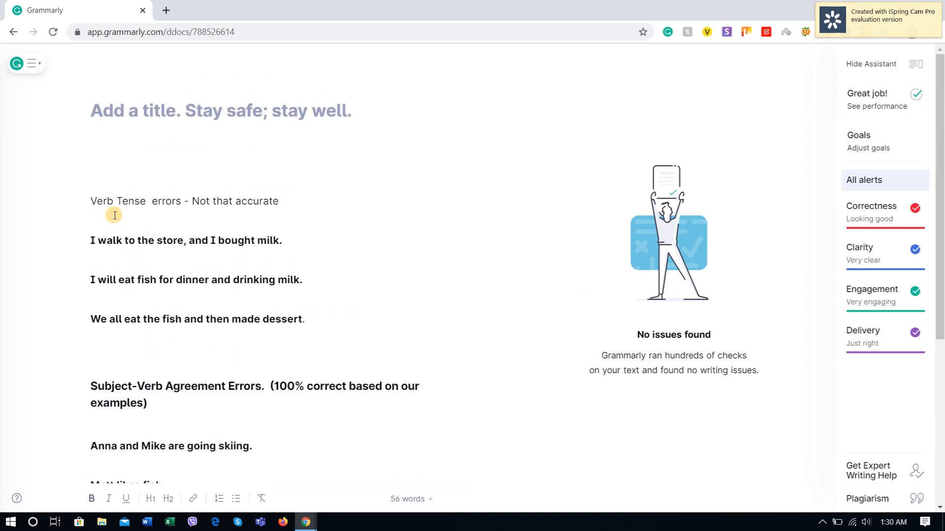
{"action": "left_click_drag", "start_coordinate": [97, 202], "coordinate": [305, 202]}
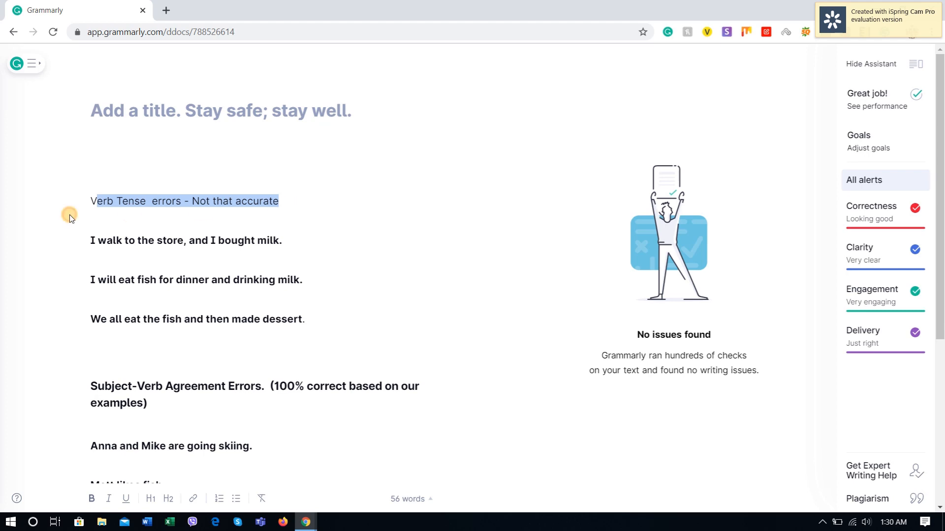
{"action": "left_click", "coordinate": [148, 235]}
{"action": "left_click_drag", "start_coordinate": [113, 201], "coordinate": [190, 202]}
{"action": "left_click", "coordinate": [337, 226]}
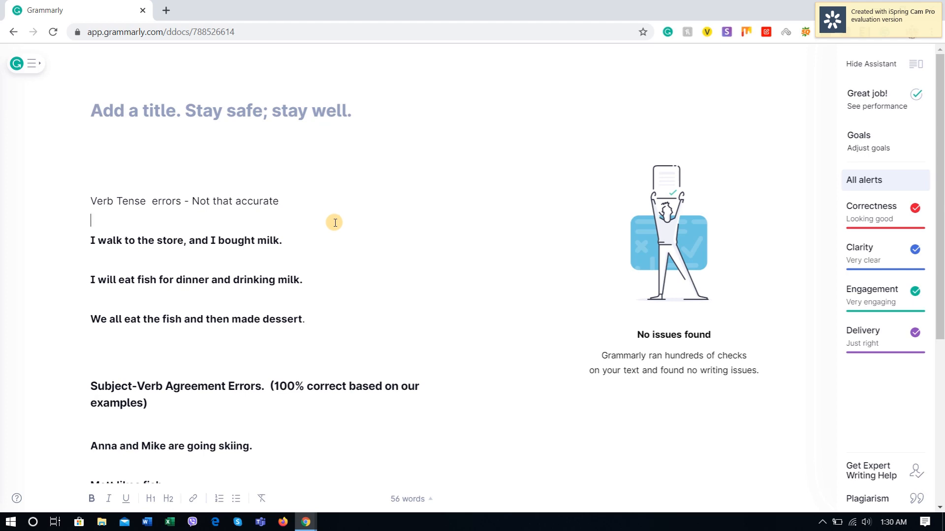
Step: Copy the "Pronoun Errors" heading from the YourDictionary page and paste it below the horror movies sentence in Grammarly, ending it with a period
{"action": "scroll", "coordinate": [331, 255], "scroll_direction": "down", "scroll_amount": 5}
{"action": "left_click", "coordinate": [132, 285]}
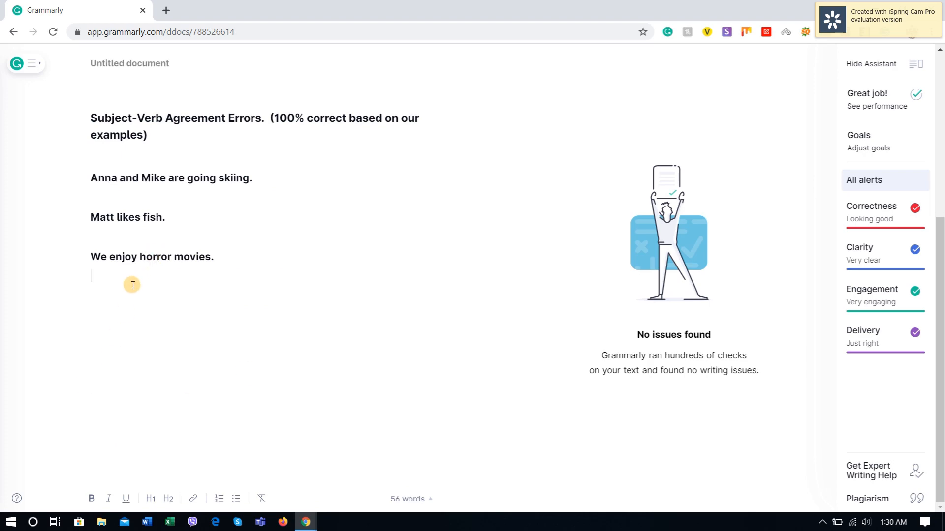
{"action": "key", "text": "alt+Tab"}
{"action": "scroll", "coordinate": [133, 281], "scroll_direction": "down", "scroll_amount": 4}
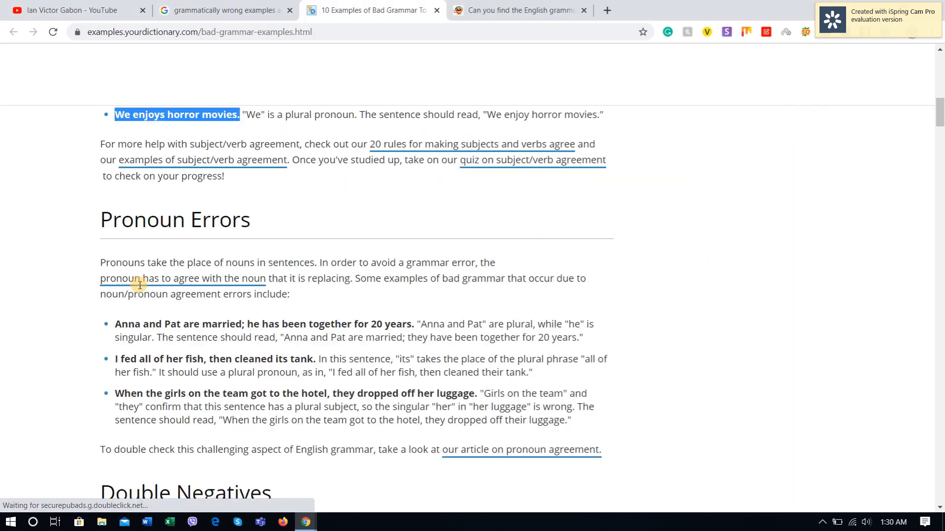
{"action": "left_click_drag", "start_coordinate": [259, 149], "coordinate": [102, 144]}
{"action": "key", "text": "ctrl+c"}
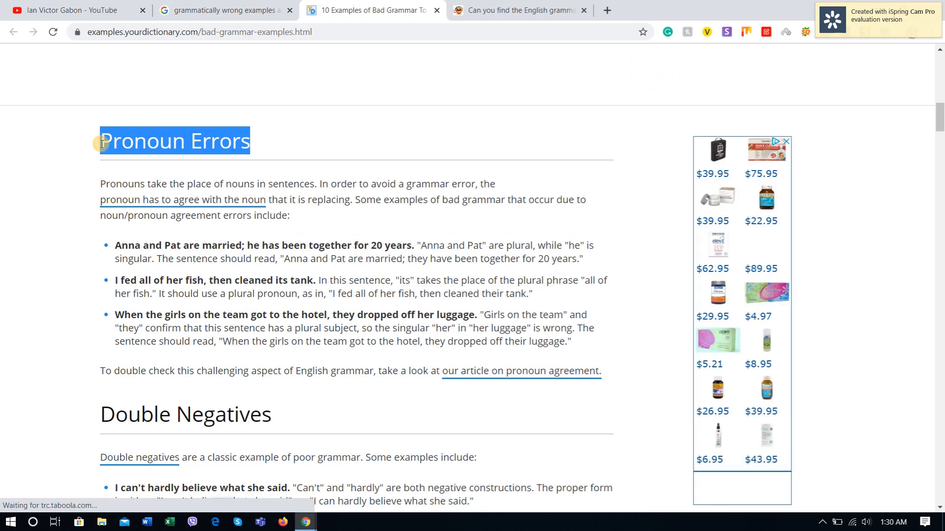
{"action": "key", "text": "alt+Tab"}
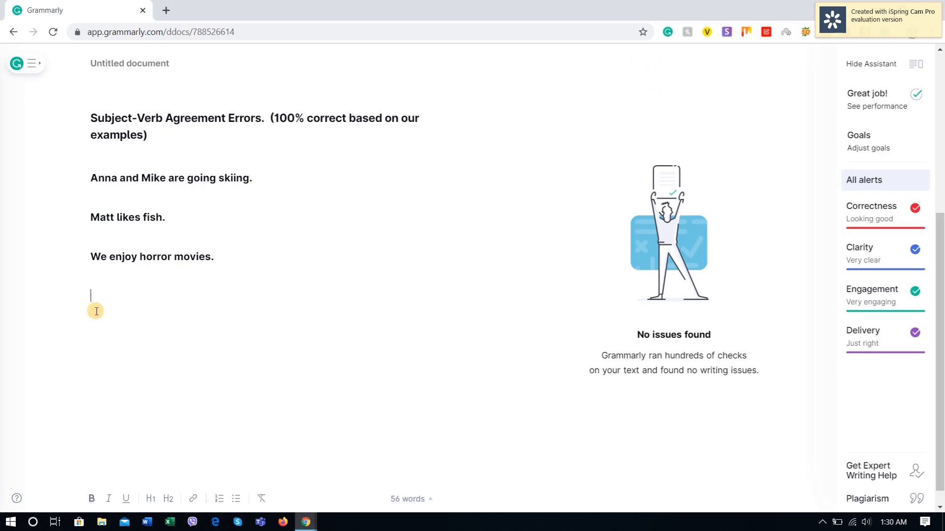
{"action": "key", "text": "ctrl+v"}
{"action": "left_click", "coordinate": [199, 304]}
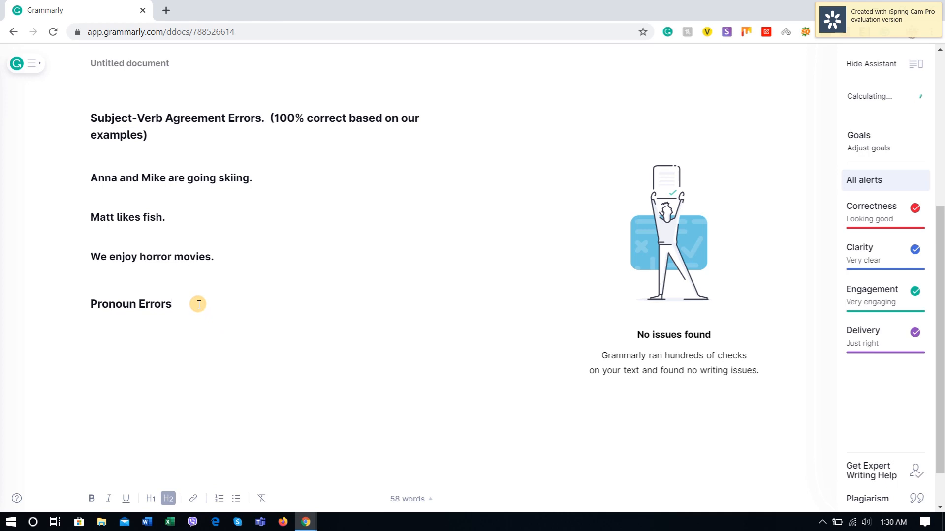
{"action": "key", "text": "Return"}
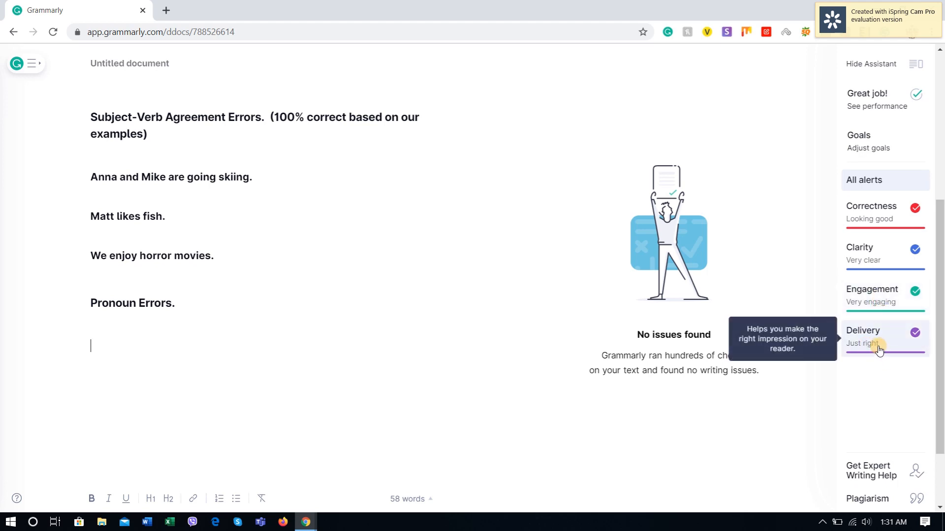
{"action": "left_click", "coordinate": [228, 309]}
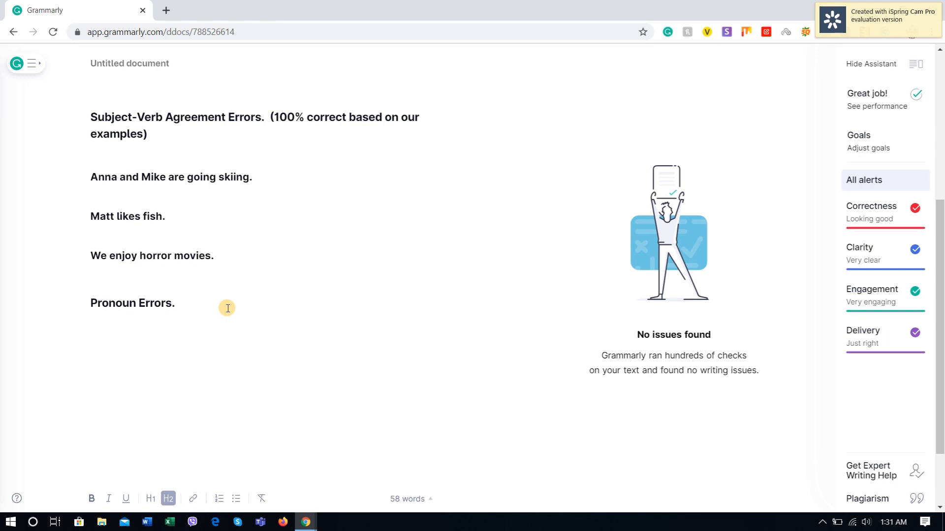
{"action": "key", "text": "Return"}
{"action": "key", "text": "Return"}
Step: Review the Verb Tense errors section at the start of the document, including its verdict and example sentences
{"action": "scroll", "coordinate": [232, 315], "scroll_direction": "up", "scroll_amount": 6}
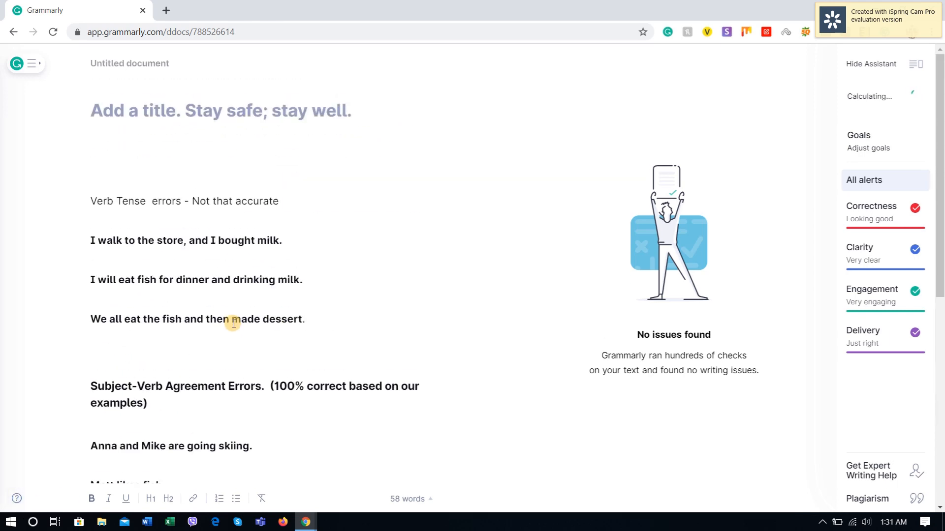
{"action": "left_click", "coordinate": [291, 205]}
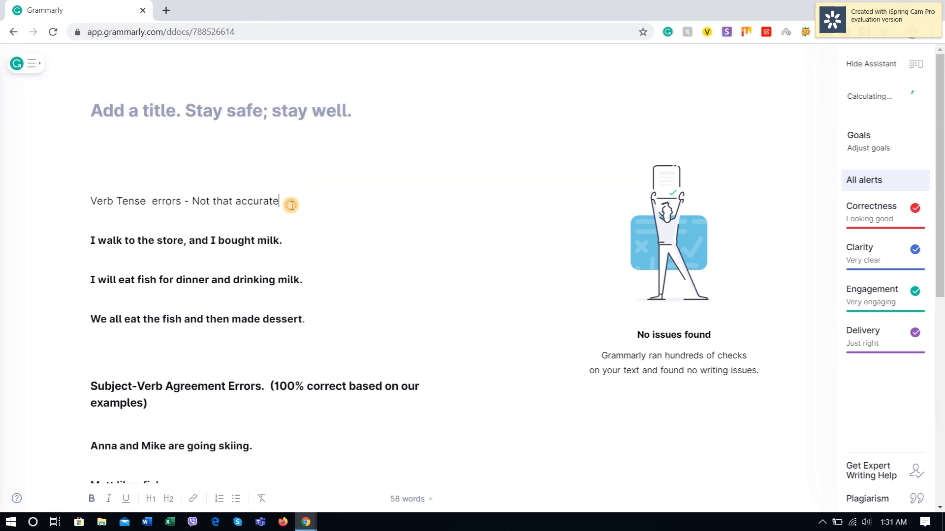
{"action": "triple_click", "coordinate": [99, 242]}
{"action": "left_click", "coordinate": [363, 352], "text": "shift"}
{"action": "left_click", "coordinate": [360, 327]}
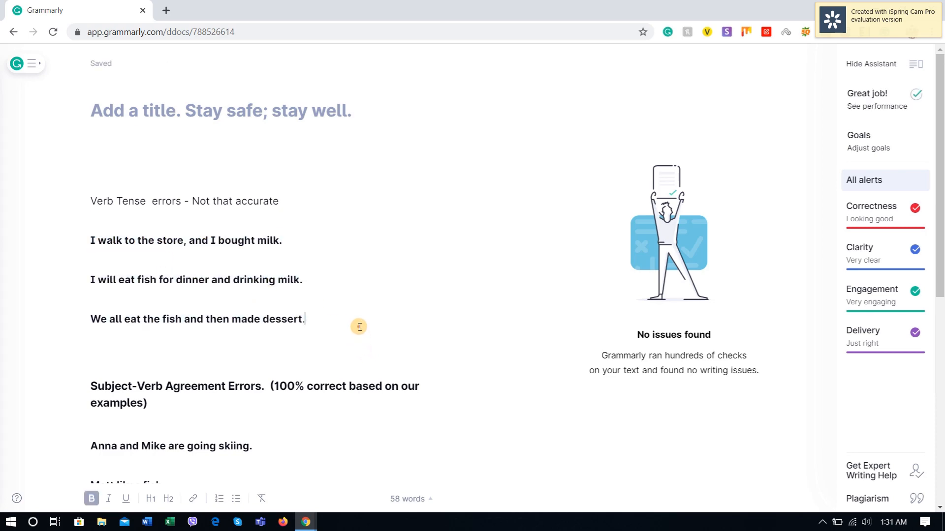
{"action": "scroll", "coordinate": [360, 327], "scroll_direction": "down", "scroll_amount": 8}
{"action": "left_click", "coordinate": [185, 176]}
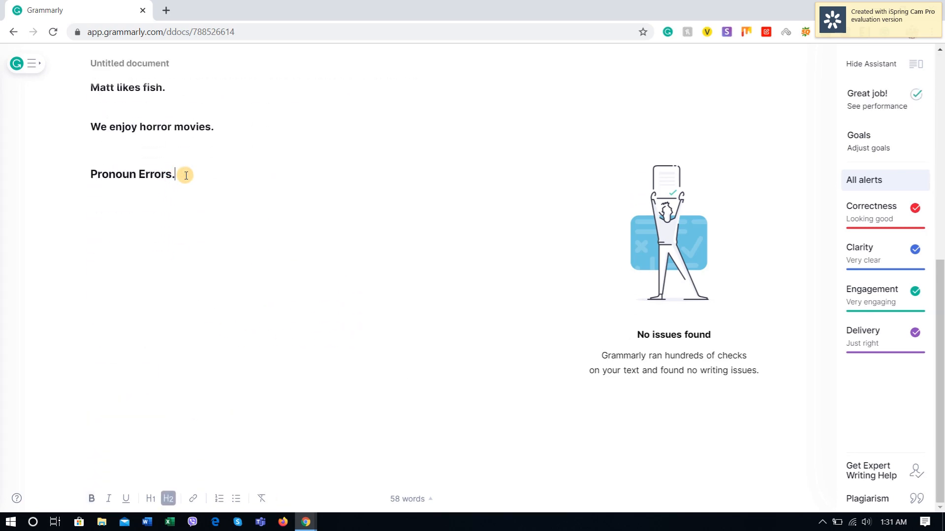
Step: Copy the first pronoun-error example, about the married couple, from the YourDictionary page and paste it below the Pronoun Errors heading in Grammarly
{"action": "key", "text": "alt+Tab"}
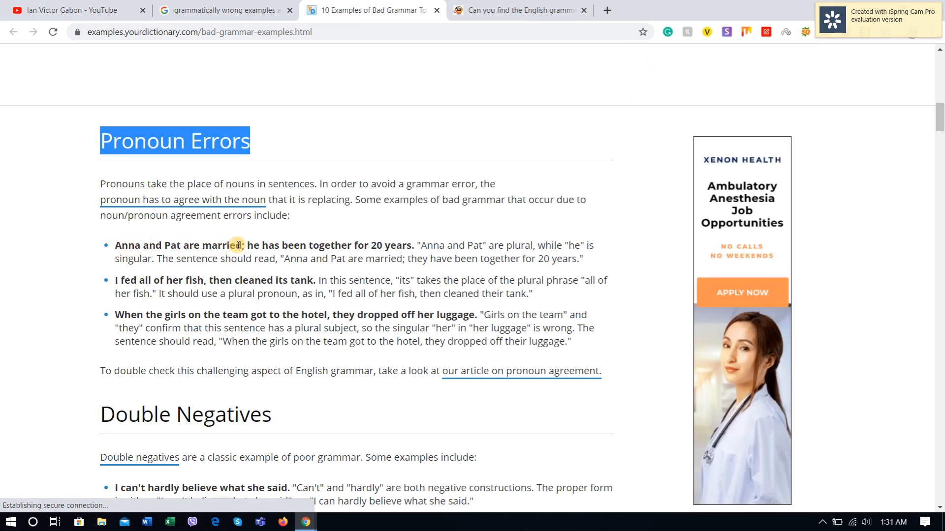
{"action": "left_click_drag", "start_coordinate": [261, 245], "coordinate": [387, 247]}
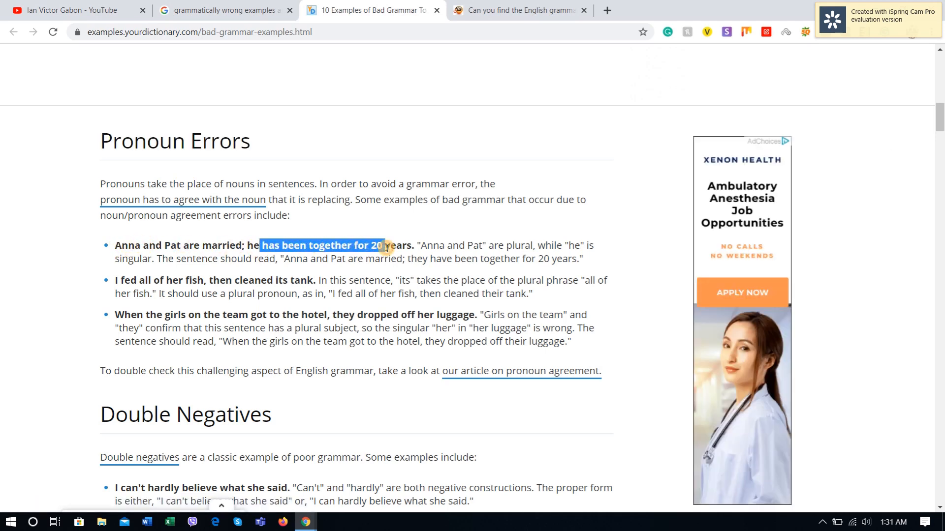
{"action": "left_click", "coordinate": [249, 247]}
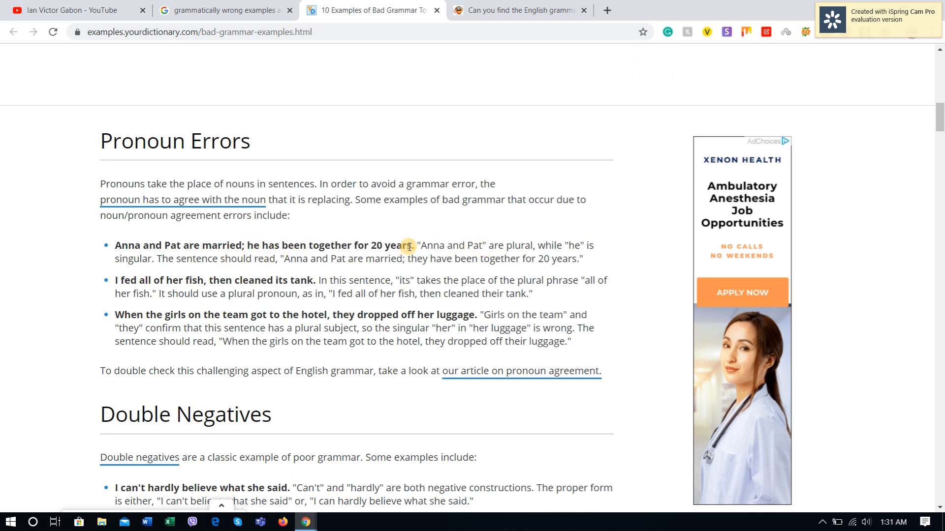
{"action": "left_click_drag", "start_coordinate": [413, 246], "coordinate": [115, 246]}
{"action": "key", "text": "ctrl+c"}
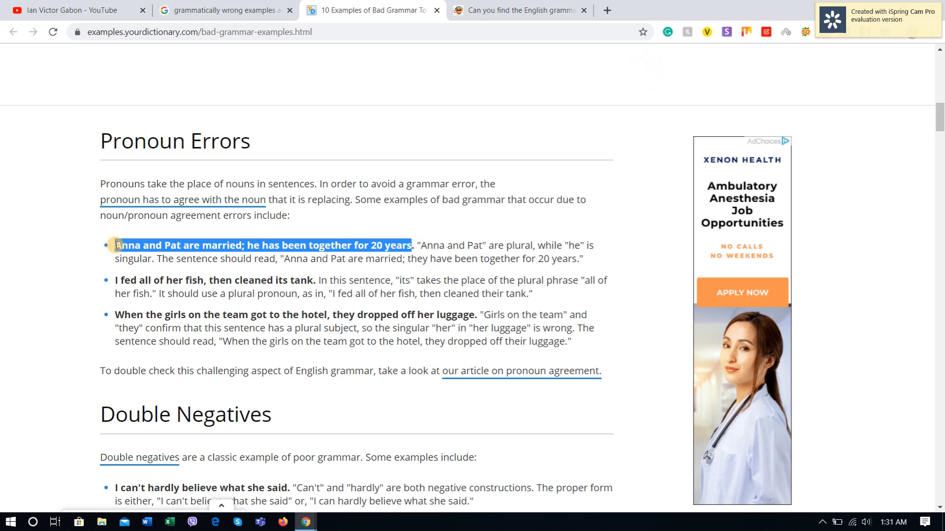
{"action": "key", "text": "alt+Tab"}
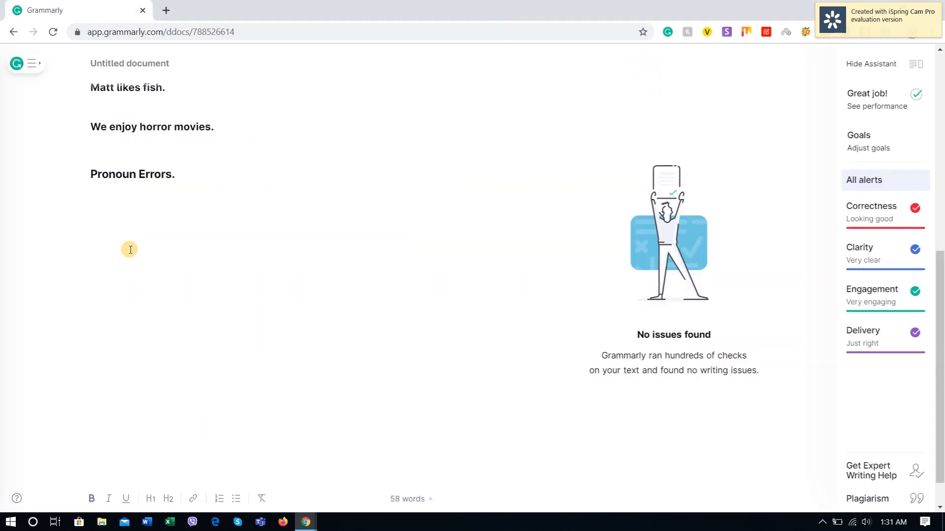
{"action": "key", "text": "ctrl+v"}
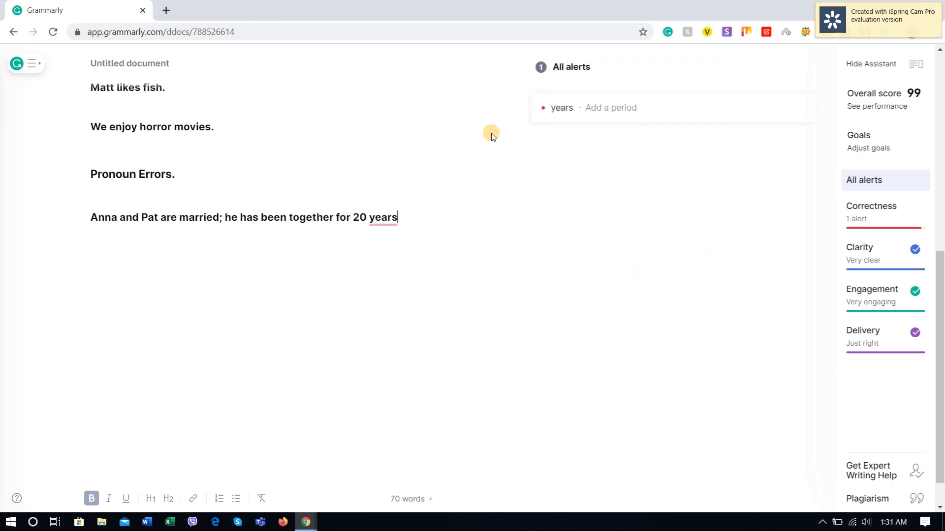
Step: Accept the suggested period after "years" in the married couple sentence and check its pronoun "he"
{"action": "left_click", "coordinate": [576, 114]}
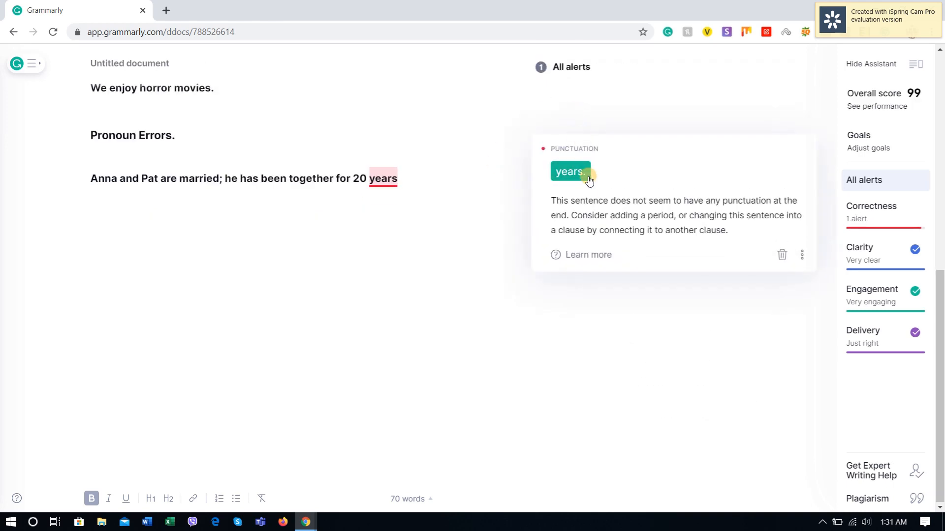
{"action": "left_click", "coordinate": [573, 169]}
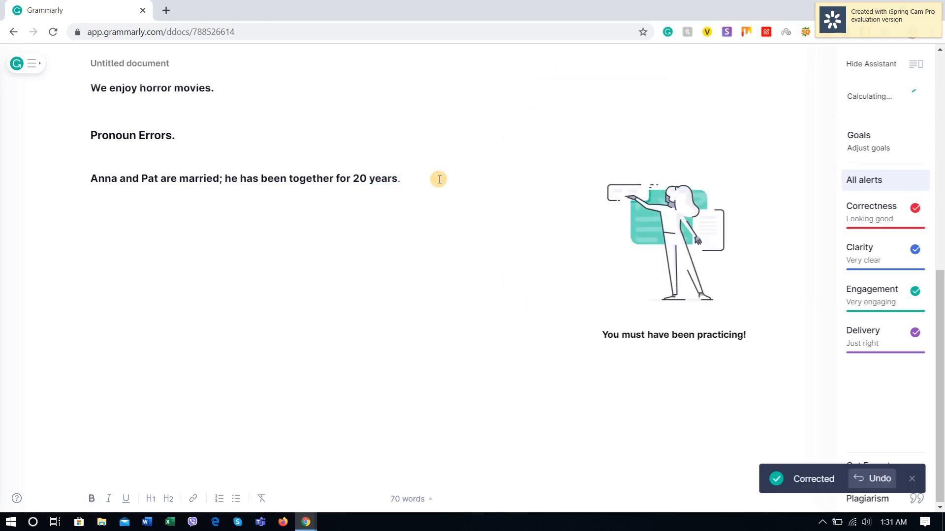
{"action": "scroll", "coordinate": [433, 206], "scroll_direction": "up", "scroll_amount": 3}
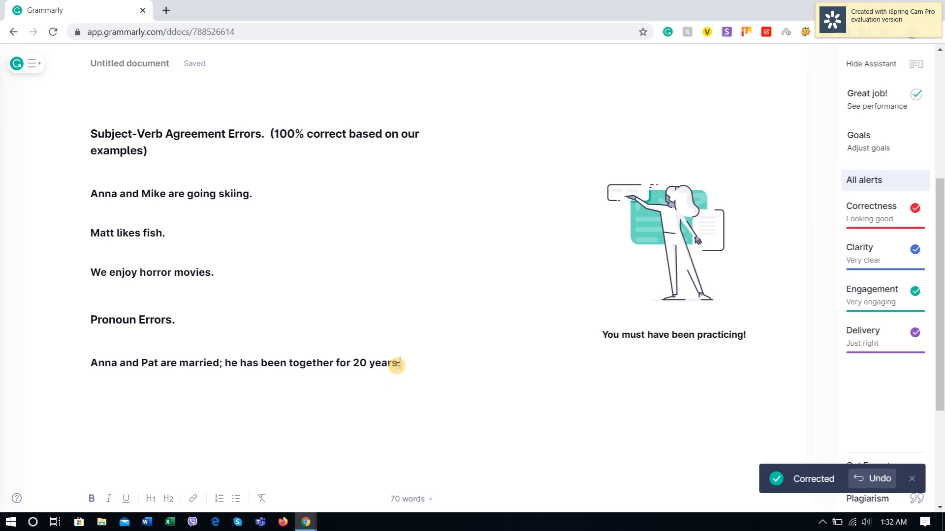
{"action": "double_click", "coordinate": [231, 364]}
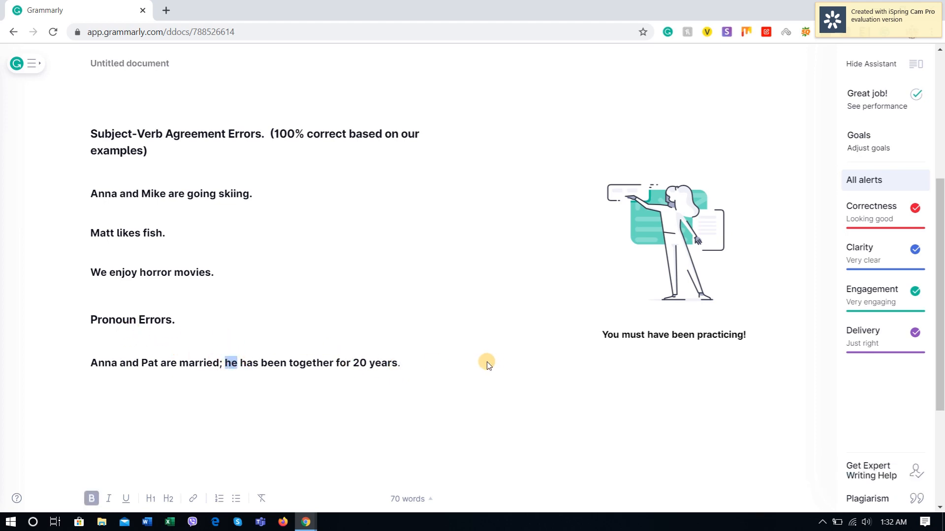
{"action": "key", "text": "Left"}
Step: View the document's performance report and the explanation of its readability score, and close the report
{"action": "left_click", "coordinate": [874, 109]}
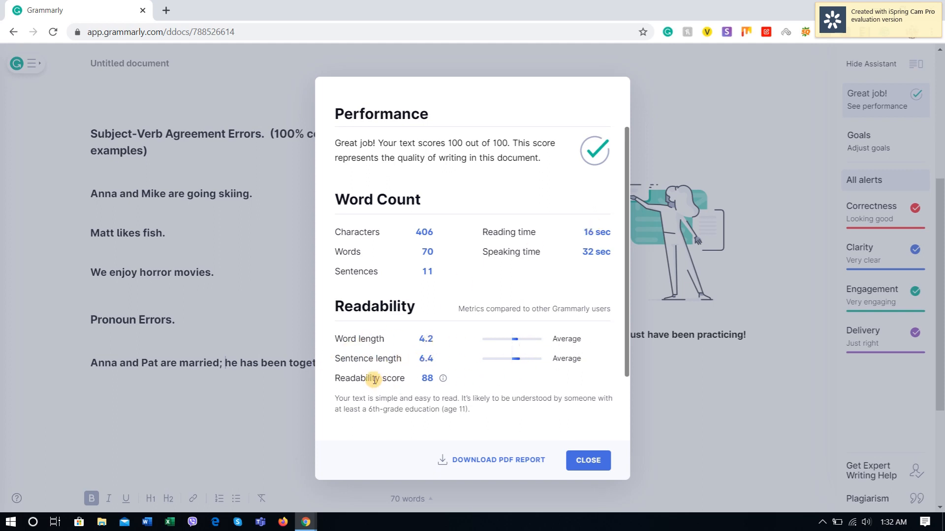
{"action": "mouse_move", "coordinate": [437, 382]}
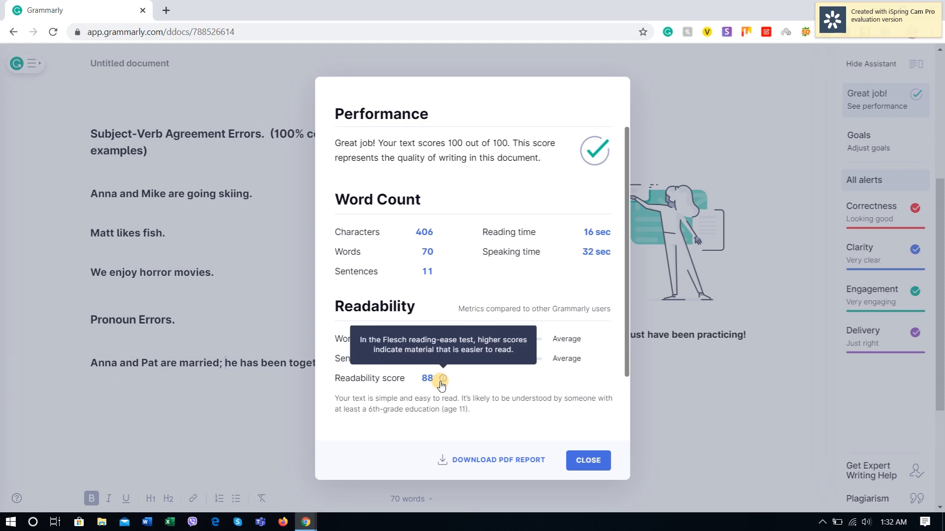
{"action": "left_click", "coordinate": [592, 469]}
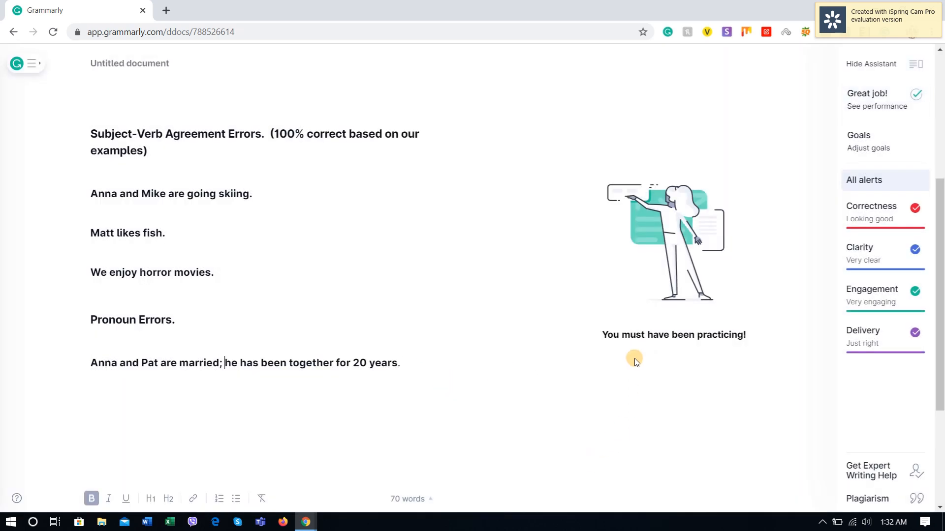
Step: Copy "I fed all of her fish, then cleaned its tank." from the YourDictionary page and paste it below the married couple sentence in Grammarly
{"action": "left_click", "coordinate": [109, 390]}
{"action": "key", "text": "alt+Tab"}
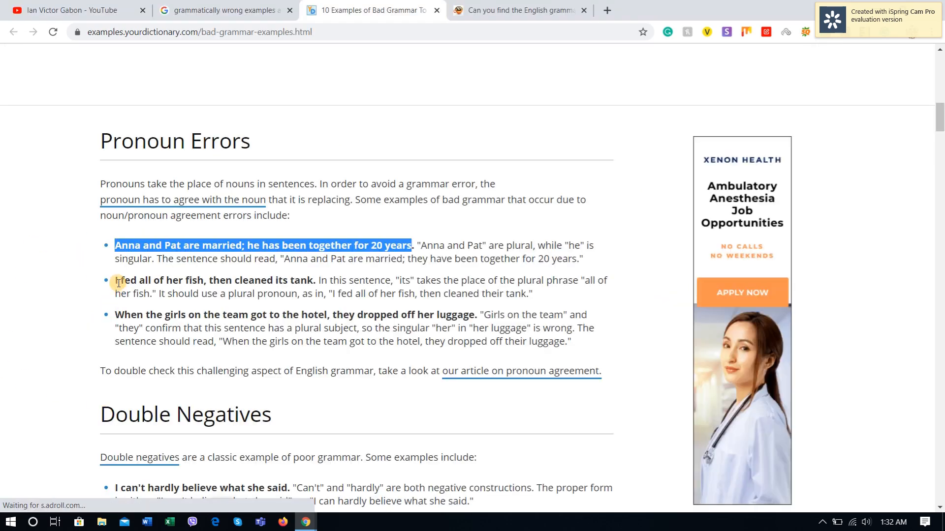
{"action": "left_click_drag", "start_coordinate": [115, 281], "coordinate": [318, 281]}
{"action": "key", "text": "ctrl+c"}
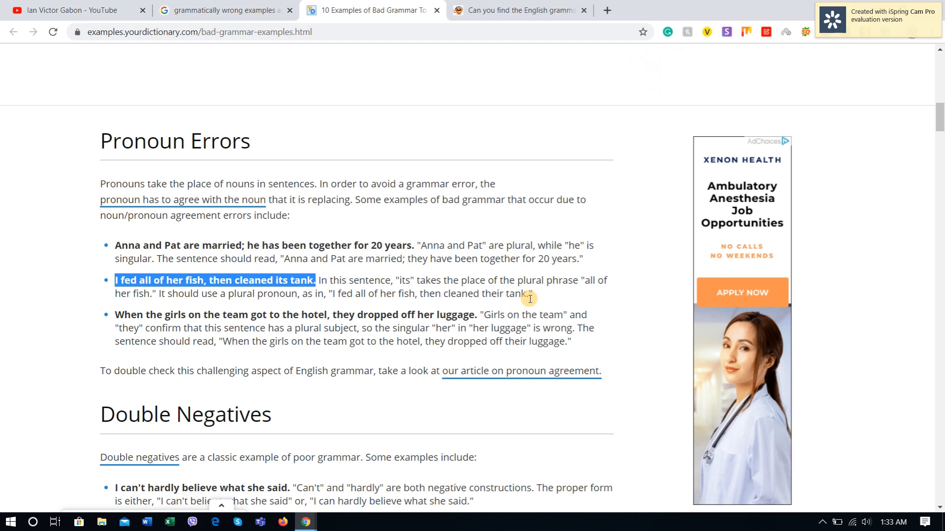
{"action": "key", "text": "alt+Tab"}
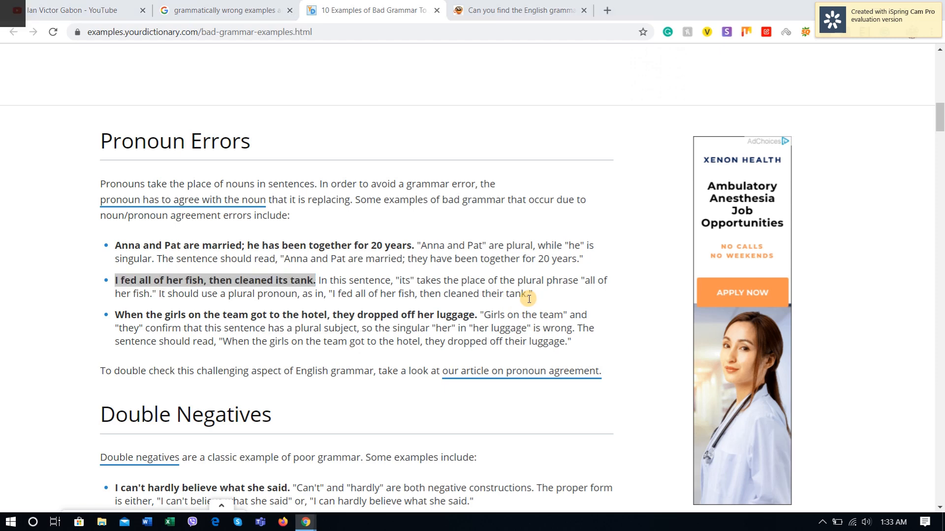
{"action": "key", "text": "ctrl+v"}
{"action": "scroll", "coordinate": [192, 363], "scroll_direction": "down", "scroll_amount": 1}
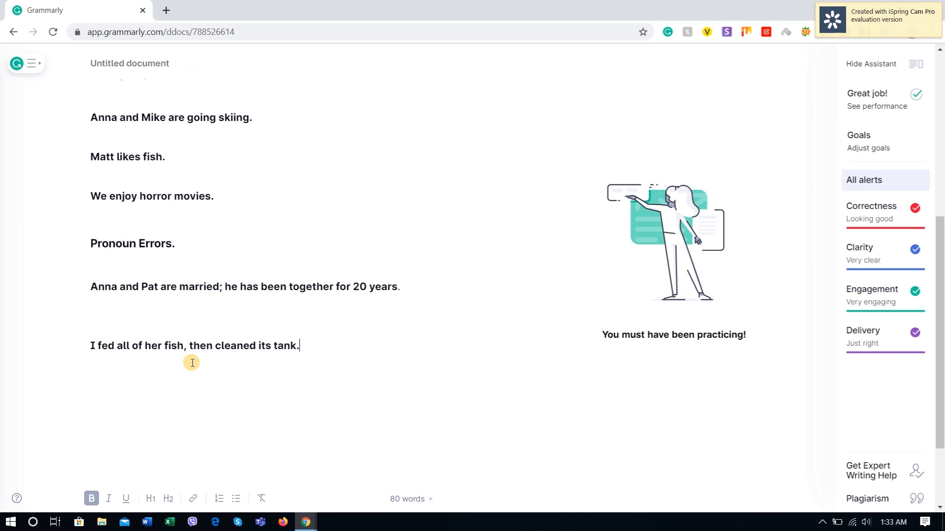
Step: Copy "When the girls on the team got to the hotel, they dropped off her luggage." from YourDictionary into a new line below Grammarly's fish tank sentence
{"action": "key", "text": "Return"}
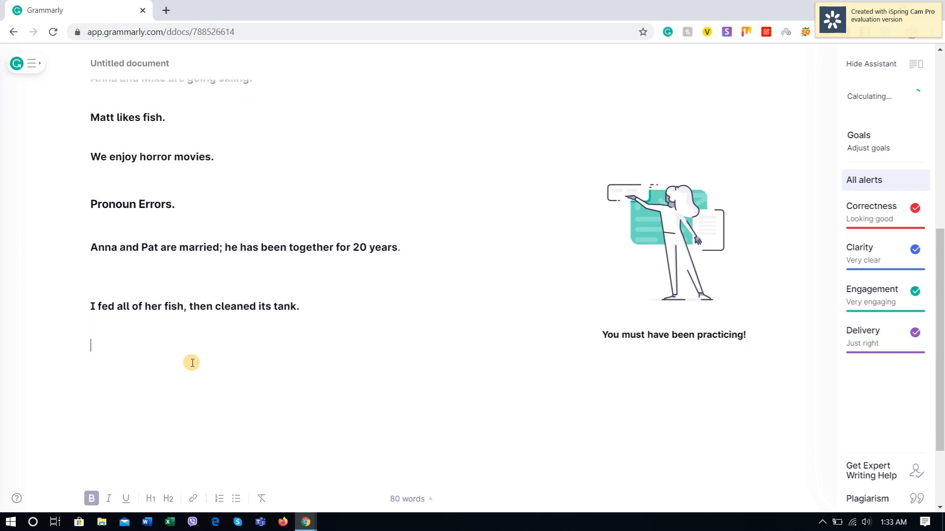
{"action": "key", "text": "alt+Tab"}
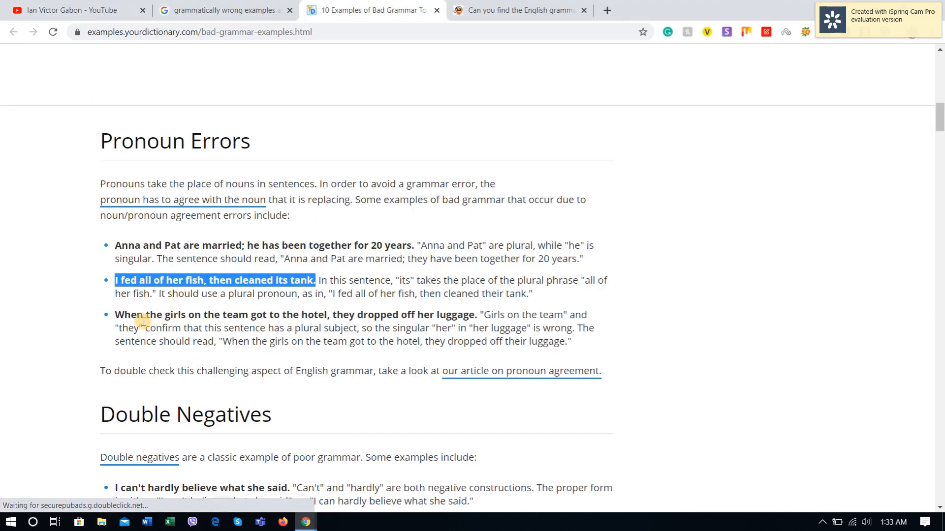
{"action": "left_click_drag", "start_coordinate": [114, 315], "coordinate": [325, 314]}
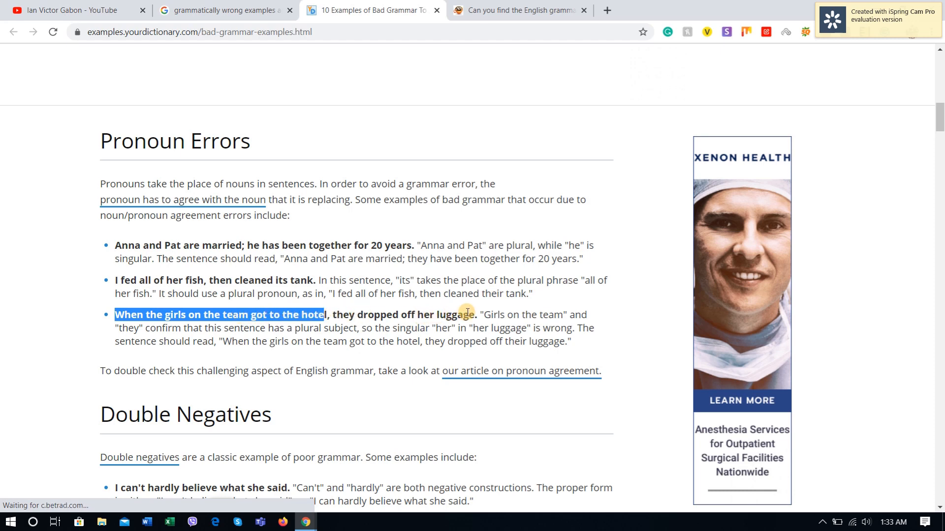
{"action": "left_click_drag", "start_coordinate": [473, 315], "coordinate": [117, 320]}
{"action": "key", "text": "ctrl+c"}
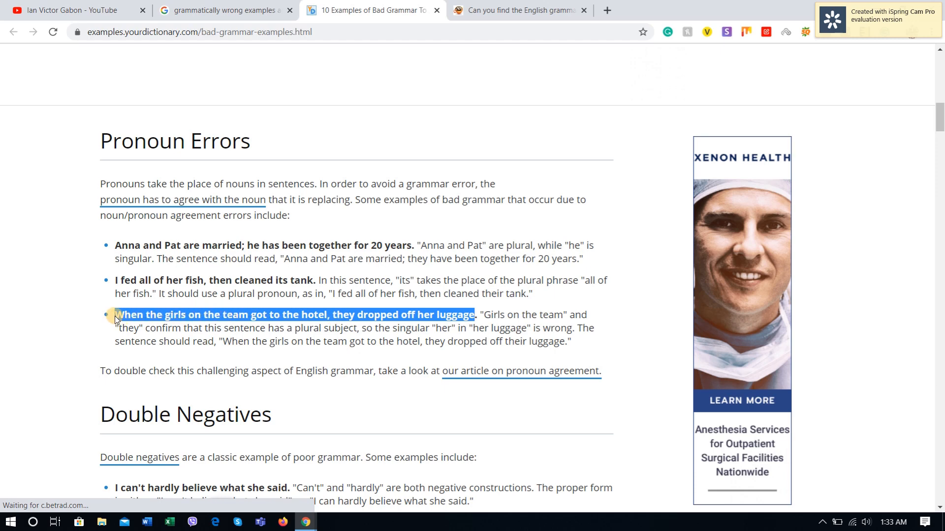
{"action": "key", "text": "alt+Tab"}
{"action": "left_click", "coordinate": [197, 354]}
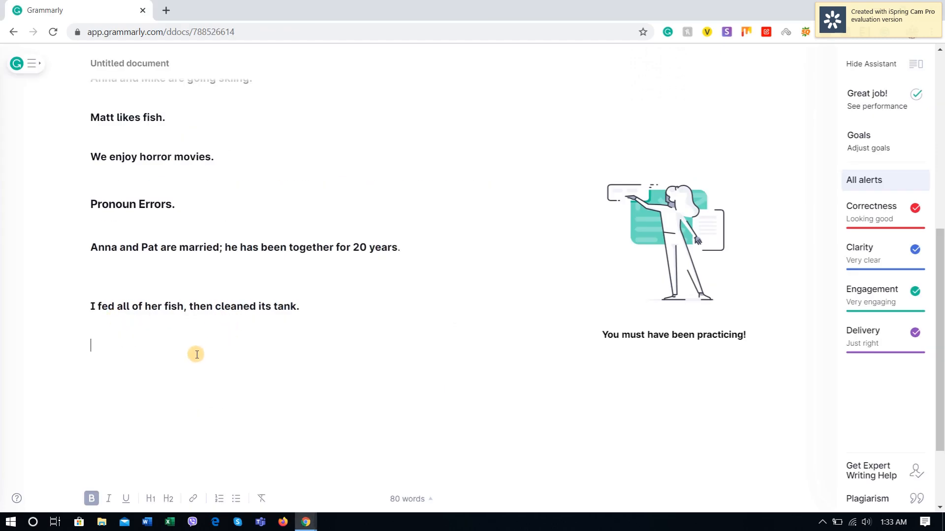
{"action": "key", "text": "ctrl+v"}
{"action": "type", "text": "."}
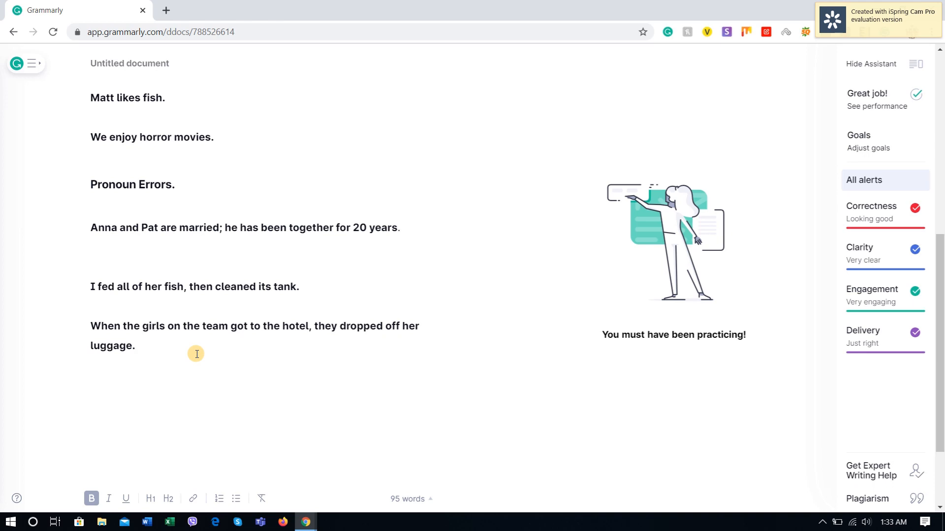
Step: Add the verdict "(Not Accurate)" after the "Pronoun Errors." heading and start a new line below the luggage sentence
{"action": "left_click", "coordinate": [208, 176]}
{"action": "type", "text": "("}
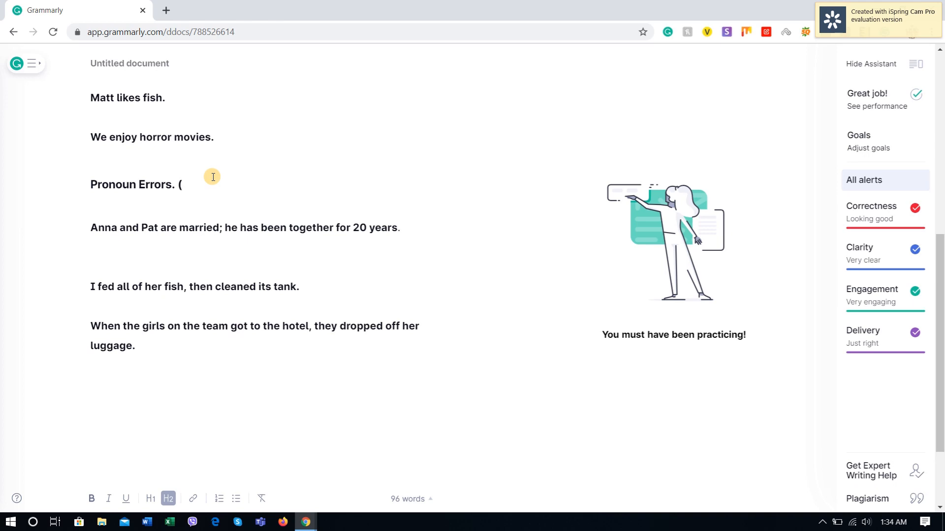
{"action": "type", "text": "Not Accu"}
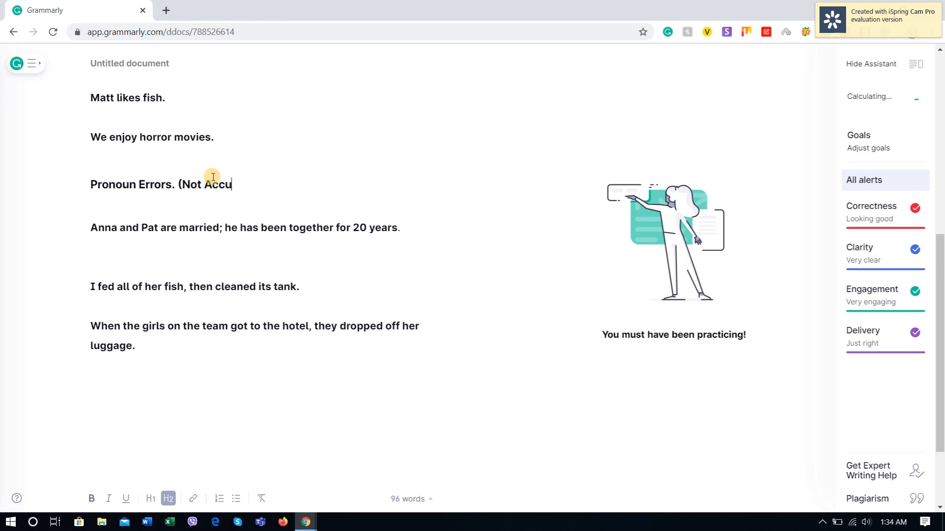
{"action": "type", "text": "rate)"}
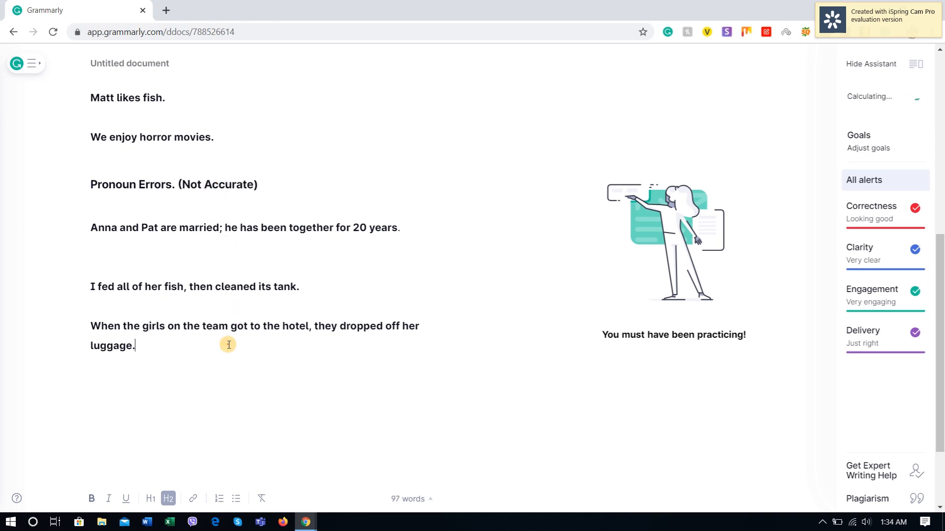
{"action": "left_click", "coordinate": [228, 344]}
{"action": "key", "text": "Return"}
Step: Copy the "Double Negatives" heading from the YourDictionary page and paste it below the luggage sentence in Grammarly
{"action": "scroll", "coordinate": [270, 199], "scroll_direction": "up", "scroll_amount": 9}
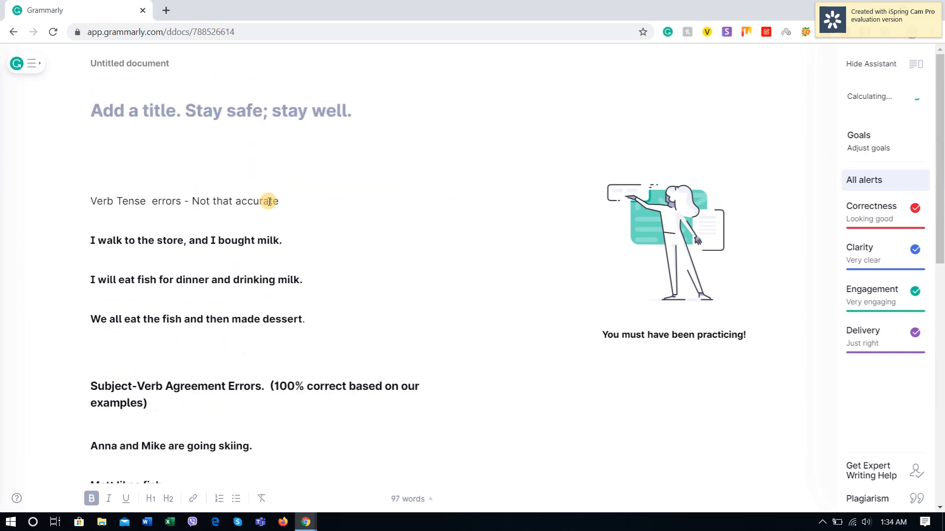
{"action": "scroll", "coordinate": [268, 199], "scroll_direction": "down", "scroll_amount": 2}
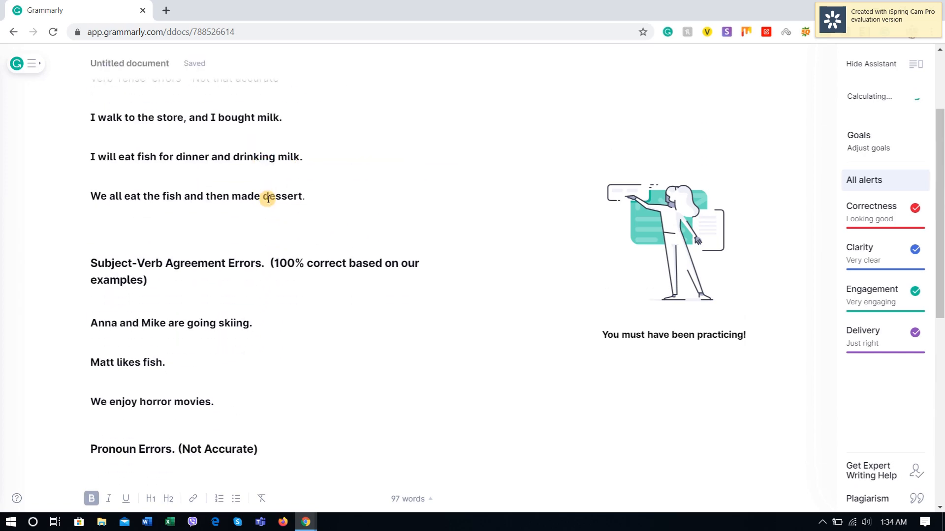
{"action": "scroll", "coordinate": [268, 200], "scroll_direction": "up", "scroll_amount": 2}
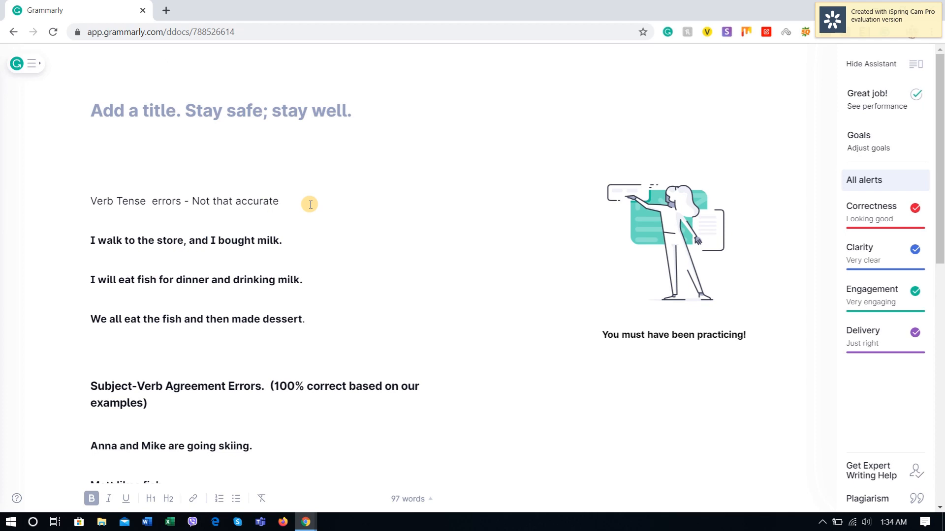
{"action": "scroll", "coordinate": [309, 204], "scroll_direction": "down", "scroll_amount": 4}
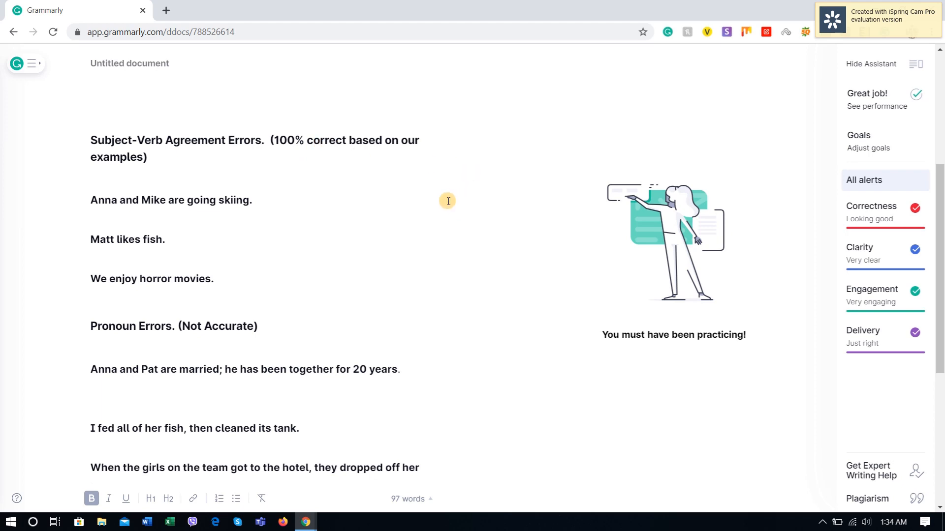
{"action": "scroll", "coordinate": [355, 299], "scroll_direction": "down", "scroll_amount": 3}
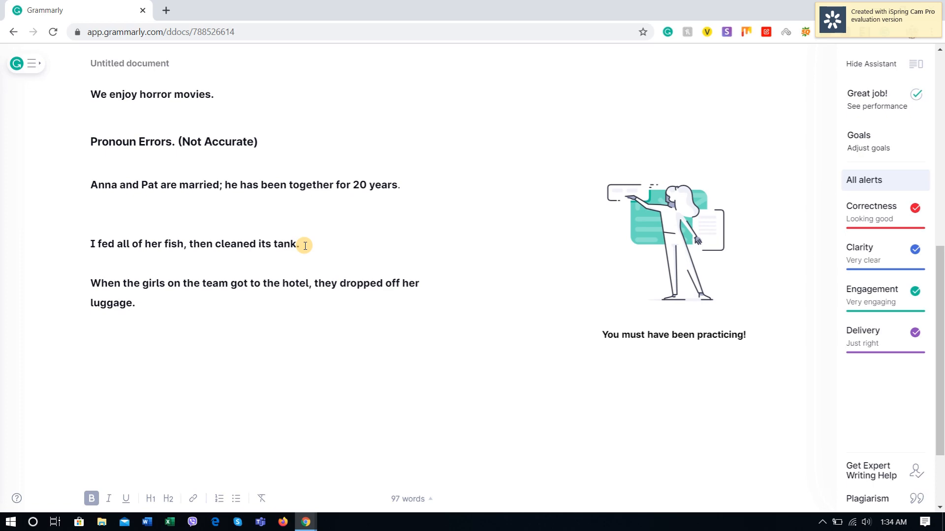
{"action": "key", "text": "alt+Tab"}
{"action": "scroll", "coordinate": [244, 278], "scroll_direction": "down", "scroll_amount": 5}
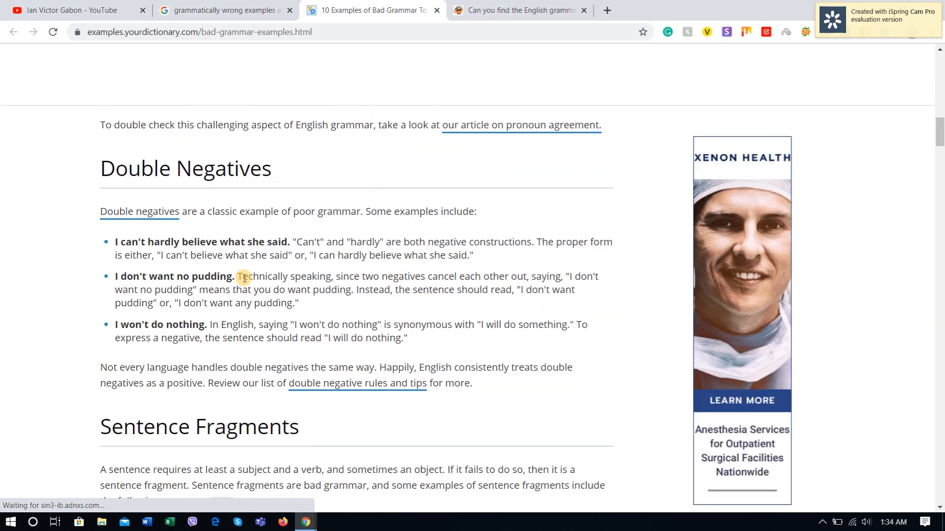
{"action": "left_click_drag", "start_coordinate": [271, 169], "coordinate": [104, 172]}
{"action": "key", "text": "ctrl+c"}
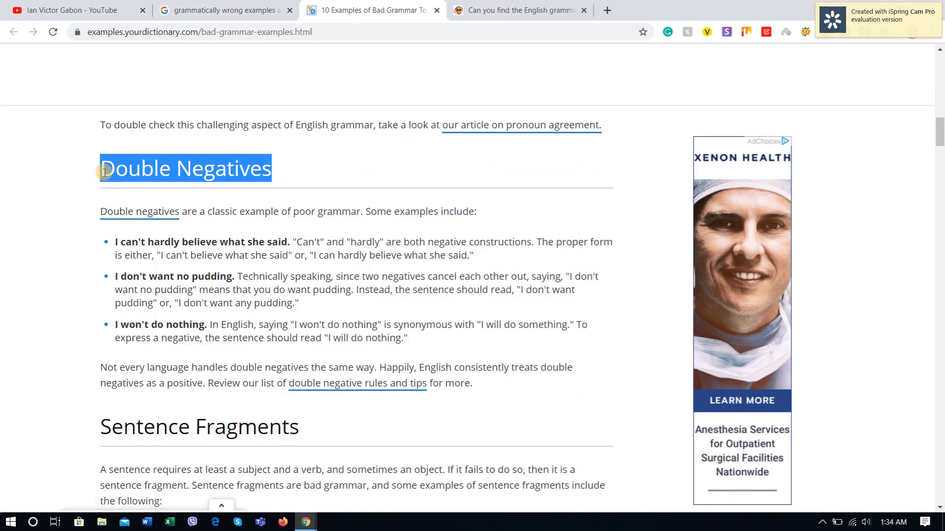
{"action": "key", "text": "alt+Tab"}
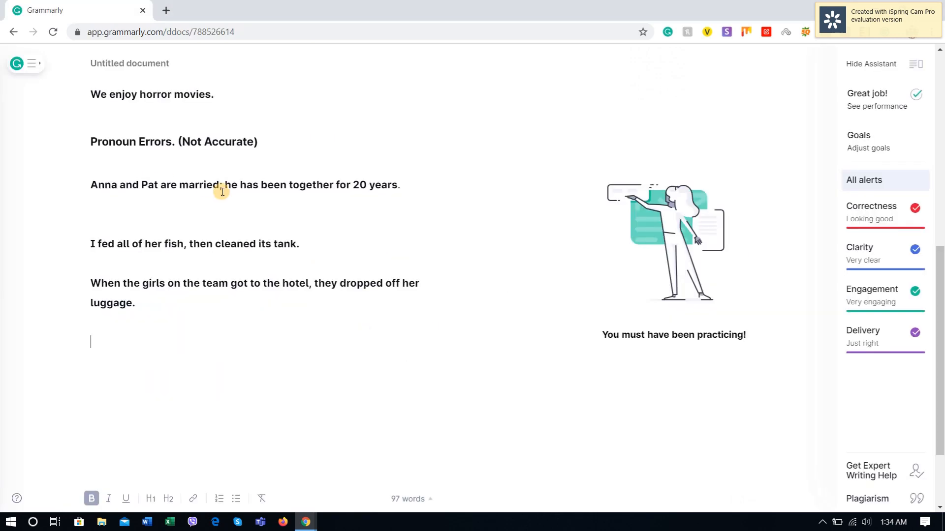
{"action": "left_click", "coordinate": [143, 314]}
{"action": "key", "text": "ctrl+v"}
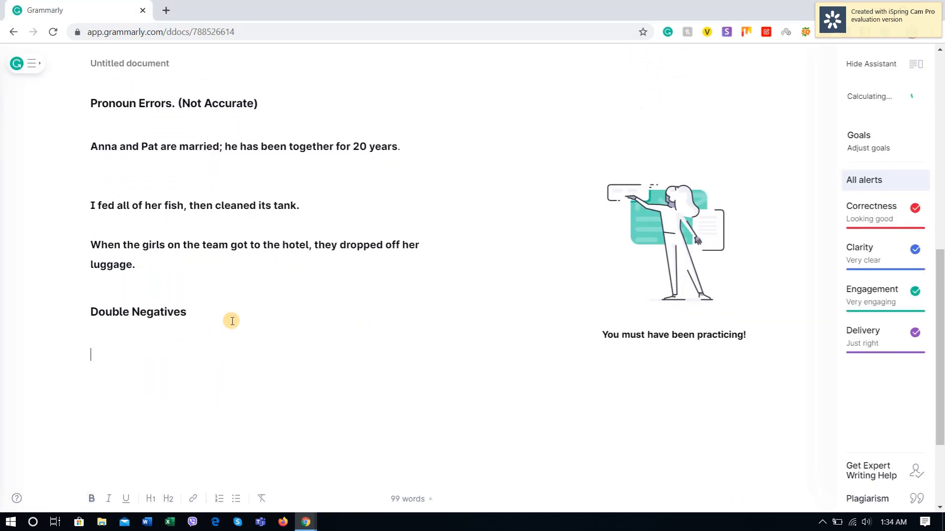
Step: Copy "I can't hardly believe what she said." from YourDictionary and paste it under the "Double Negatives" heading in Grammarly
{"action": "key", "text": "alt+Tab"}
{"action": "left_click", "coordinate": [113, 242]}
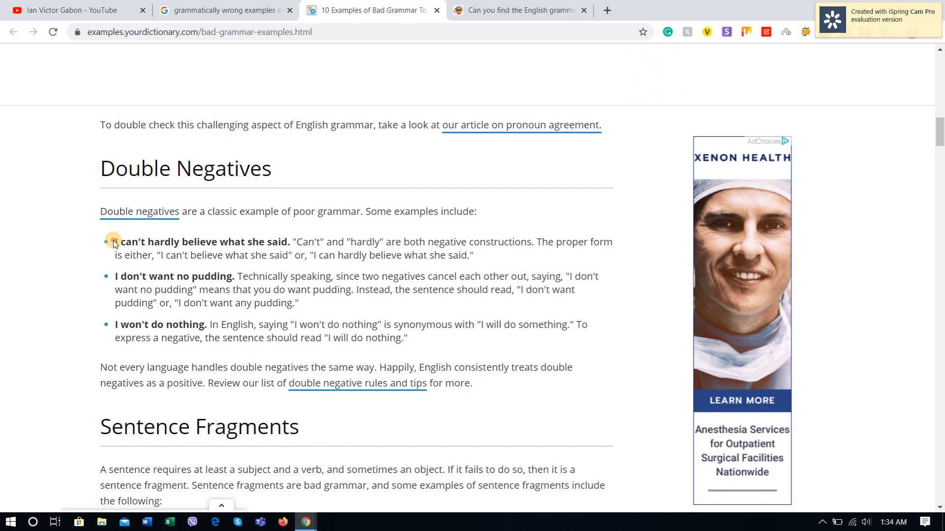
{"action": "left_click_drag", "start_coordinate": [113, 241], "coordinate": [292, 242]}
{"action": "key", "text": "ctrl+c"}
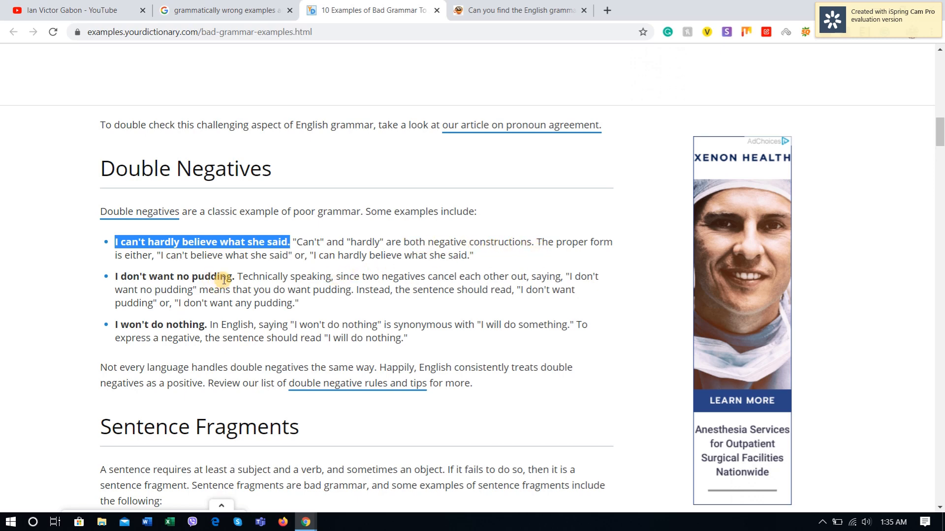
{"action": "key", "text": "alt+Tab"}
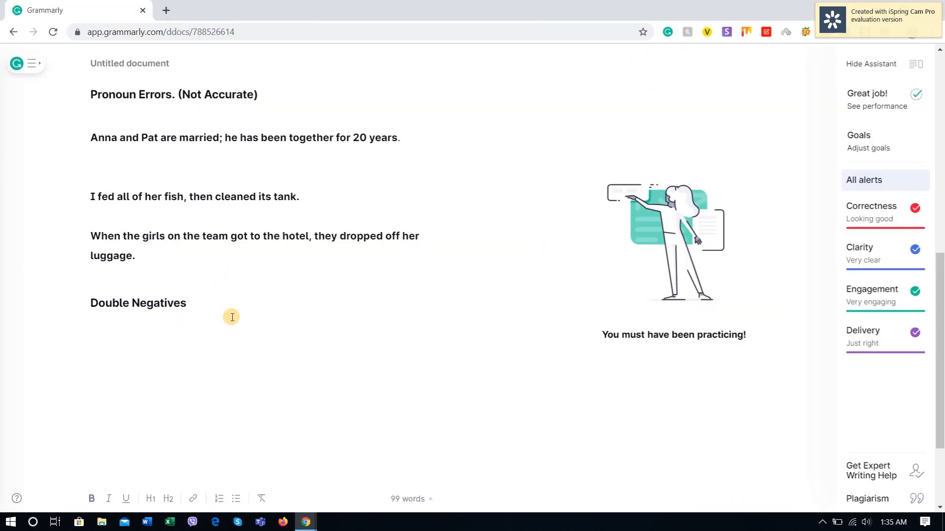
{"action": "key", "text": "ctrl+v"}
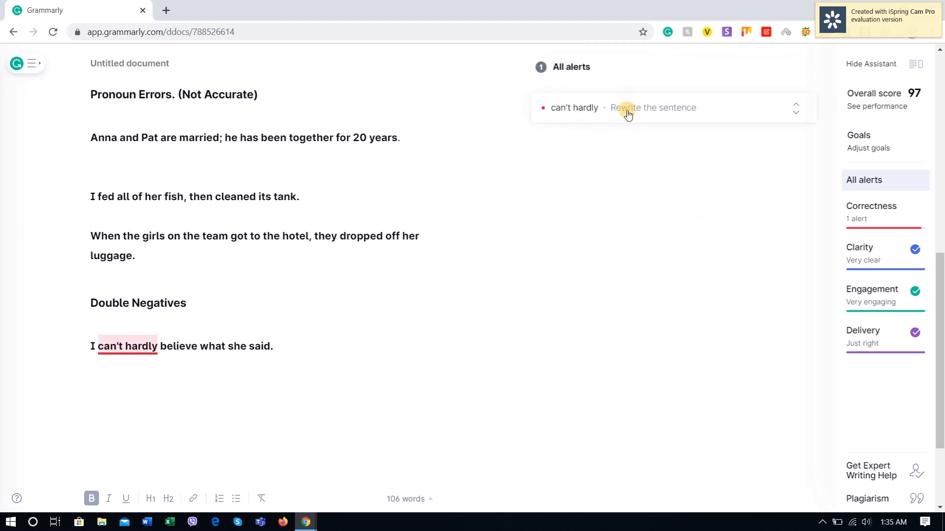
Step: Review the alert for "can't hardly" and accept the suggested replacement "can hardly"
{"action": "left_click", "coordinate": [597, 111]}
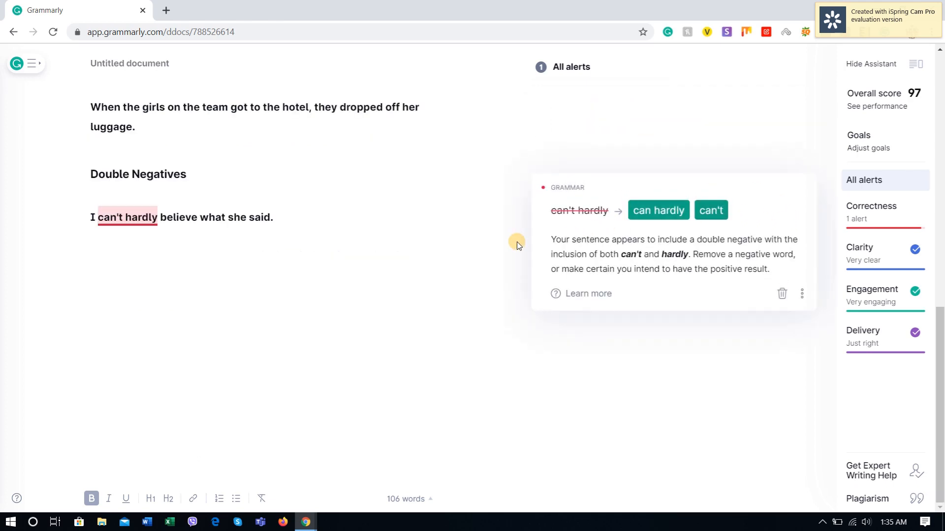
{"action": "scroll", "coordinate": [371, 278], "scroll_direction": "up", "scroll_amount": 3}
{"action": "left_click", "coordinate": [313, 339]}
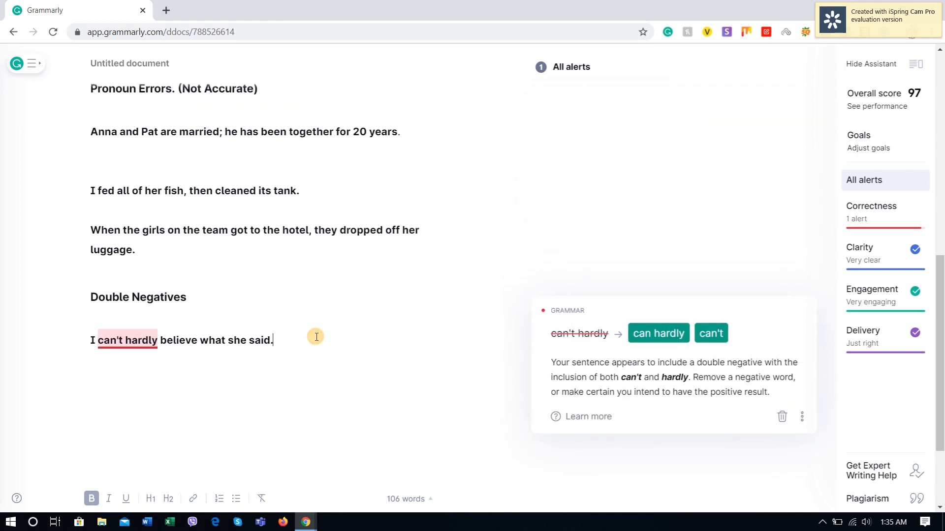
{"action": "left_click", "coordinate": [656, 340]}
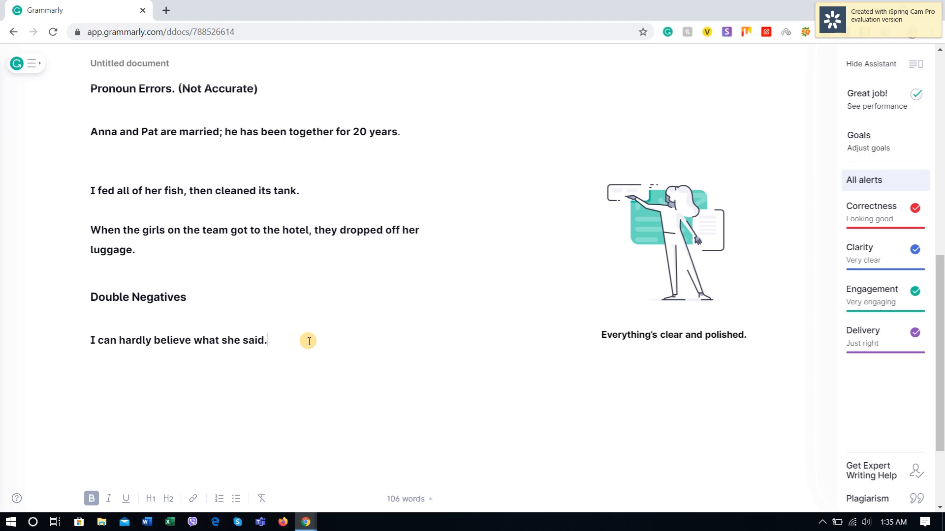
Step: Copy "I don't want no pudding." from YourDictionary into a new line in Grammarly and accept the suggested correction "don't want any"
{"action": "key", "text": "Return"}
{"action": "key", "text": "Return"}
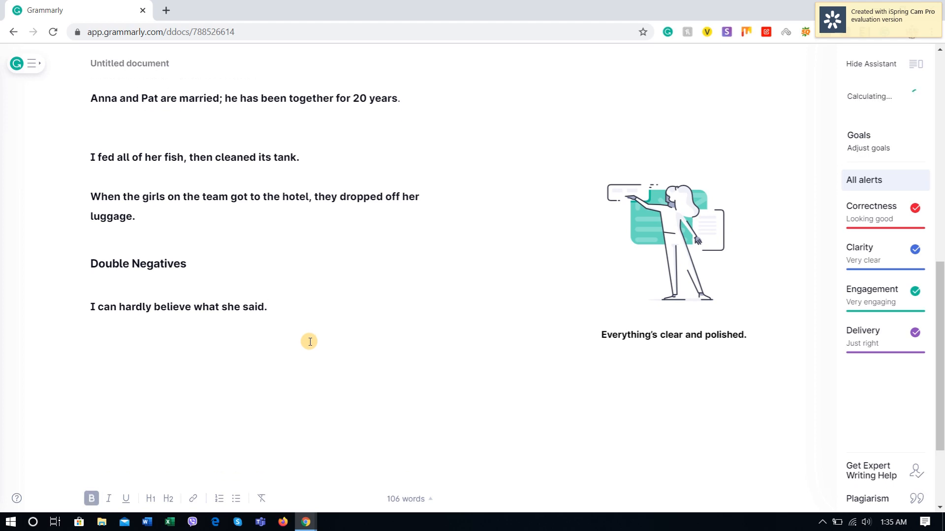
{"action": "key", "text": "alt+Tab"}
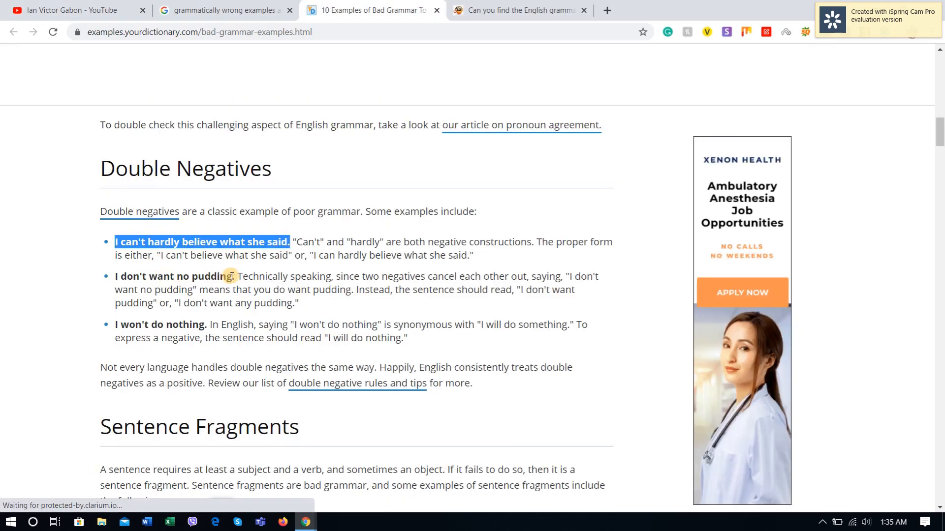
{"action": "left_click_drag", "start_coordinate": [233, 277], "coordinate": [114, 279]}
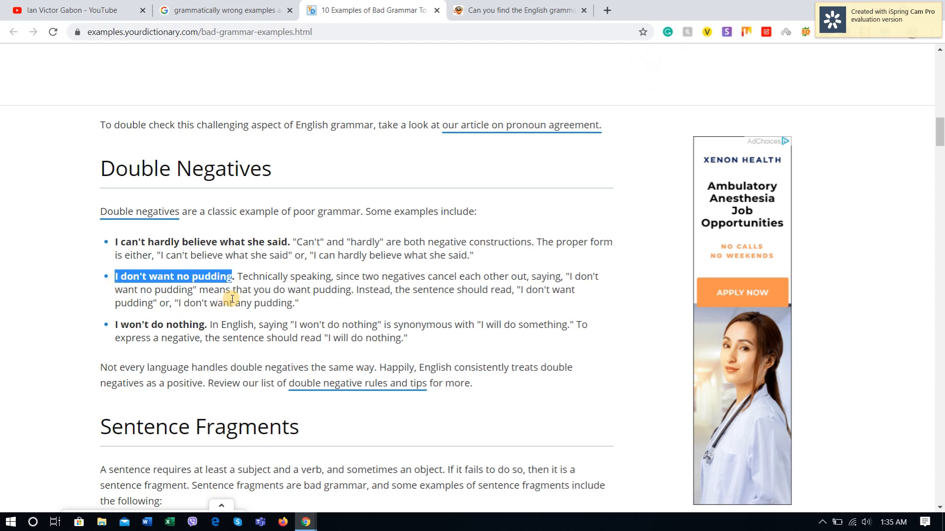
{"action": "key", "text": "alt+Tab"}
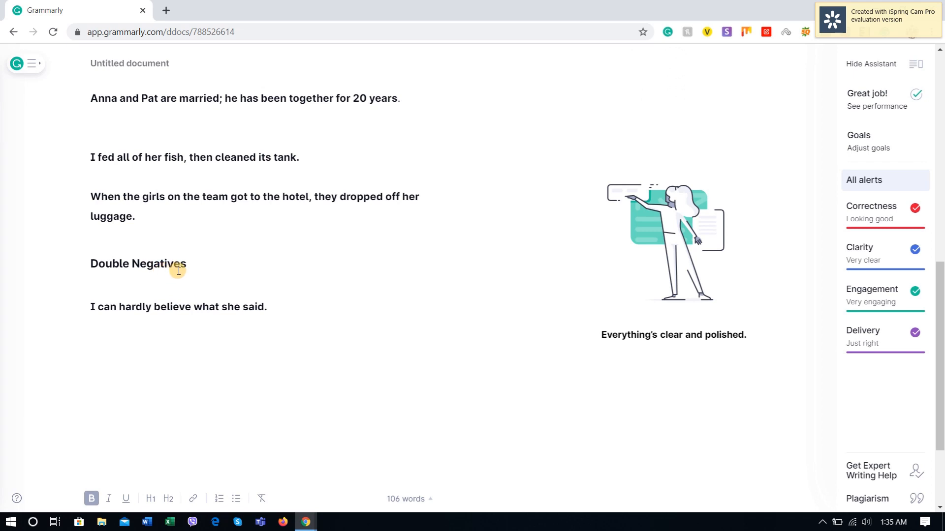
{"action": "type", "text": "I don't want no pudding."}
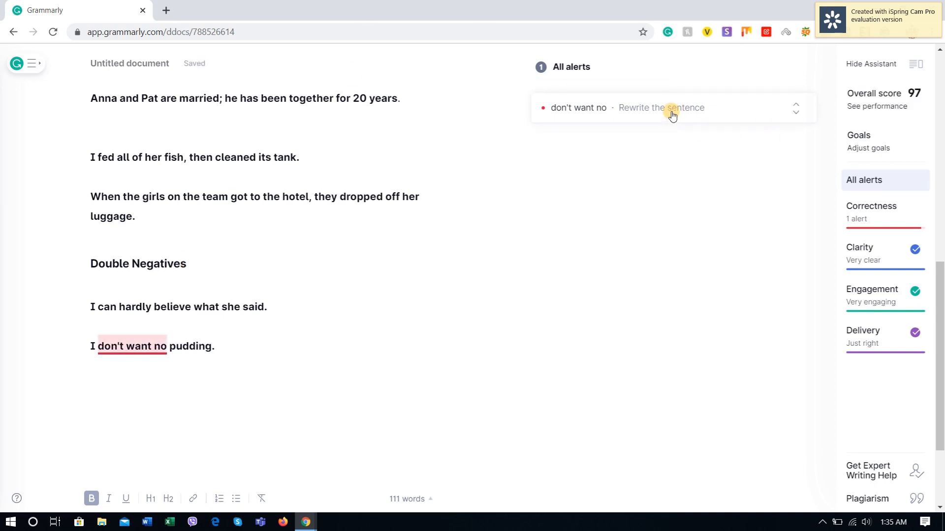
{"action": "left_click", "coordinate": [623, 111]}
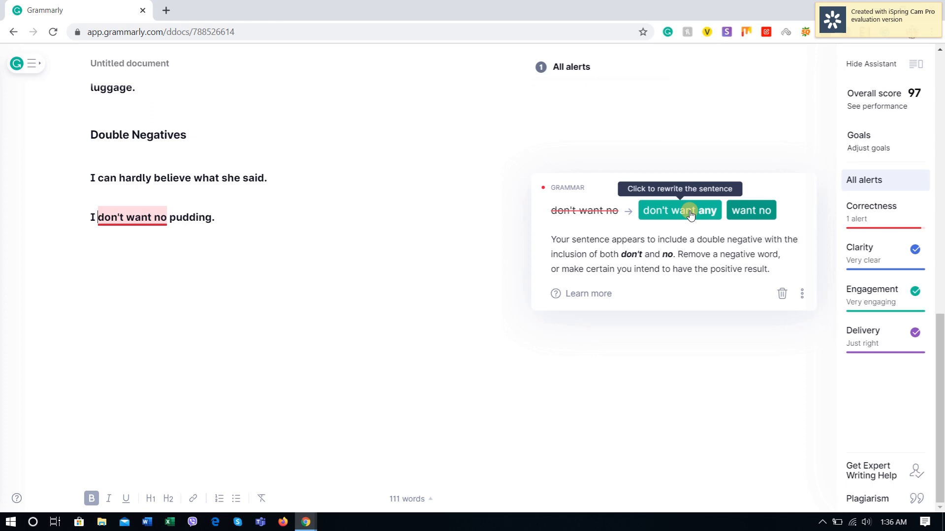
{"action": "left_click", "coordinate": [662, 213]}
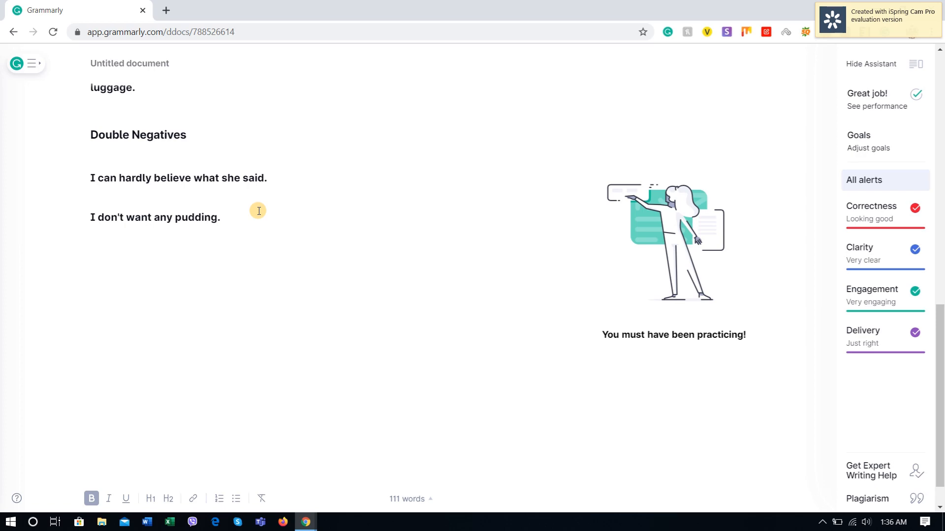
Step: Copy "I won't do nothing." from YourDictionary below Grammarly's pudding sentence and accept the suggested correction "won't do anything"
{"action": "key", "text": "alt+Tab"}
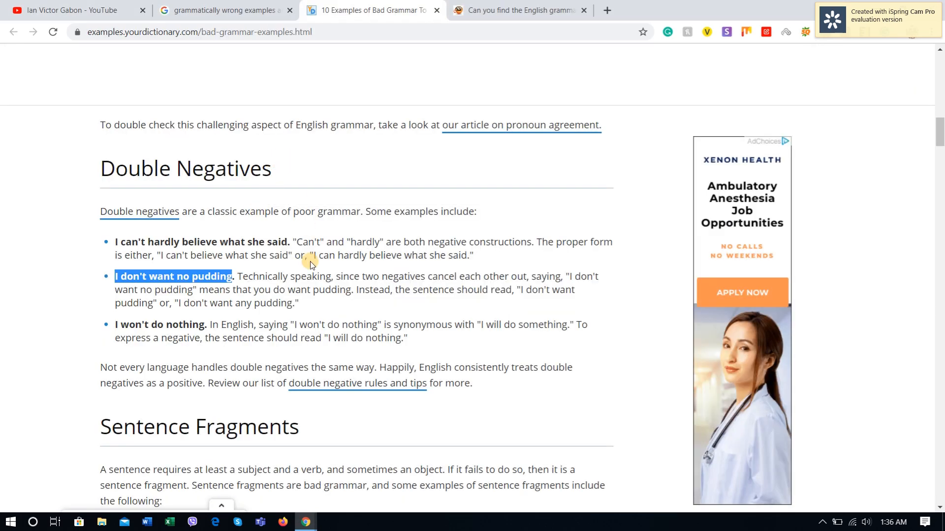
{"action": "left_click_drag", "start_coordinate": [203, 325], "coordinate": [103, 323]}
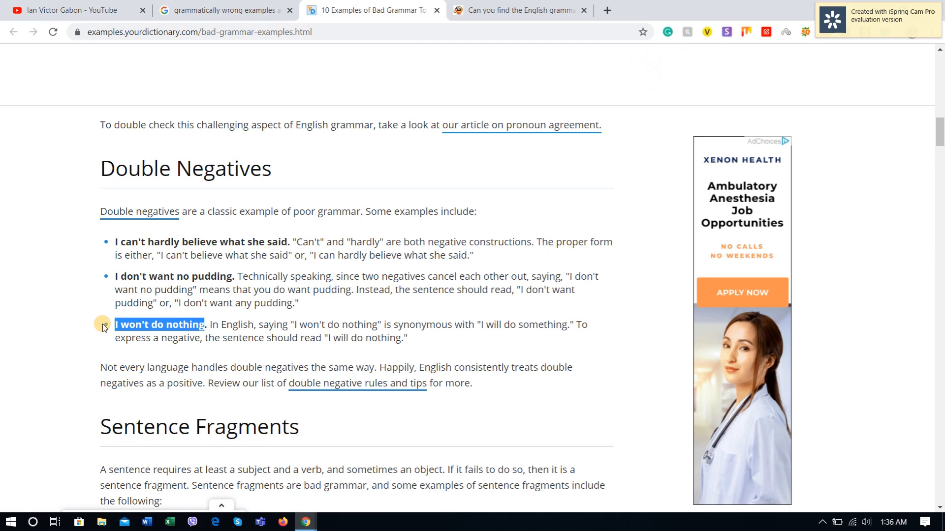
{"action": "key", "text": "alt+Tab"}
{"action": "type", "text": "I won't do nothing."}
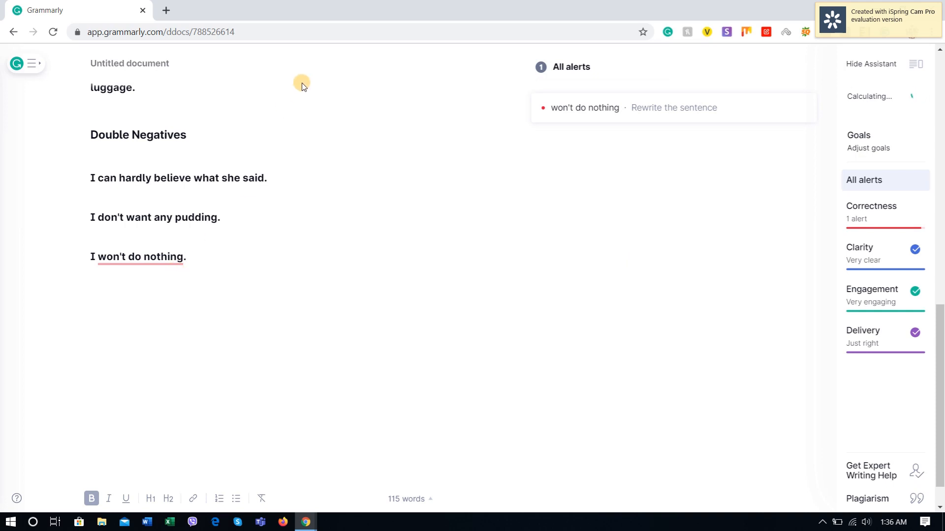
{"action": "left_click", "coordinate": [584, 108]}
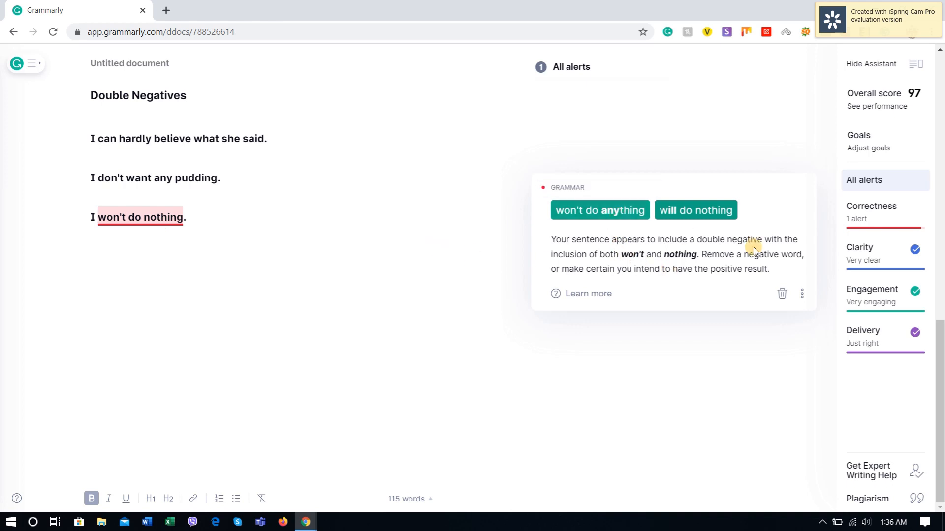
{"action": "left_click", "coordinate": [597, 212]}
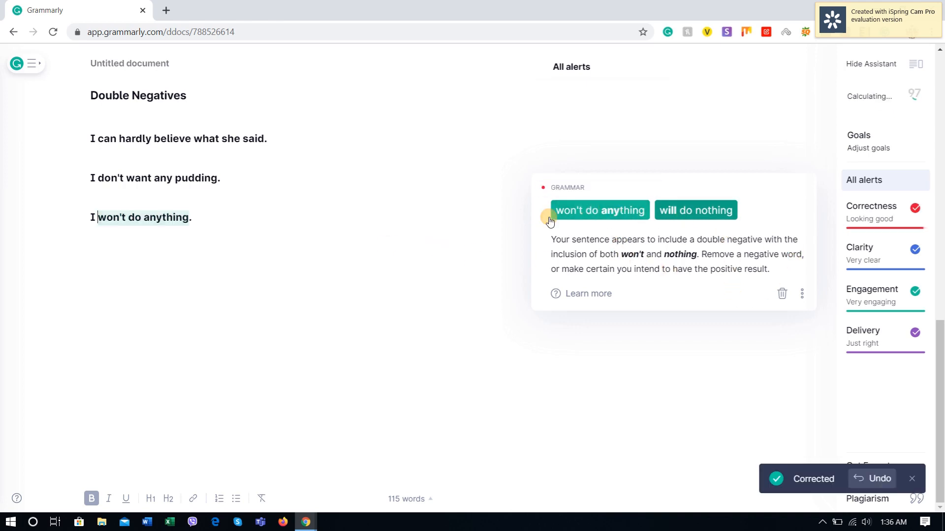
Step: Append the verdict "(100 %accurate)" to the "Double Negatives" heading in the Grammarly document
{"action": "scroll", "coordinate": [261, 217], "scroll_direction": "up", "scroll_amount": 2}
{"action": "scroll", "coordinate": [223, 246], "scroll_direction": "up", "scroll_amount": 1}
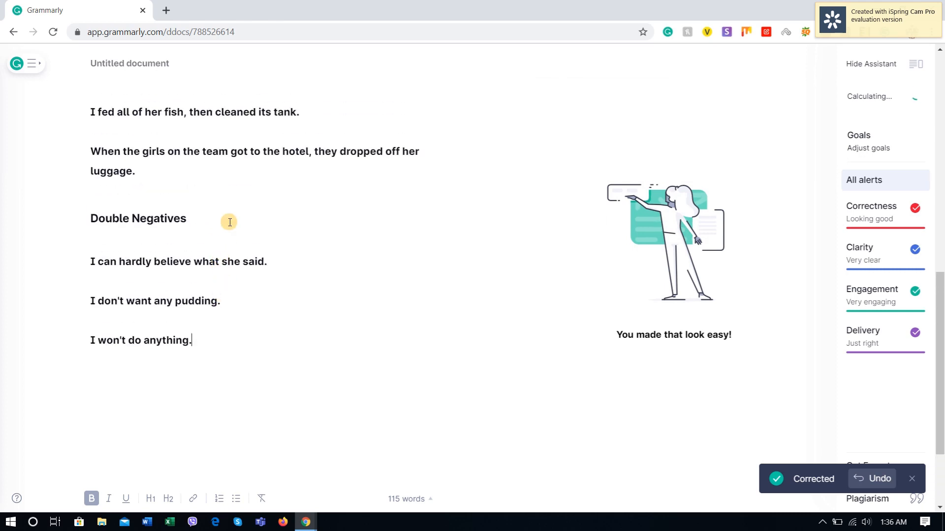
{"action": "left_click", "coordinate": [230, 220]}
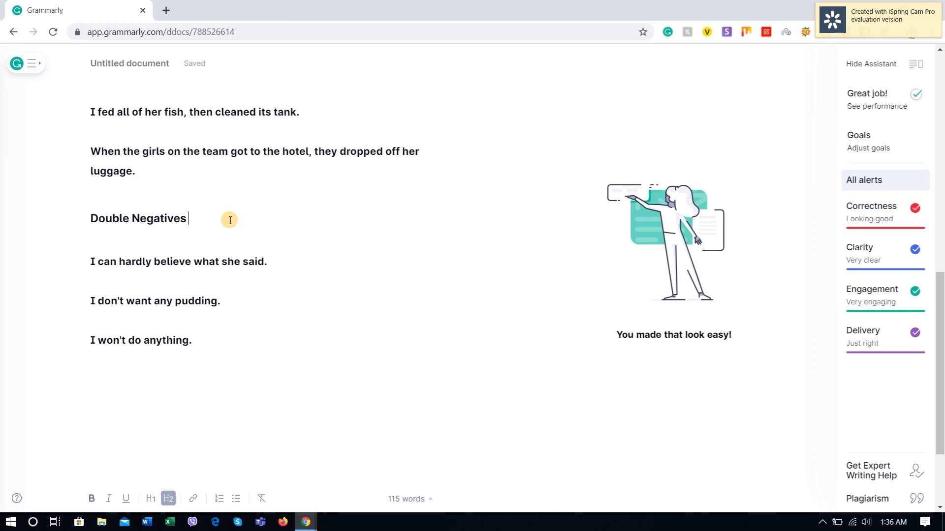
{"action": "type", "text": "(100"}
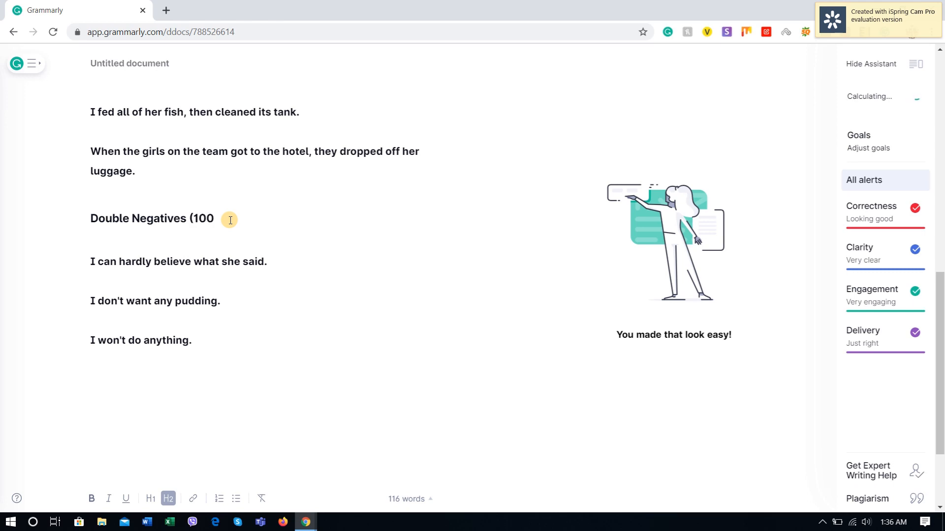
{"action": "type", "text": " %"}
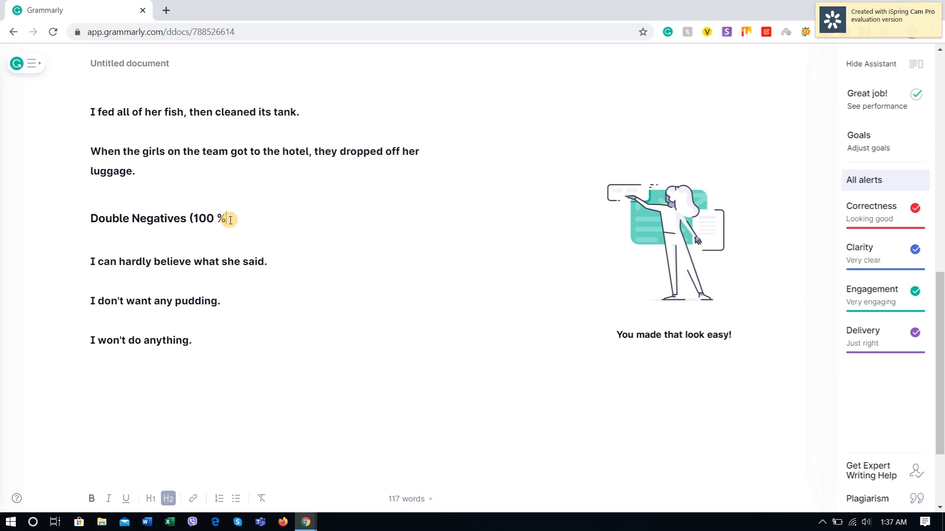
{"action": "type", "text": "ccurate)"}
{"action": "key", "text": "Return"}
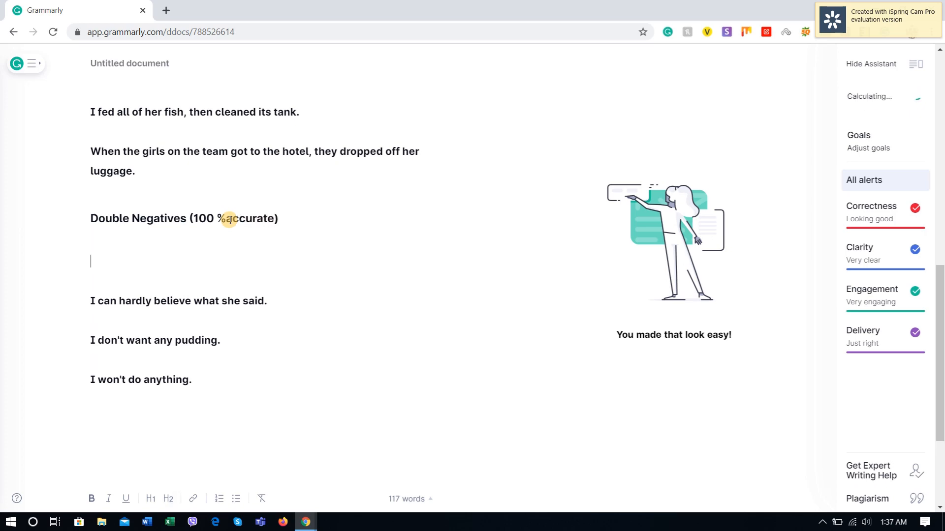
{"action": "key", "text": "BackSpace"}
{"action": "key", "text": "BackSpace"}
Step: Reduce the gap between the first two example sentences under "Pronoun Errors" to a single blank line
{"action": "scroll", "coordinate": [249, 248], "scroll_direction": "up", "scroll_amount": 14}
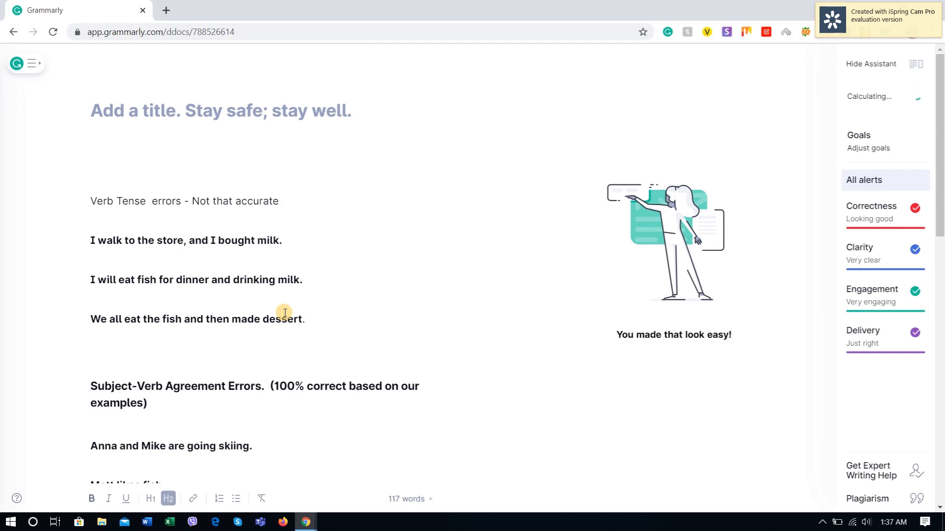
{"action": "scroll", "coordinate": [335, 356], "scroll_direction": "down", "scroll_amount": 13}
{"action": "scroll", "coordinate": [336, 355], "scroll_direction": "up", "scroll_amount": 4}
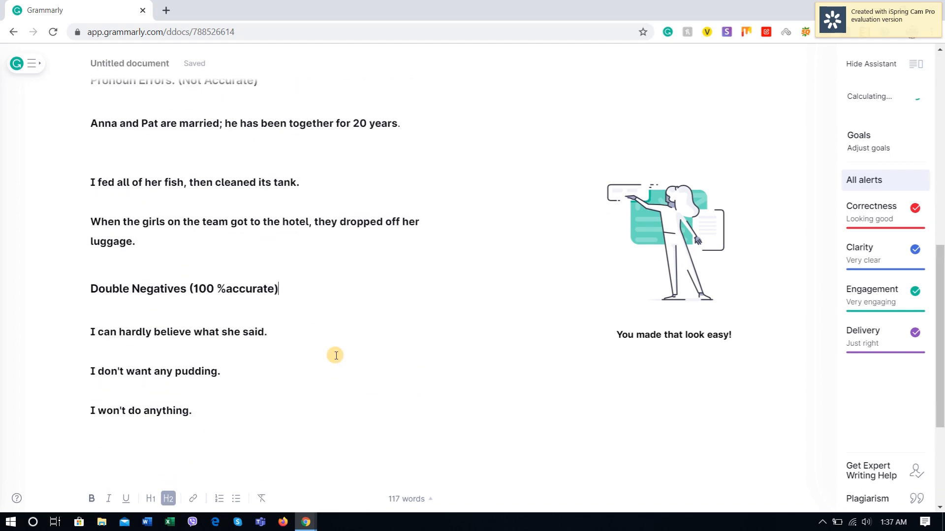
{"action": "scroll", "coordinate": [335, 356], "scroll_direction": "up", "scroll_amount": 2}
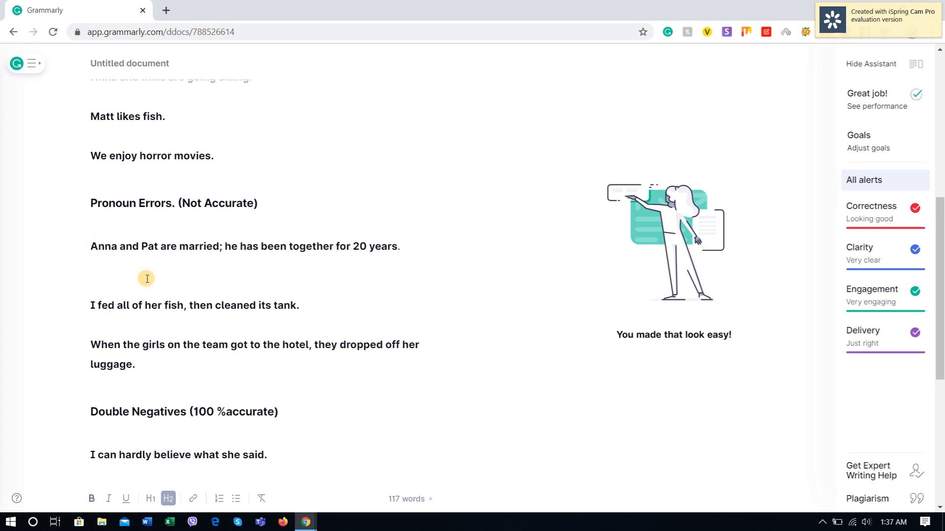
{"action": "left_click", "coordinate": [117, 279]}
{"action": "key", "text": "BackSpace"}
{"action": "key", "text": "BackSpace"}
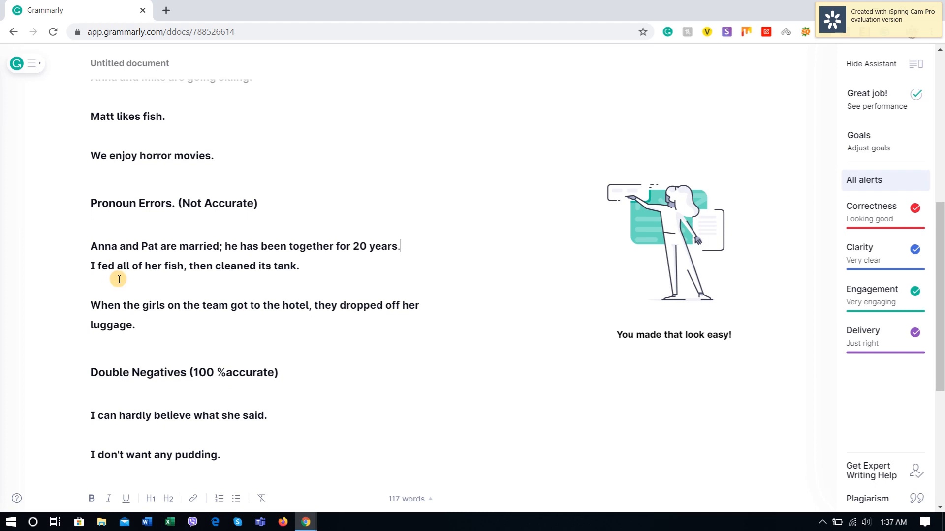
{"action": "key", "text": "Return"}
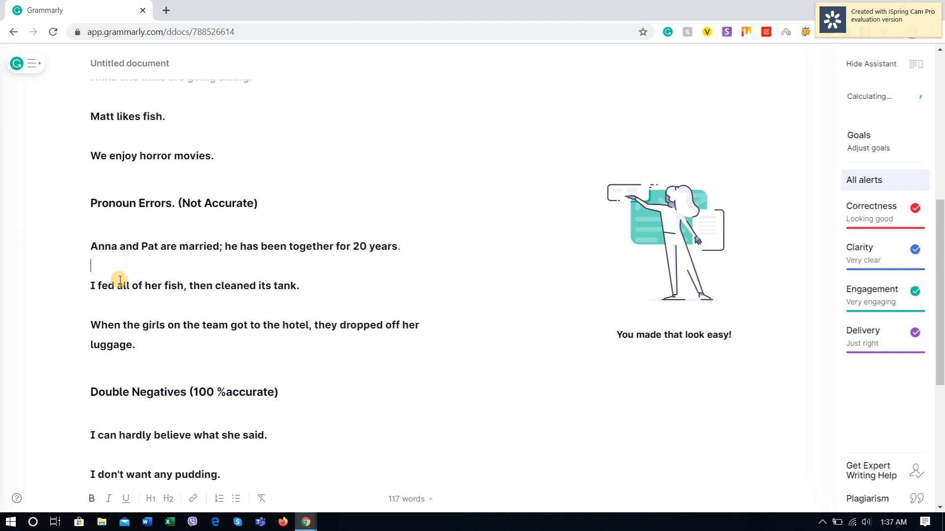
{"action": "scroll", "coordinate": [121, 280], "scroll_direction": "up", "scroll_amount": 5}
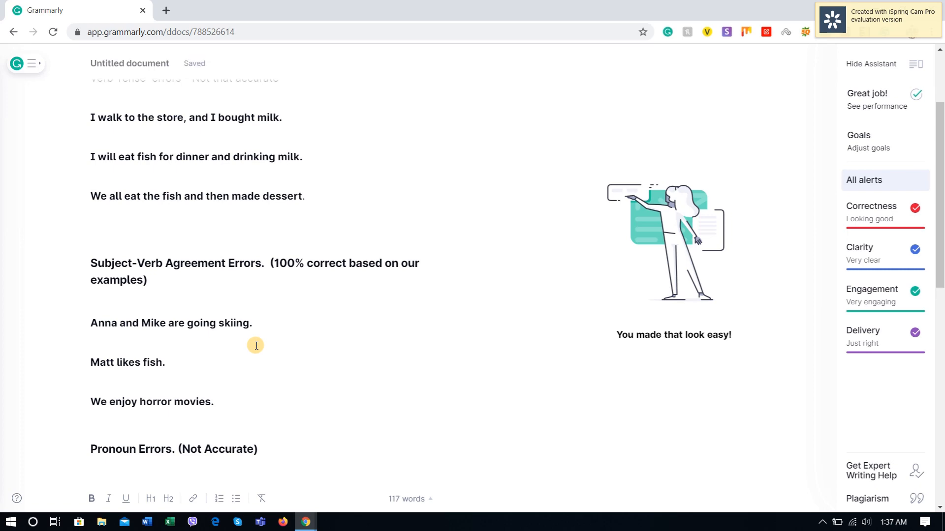
{"action": "scroll", "coordinate": [217, 266], "scroll_direction": "down", "scroll_amount": 7}
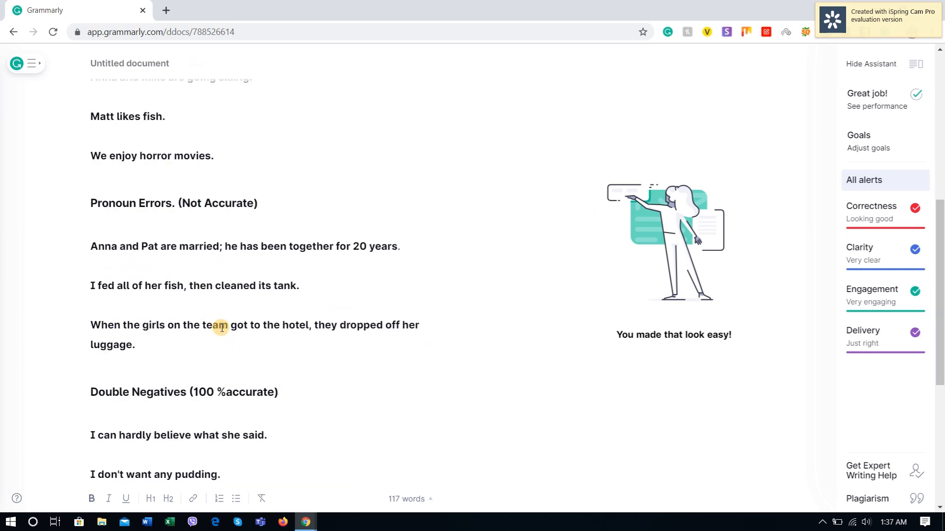
Step: Copy the "Sentence Fragments" heading from YourDictionary into Grammarly below "I won't do anything.", end it with a period and start a new line
{"action": "left_click", "coordinate": [141, 409]}
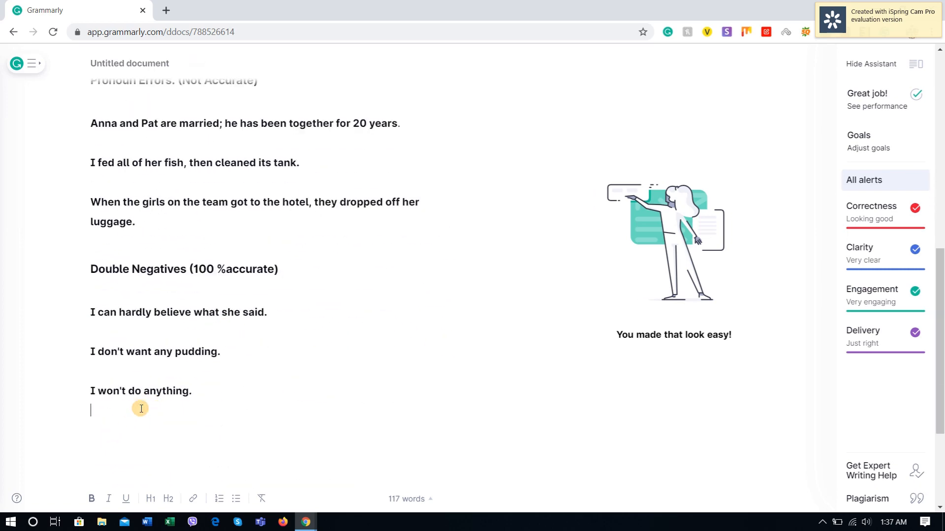
{"action": "key", "text": "Return"}
{"action": "key", "text": "alt+Tab"}
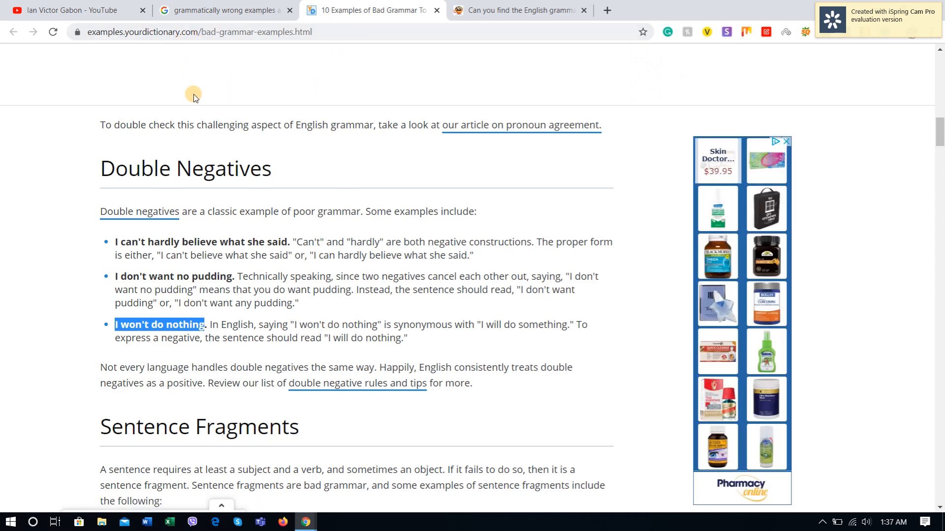
{"action": "scroll", "coordinate": [262, 288], "scroll_direction": "up", "scroll_amount": 7}
{"action": "scroll", "coordinate": [263, 288], "scroll_direction": "down", "scroll_amount": 7}
{"action": "key", "text": "alt+Tab"}
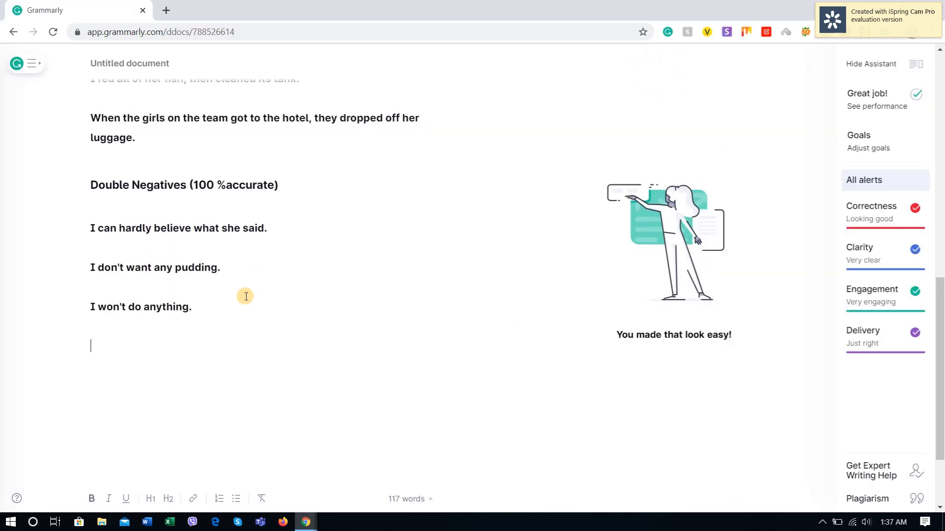
{"action": "key", "text": "alt+Tab"}
{"action": "scroll", "coordinate": [253, 358], "scroll_direction": "down", "scroll_amount": 1}
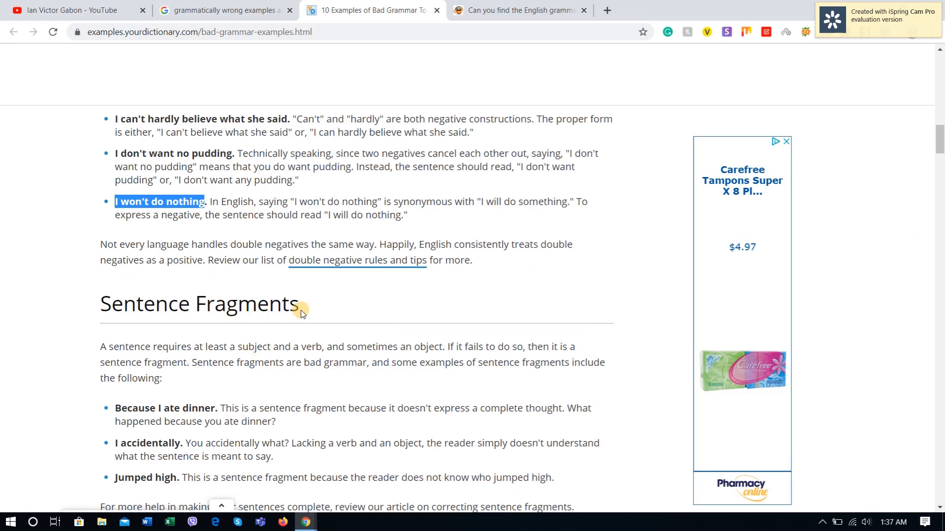
{"action": "left_click_drag", "start_coordinate": [299, 306], "coordinate": [105, 305]}
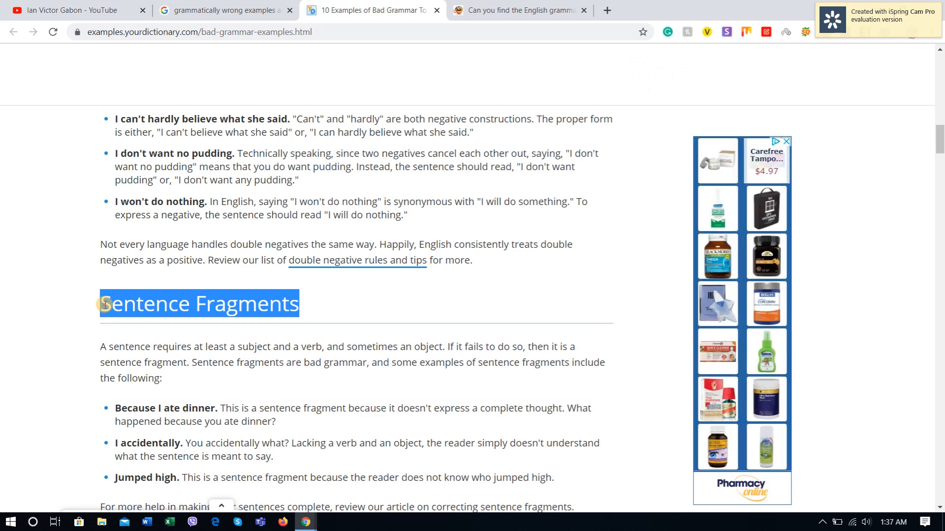
{"action": "key", "text": "alt+Tab"}
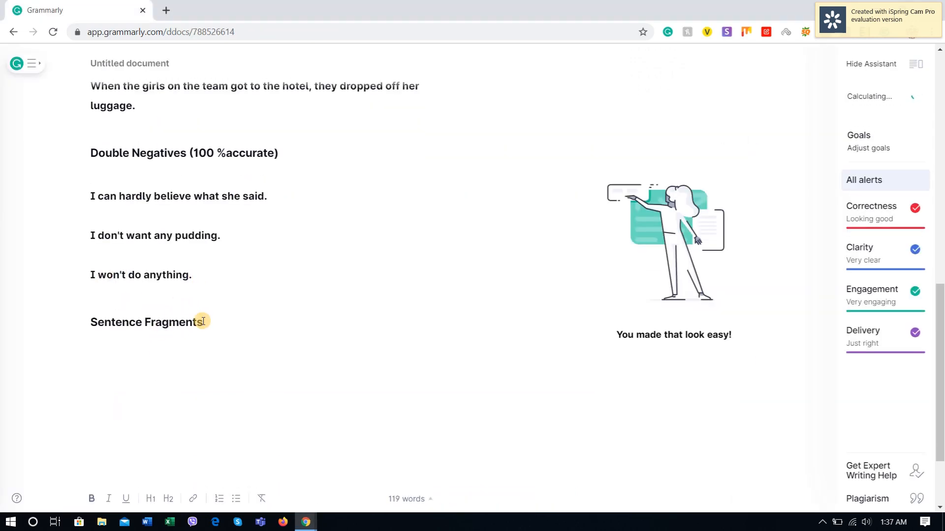
{"action": "left_click", "coordinate": [210, 327]}
{"action": "key", "text": "Return"}
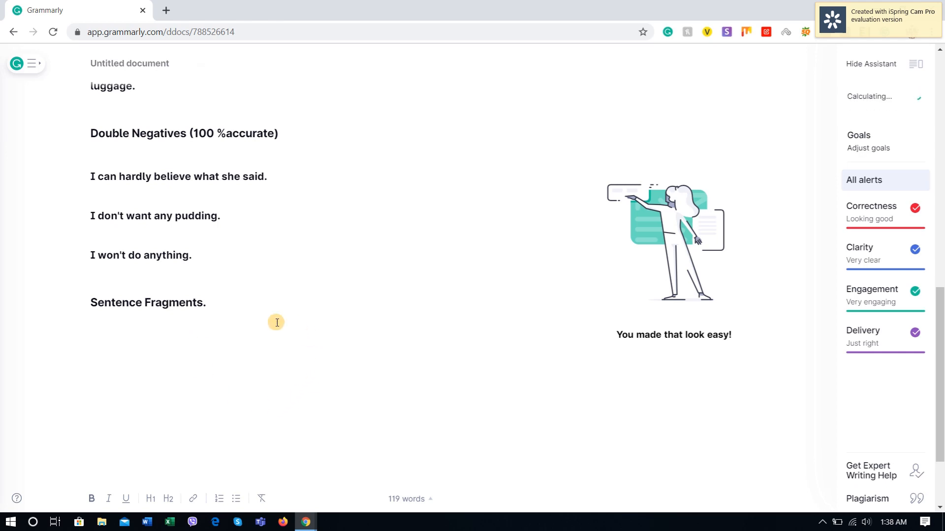
Step: Copy "Because I ate dinner." from YourDictionary, paste it under Grammarly's "Sentence Fragments." heading and open its alert details
{"action": "left_click", "coordinate": [221, 297]}
{"action": "left_click", "coordinate": [165, 330]}
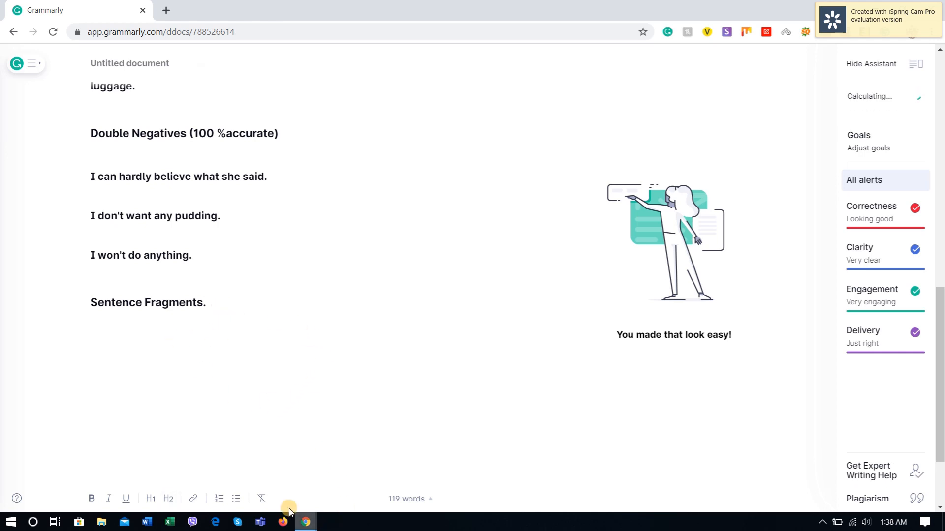
{"action": "left_click", "coordinate": [306, 521]}
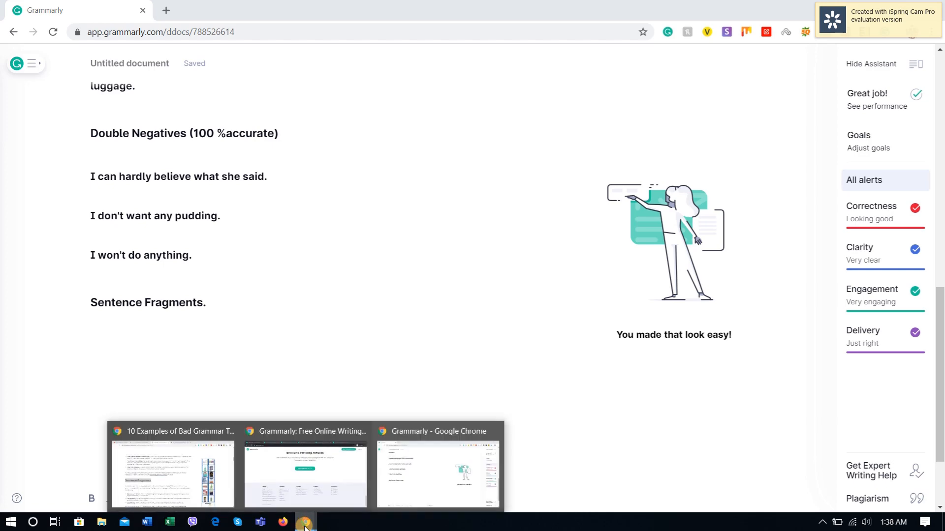
{"action": "left_click", "coordinate": [155, 481]}
{"action": "scroll", "coordinate": [231, 242], "scroll_direction": "down", "scroll_amount": 5}
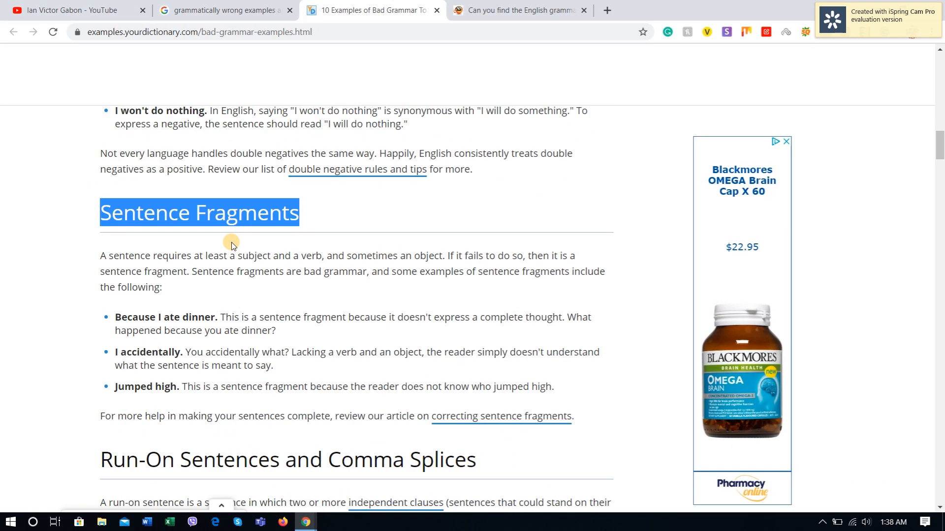
{"action": "left_click_drag", "start_coordinate": [113, 162], "coordinate": [218, 161]}
{"action": "key", "text": "ctrl+c"}
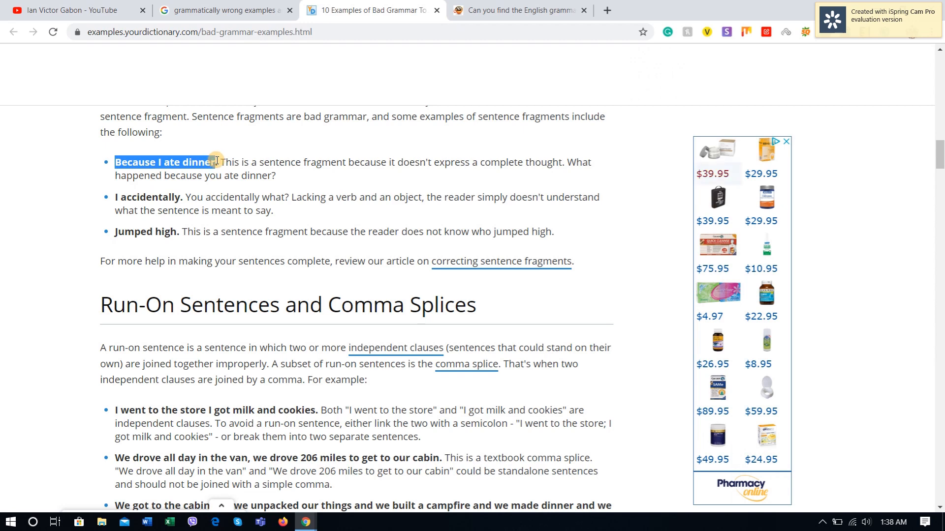
{"action": "key", "text": "alt+Tab"}
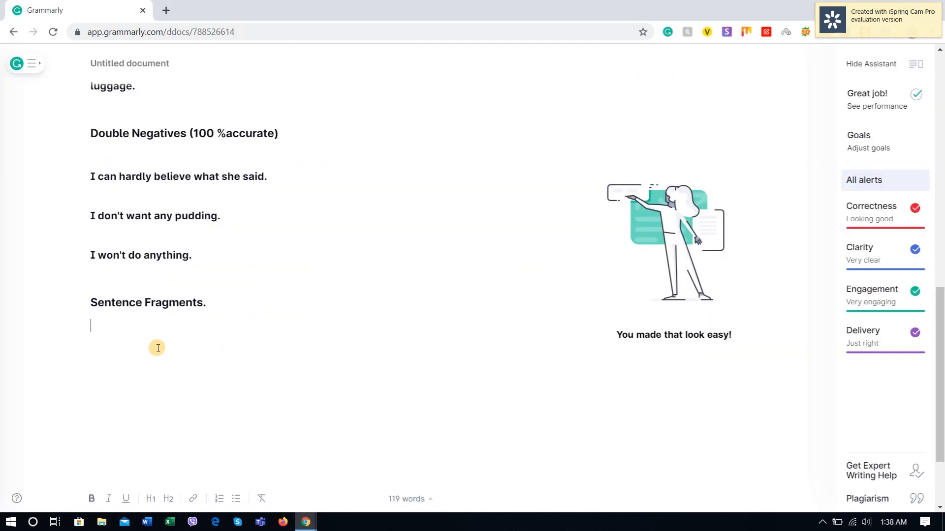
{"action": "key", "text": "ctrl+v"}
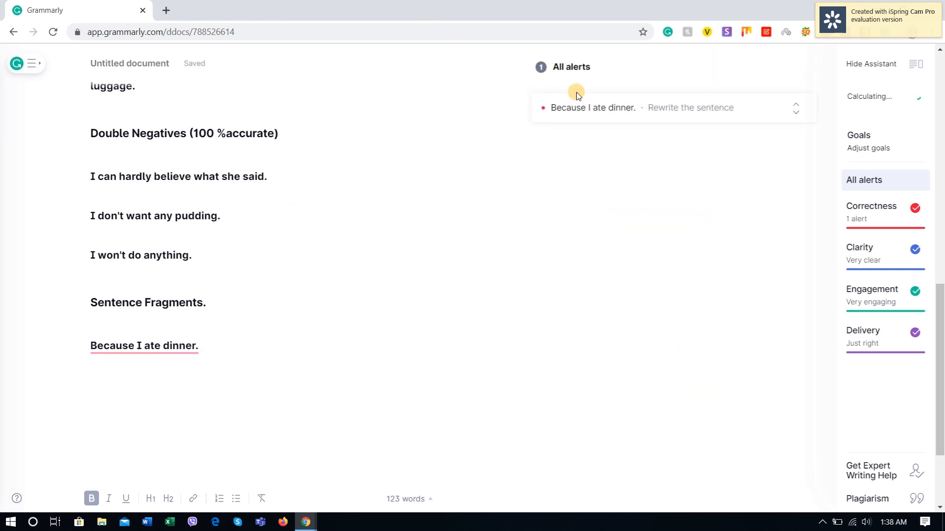
{"action": "left_click", "coordinate": [651, 108]}
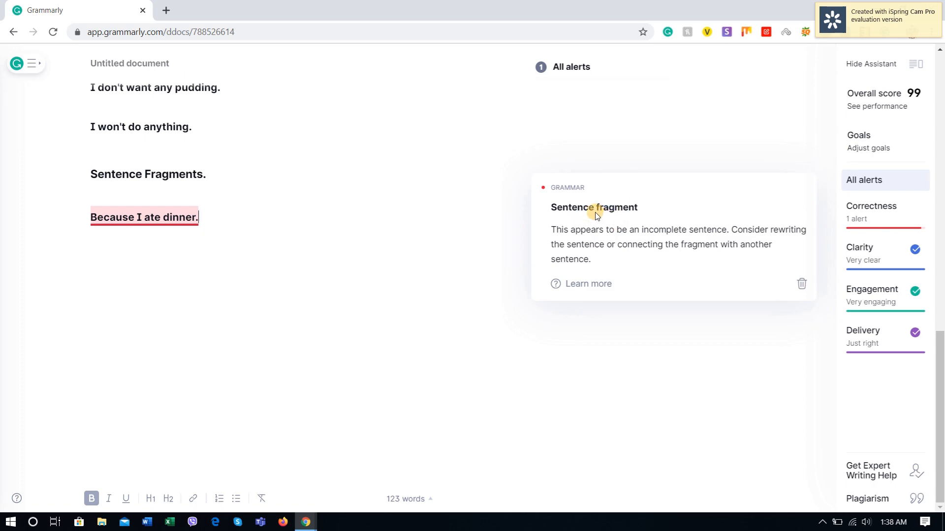
Step: Copy "I accidentally." from YourDictionary into a new line below Grammarly's dinner sentence and open its alert details
{"action": "left_click", "coordinate": [232, 200]}
{"action": "left_click", "coordinate": [224, 216]}
{"action": "key", "text": "Return"}
{"action": "key", "text": "Return"}
{"action": "key", "text": "alt+Tab"}
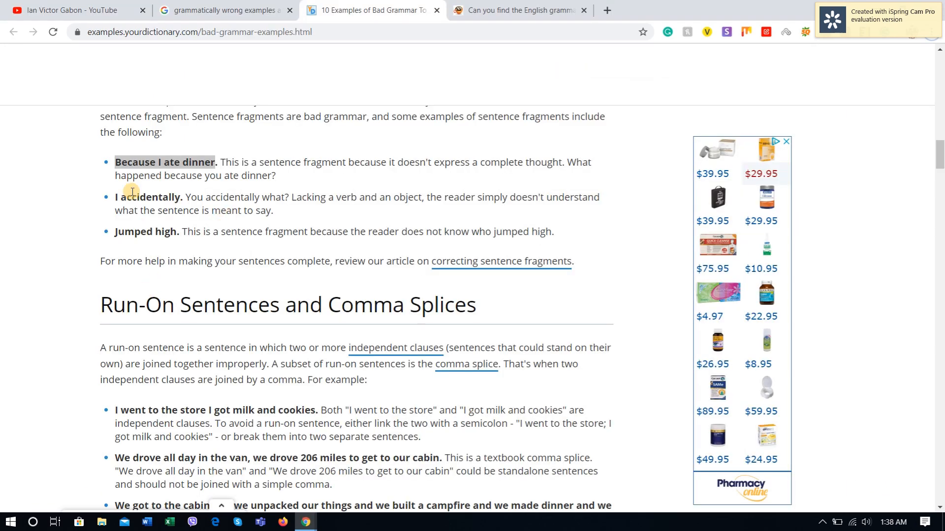
{"action": "left_click_drag", "start_coordinate": [118, 197], "coordinate": [182, 199]}
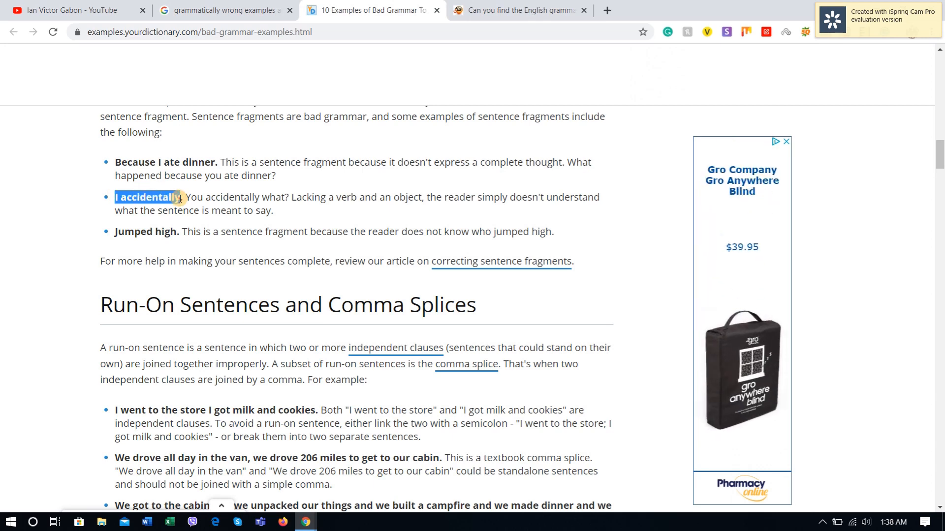
{"action": "key", "text": "ctrl+c"}
{"action": "key", "text": "alt+Tab"}
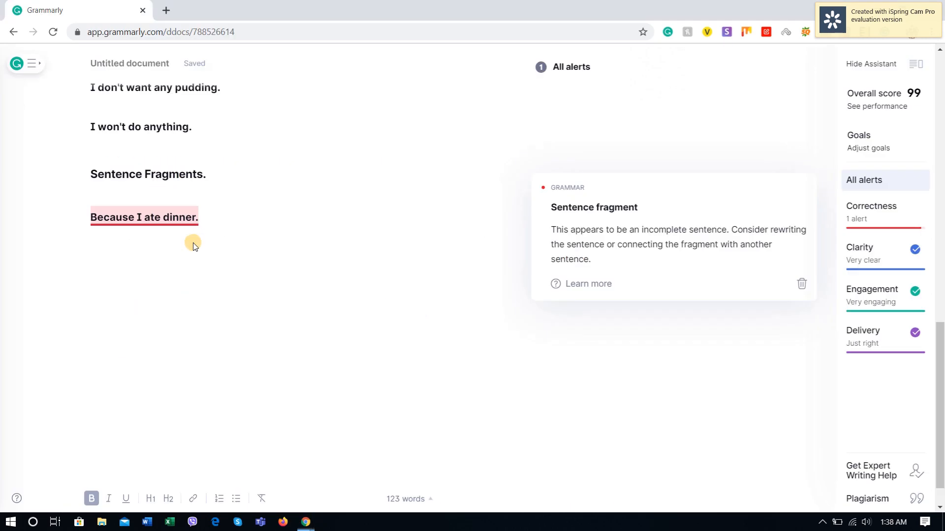
{"action": "key", "text": "ctrl+v"}
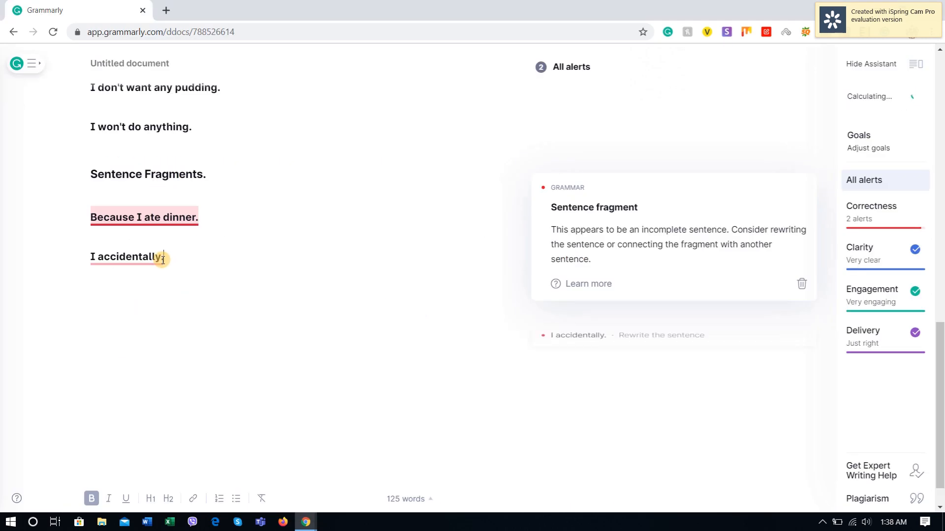
{"action": "left_click", "coordinate": [269, 269]}
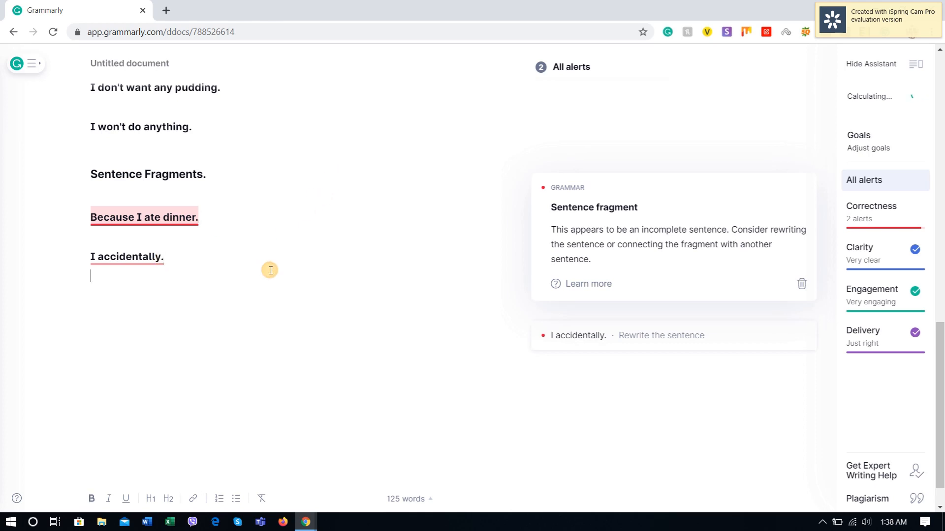
{"action": "left_click", "coordinate": [585, 334]}
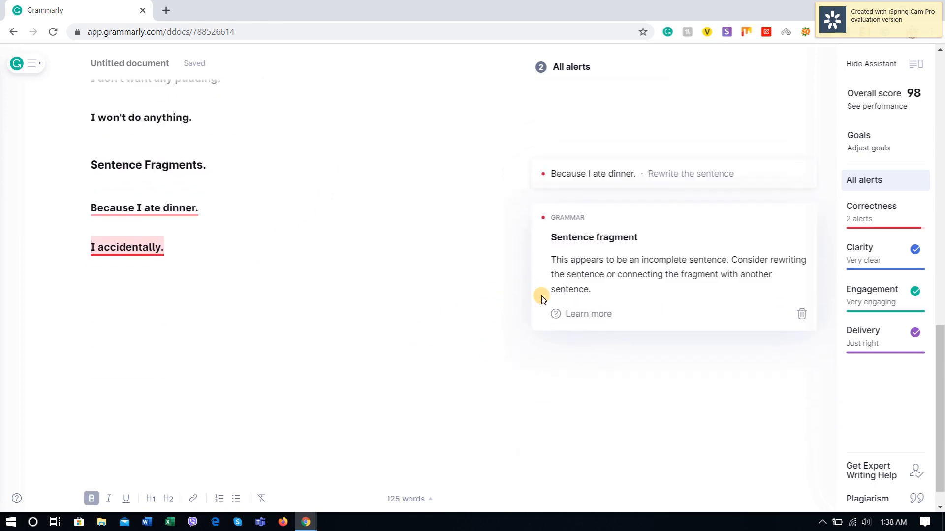
Step: Copy "Jumped high." from YourDictionary and paste it below "I accidentally." in Grammarly
{"action": "left_click", "coordinate": [187, 226]}
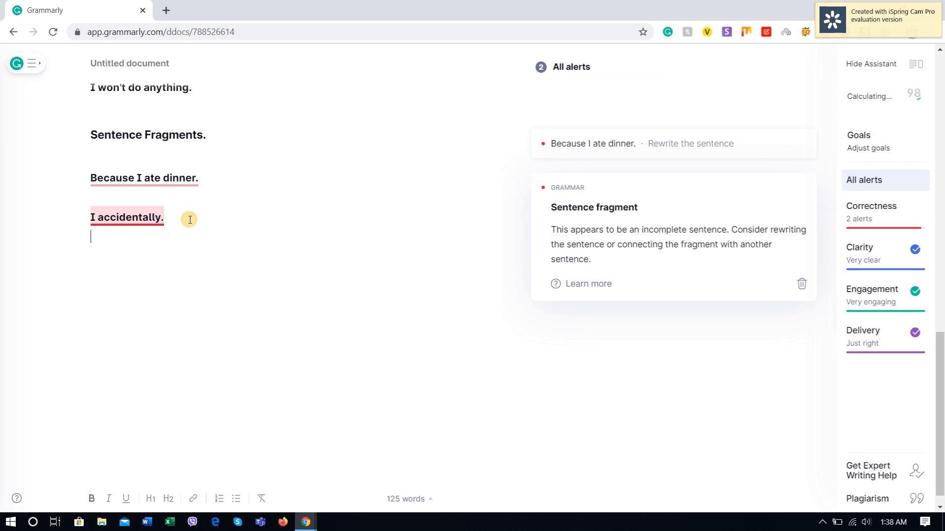
{"action": "key", "text": "alt+Tab"}
{"action": "left_click_drag", "start_coordinate": [115, 232], "coordinate": [177, 230]}
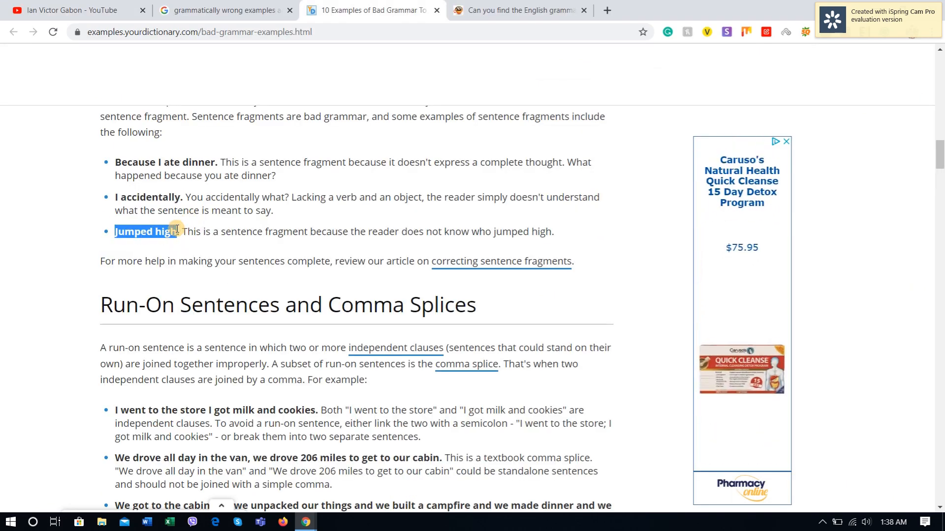
{"action": "key", "text": "alt+Tab"}
{"action": "key", "text": "ctrl+v"}
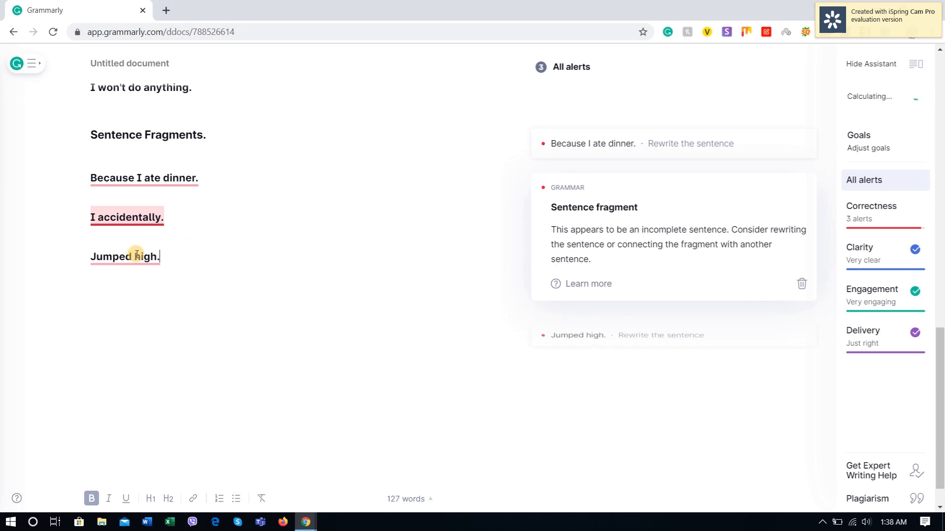
Step: Open the alert details for "Jumped high." and add the verdict "(100 Accurate)" beside the "Sentence Fragments." heading
{"action": "left_click", "coordinate": [665, 341]}
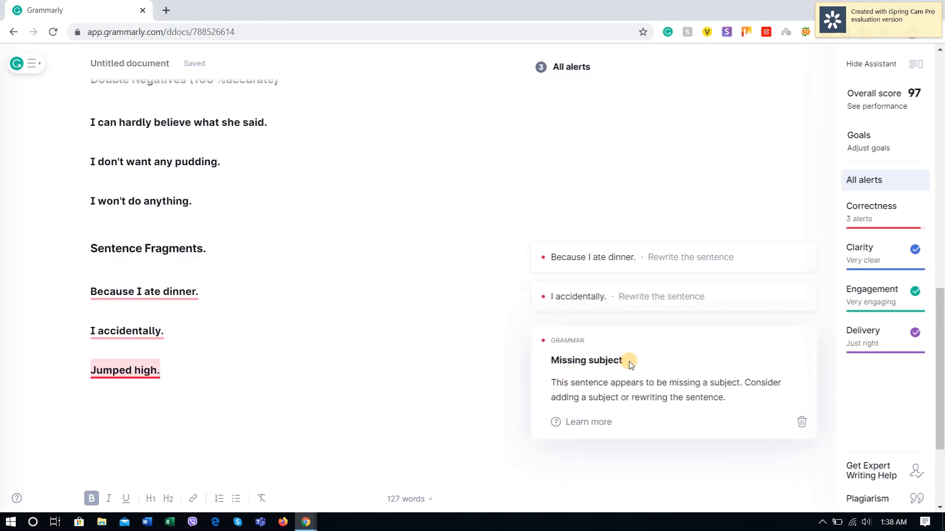
{"action": "left_click", "coordinate": [211, 368]}
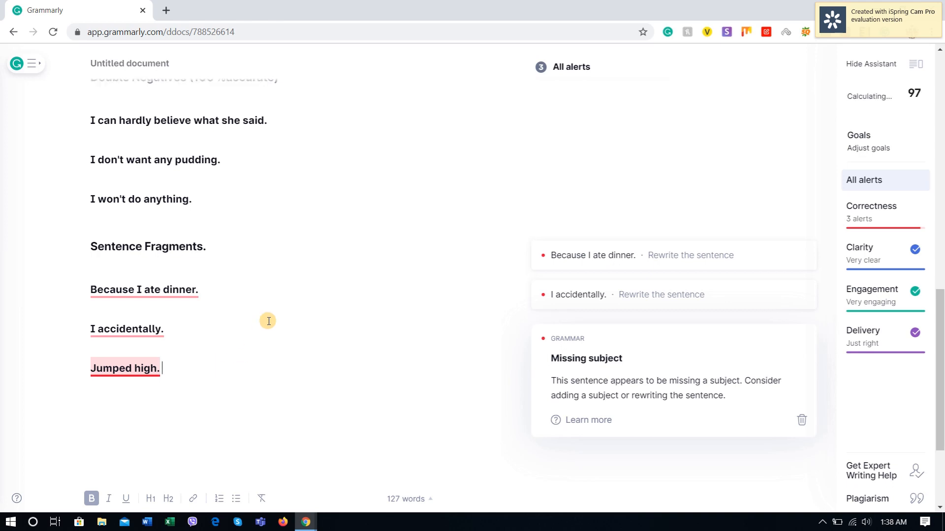
{"action": "left_click", "coordinate": [252, 220]}
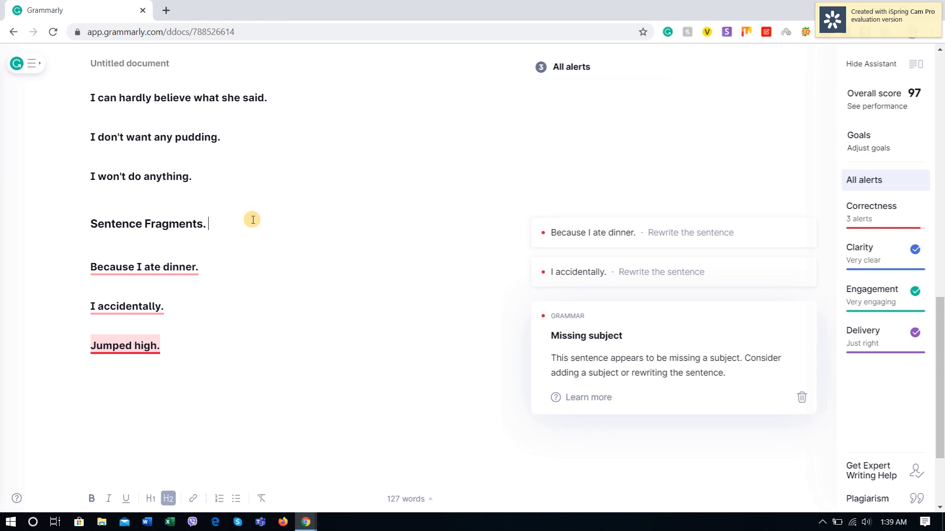
{"action": "type", "text": "(100 Accurate"}
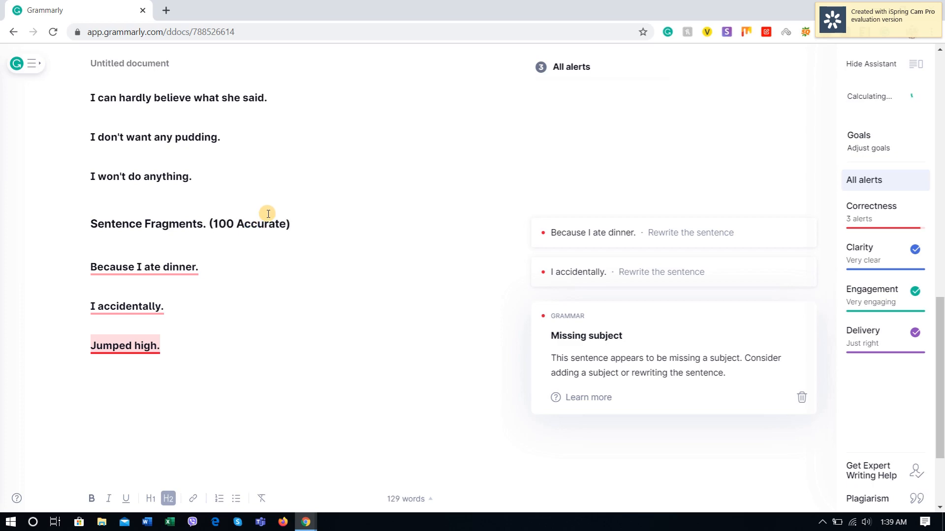
Step: Add the summary labels "Accurate" and "Not Accurate", separated by a blank line, above the "Verb Tense errors" line at the document's start
{"action": "scroll", "coordinate": [401, 154], "scroll_direction": "up", "scroll_amount": 15}
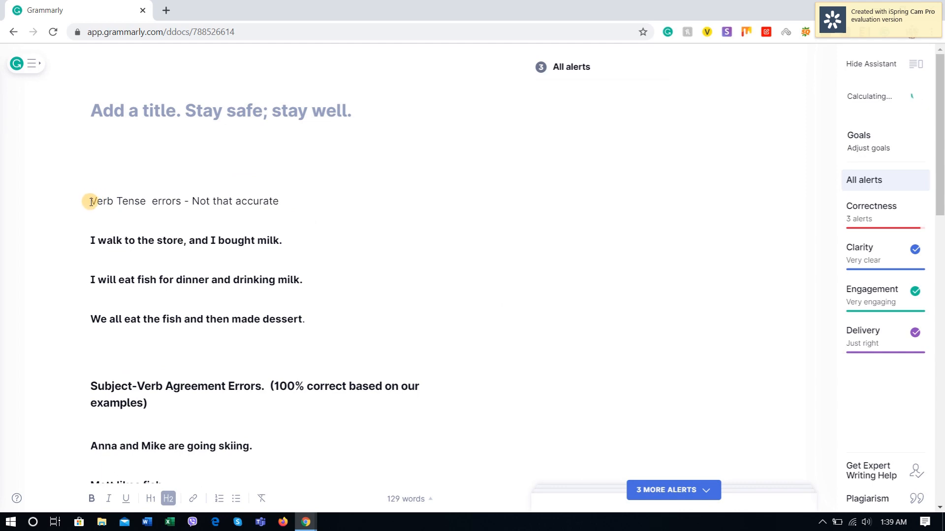
{"action": "left_click", "coordinate": [90, 201]}
{"action": "key", "text": "Return"}
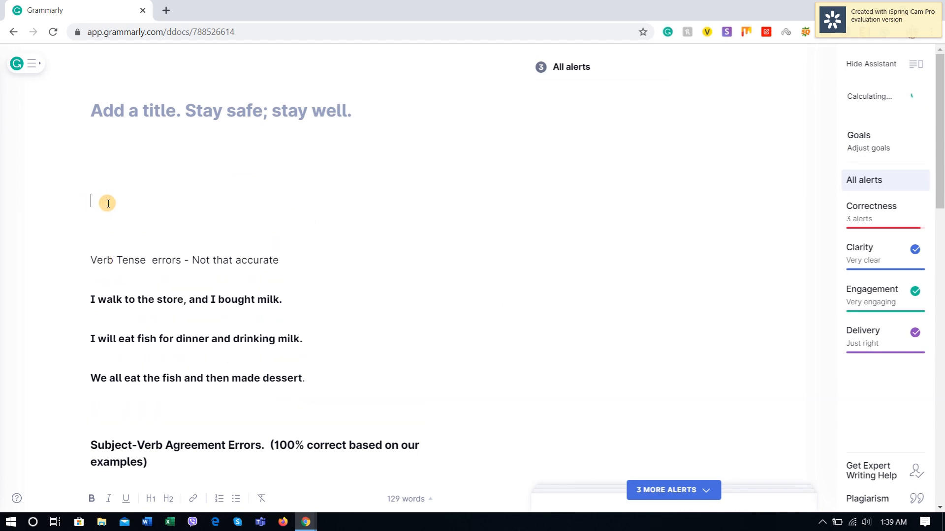
{"action": "type", "text": "Accurate"}
{"action": "key", "text": "Return"}
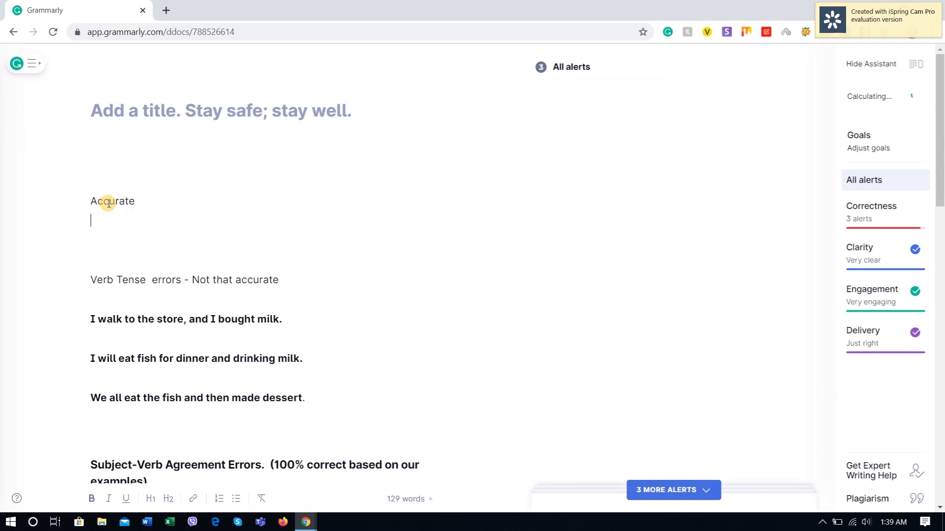
{"action": "type", "text": "Not Accurate"}
{"action": "left_click", "coordinate": [91, 221]}
{"action": "key", "text": "Return"}
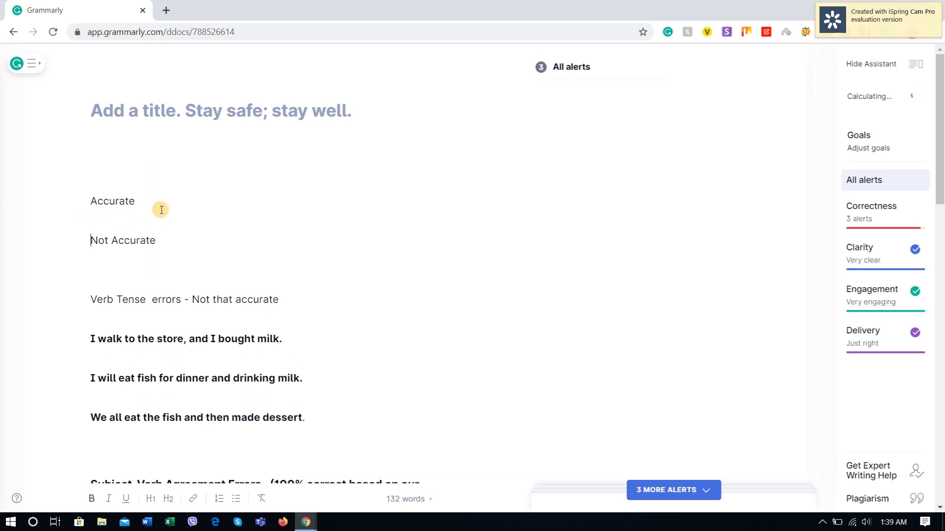
{"action": "left_click", "coordinate": [165, 205]}
Step: List "Verb Tense Error" directly under the "Not Accurate" label and start a new line below it
{"action": "scroll", "coordinate": [166, 213], "scroll_direction": "down", "scroll_amount": 2}
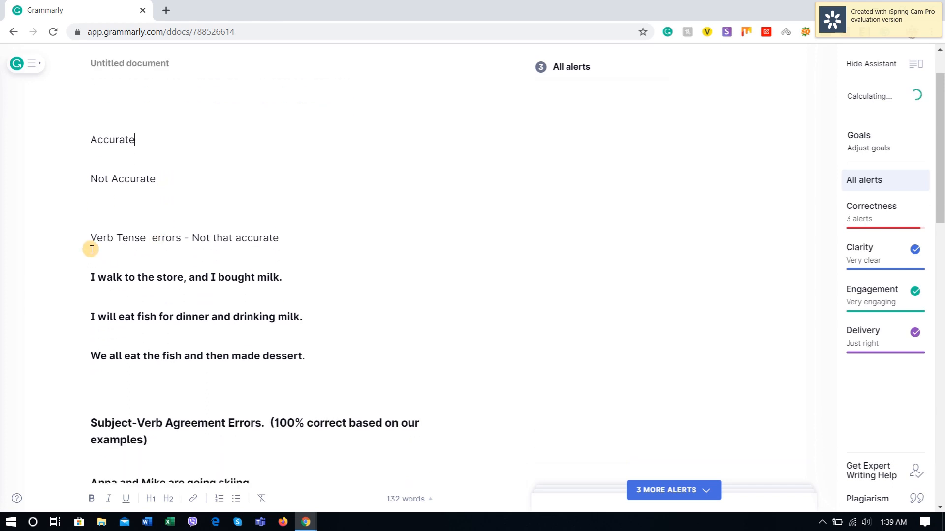
{"action": "left_click", "coordinate": [125, 196]}
{"action": "type", "text": "V"}
{"action": "type", "text": "erb Tesn"}
{"action": "type", "text": "ee"}
{"action": "key", "text": "Return"}
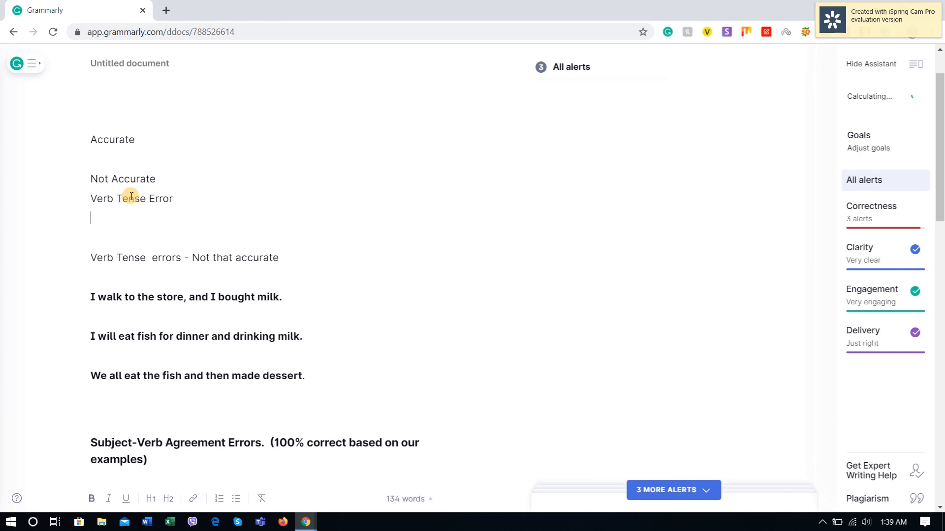
Step: Check the headings' verdicts and list "Pronoun Errors" below "Verb Tense Error" in the "Not Accurate" summary
{"action": "scroll", "coordinate": [132, 196], "scroll_direction": "down", "scroll_amount": 7}
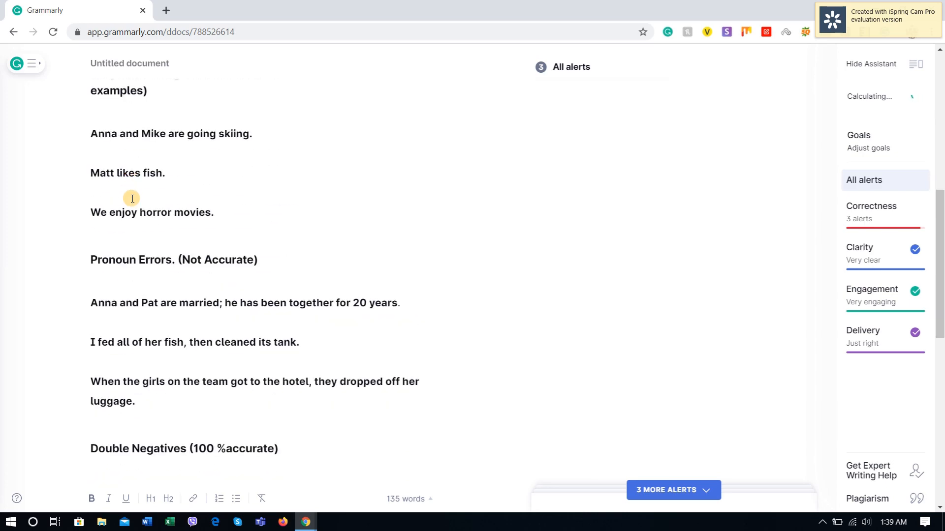
{"action": "scroll", "coordinate": [132, 198], "scroll_direction": "up", "scroll_amount": 3}
{"action": "scroll", "coordinate": [132, 198], "scroll_direction": "up", "scroll_amount": 6}
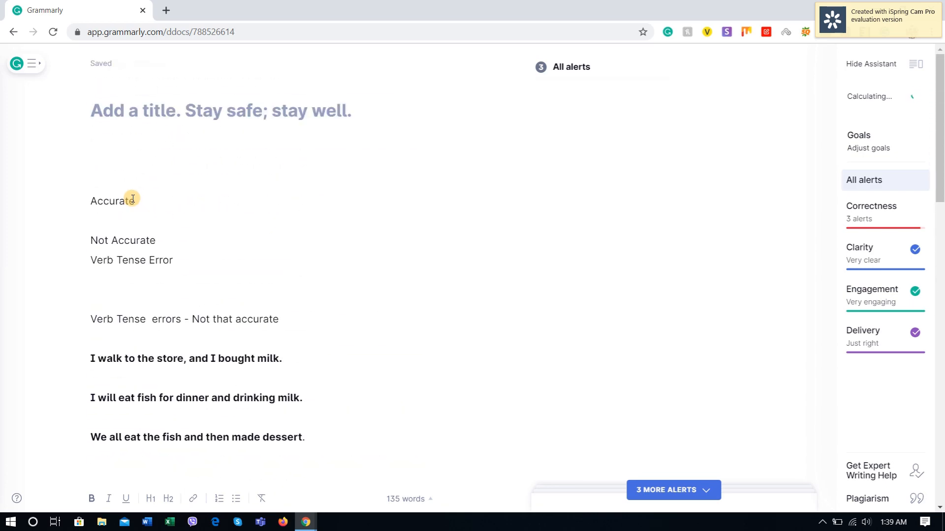
{"action": "type", "text": "Pronound Errors"}
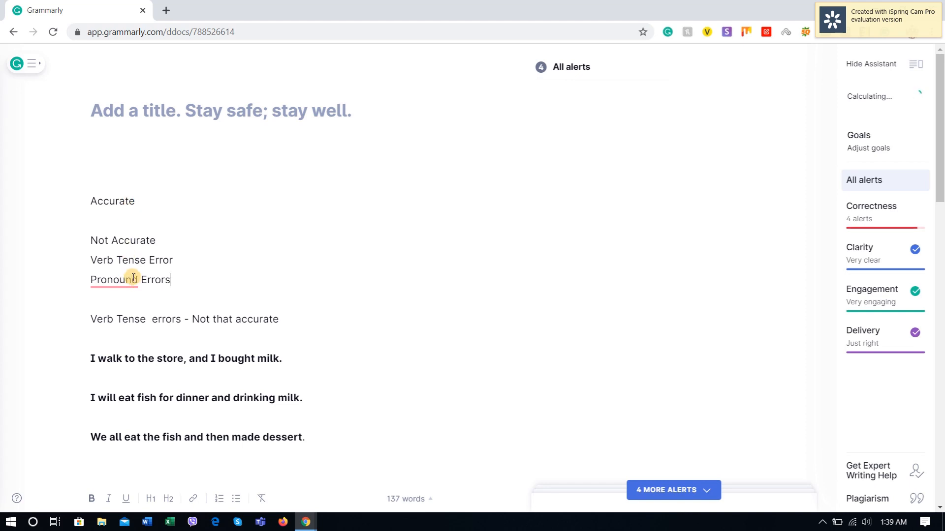
{"action": "left_click", "coordinate": [139, 279]}
{"action": "key", "text": "BackSpace"}
{"action": "left_click", "coordinate": [220, 277]}
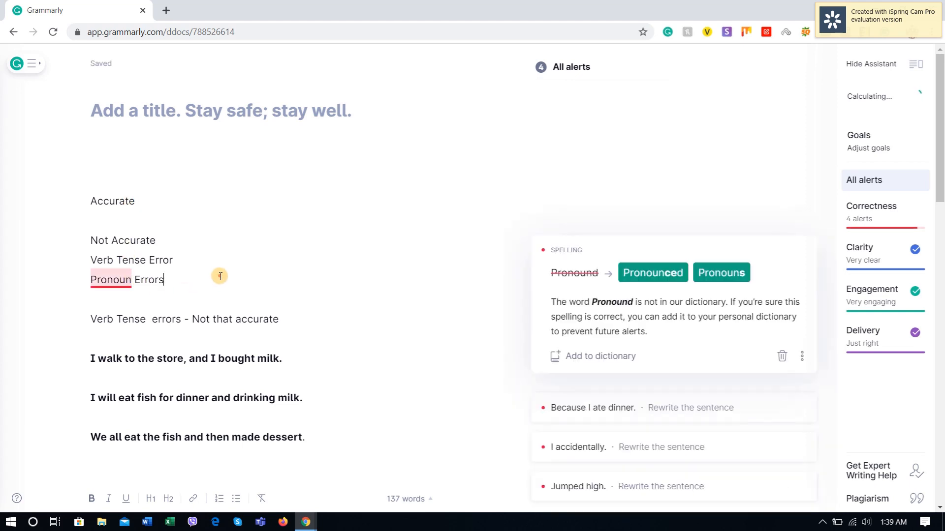
Step: Review the remaining headings' verdicts and list "SVA" under the "Accurate" label, leaving a blank line between them
{"action": "scroll", "coordinate": [220, 277], "scroll_direction": "down", "scroll_amount": 7}
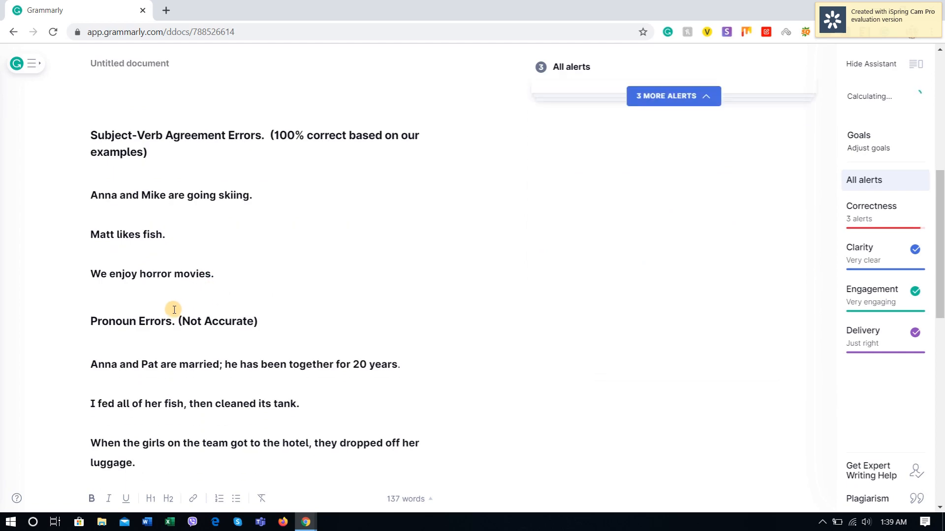
{"action": "scroll", "coordinate": [174, 310], "scroll_direction": "down", "scroll_amount": 8}
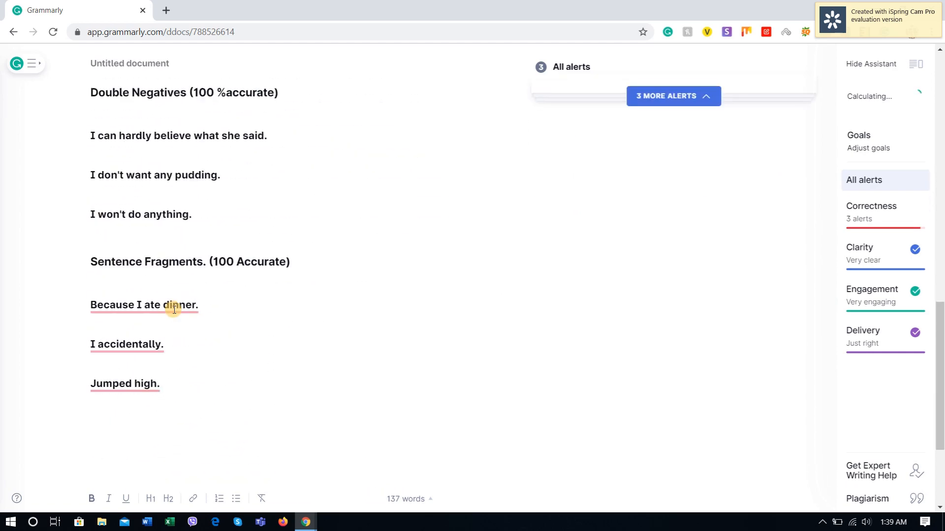
{"action": "scroll", "coordinate": [174, 309], "scroll_direction": "up", "scroll_amount": 5}
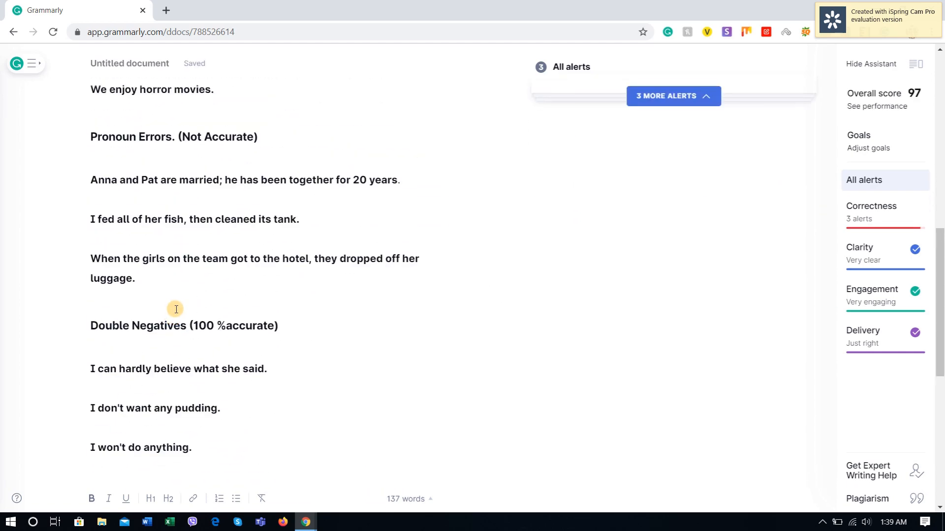
{"action": "scroll", "coordinate": [175, 309], "scroll_direction": "up", "scroll_amount": 10}
{"action": "left_click", "coordinate": [152, 135]}
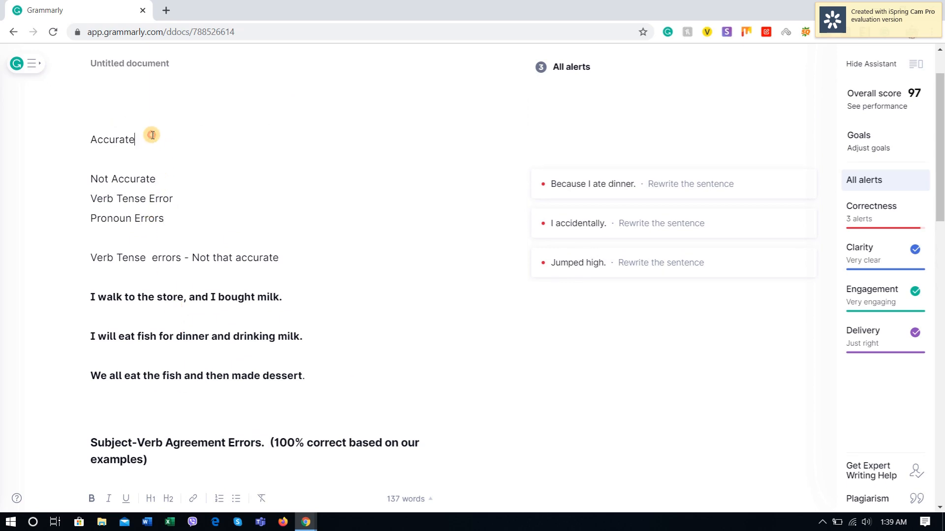
{"action": "key", "text": "Return"}
{"action": "key", "text": "Return"}
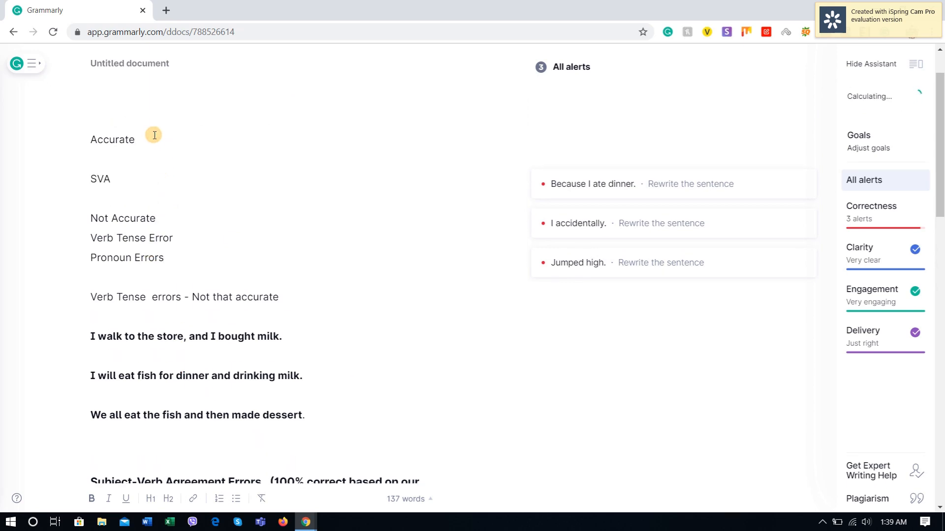
Step: Check the verdicts further down and list "Double Negatives" below "SVA" in the "Accurate" summary, followed by a new line
{"action": "scroll", "coordinate": [162, 157], "scroll_direction": "down", "scroll_amount": 7}
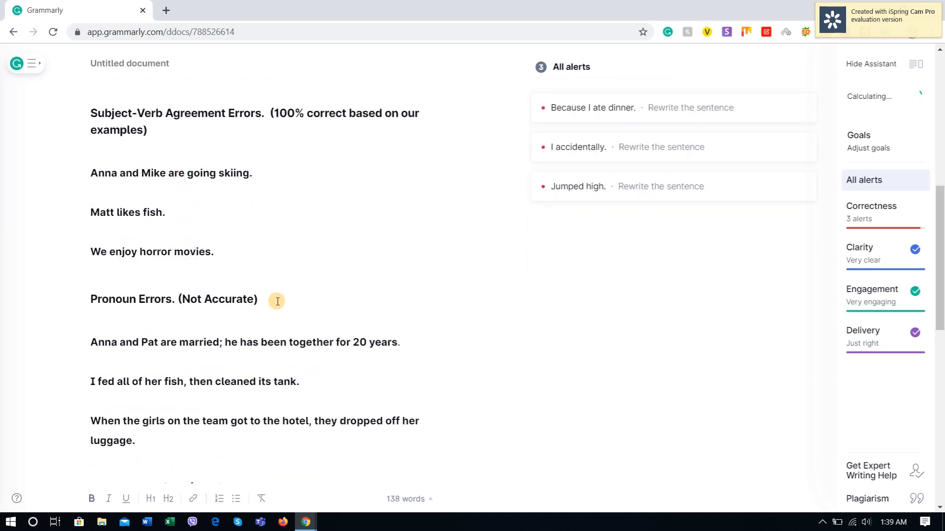
{"action": "scroll", "coordinate": [277, 301], "scroll_direction": "up", "scroll_amount": 2}
{"action": "scroll", "coordinate": [277, 301], "scroll_direction": "down", "scroll_amount": 7}
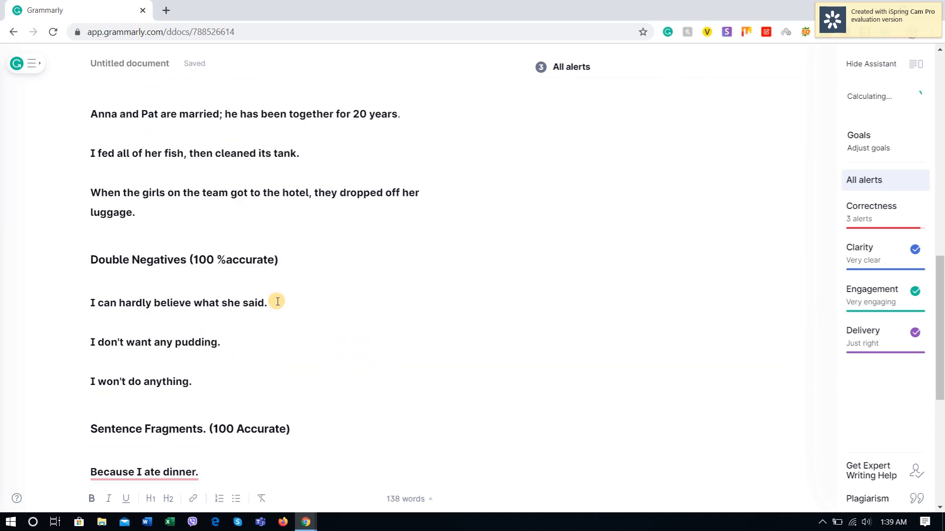
{"action": "scroll", "coordinate": [201, 222], "scroll_direction": "up", "scroll_amount": 5}
{"action": "scroll", "coordinate": [156, 162], "scroll_direction": "up", "scroll_amount": 4}
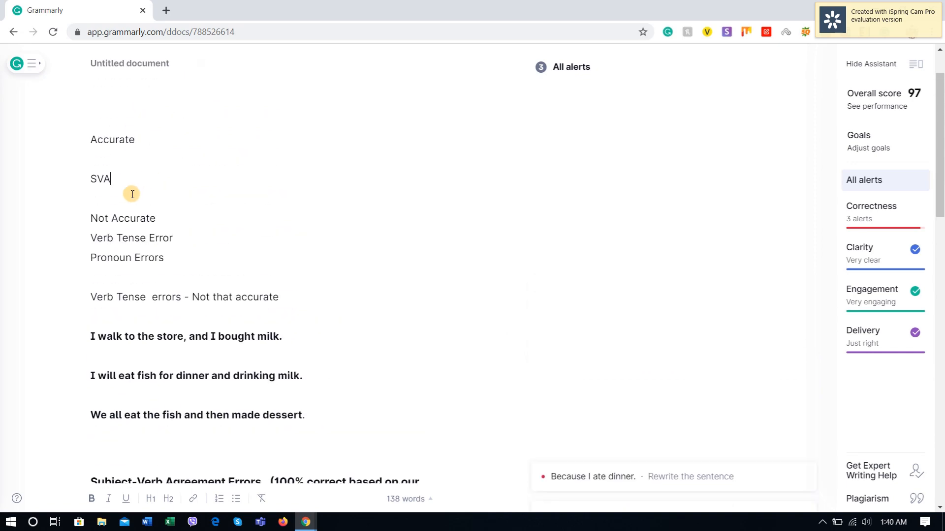
{"action": "left_click", "coordinate": [136, 179]}
{"action": "key", "text": "Return"}
{"action": "type", "text": "Double Negatives"}
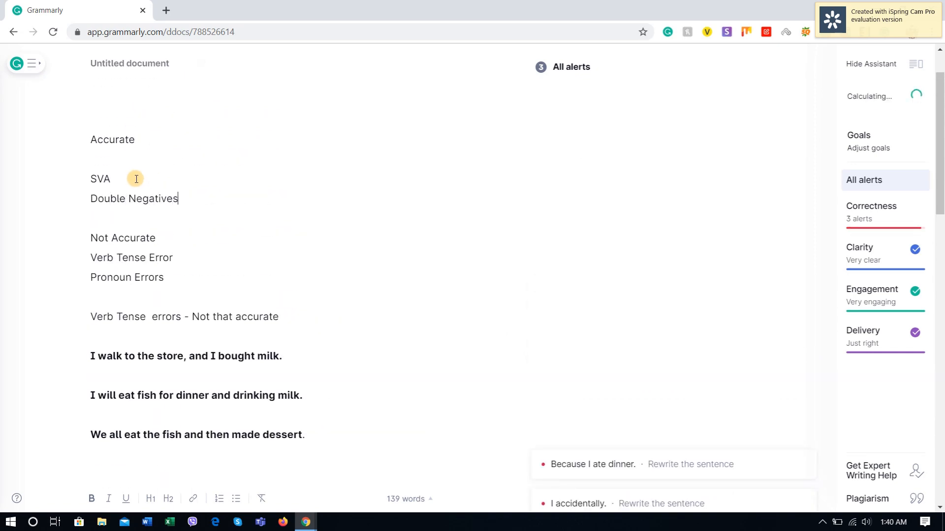
{"action": "key", "text": "Return"}
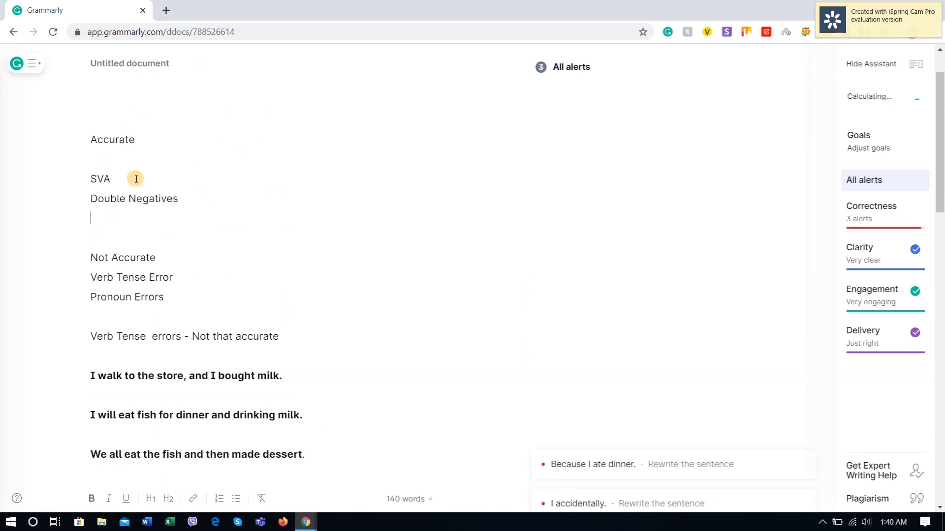
Step: List "Sentence Fragments" below "Double Negatives" and insert a blank line beneath the "Not Accurate" label
{"action": "scroll", "coordinate": [222, 289], "scroll_direction": "down", "scroll_amount": 15}
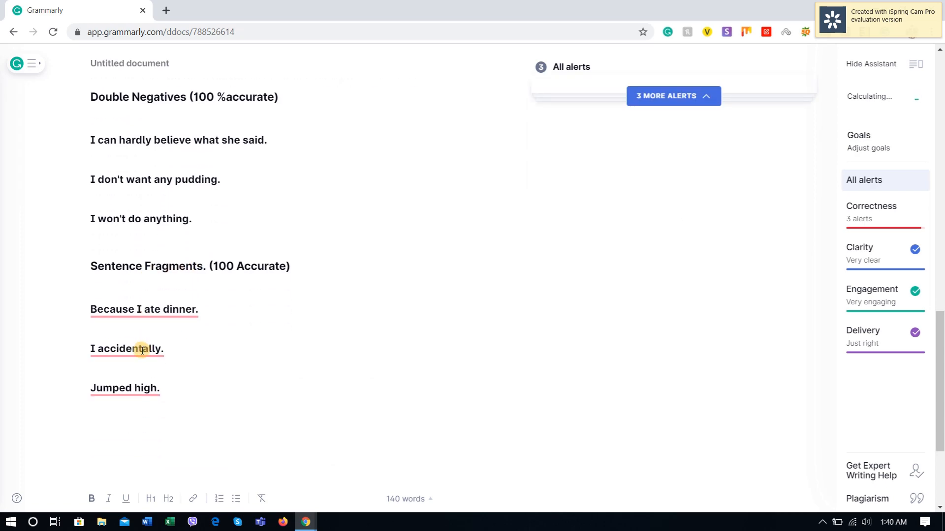
{"action": "scroll", "coordinate": [144, 349], "scroll_direction": "up", "scroll_amount": 15}
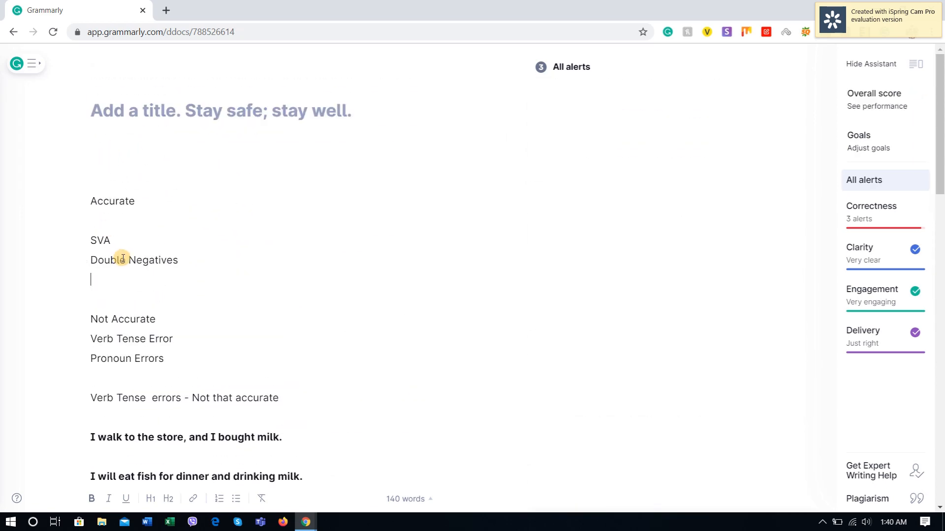
{"action": "type", "text": "Sentence Fragments"}
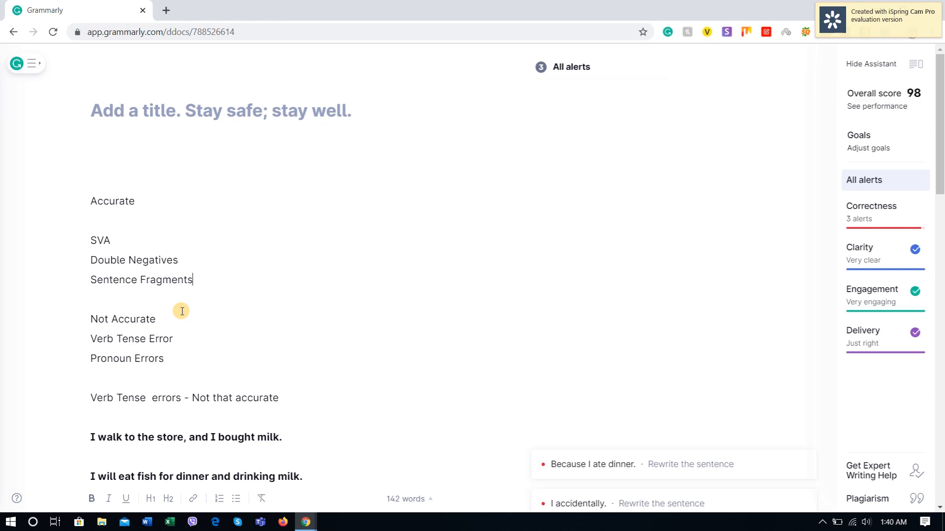
{"action": "left_click", "coordinate": [173, 318]}
{"action": "key", "text": "Return"}
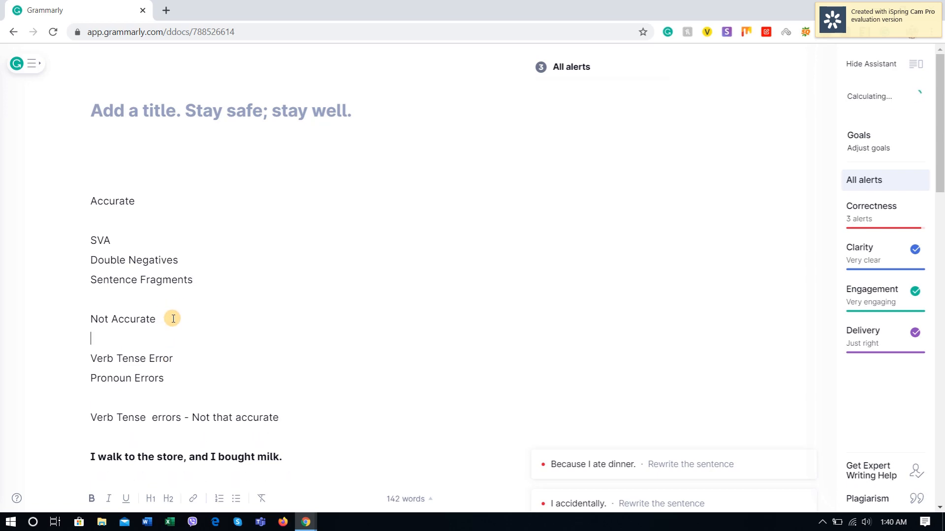
Step: Copy the "Run-On Sentences and Comma Splices" heading from YourDictionary into Grammarly below "Jumped high.", end it with a period and start a new line
{"action": "scroll", "coordinate": [173, 319], "scroll_direction": "down", "scroll_amount": 20}
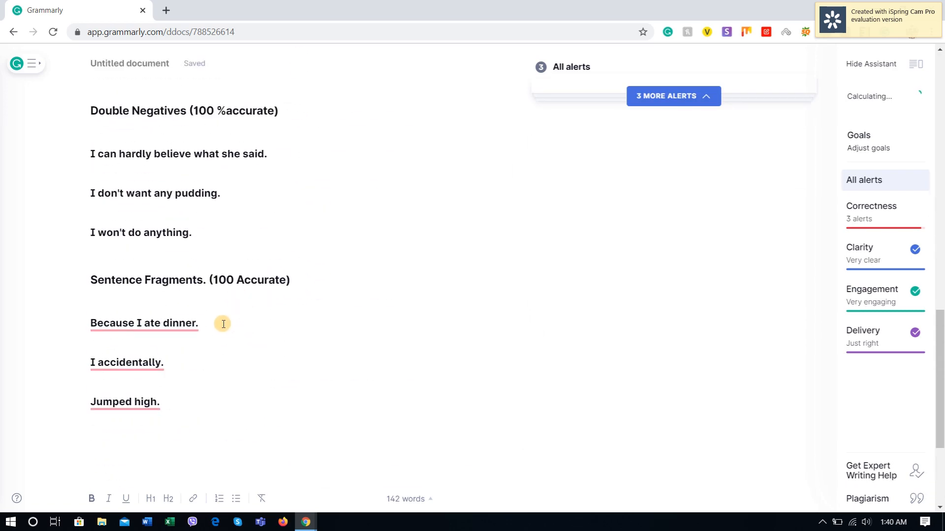
{"action": "left_click", "coordinate": [164, 437]}
{"action": "key", "text": "alt+Tab"}
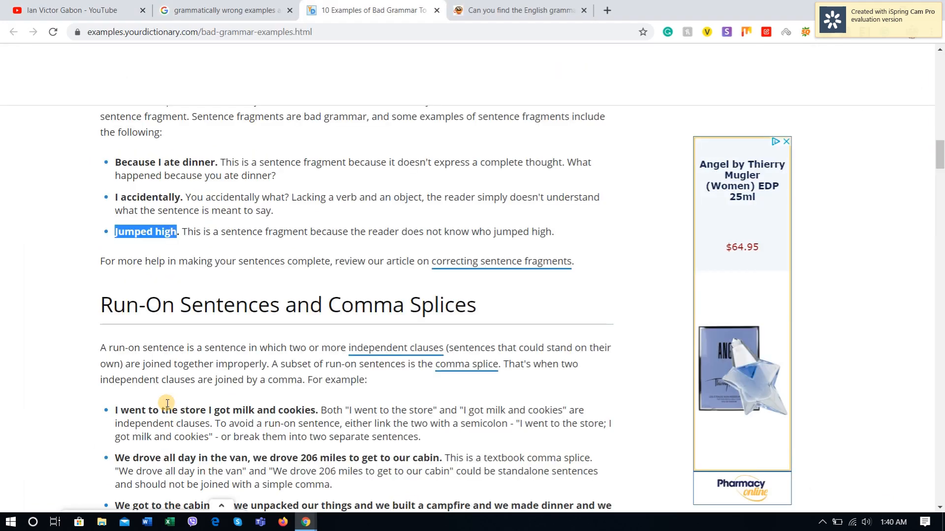
{"action": "left_click_drag", "start_coordinate": [101, 303], "coordinate": [508, 308]}
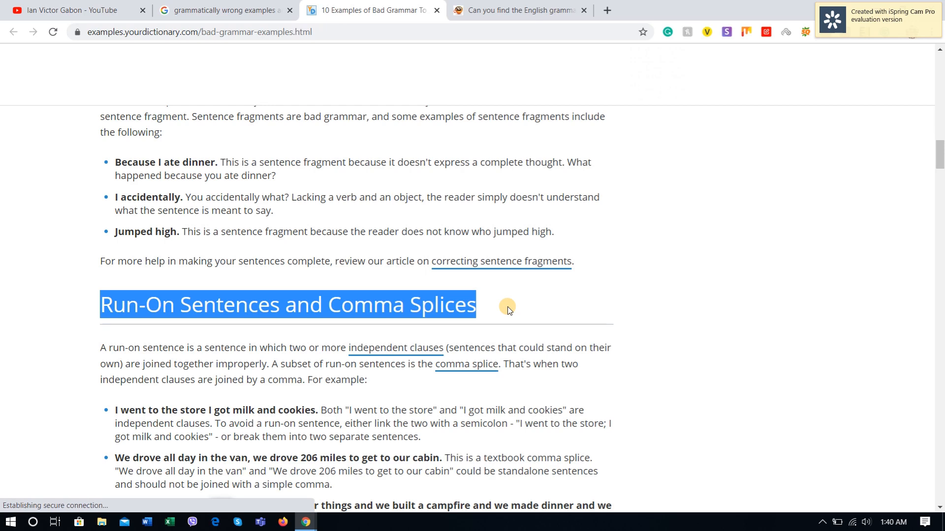
{"action": "key", "text": "ctrl+c"}
{"action": "key", "text": "alt+Tab"}
{"action": "key", "text": "ctrl+v"}
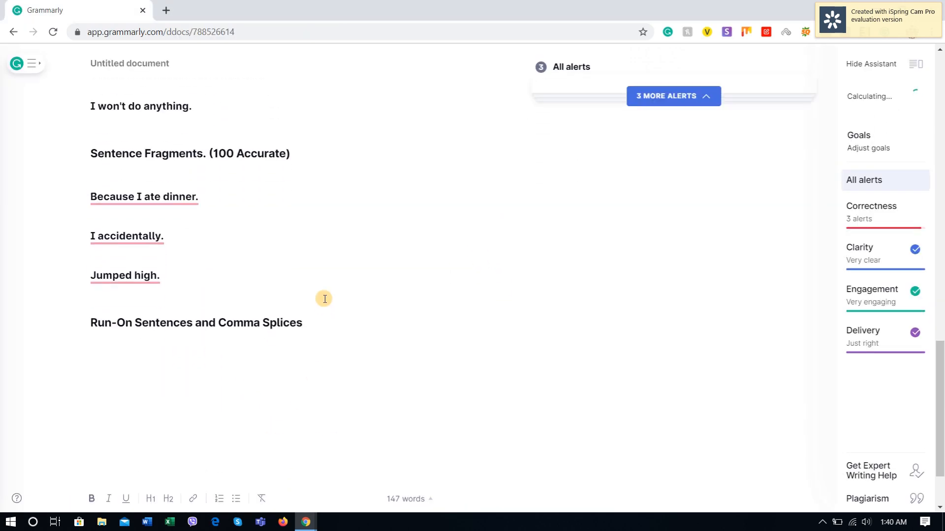
{"action": "left_click", "coordinate": [312, 323]}
{"action": "type", "text": "."}
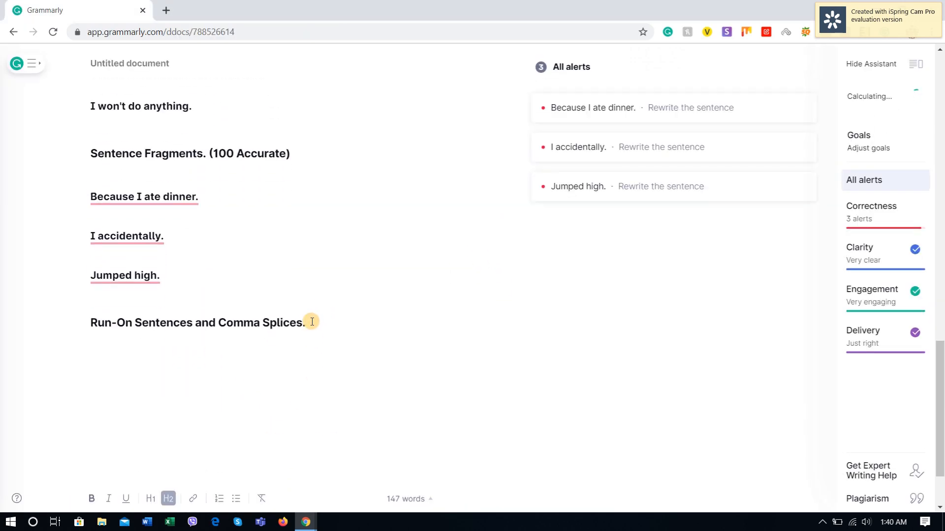
{"action": "key", "text": "Return"}
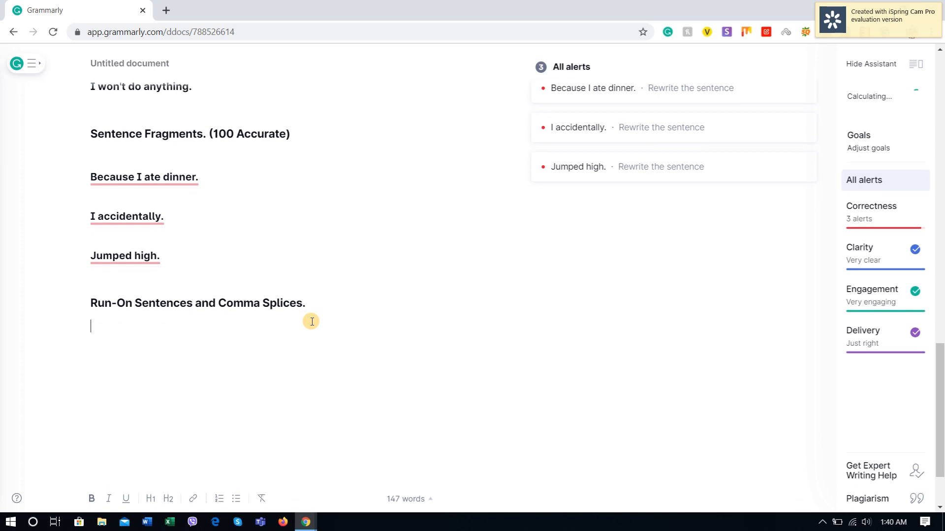
Step: Copy "I went to the store I got milk and cookies" from YourDictionary into Grammarly under the Run-On Sentences heading and end it with a period
{"action": "key", "text": "alt+Tab"}
{"action": "scroll", "coordinate": [266, 197], "scroll_direction": "down", "scroll_amount": 6}
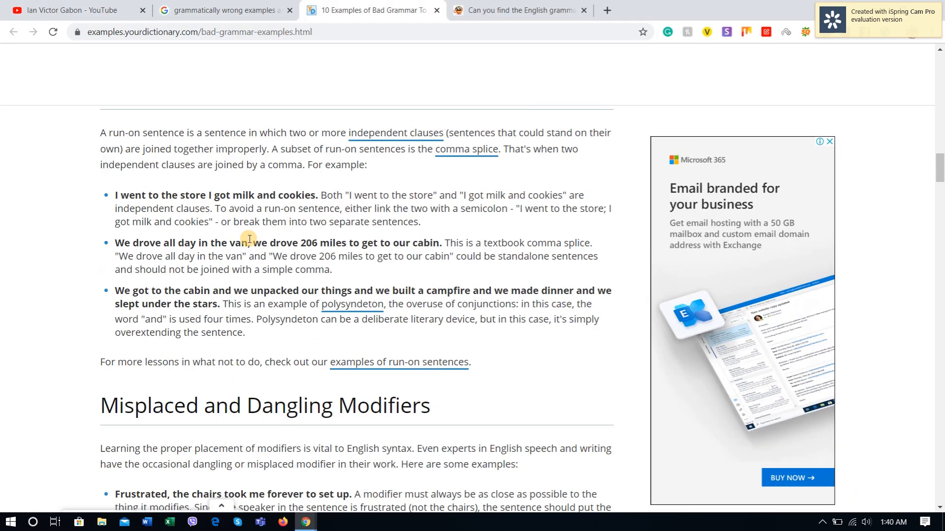
{"action": "scroll", "coordinate": [190, 252], "scroll_direction": "up", "scroll_amount": 4}
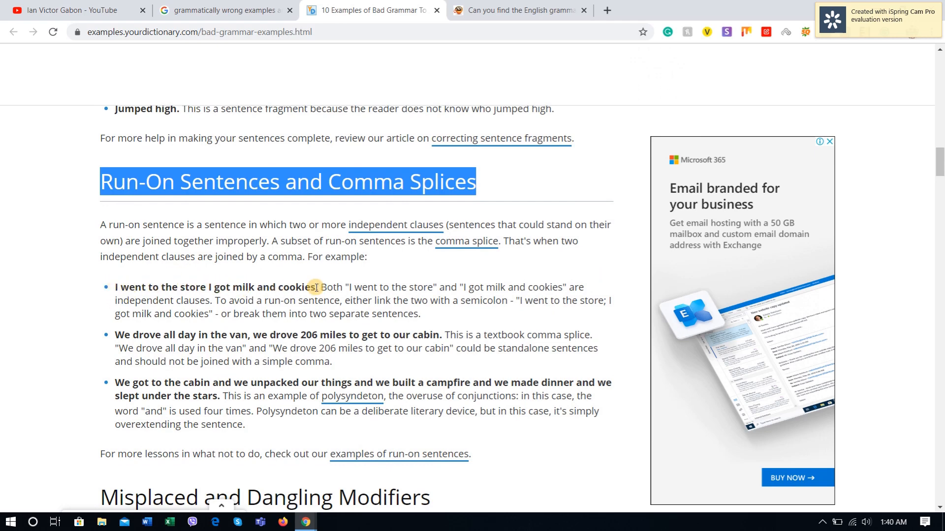
{"action": "left_click_drag", "start_coordinate": [316, 289], "coordinate": [114, 290]}
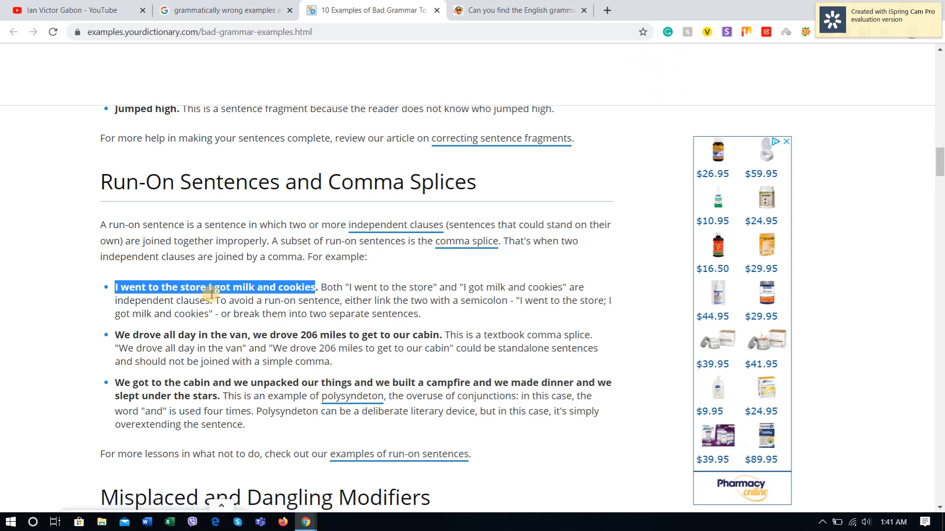
{"action": "key", "text": "ctrl+c"}
{"action": "key", "text": "alt+Tab"}
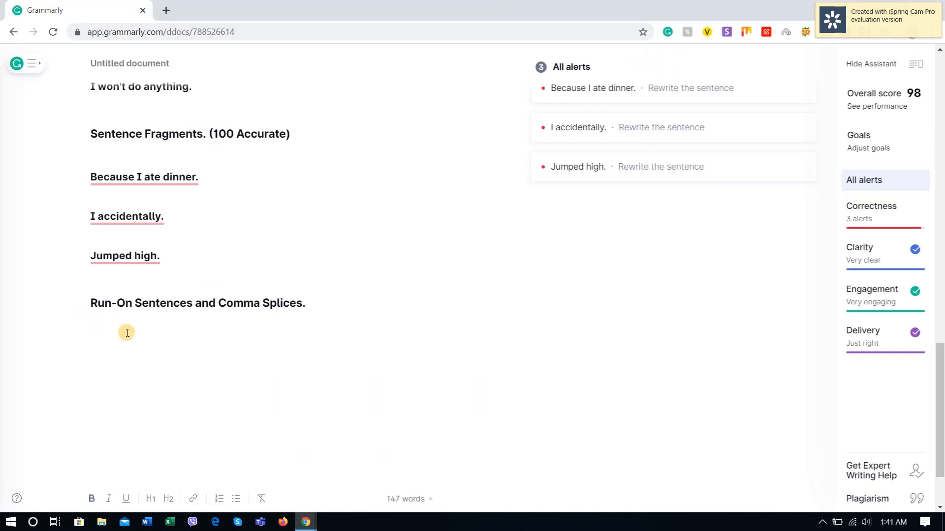
{"action": "key", "text": "ctrl+v"}
{"action": "type", "text": "."}
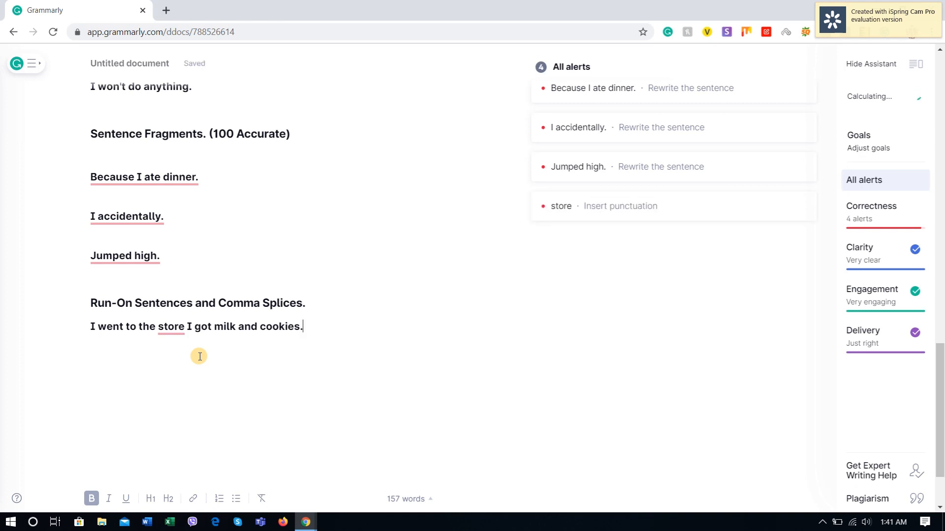
Step: Accept the punctuation suggestion that adds a period after "store" and start a new line below the milk and cookies sentence
{"action": "scroll", "coordinate": [566, 226], "scroll_direction": "up", "scroll_amount": 3}
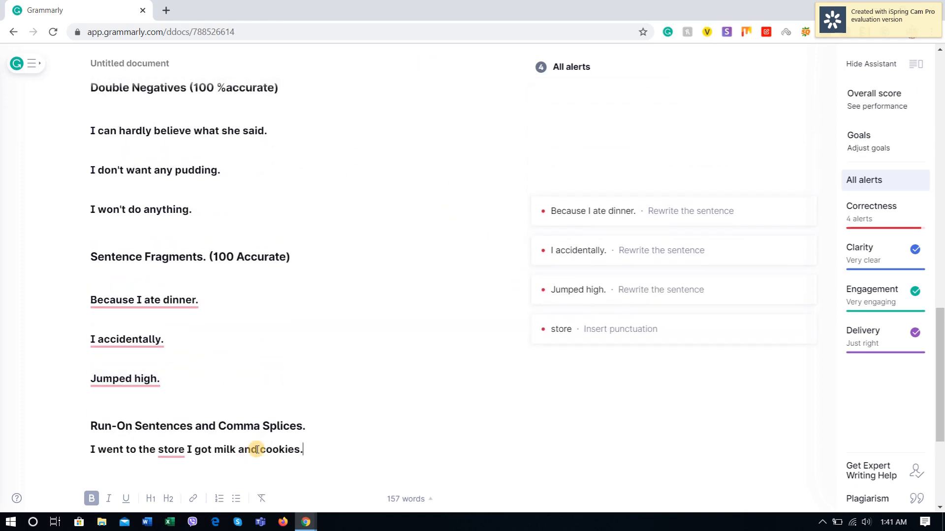
{"action": "left_click", "coordinate": [594, 337]}
{"action": "left_click", "coordinate": [570, 356]}
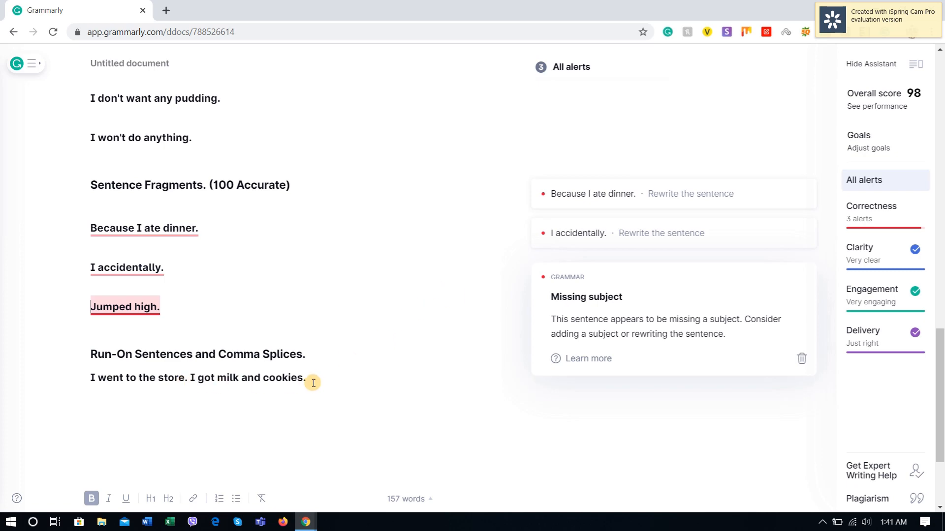
{"action": "key", "text": "Return"}
Step: Copy "We drove all day in the van, we drove 206 miles to get to our cabin." from YourDictionary into the new line in Grammarly
{"action": "key", "text": "alt+Tab"}
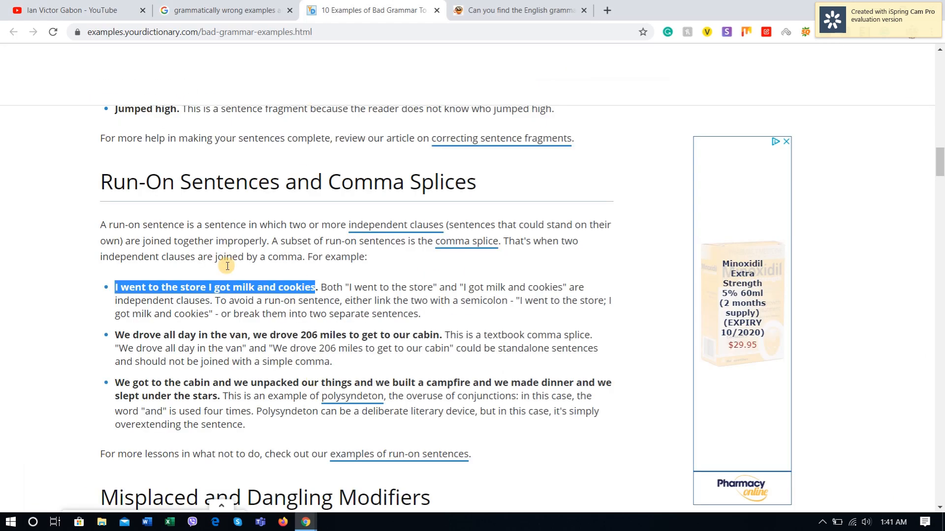
{"action": "scroll", "coordinate": [226, 268], "scroll_direction": "down", "scroll_amount": 2}
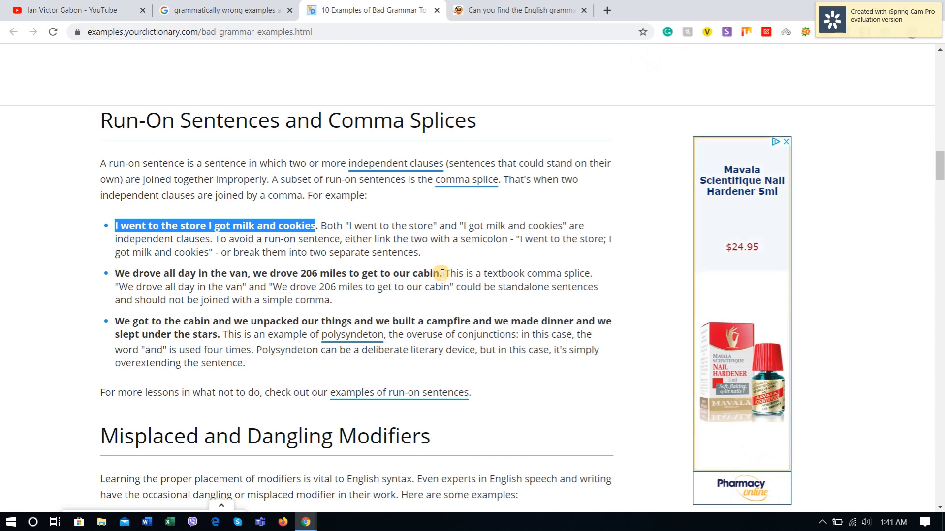
{"action": "left_click_drag", "start_coordinate": [440, 273], "coordinate": [248, 272]}
{"action": "left_click", "coordinate": [461, 273]}
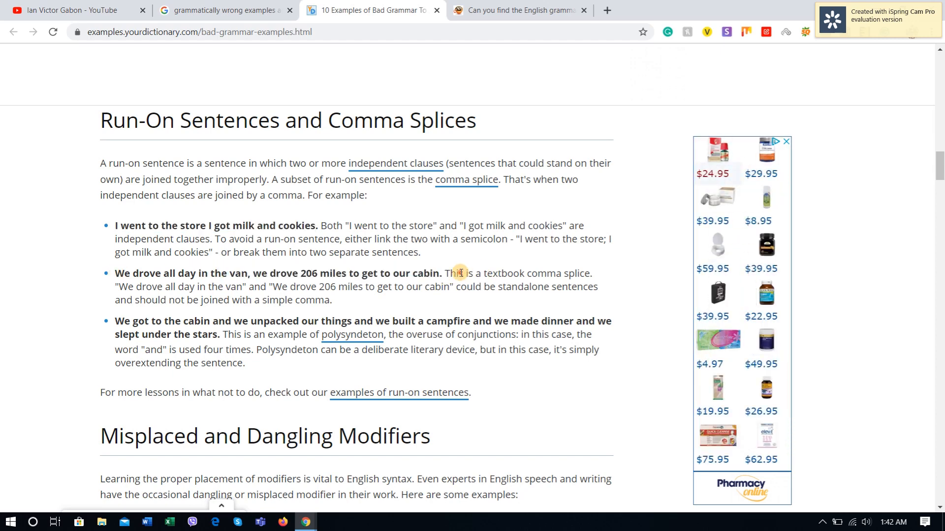
{"action": "left_click_drag", "start_coordinate": [443, 274], "coordinate": [117, 270]}
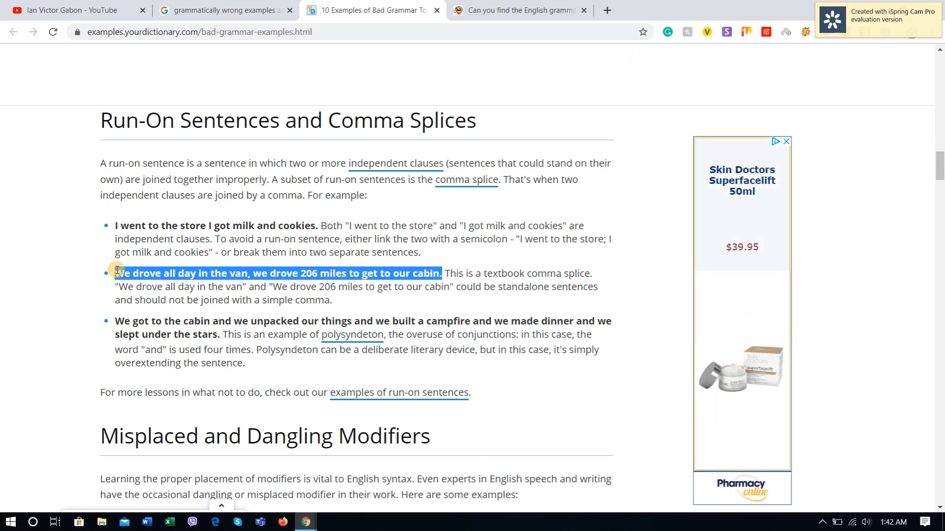
{"action": "key", "text": "alt+Tab"}
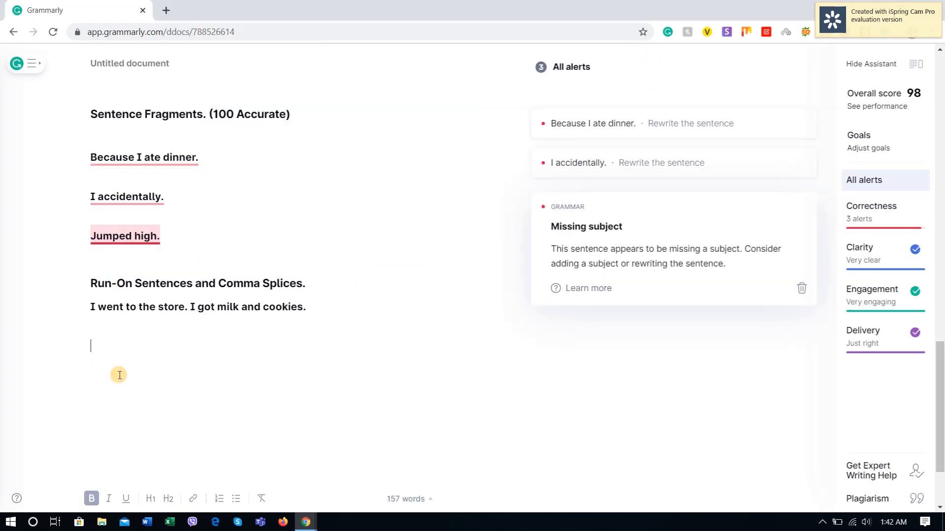
{"action": "key", "text": "ctrl+v"}
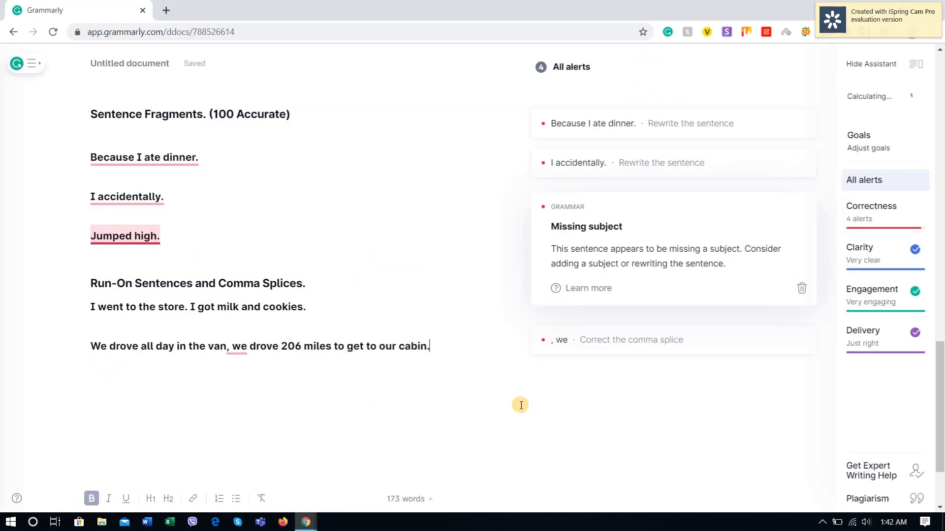
Step: Correct the comma splice in the van sentence with the ". We" suggestion and start a new line below it
{"action": "left_click", "coordinate": [564, 346]}
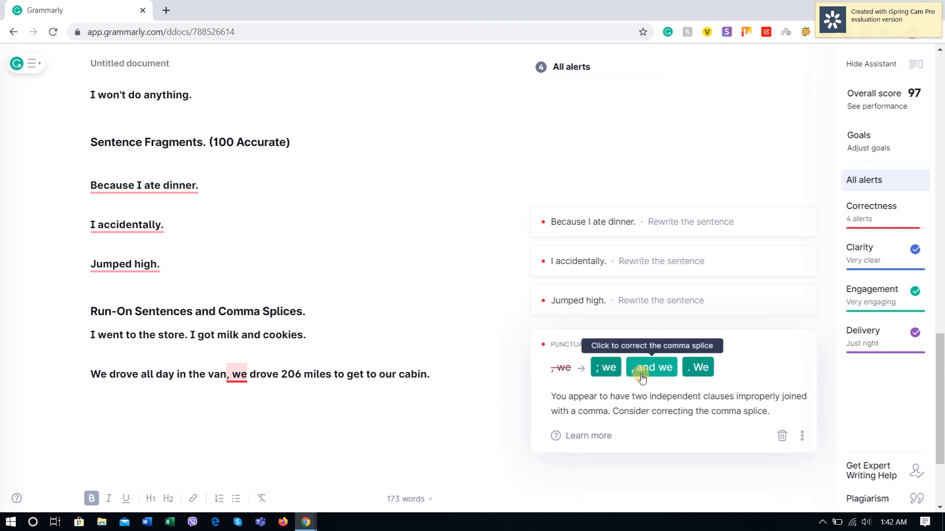
{"action": "left_click", "coordinate": [698, 372]}
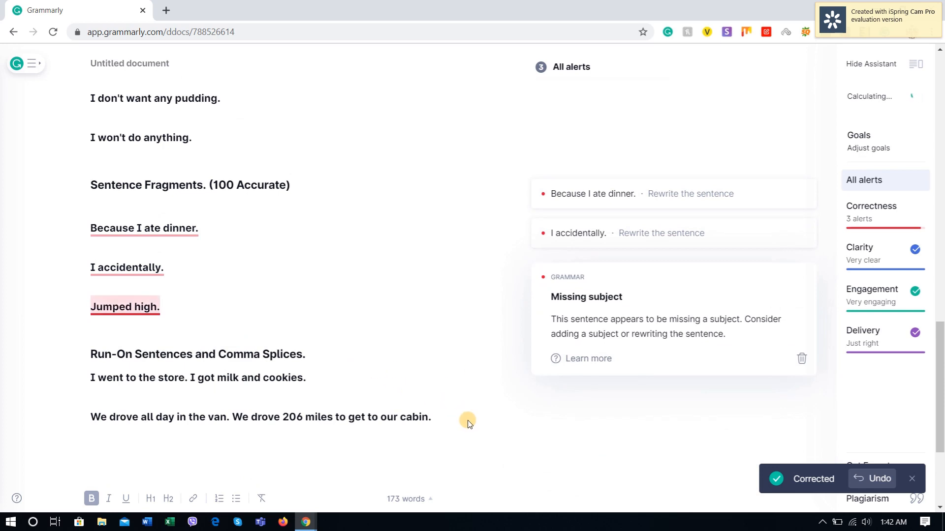
{"action": "left_click", "coordinate": [441, 417]}
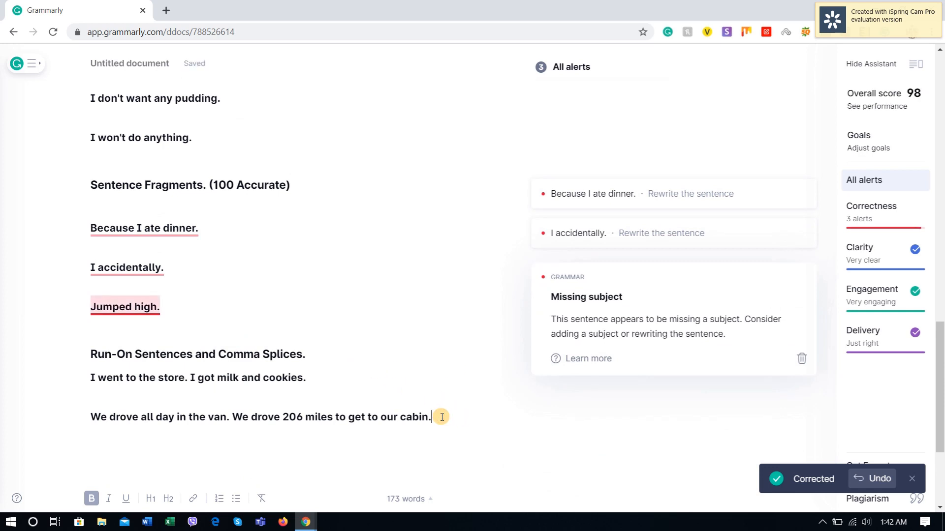
{"action": "key", "text": "Return"}
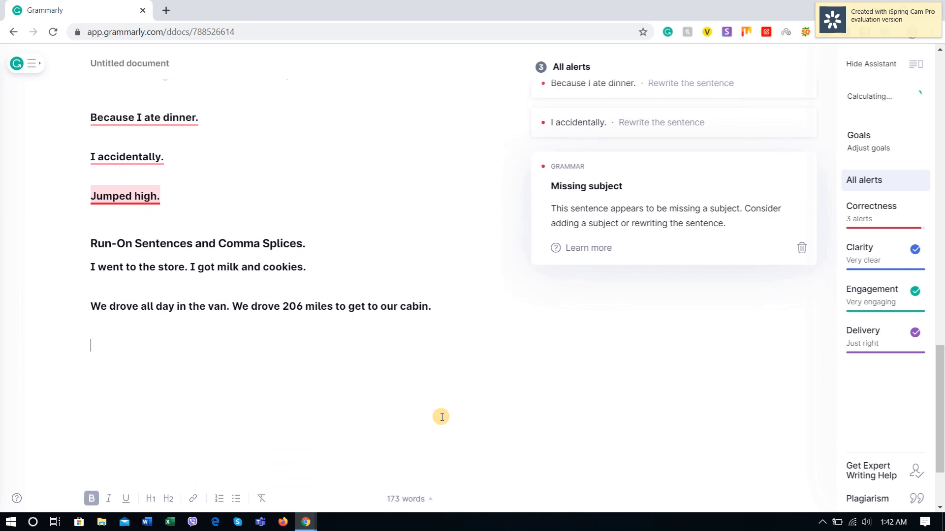
Step: Copy the "We got to the cabin and we unpacked our things" example from YourDictionary into Grammarly, ending it with a period after "stars"
{"action": "key", "text": "alt+Tab"}
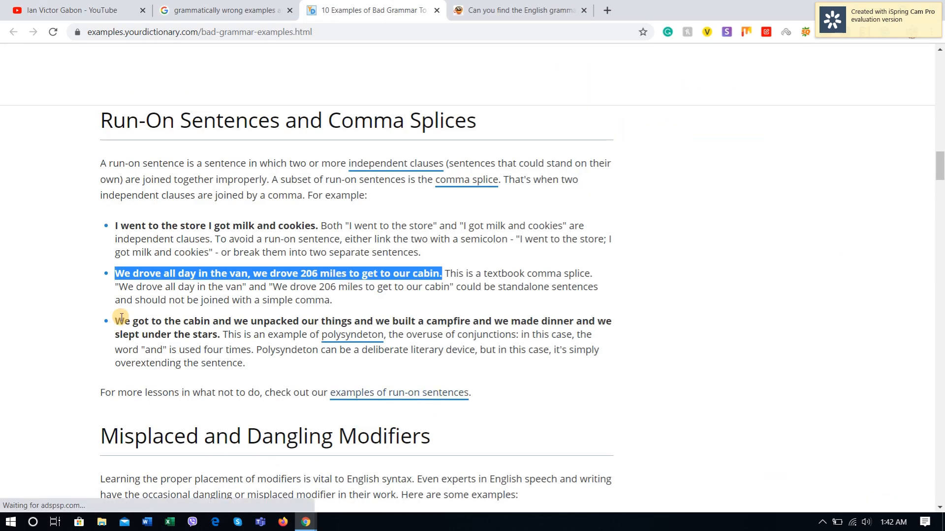
{"action": "left_click_drag", "start_coordinate": [116, 324], "coordinate": [220, 336]}
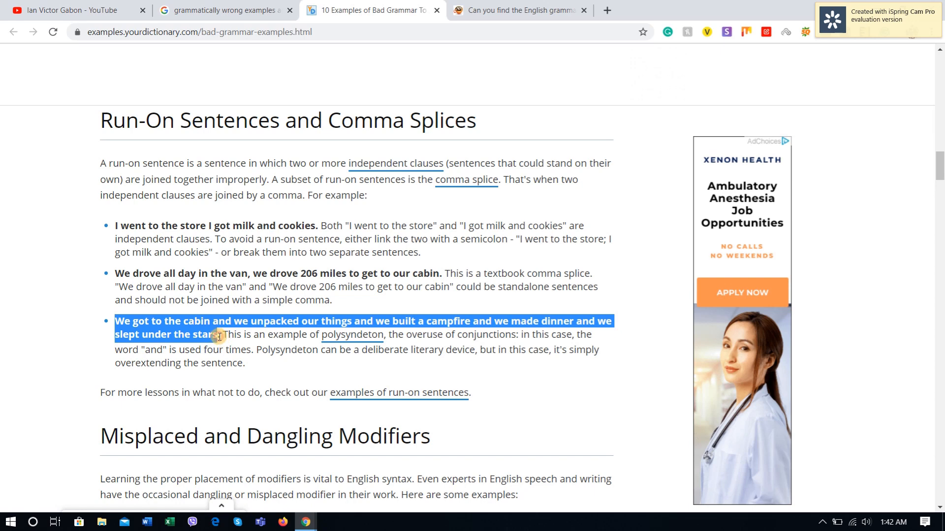
{"action": "key", "text": "alt+Tab"}
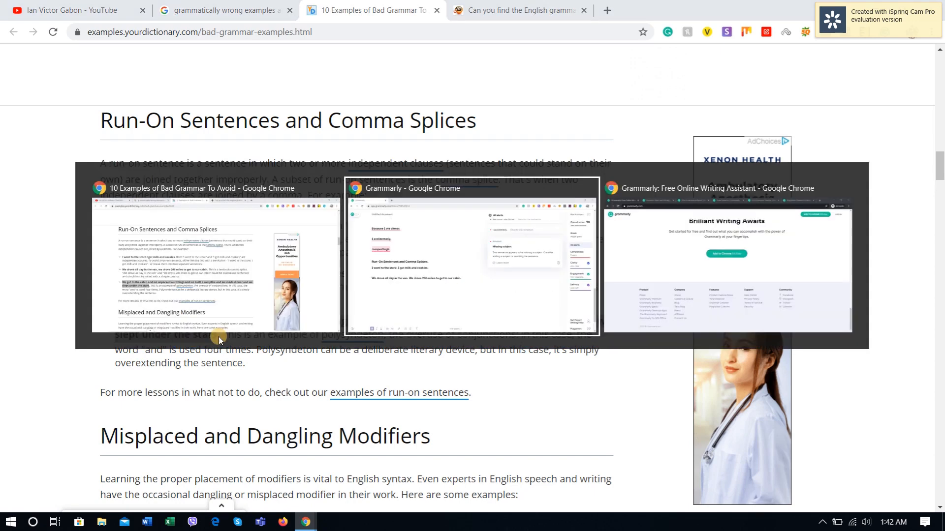
{"action": "key", "text": "ctrl+v"}
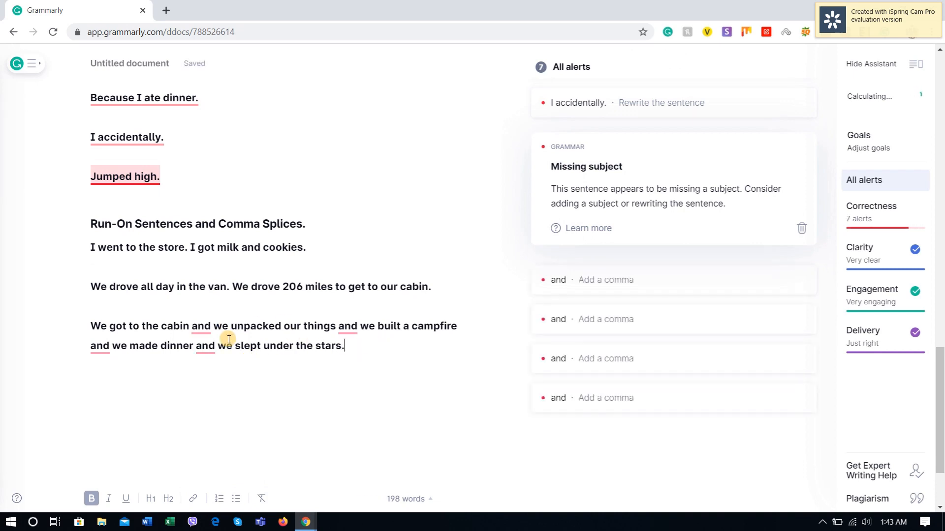
{"action": "left_click", "coordinate": [250, 326]}
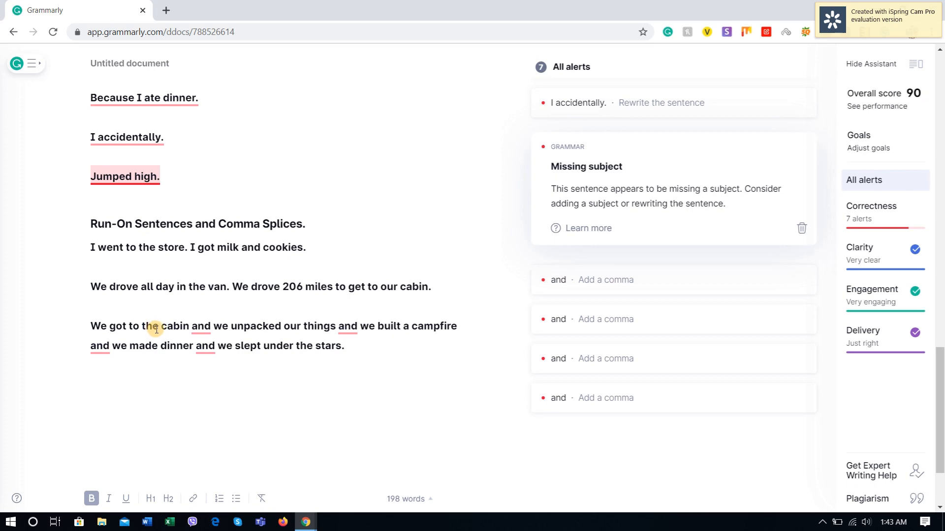
Step: Recheck the cabin example on YourDictionary, then accept Grammarly's suggested comma before each of the four "and" conjunctions in the sentence
{"action": "key", "text": "alt+Tab"}
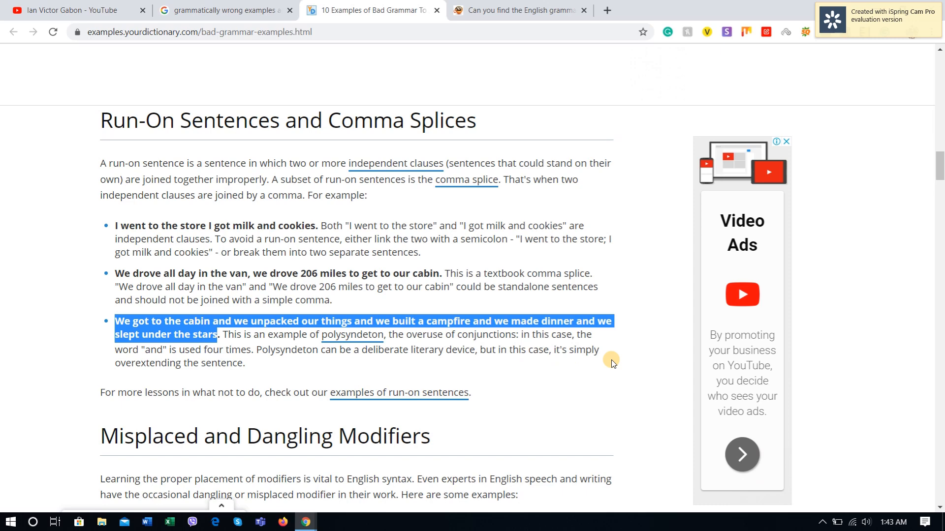
{"action": "key", "text": "alt+Tab"}
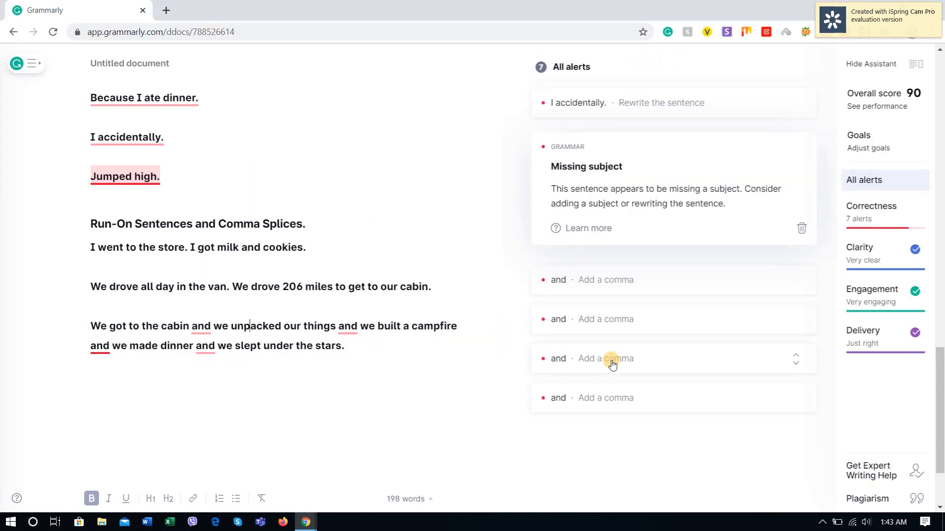
{"action": "left_click", "coordinate": [202, 327]}
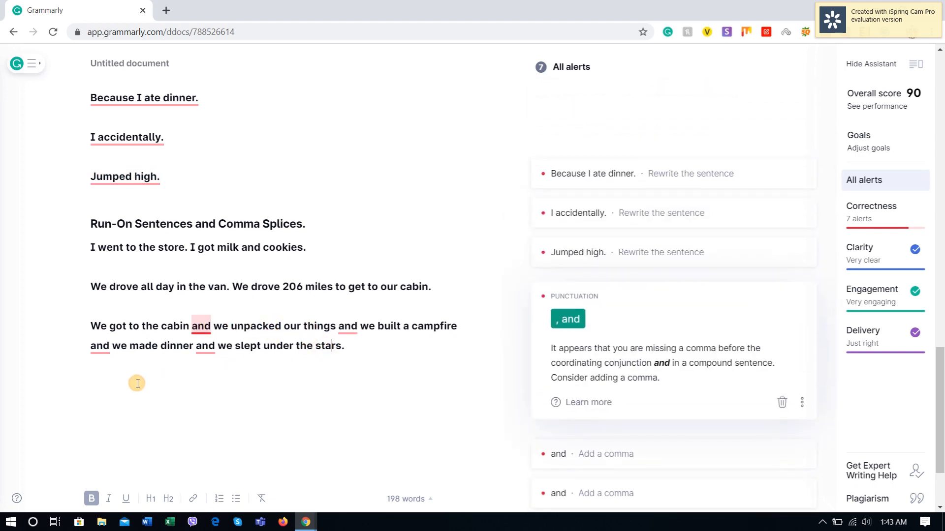
{"action": "left_click", "coordinate": [361, 359]}
{"action": "left_click", "coordinate": [204, 327]}
{"action": "left_click", "coordinate": [568, 320]}
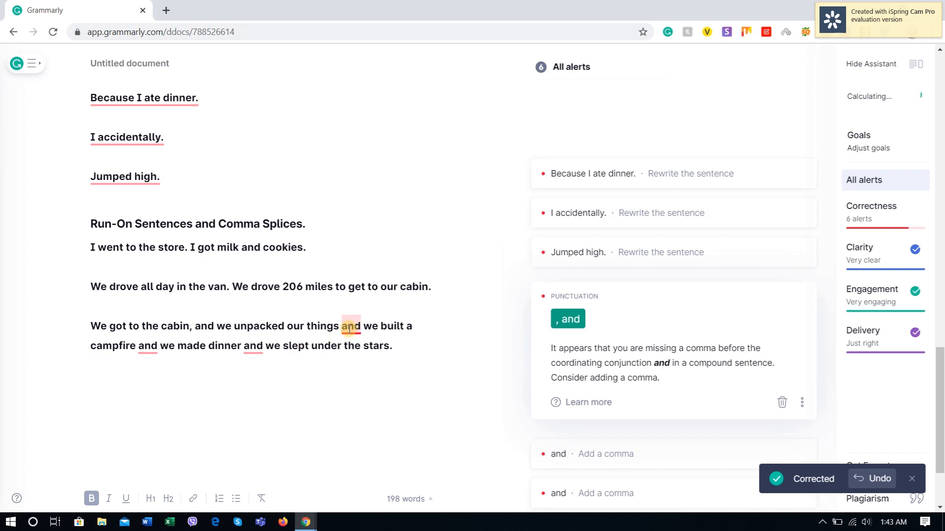
{"action": "left_click", "coordinate": [560, 319]}
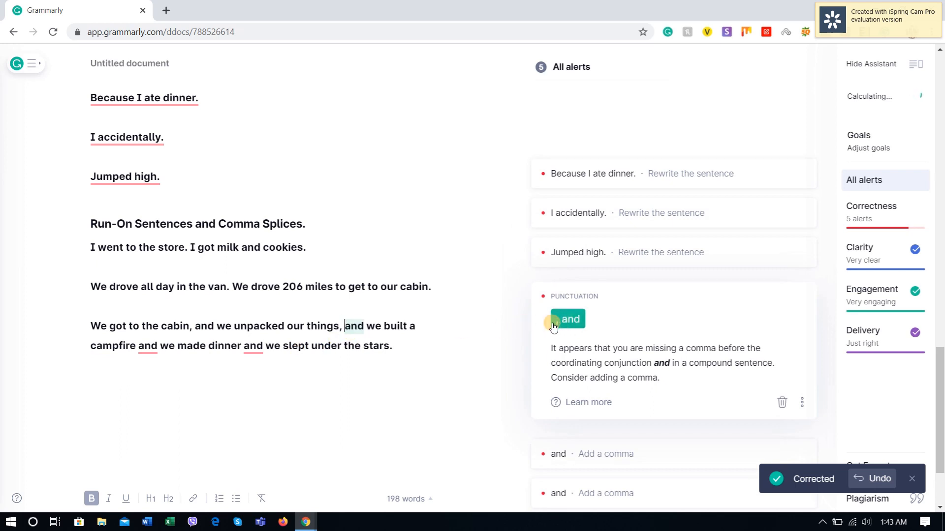
{"action": "left_click", "coordinate": [571, 319]}
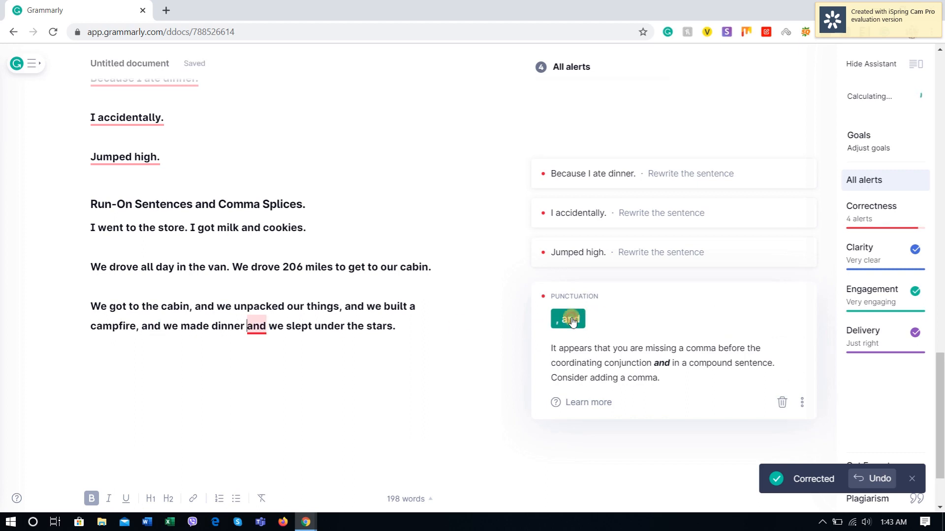
{"action": "left_click", "coordinate": [567, 320]}
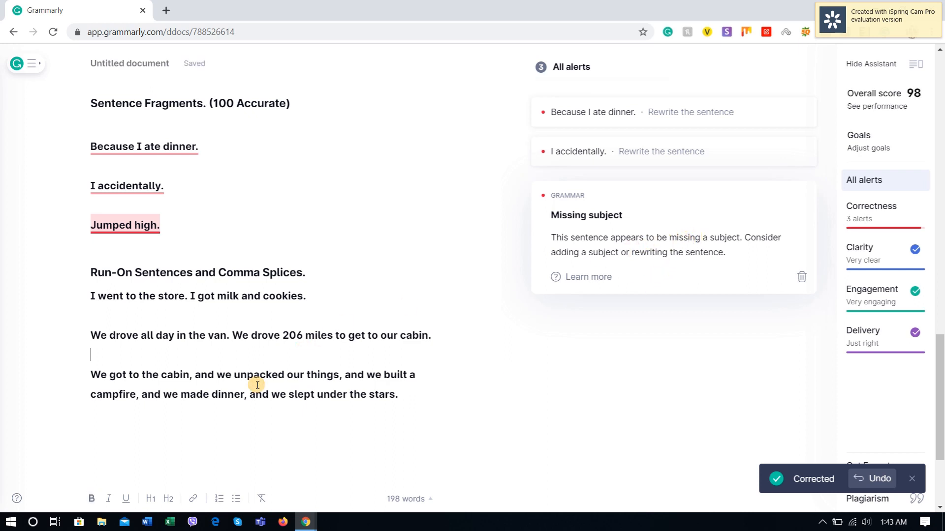
Step: Review the corrected cabin sentence in Grammarly and compare it with the polysyndeton explanation on YourDictionary
{"action": "left_click", "coordinate": [126, 224]}
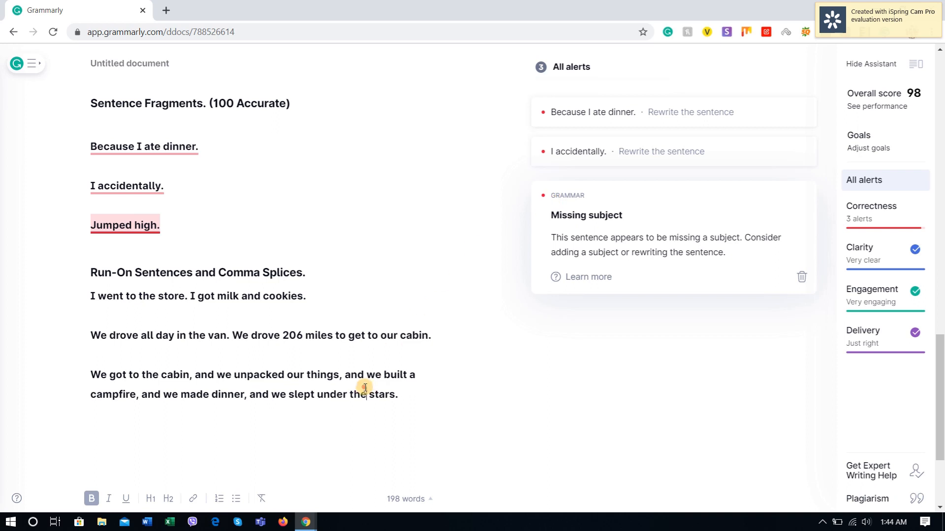
{"action": "left_click_drag", "start_coordinate": [424, 397], "coordinate": [74, 378]}
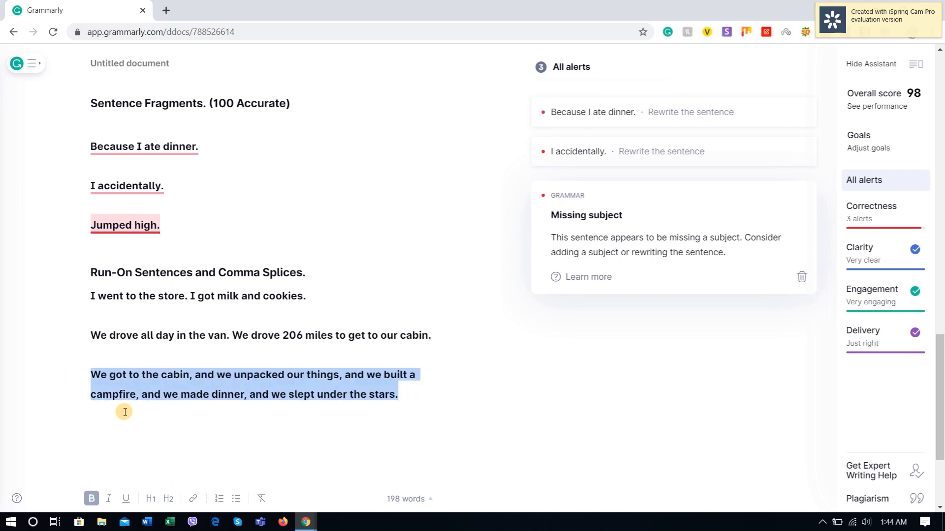
{"action": "left_click", "coordinate": [409, 405]}
{"action": "left_click", "coordinate": [408, 396]}
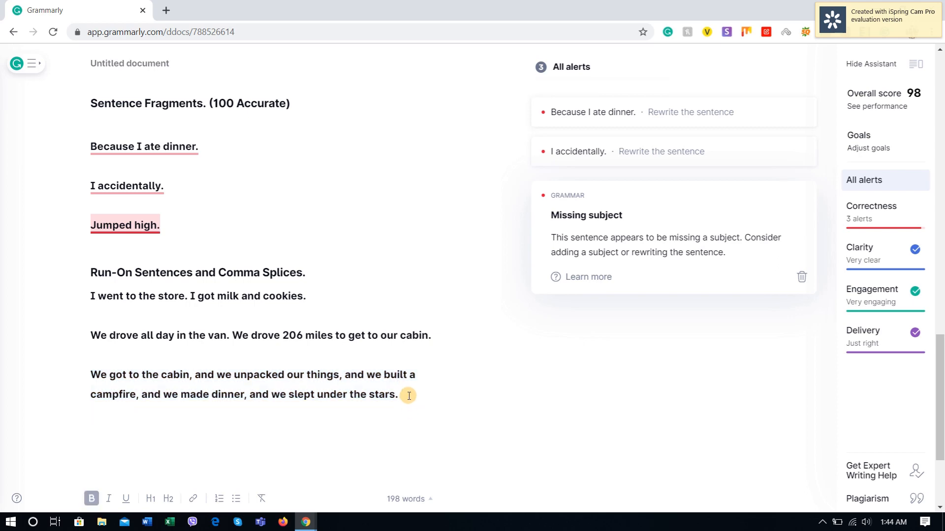
{"action": "left_click_drag", "start_coordinate": [408, 396], "coordinate": [95, 374]}
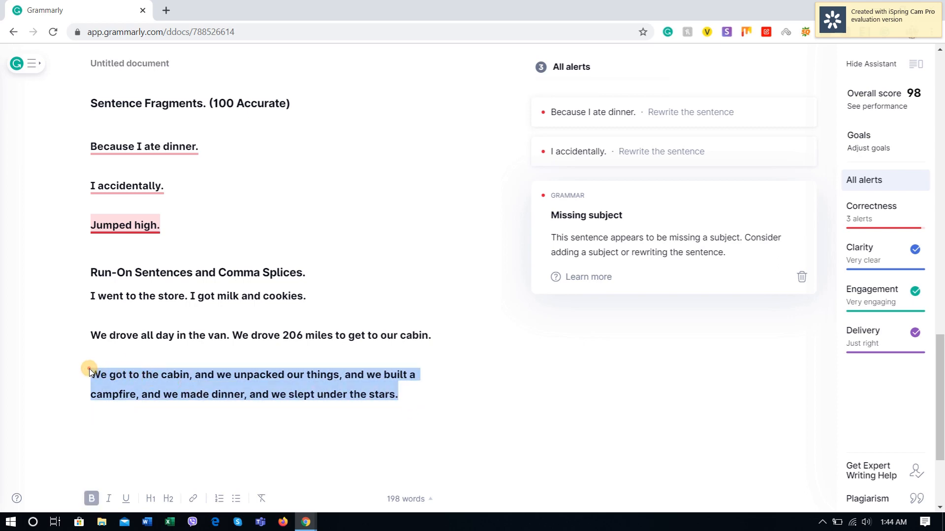
{"action": "left_click", "coordinate": [409, 394]}
{"action": "key", "text": "alt+Tab"}
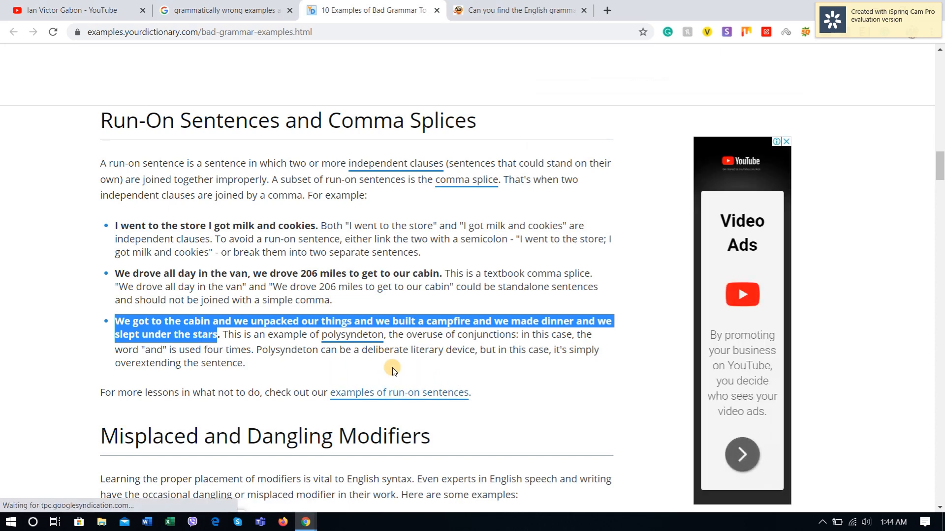
Step: Return to Grammarly, recheck the cabin sentence, and append the verdict "(Accurate )" to the "Run-On Sentences and Comma Splices." heading
{"action": "key", "text": "alt+Tab"}
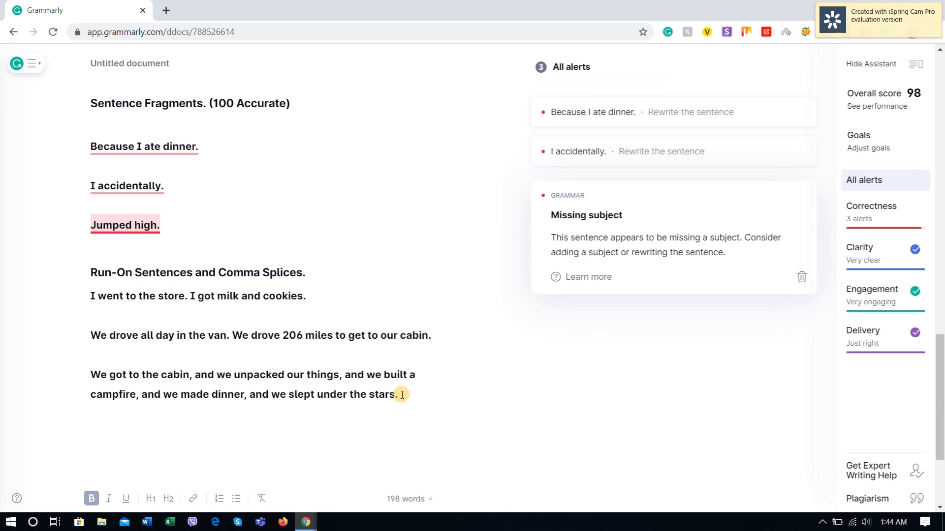
{"action": "left_click_drag", "start_coordinate": [399, 395], "coordinate": [81, 380]}
{"action": "left_click", "coordinate": [79, 376]}
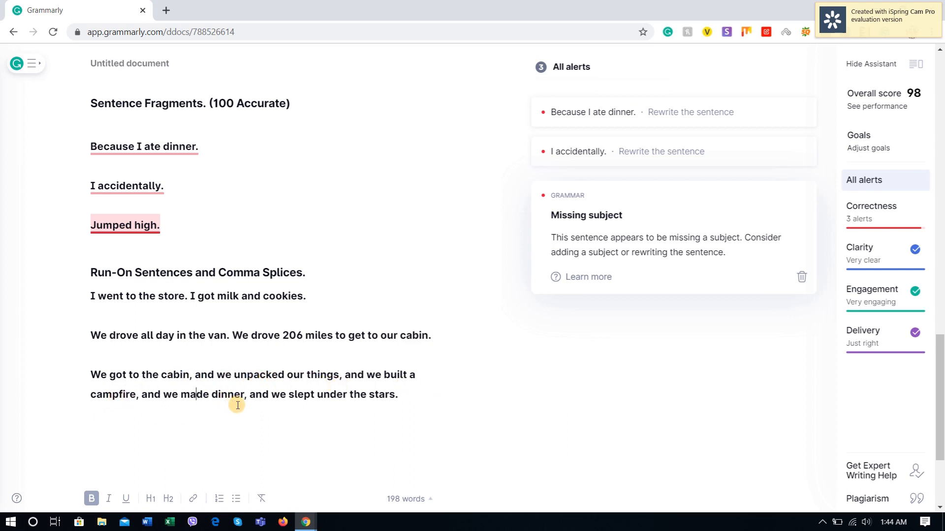
{"action": "left_click_drag", "start_coordinate": [415, 398], "coordinate": [68, 359]}
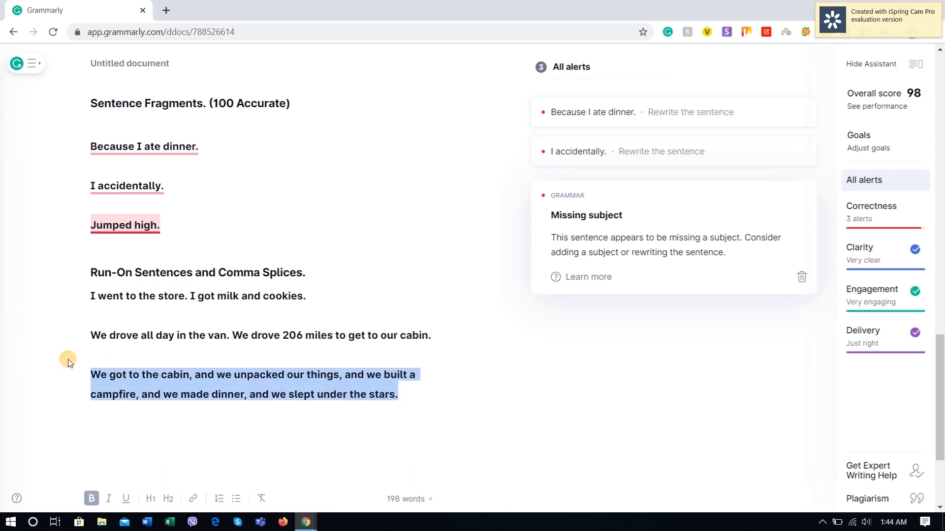
{"action": "left_click", "coordinate": [326, 268]}
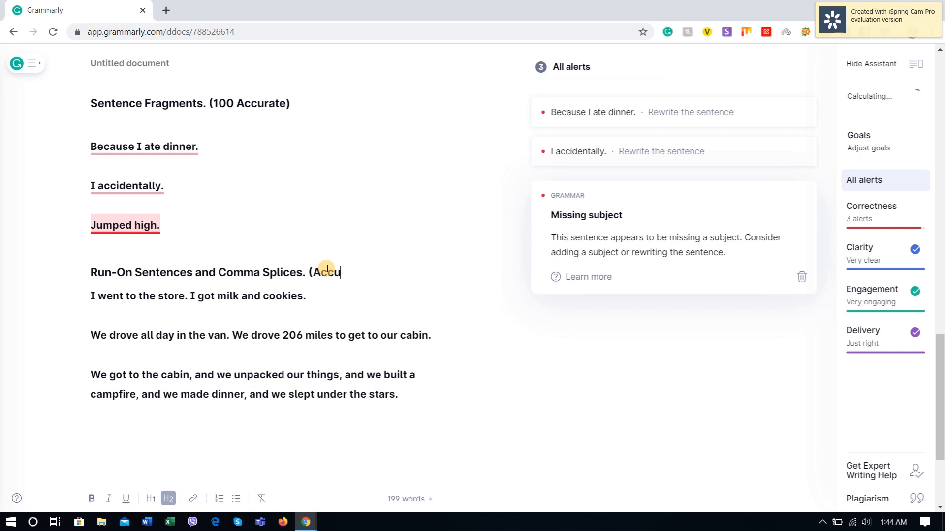
{"action": "type", "text": "(Accurea"}
{"action": "key", "text": "BackSpace"}
{"action": "key", "text": "BackSpace"}
{"action": "type", "text": "ate )"}
Step: In the Accurate summary list, remove the blank line above SVA and add "Run-on Sentences" below Double Negatives
{"action": "scroll", "coordinate": [328, 269], "scroll_direction": "up", "scroll_amount": 6}
{"action": "scroll", "coordinate": [327, 314], "scroll_direction": "down", "scroll_amount": 7}
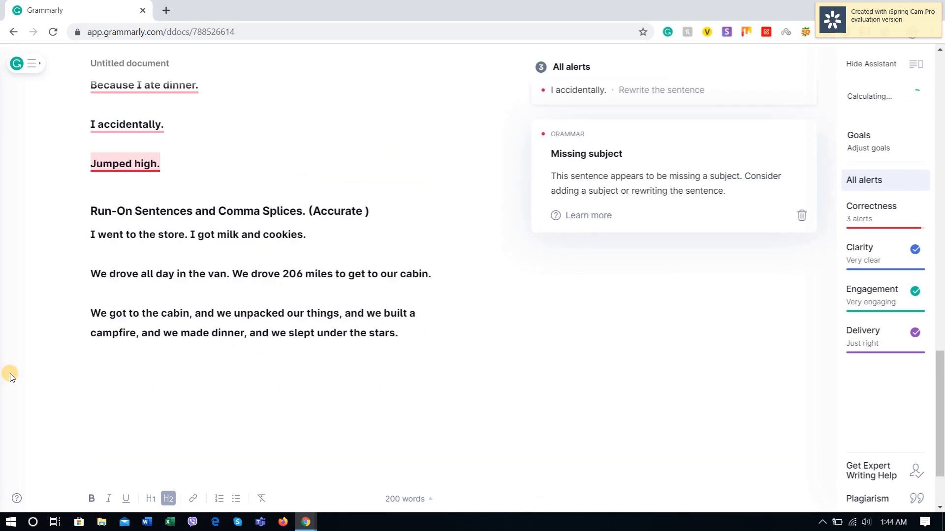
{"action": "scroll", "coordinate": [369, 331], "scroll_direction": "up", "scroll_amount": 15}
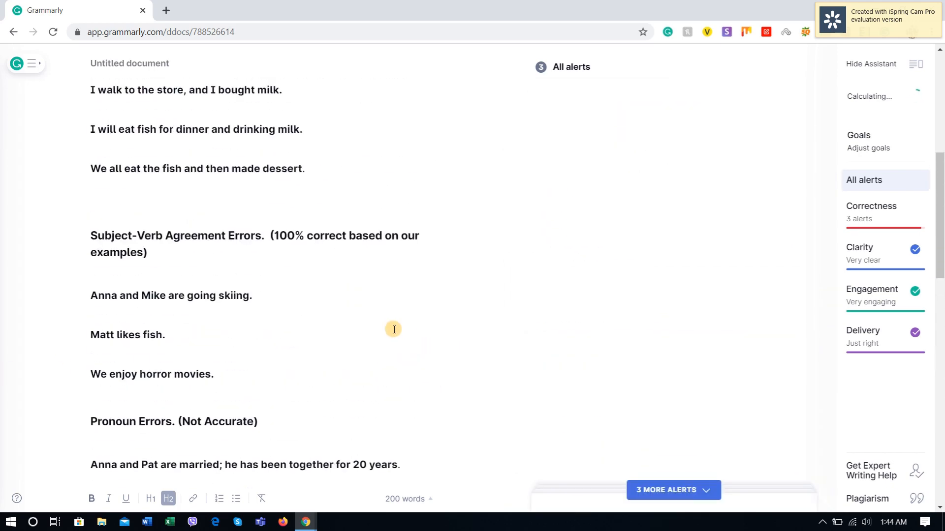
{"action": "scroll", "coordinate": [336, 308], "scroll_direction": "up", "scroll_amount": 3}
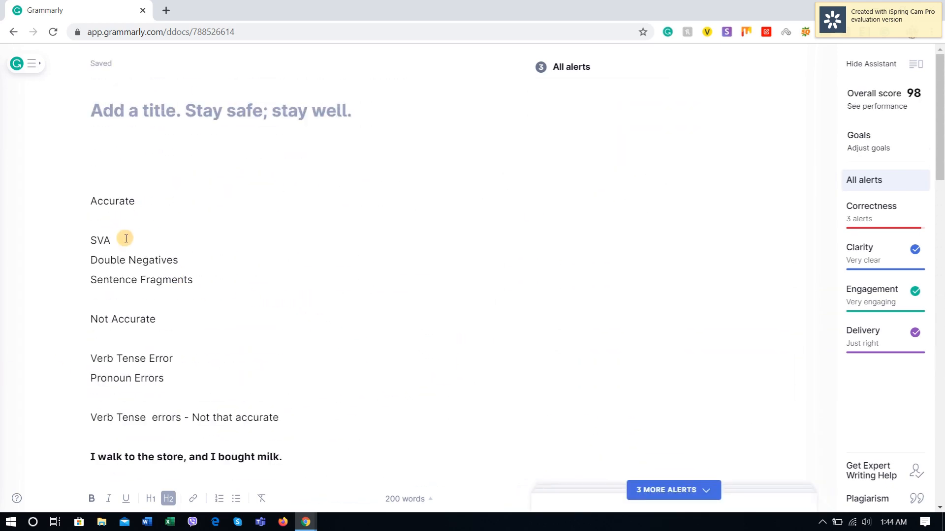
{"action": "key", "text": "BackSpace"}
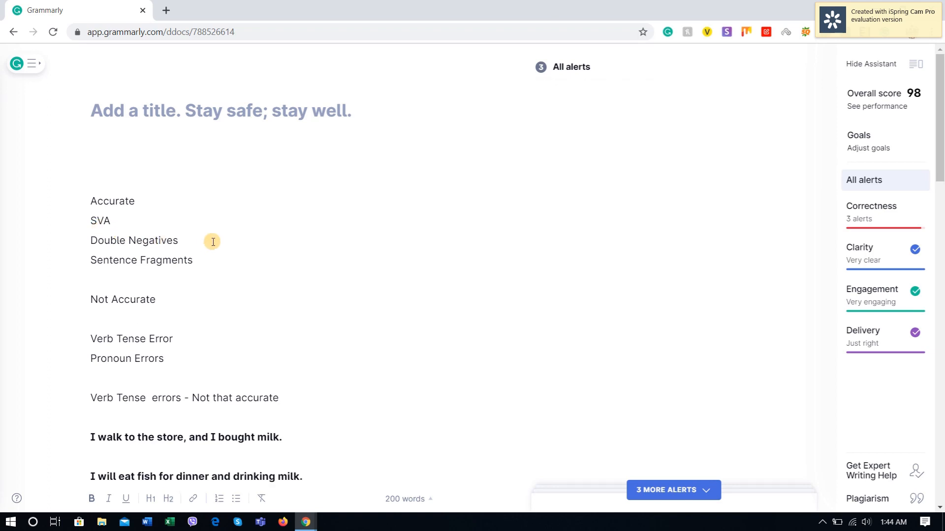
{"action": "left_click", "coordinate": [206, 240]}
{"action": "key", "text": "Return"}
{"action": "key", "text": "Return"}
{"action": "left_click", "coordinate": [102, 251]}
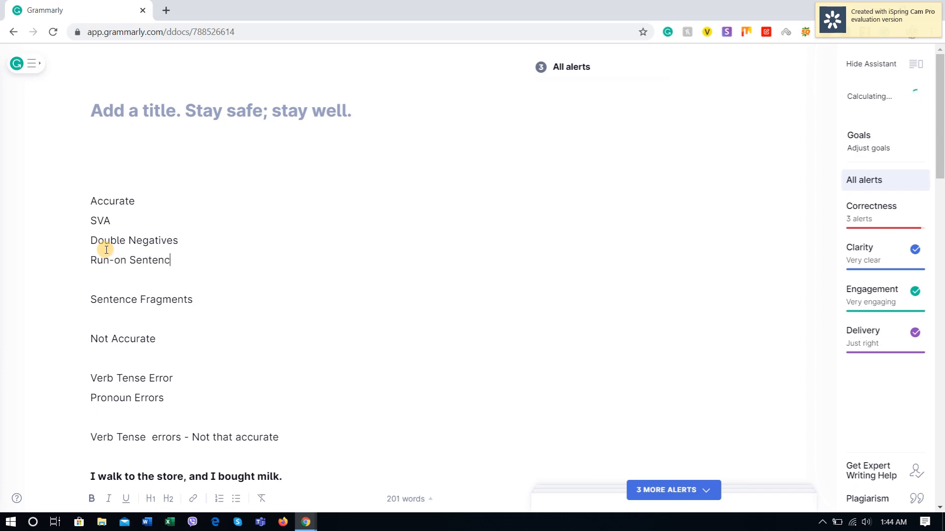
Step: Copy the "Frustrated, the chairs took me forever to set up." example from YourDictionary into Grammarly, separated by a blank line from the cabin sentence
{"action": "scroll", "coordinate": [245, 371], "scroll_direction": "down", "scroll_amount": 15}
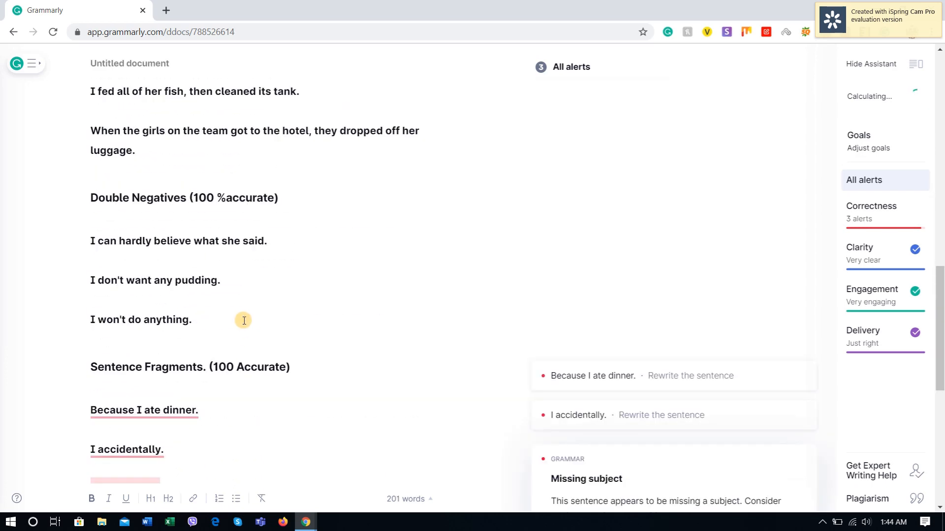
{"action": "left_click", "coordinate": [427, 236]}
{"action": "key", "text": "Return"}
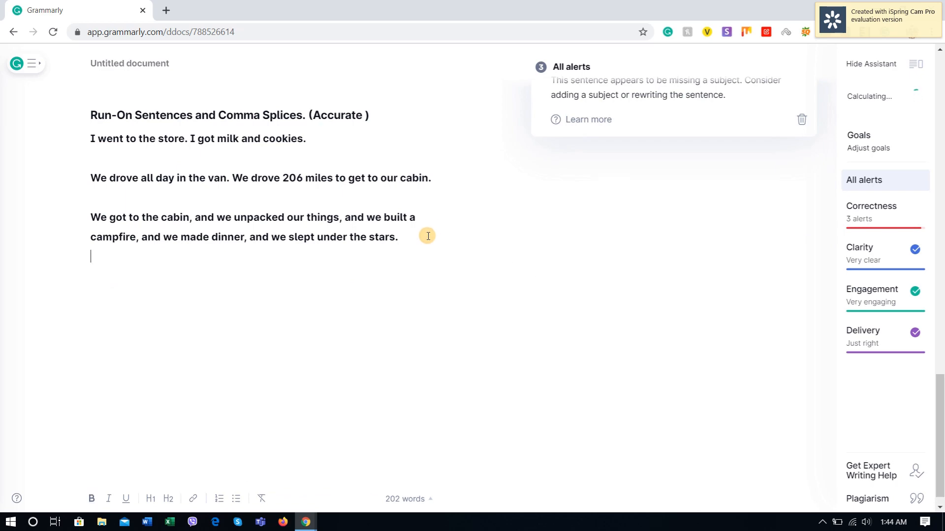
{"action": "key", "text": "Return"}
{"action": "key", "text": "alt+Tab"}
{"action": "scroll", "coordinate": [393, 294], "scroll_direction": "down", "scroll_amount": 5}
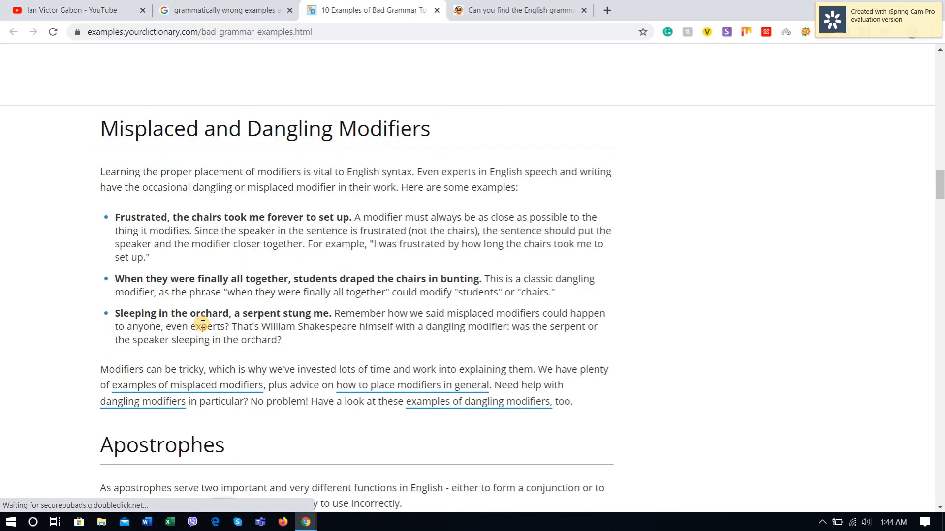
{"action": "scroll", "coordinate": [190, 290], "scroll_direction": "up", "scroll_amount": 1}
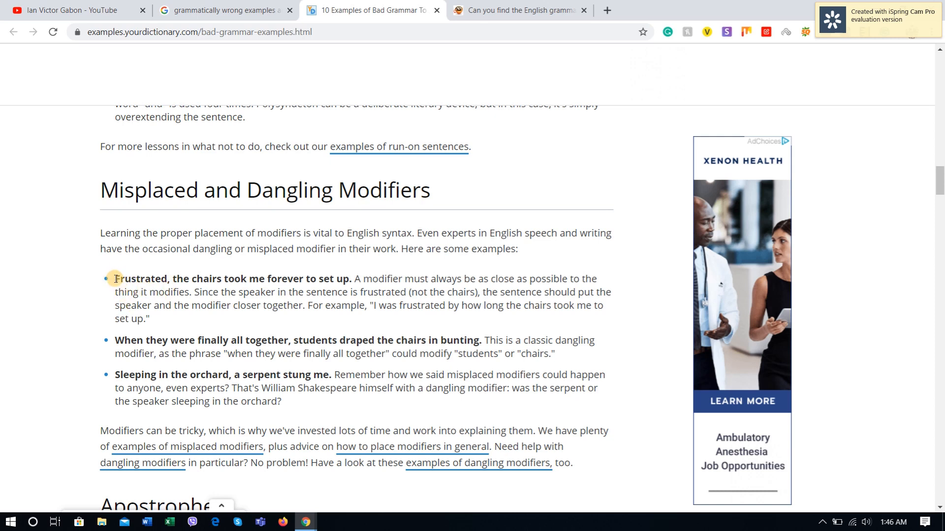
{"action": "left_click_drag", "start_coordinate": [115, 279], "coordinate": [354, 282]}
{"action": "key", "text": "ctrl+c"}
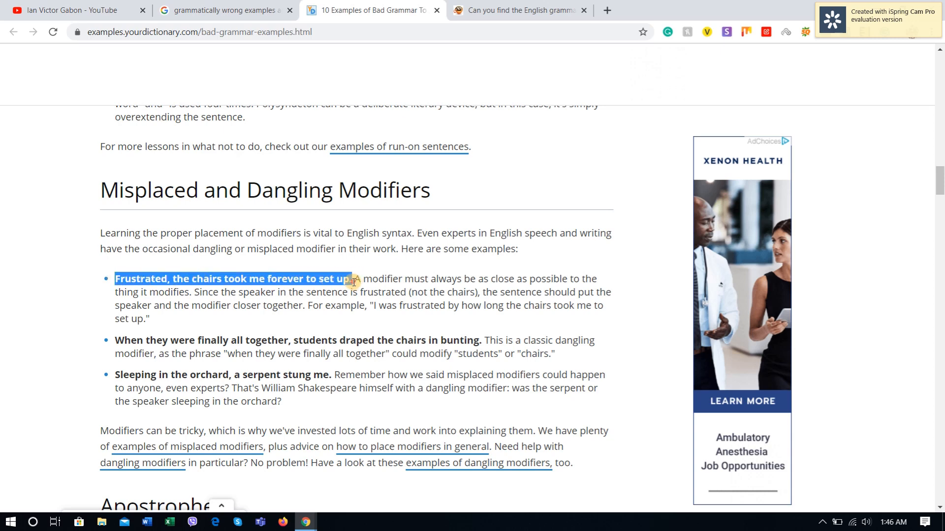
{"action": "right_click", "coordinate": [353, 282]}
{"action": "left_click", "coordinate": [364, 290]}
{"action": "key", "text": "alt+Tab"}
{"action": "key", "text": "ctrl+v"}
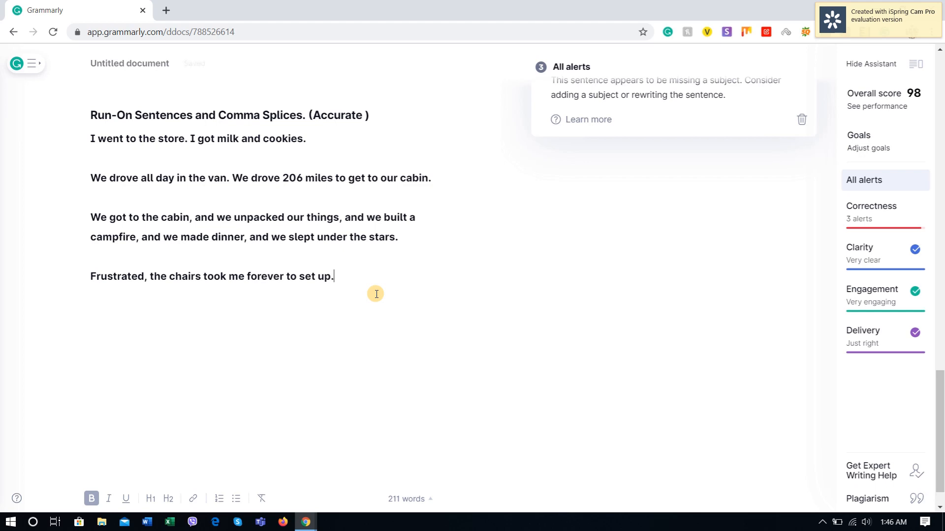
{"action": "key", "text": "Return"}
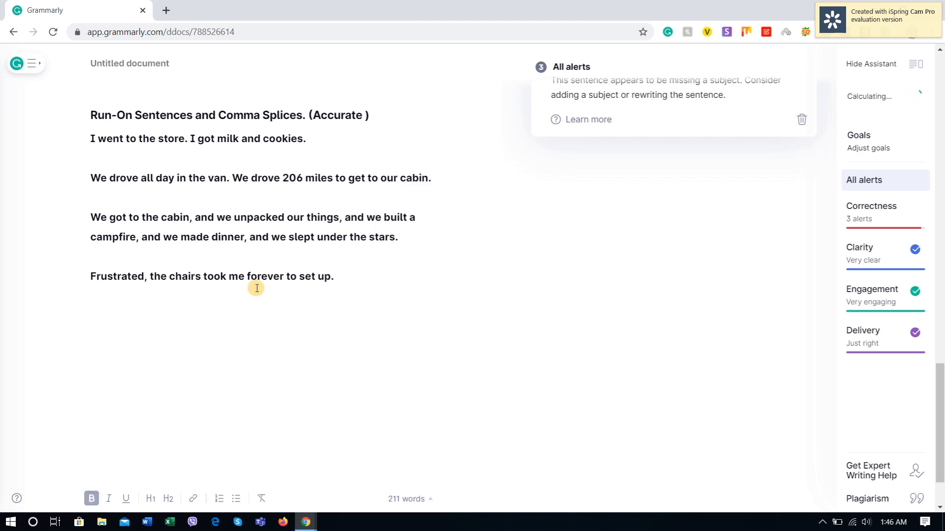
Step: Copy the "Misplaced and Dangling Modifiers" heading from YourDictionary above the "Frustrated" sentence in Grammarly and remove the extra blank line between them
{"action": "left_click", "coordinate": [136, 252]}
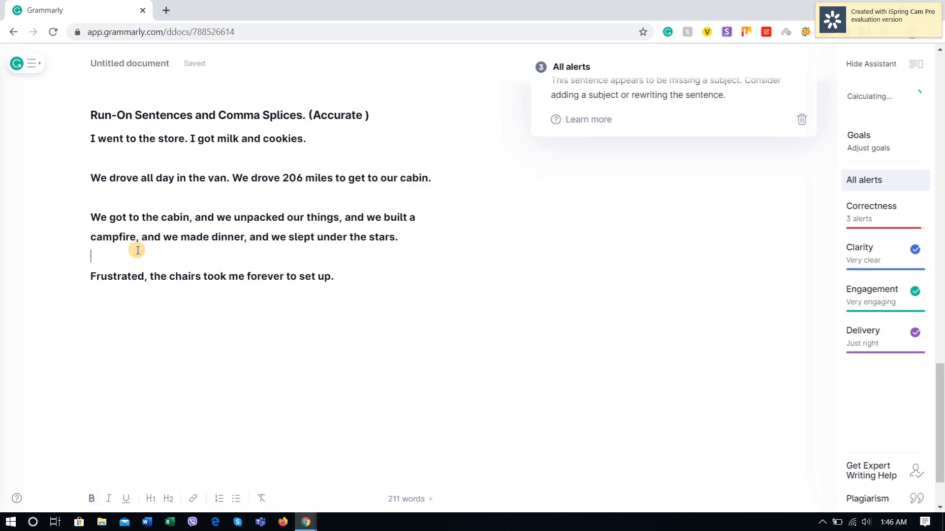
{"action": "key", "text": "Return"}
{"action": "key", "text": "alt+Tab"}
{"action": "left_click_drag", "start_coordinate": [422, 188], "coordinate": [102, 193]}
{"action": "key", "text": "ctrl+c"}
{"action": "key", "text": "alt+Tab"}
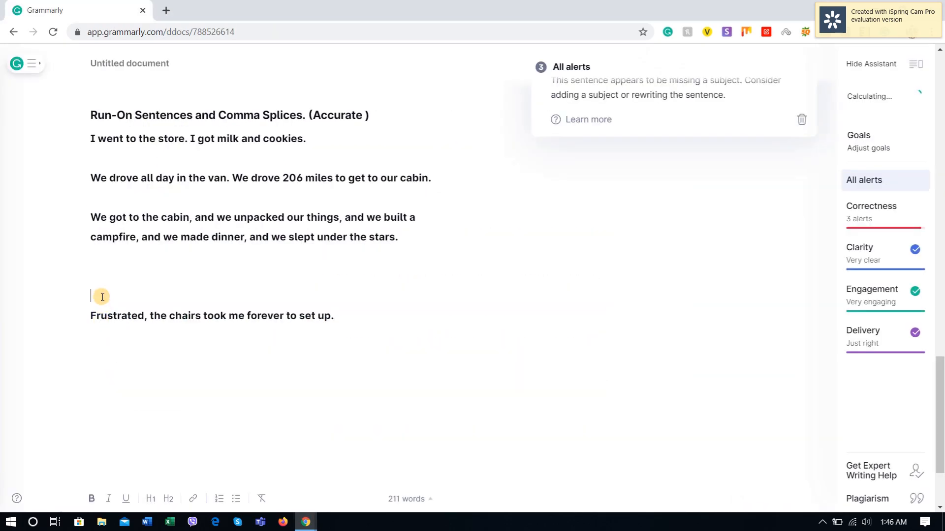
{"action": "key", "text": "ctrl+v"}
{"action": "key", "text": "Return"}
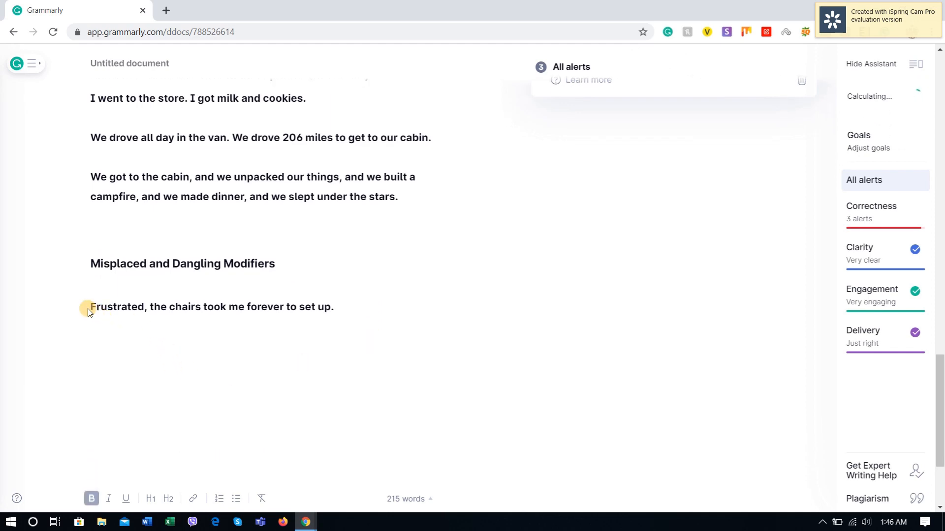
{"action": "left_click", "coordinate": [91, 306]}
{"action": "key", "text": "BackSpace"}
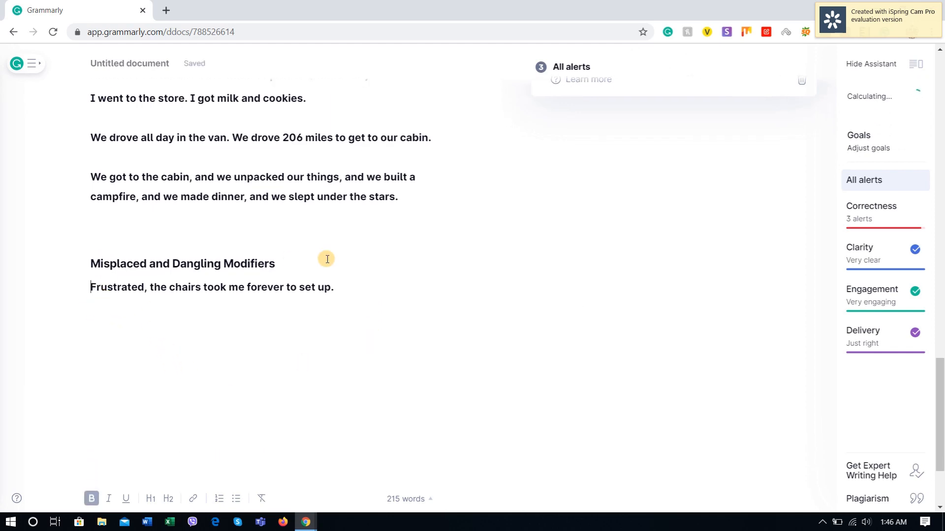
Step: Copy the "When they were finally all together, students draped the chairs in bunting." example from YourDictionary to below the "Frustrated" sentence in Grammarly
{"action": "key", "text": "alt+Tab"}
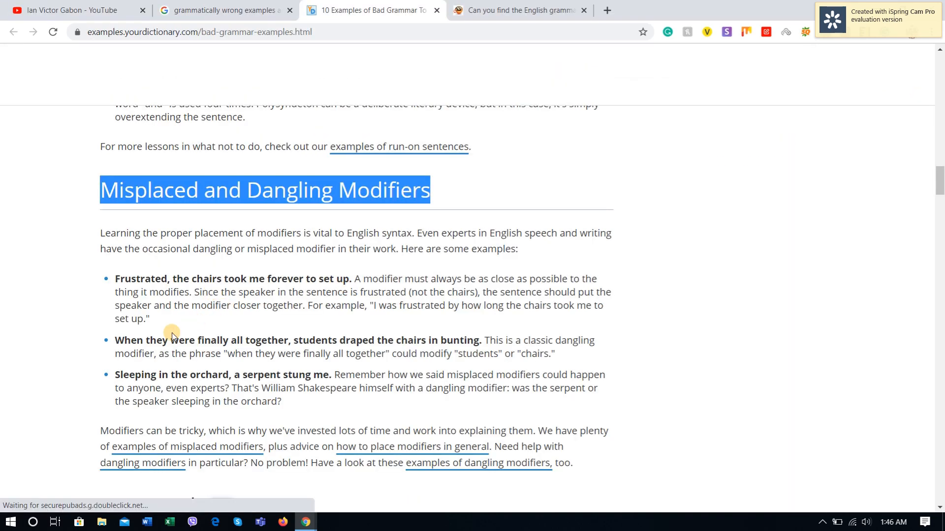
{"action": "left_click_drag", "start_coordinate": [123, 339], "coordinate": [320, 339]}
{"action": "left_click", "coordinate": [327, 340]}
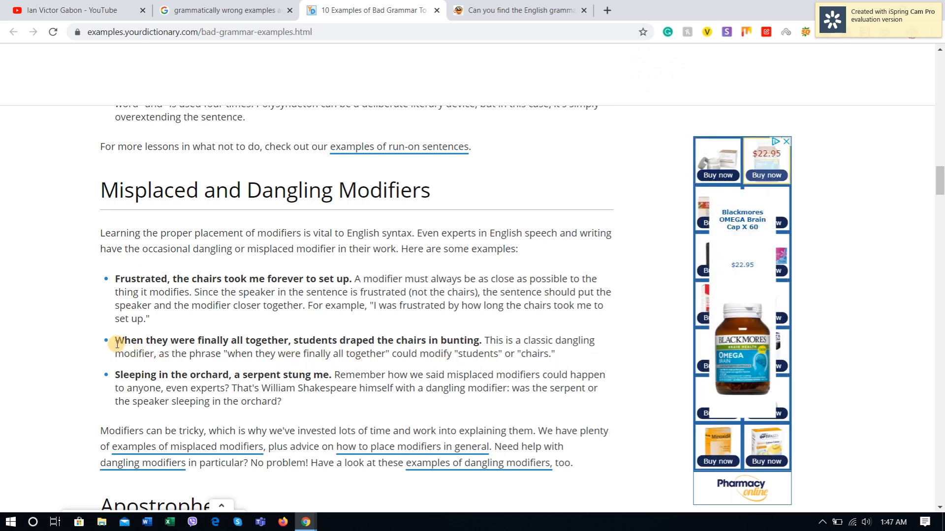
{"action": "left_click_drag", "start_coordinate": [117, 344], "coordinate": [256, 340]}
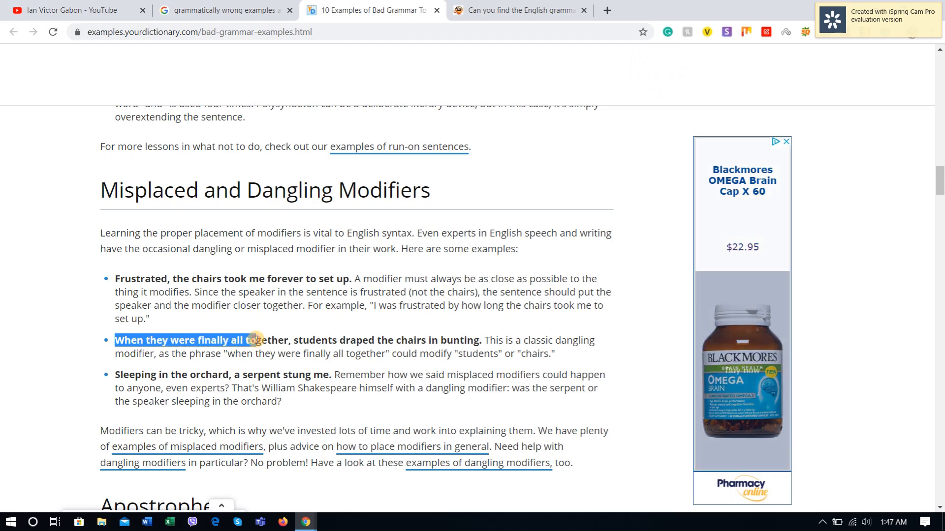
{"action": "left_click", "coordinate": [484, 340]}
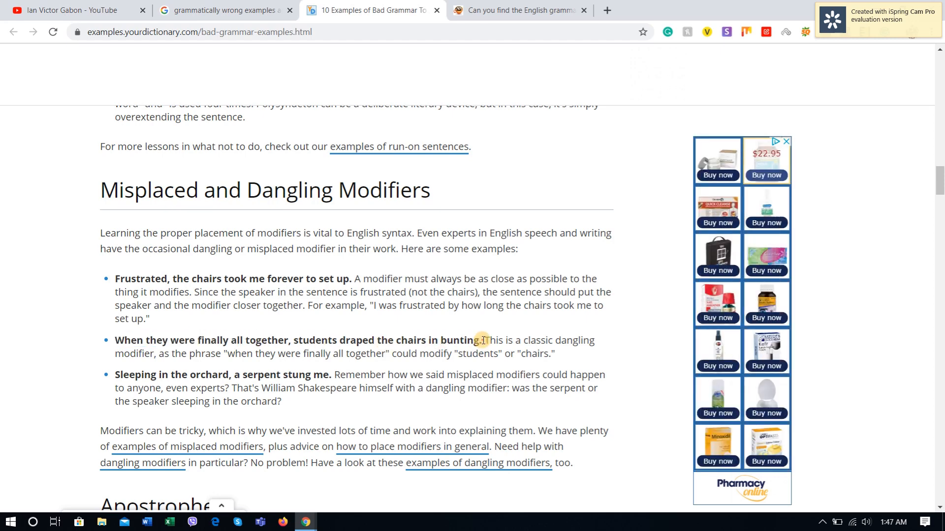
{"action": "left_click_drag", "start_coordinate": [484, 340], "coordinate": [104, 340]}
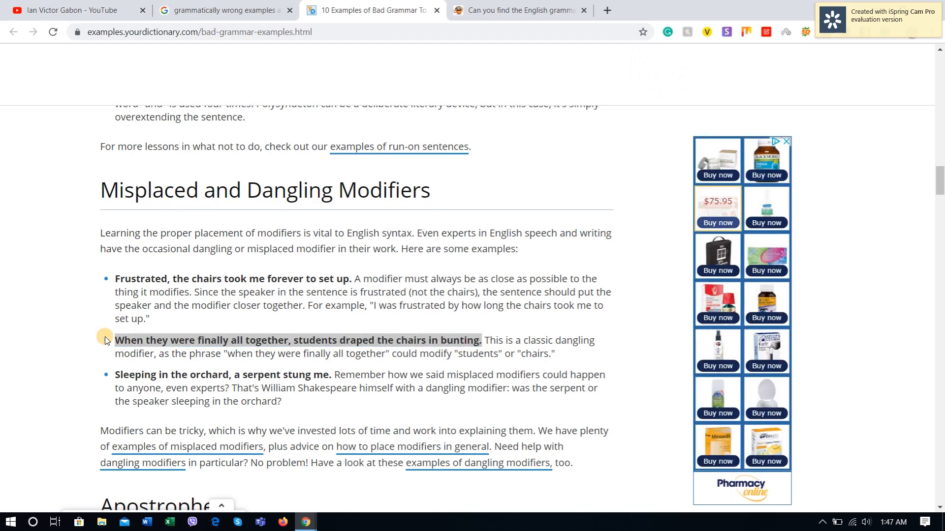
{"action": "key", "text": "ctrl+c"}
{"action": "key", "text": "alt+Tab"}
{"action": "key", "text": "ctrl+v"}
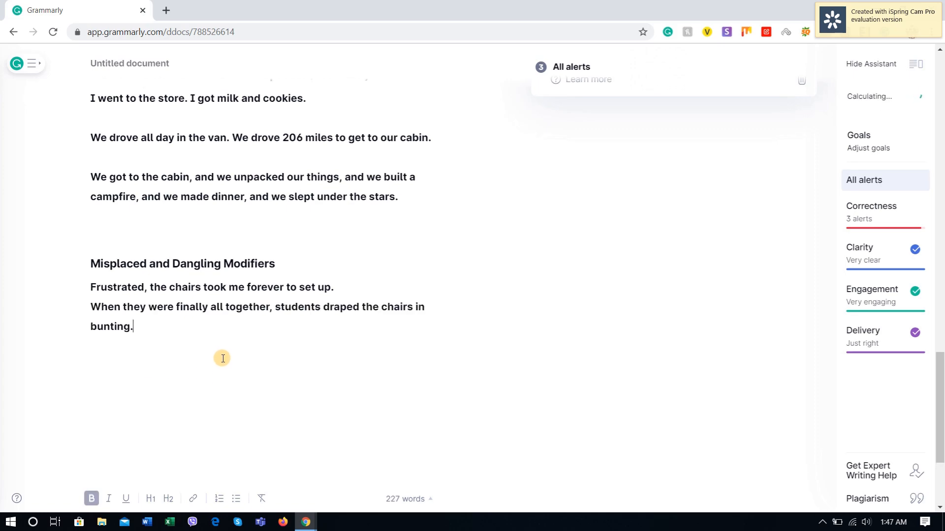
{"action": "scroll", "coordinate": [491, 339], "scroll_direction": "up", "scroll_amount": 3}
{"action": "scroll", "coordinate": [652, 335], "scroll_direction": "down", "scroll_amount": 2}
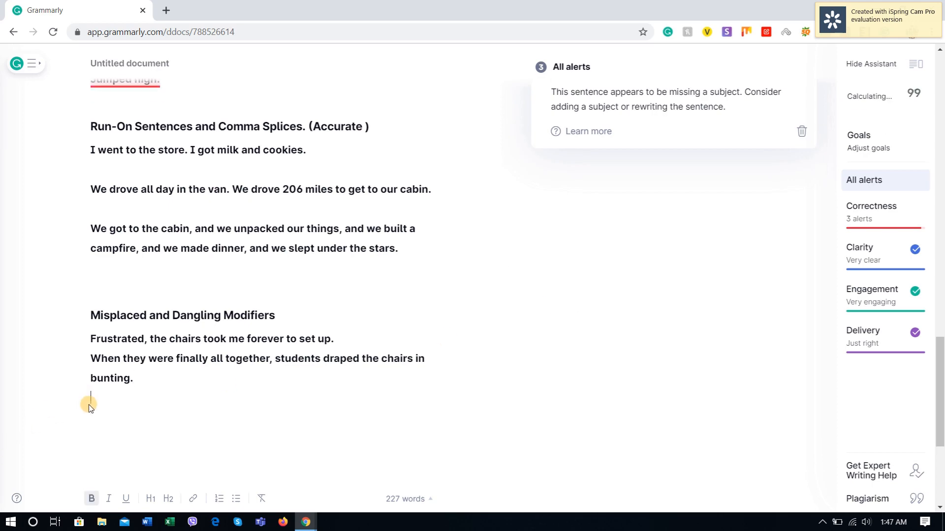
Step: Copy "Sleeping in the orchard, a serpent stung me." from YourDictionary below the bunting sentence in Grammarly and open its alert
{"action": "key", "text": "alt+Tab"}
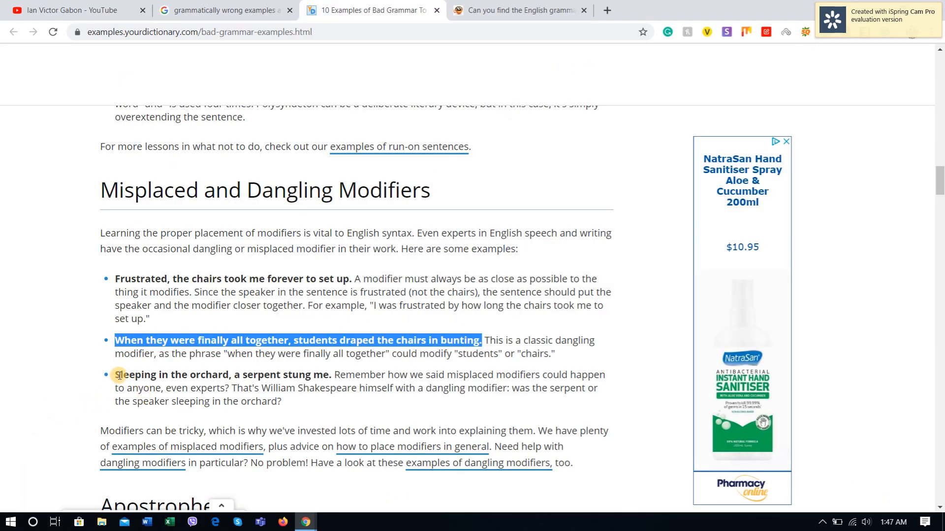
{"action": "left_click_drag", "start_coordinate": [115, 375], "coordinate": [333, 376]}
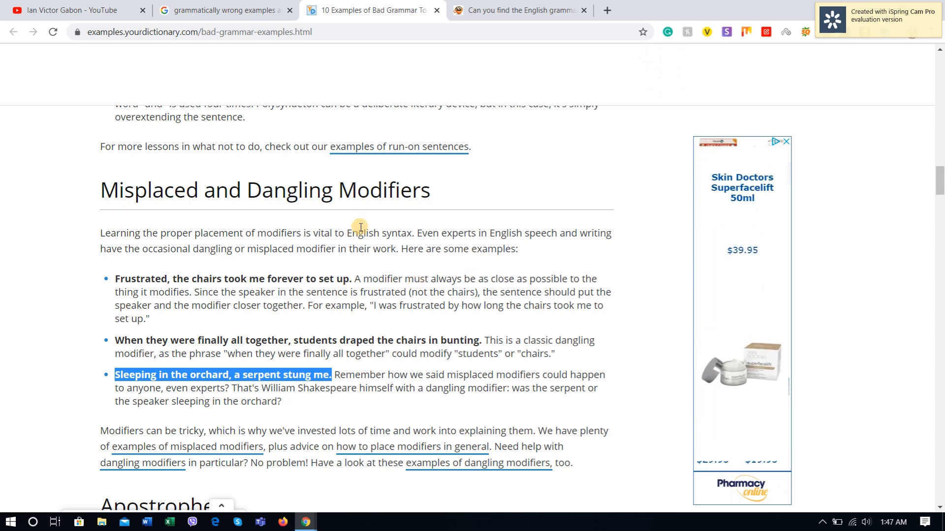
{"action": "key", "text": "alt+Tab"}
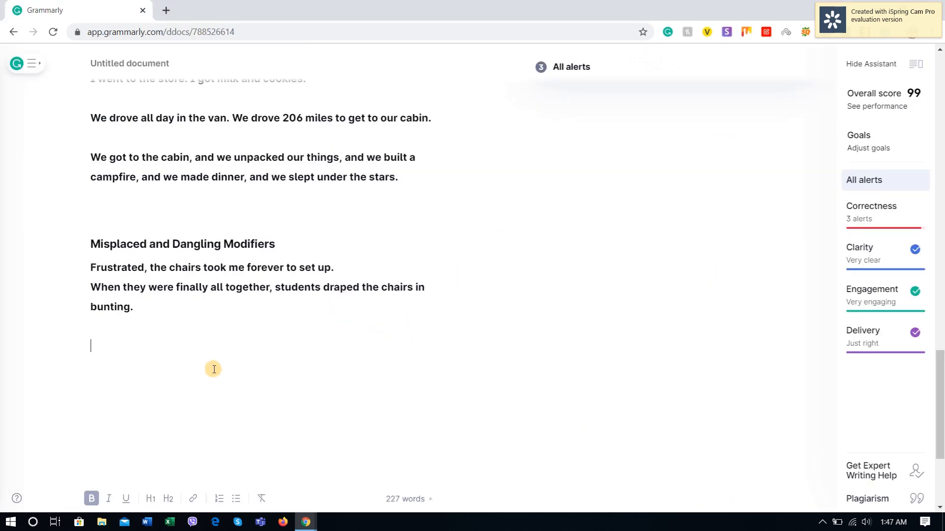
{"action": "left_click", "coordinate": [107, 325]}
{"action": "key", "text": "ctrl+v"}
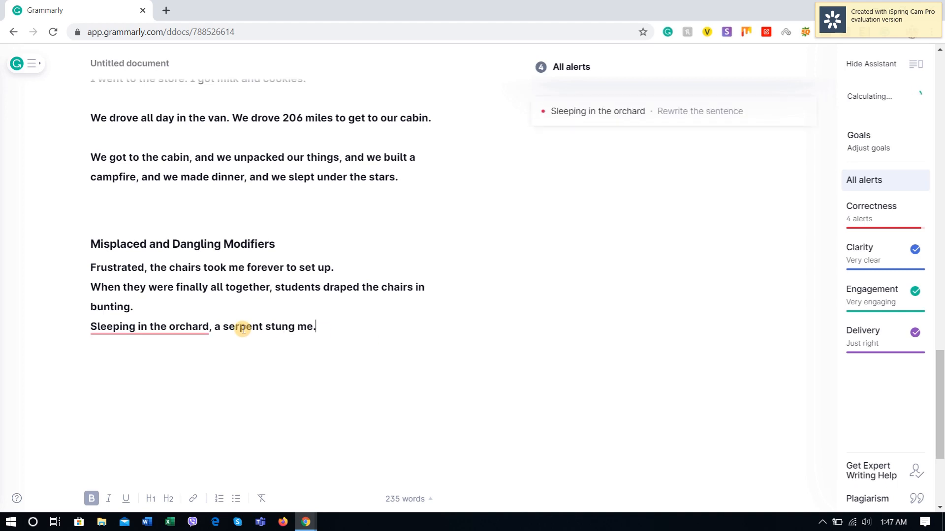
{"action": "left_click", "coordinate": [145, 329]}
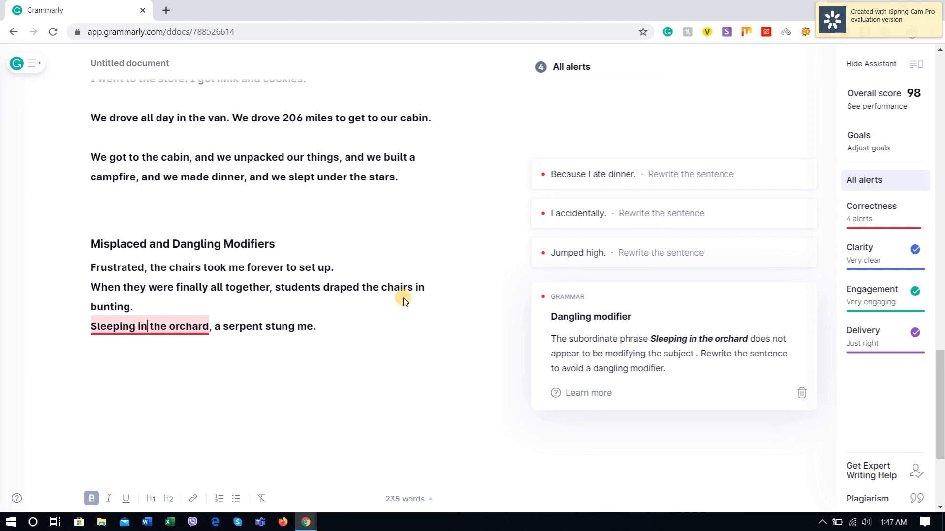
{"action": "left_click", "coordinate": [336, 335]}
Step: Append the verdict "(Not accurate)" to the "Misplaced and Dangling Modifiers" heading
{"action": "left_click", "coordinate": [310, 248]}
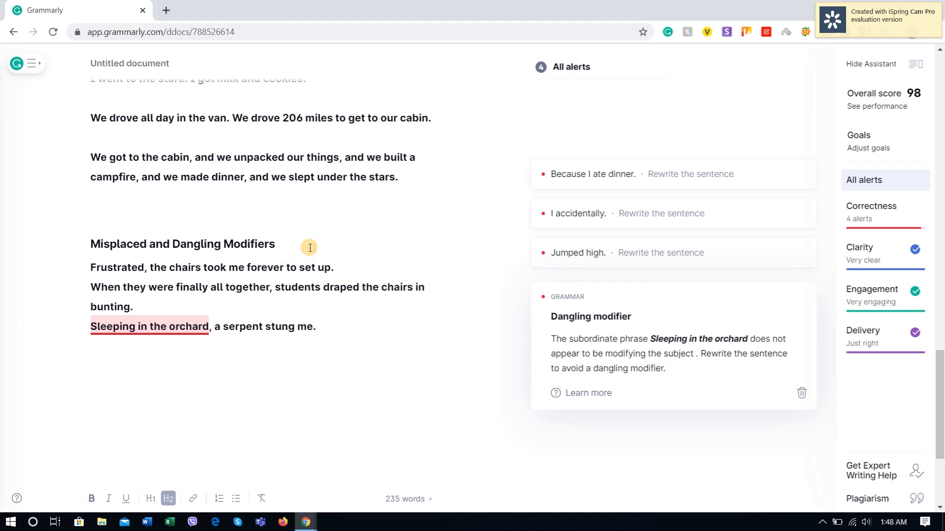
{"action": "type", "text": "("}
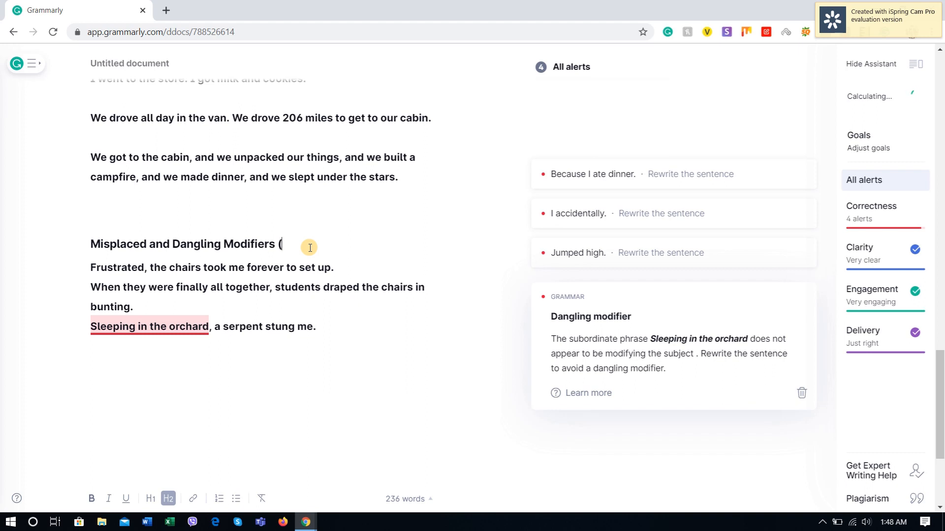
{"action": "type", "text": "Not accurate"}
Step: Remove the blank line between "Run-on Sentences" and "Sentence Fragments" in the Accurate summary list
{"action": "left_click", "coordinate": [345, 325]}
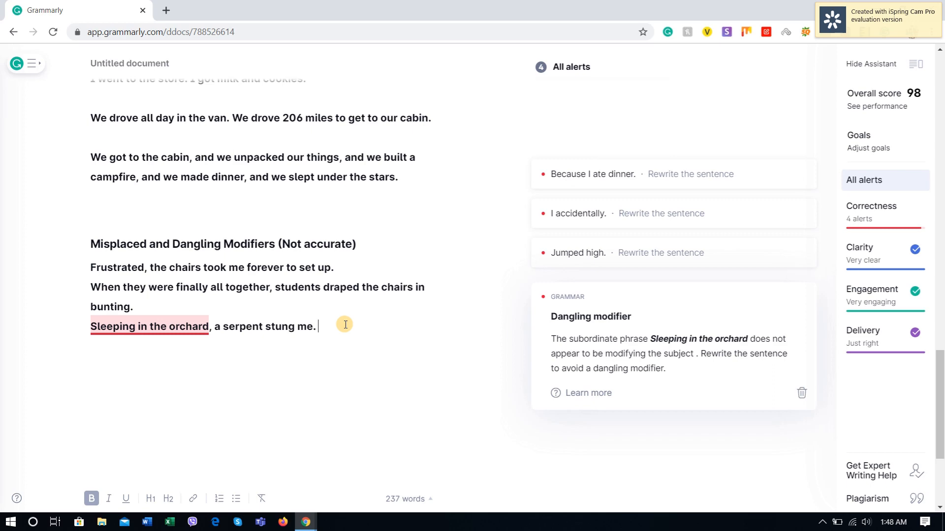
{"action": "scroll", "coordinate": [339, 334], "scroll_direction": "up", "scroll_amount": 15}
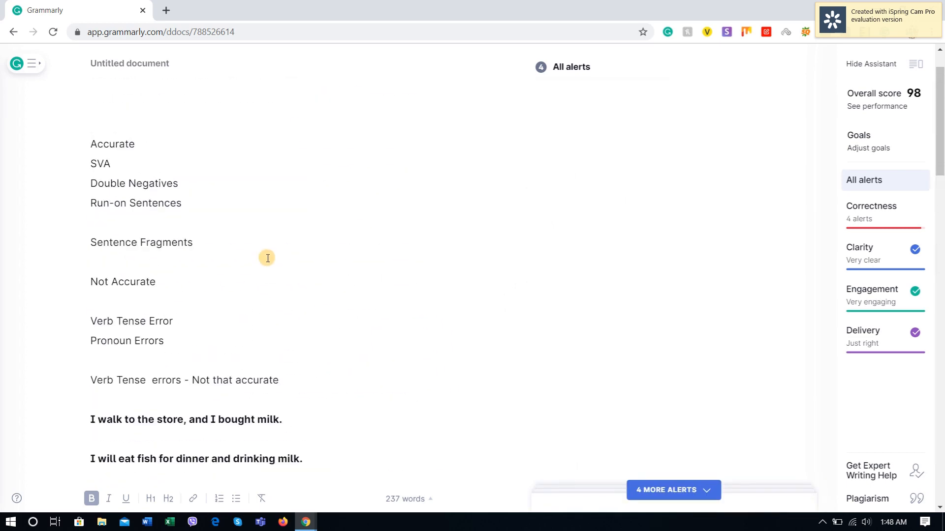
{"action": "scroll", "coordinate": [267, 258], "scroll_direction": "up", "scroll_amount": 2}
{"action": "left_click", "coordinate": [175, 392]}
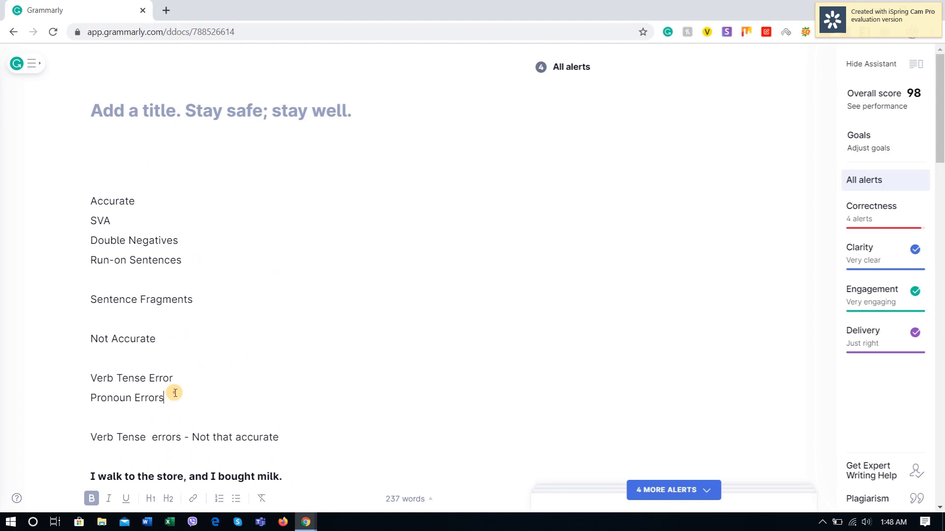
{"action": "left_click", "coordinate": [90, 298]}
{"action": "key", "text": "BackSpace"}
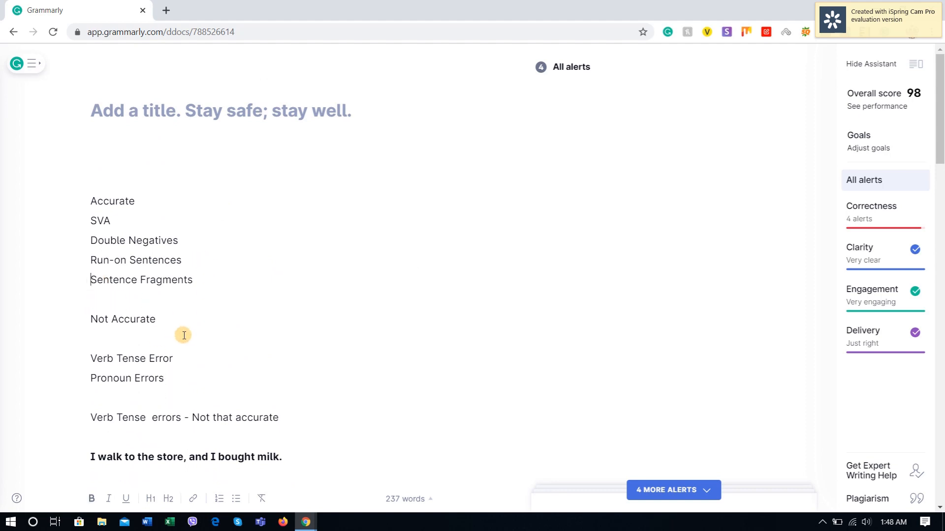
Step: Add "dangling modifiers" below "Pronoun Errors" in the Not Accurate summary list, followed by a new line
{"action": "left_click", "coordinate": [175, 377]}
{"action": "key", "text": "Return"}
{"action": "scroll", "coordinate": [175, 377], "scroll_direction": "down", "scroll_amount": 1}
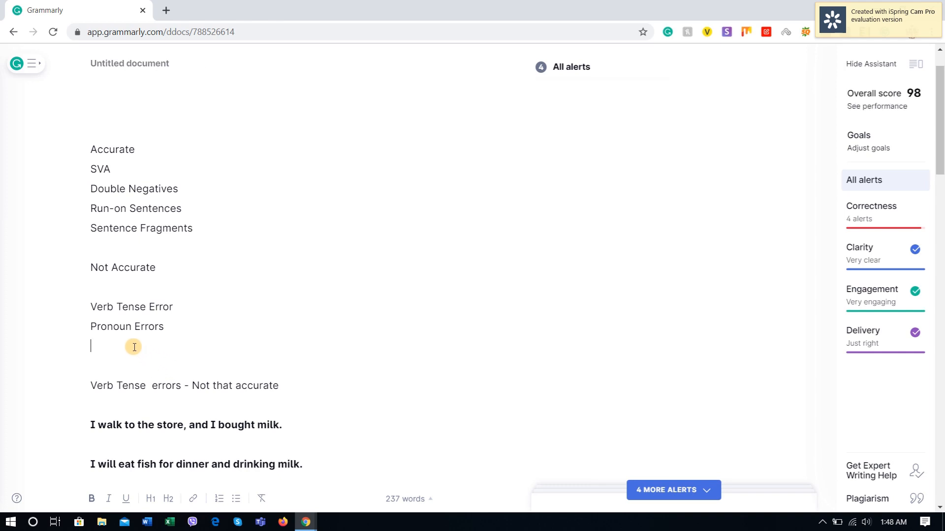
{"action": "type", "text": "dangling modi"}
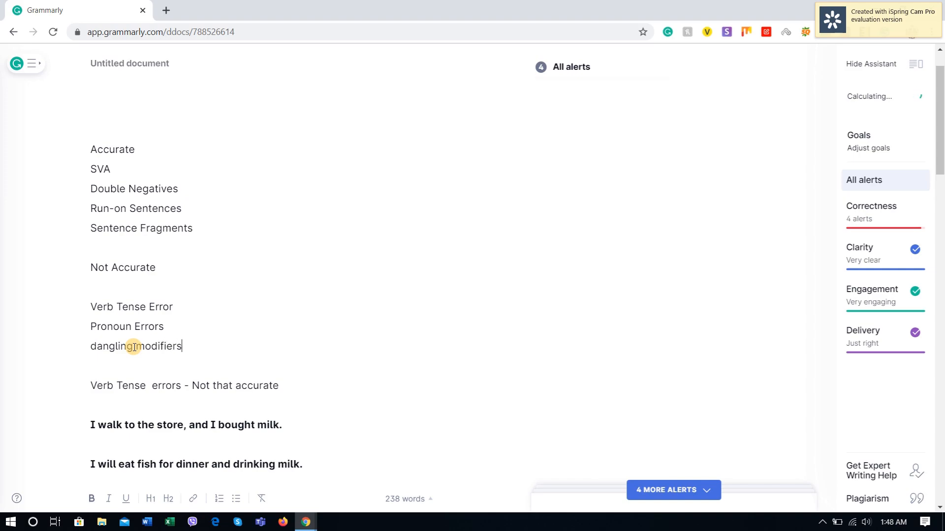
{"action": "type", "text": "fiers"}
{"action": "key", "text": "Return"}
Step: Copy the "Apostrophes" heading from YourDictionary to below the "Sleeping in the orchard" sentence in Grammarly, leaving a blank line between them
{"action": "key", "text": "alt+Tab"}
{"action": "scroll", "coordinate": [246, 330], "scroll_direction": "down", "scroll_amount": 5}
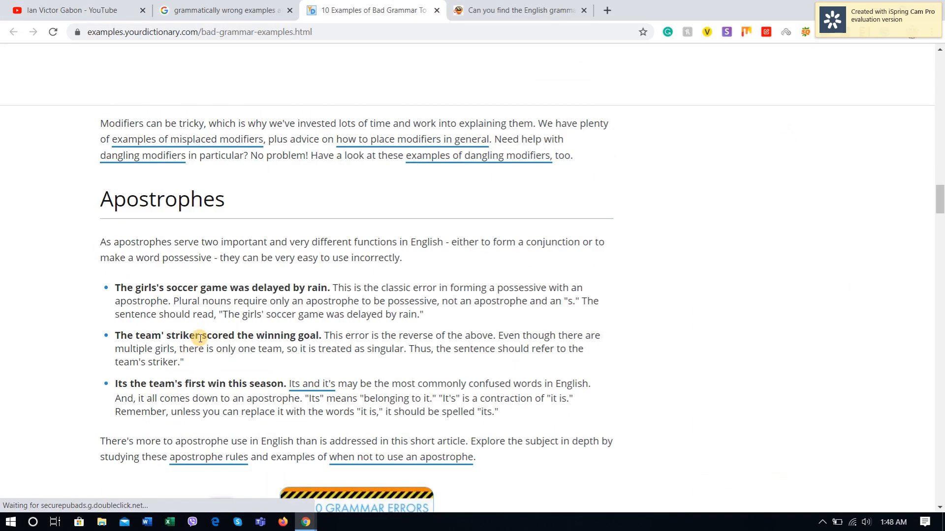
{"action": "scroll", "coordinate": [200, 275], "scroll_direction": "down", "scroll_amount": 2}
{"action": "scroll", "coordinate": [202, 304], "scroll_direction": "up", "scroll_amount": 3}
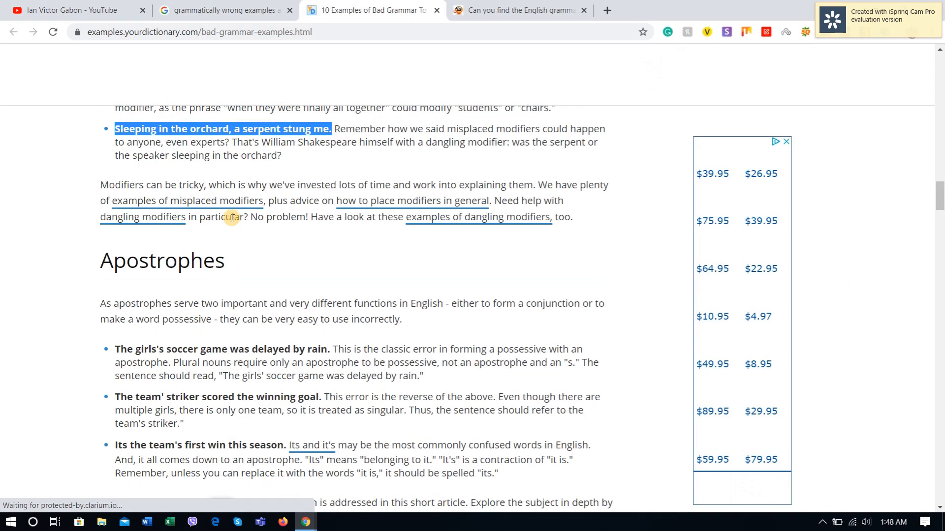
{"action": "left_click_drag", "start_coordinate": [225, 261], "coordinate": [106, 262]}
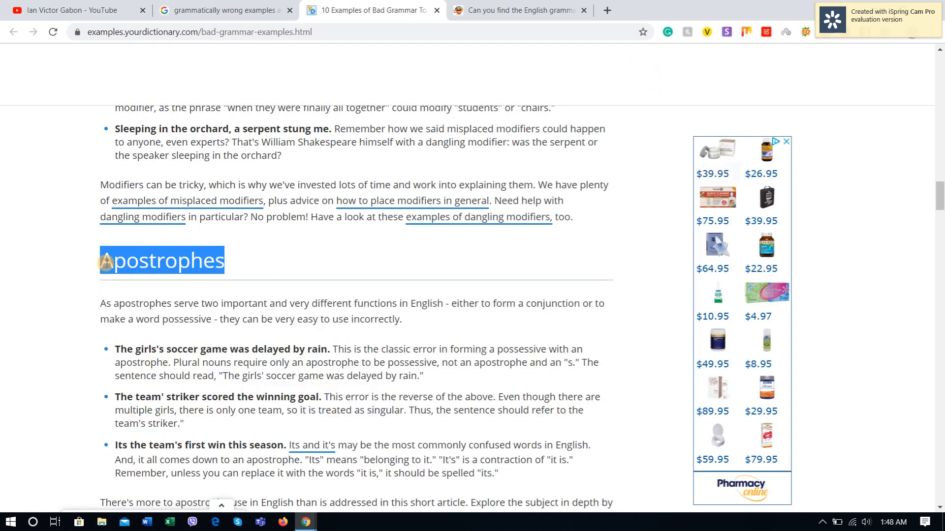
{"action": "key", "text": "alt+Tab"}
{"action": "scroll", "coordinate": [308, 321], "scroll_direction": "down", "scroll_amount": 6}
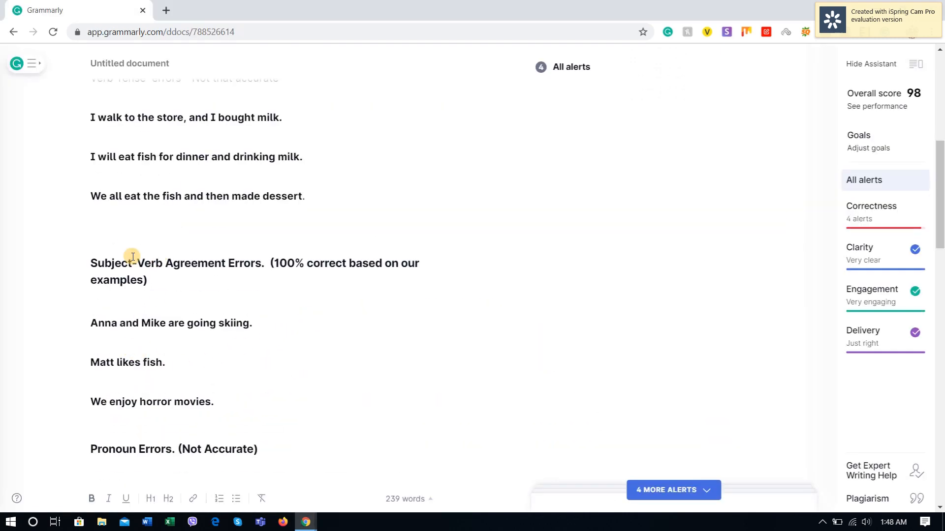
{"action": "scroll", "coordinate": [187, 295], "scroll_direction": "up", "scroll_amount": 1}
{"action": "scroll", "coordinate": [187, 295], "scroll_direction": "down", "scroll_amount": 18}
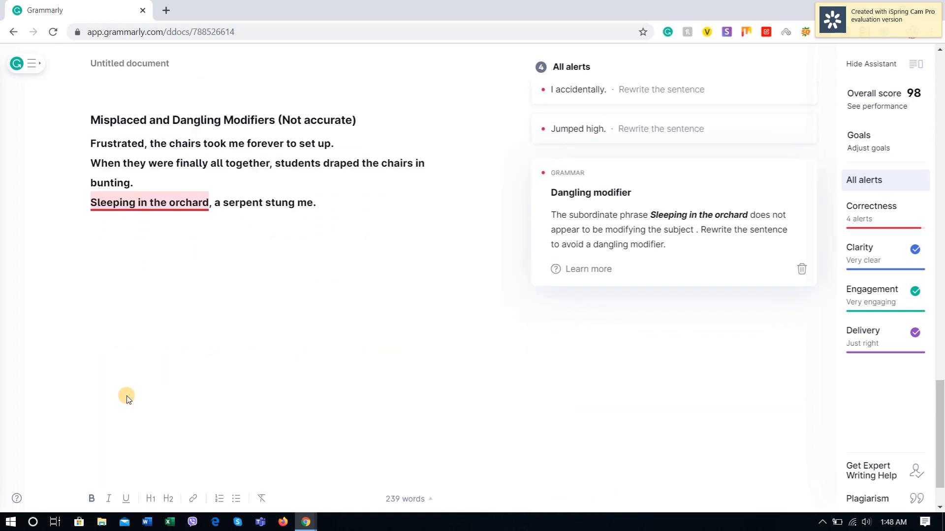
{"action": "left_click", "coordinate": [330, 201]}
{"action": "key", "text": "Return"}
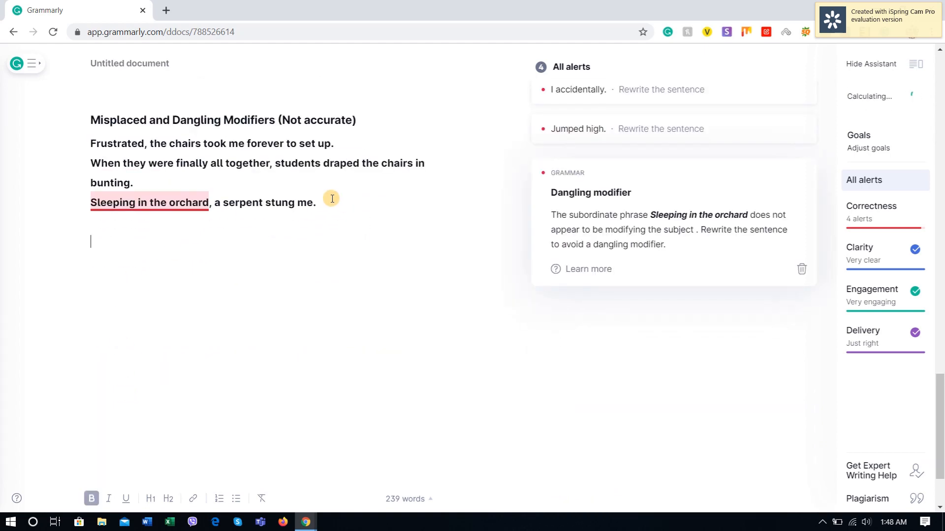
{"action": "key", "text": "ctrl+v"}
Step: End the "Apostrophes" heading with a period and add two new lines below it
{"action": "left_click", "coordinate": [245, 247]}
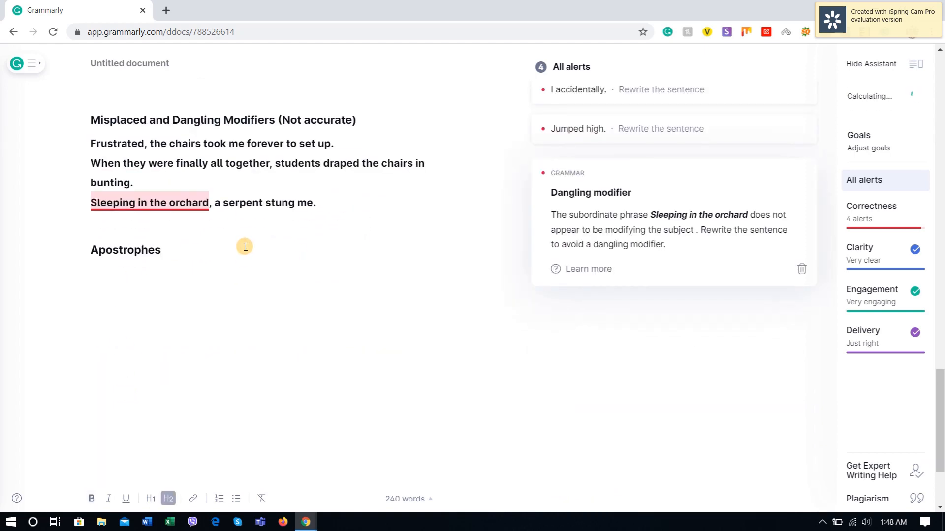
{"action": "type", "text": "."}
{"action": "key", "text": "Return"}
{"action": "key", "text": "Return"}
Step: Switch to YourDictionary and bring up the example sentences under "Apostrophes"
{"action": "key", "text": "alt+Tab"}
{"action": "scroll", "coordinate": [148, 243], "scroll_direction": "down", "scroll_amount": 2}
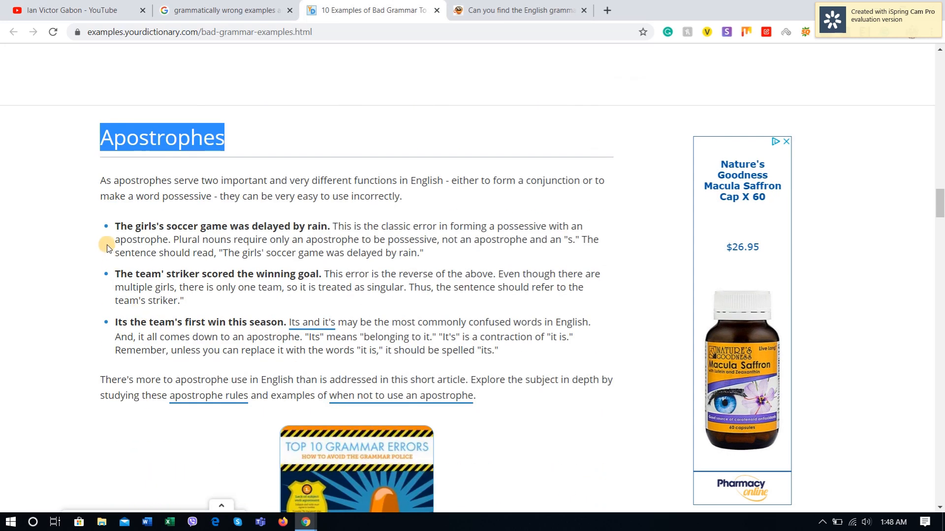
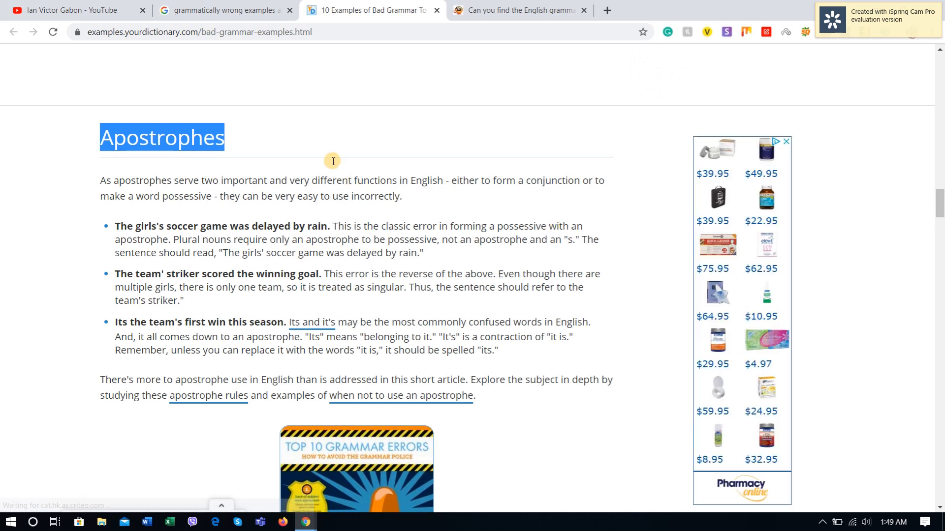
Step: Copy "The girls's soccer game was delayed by rain" from YourDictionary to below the "Apostrophes." heading in Grammarly and end it with a period
{"action": "left_click_drag", "start_coordinate": [318, 226], "coordinate": [117, 228]}
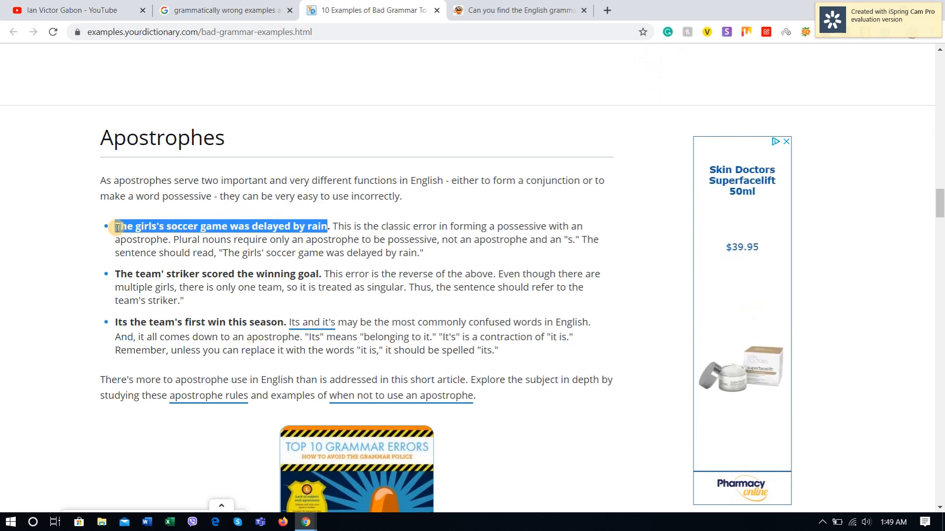
{"action": "key", "text": "ctrl+c"}
{"action": "key", "text": "alt+Tab"}
{"action": "key", "text": "ctrl+v"}
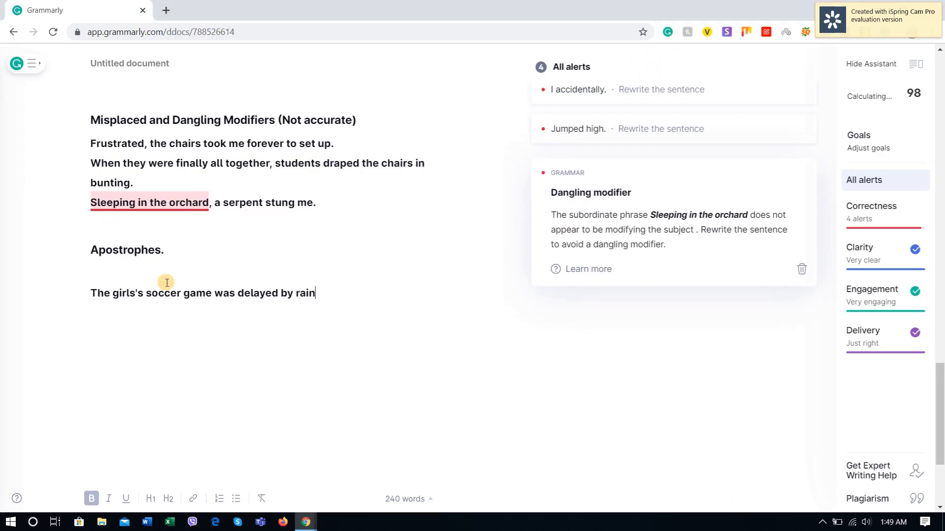
{"action": "type", "text": "."}
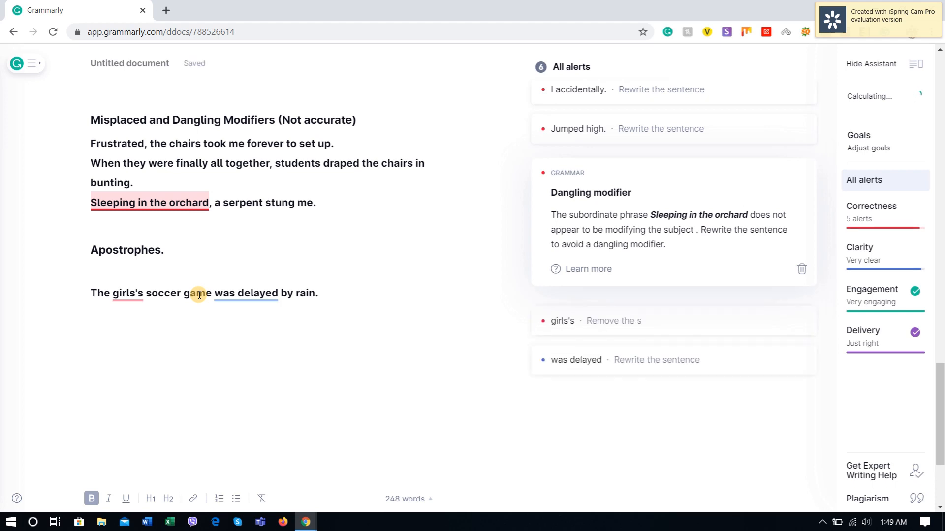
Step: Open the alert for "girls's" and accept the suggested correction that removes the final s
{"action": "scroll", "coordinate": [285, 394], "scroll_direction": "down", "scroll_amount": 1}
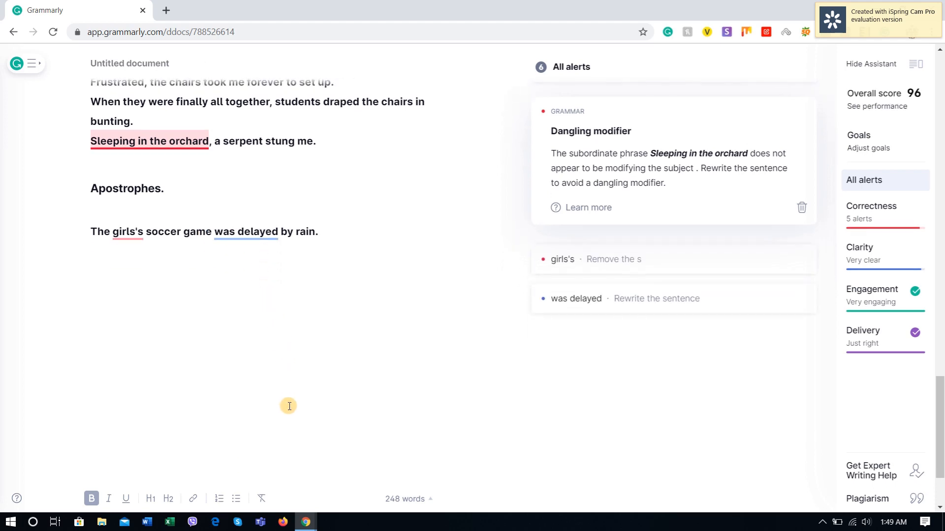
{"action": "left_click", "coordinate": [605, 259]}
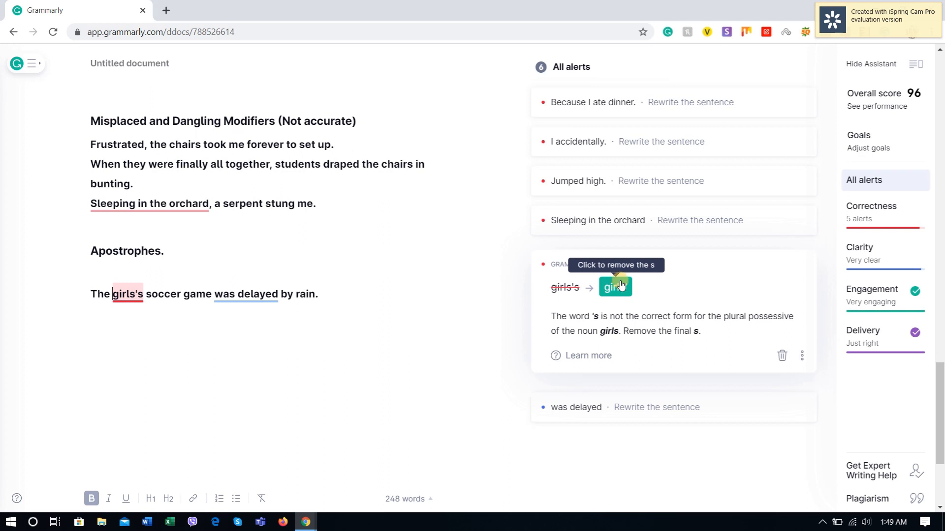
{"action": "left_click", "coordinate": [618, 293]}
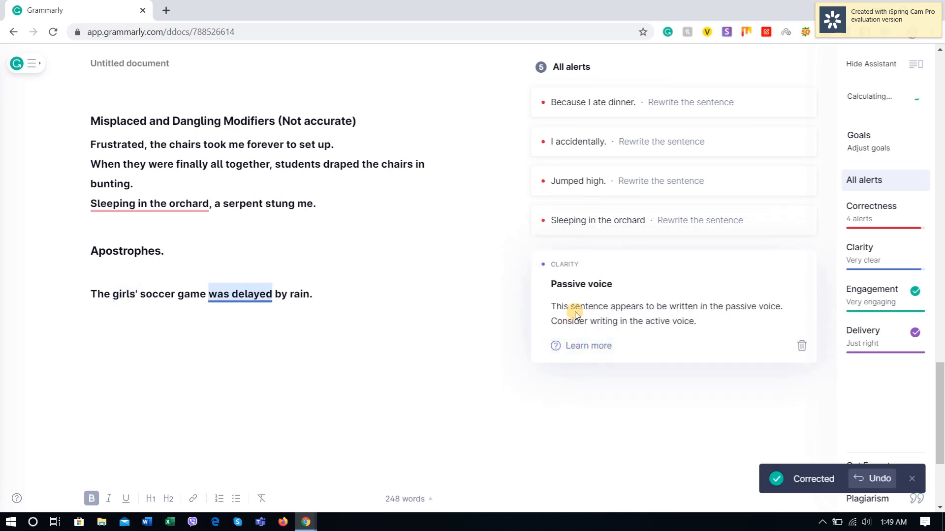
Step: Copy "The team' striker scored the winning goal." from YourDictionary to below the girls' soccer sentence in Grammarly, with a blank line between them
{"action": "left_click", "coordinate": [341, 296]}
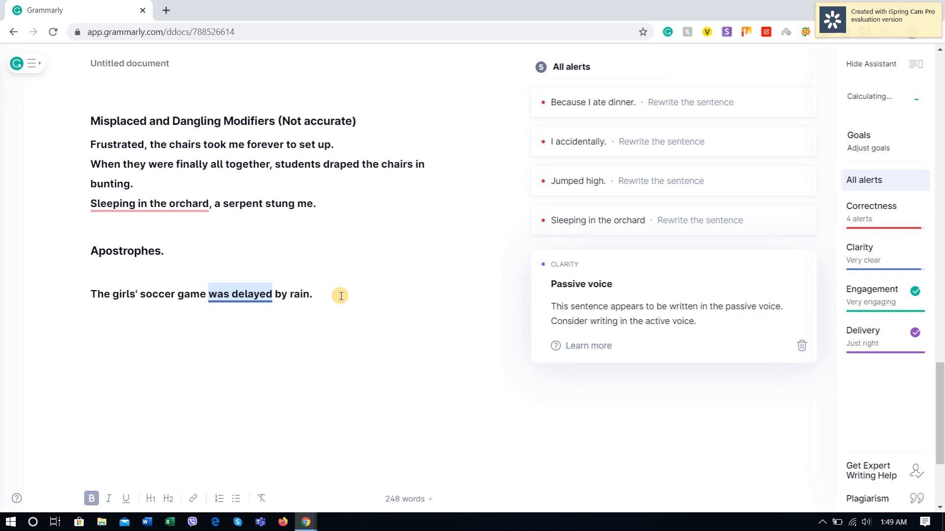
{"action": "key", "text": "Return"}
{"action": "left_click", "coordinate": [338, 297]}
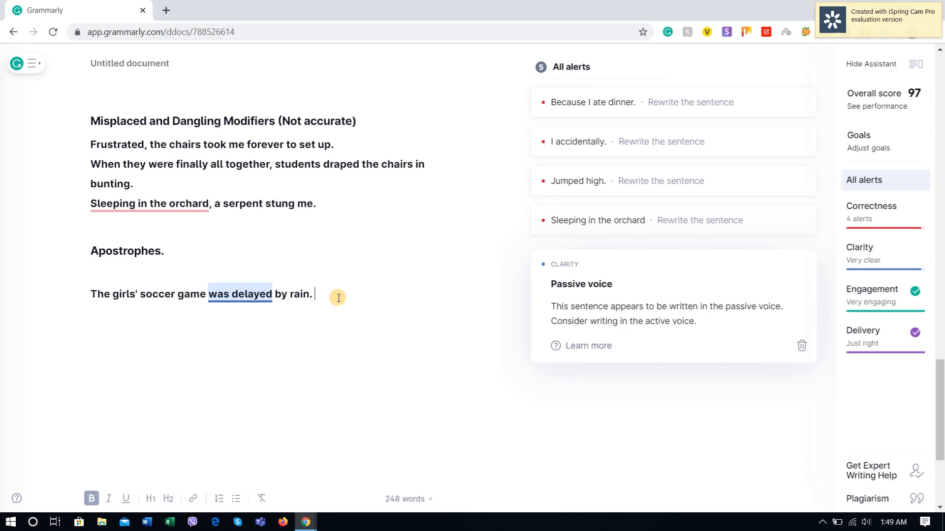
{"action": "key", "text": "Return"}
{"action": "key", "text": "alt+Tab"}
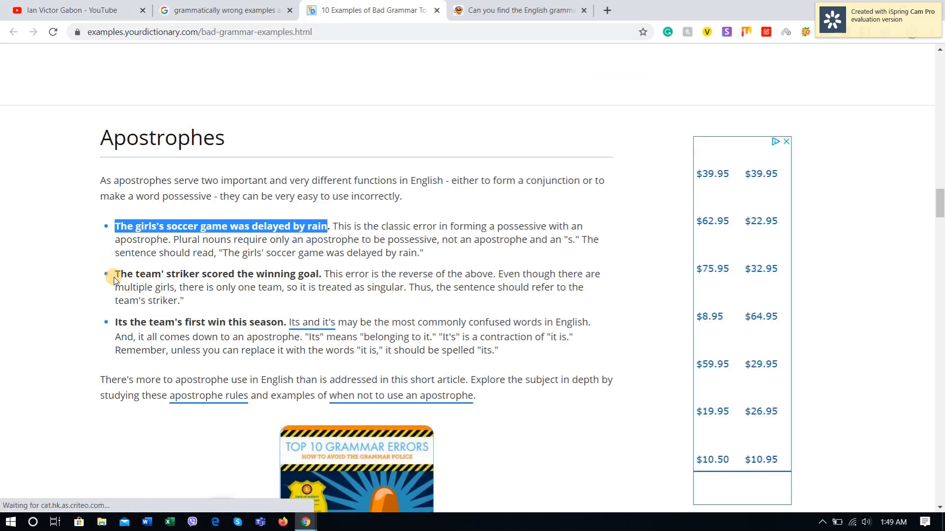
{"action": "left_click_drag", "start_coordinate": [118, 275], "coordinate": [330, 276]}
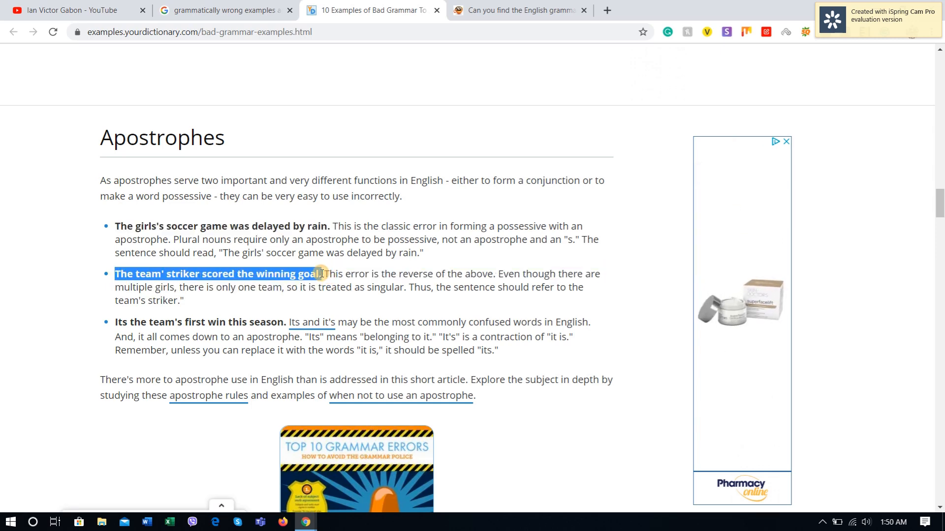
{"action": "key", "text": "alt+Tab"}
{"action": "key", "text": "ctrl+v"}
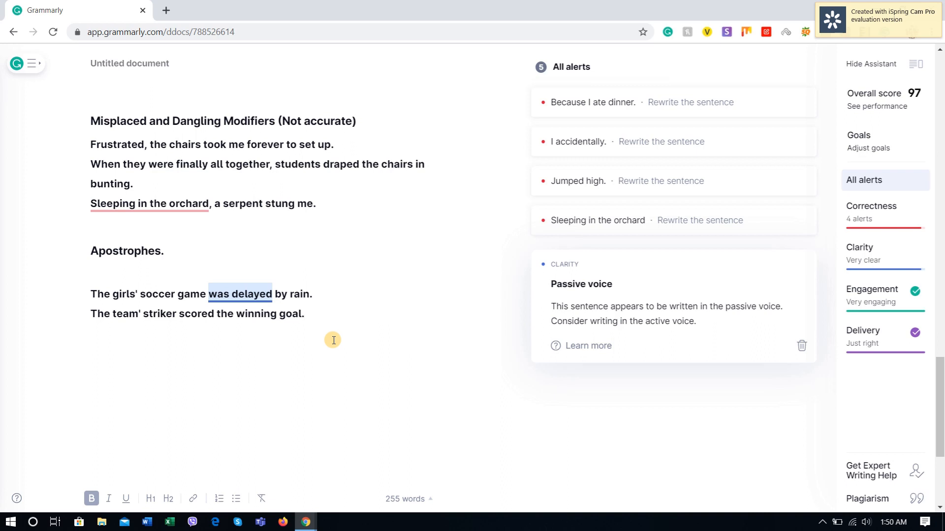
{"action": "left_click", "coordinate": [92, 311]}
{"action": "key", "text": "Return"}
{"action": "left_click", "coordinate": [334, 328]}
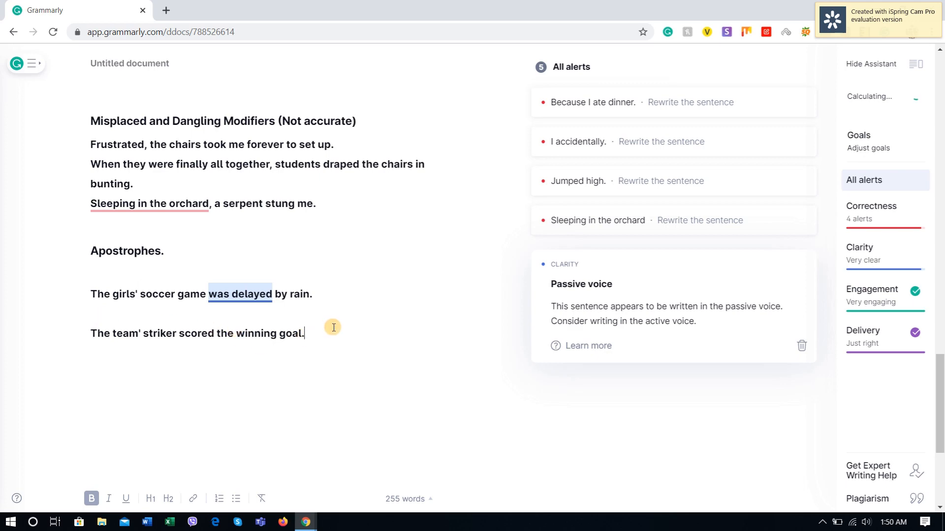
Step: Copy "Its the team's first win this season." from YourDictionary to below the team' striker sentence in Grammarly, leaving a blank line between them
{"action": "key", "text": "Return"}
{"action": "key", "text": "Return"}
{"action": "key", "text": "alt+Tab"}
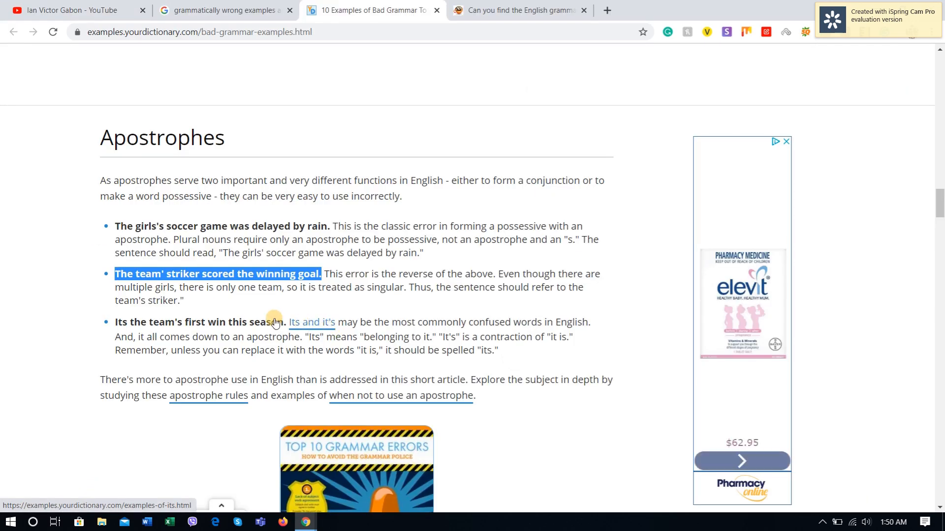
{"action": "left_click_drag", "start_coordinate": [114, 322], "coordinate": [285, 321]}
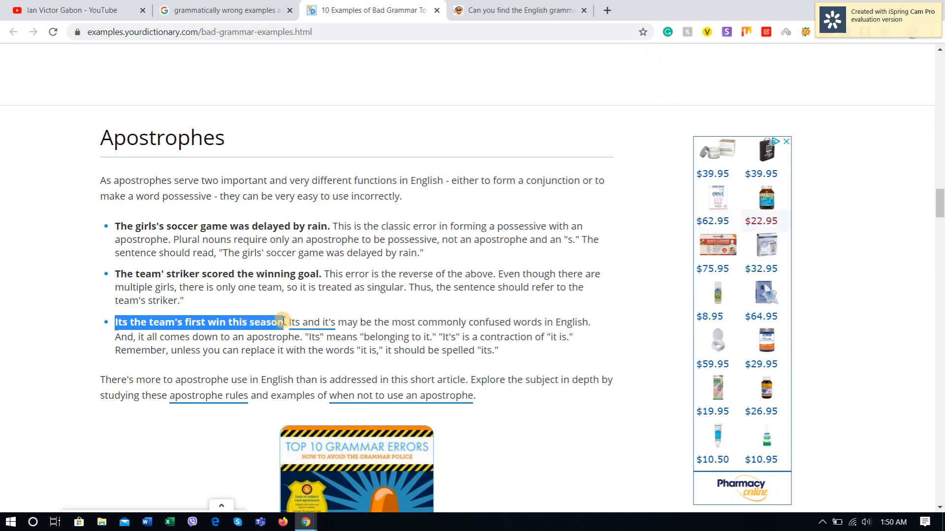
{"action": "key", "text": "ctrl+c"}
{"action": "key", "text": "alt+Tab"}
{"action": "key", "text": "ctrl+v"}
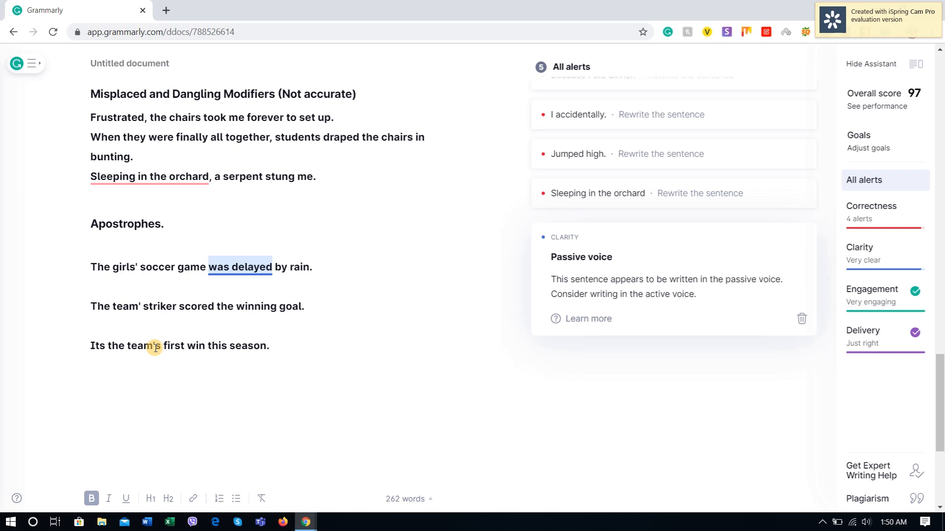
{"action": "key", "text": "Return"}
{"action": "left_click", "coordinate": [121, 365]}
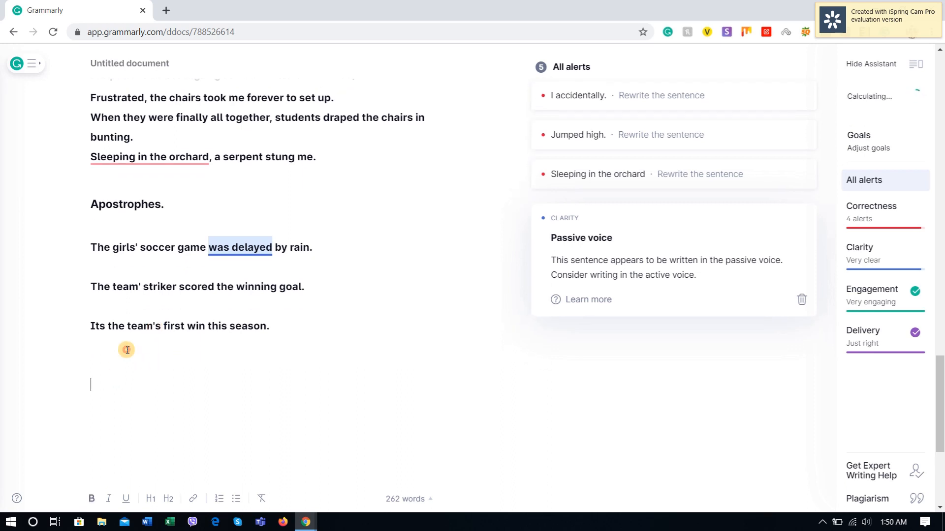
Step: Remove the blank lines between the three apostrophe example sentences so they sit on consecutive lines
{"action": "left_click", "coordinate": [142, 302]}
{"action": "key", "text": "BackSpace"}
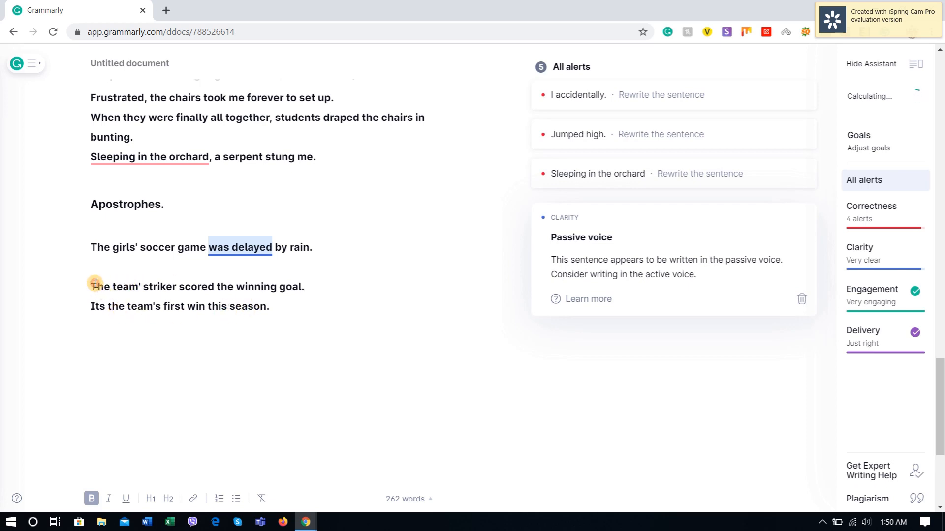
{"action": "left_click_drag", "start_coordinate": [97, 287], "coordinate": [366, 283]}
{"action": "left_click", "coordinate": [275, 317]}
{"action": "left_click", "coordinate": [177, 272]}
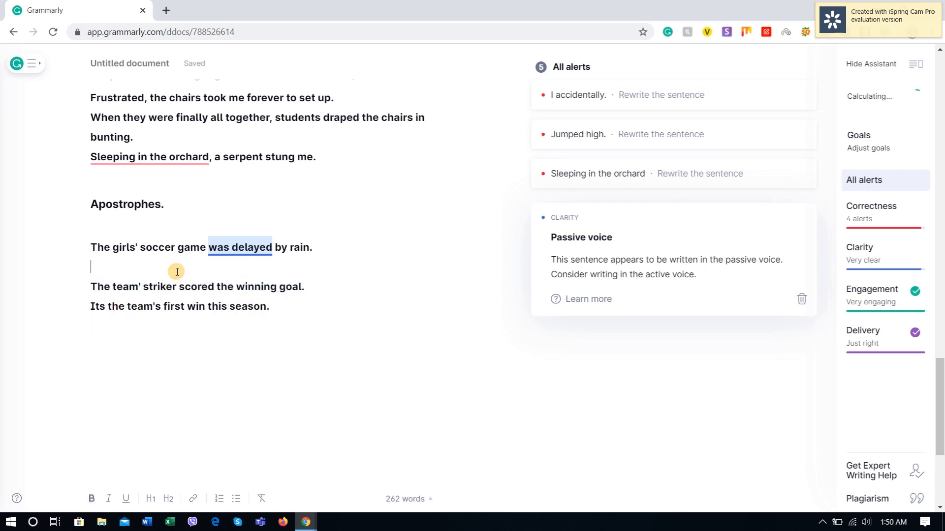
{"action": "key", "text": "BackSpace"}
{"action": "left_click", "coordinate": [276, 297]}
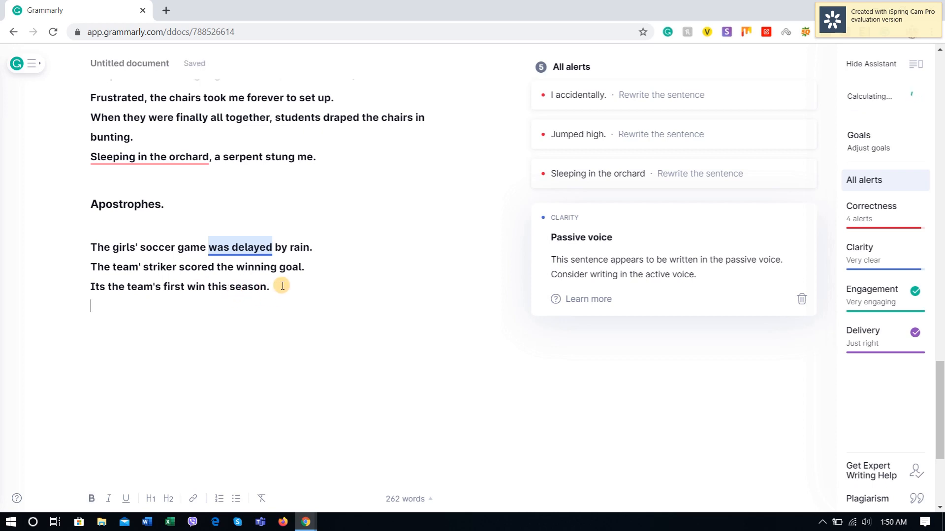
Step: Add the verdict "(Not that accurate)" after the "Apostrophes." heading and review the three example sentences below it
{"action": "left_click", "coordinate": [224, 201]}
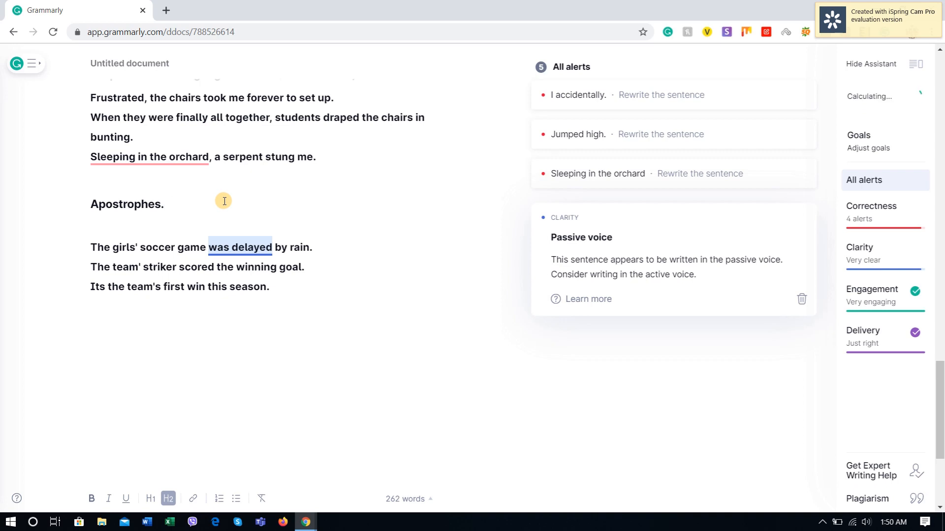
{"action": "type", "text": "(Noy"}
{"action": "key", "text": "BackSpace"}
{"action": "type", "text": "t that accurate"}
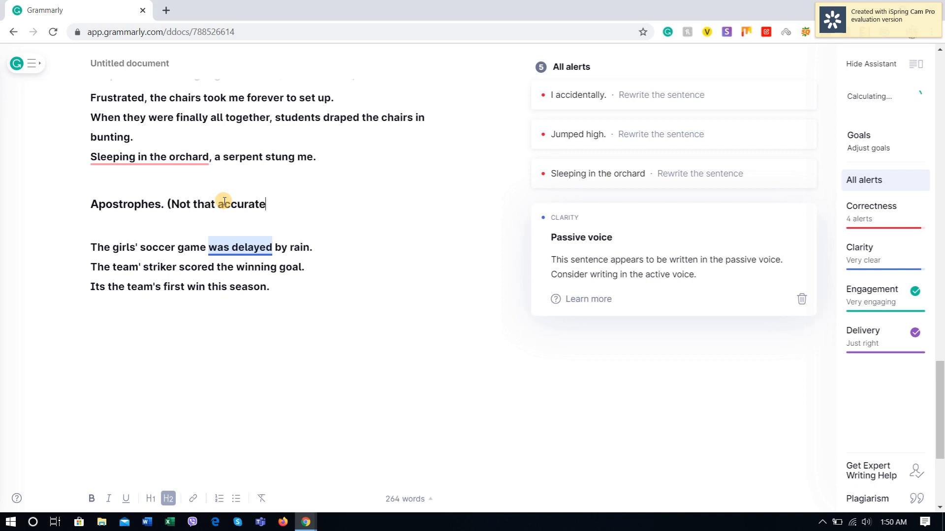
{"action": "type", "text": ")"}
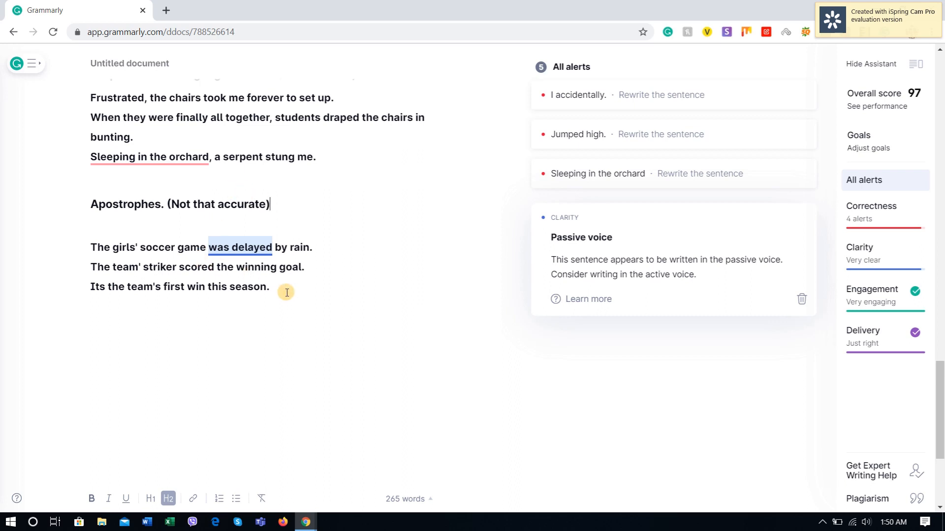
{"action": "left_click_drag", "start_coordinate": [287, 290], "coordinate": [88, 257]}
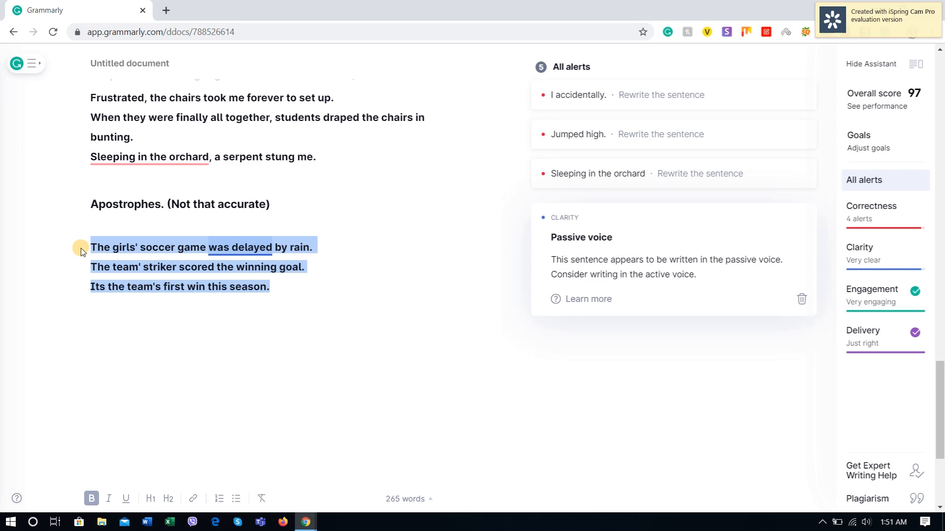
{"action": "left_click", "coordinate": [279, 288]}
Step: Add "Apostrophe" on a new line below "dangling modifiers" in the Not Accurate summary list
{"action": "scroll", "coordinate": [283, 276], "scroll_direction": "up", "scroll_amount": 10}
{"action": "scroll", "coordinate": [280, 291], "scroll_direction": "up", "scroll_amount": 13}
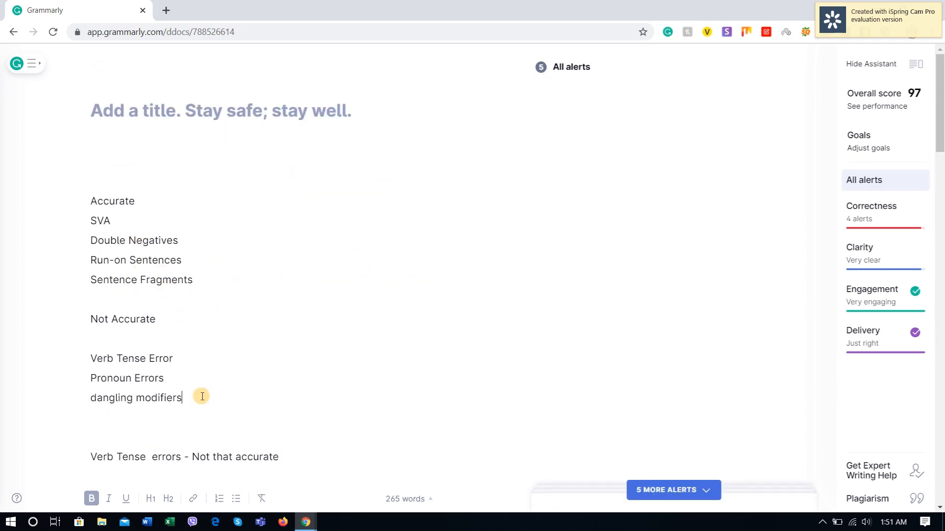
{"action": "left_click", "coordinate": [202, 396]}
{"action": "key", "text": "Return"}
{"action": "type", "text": "Ap"}
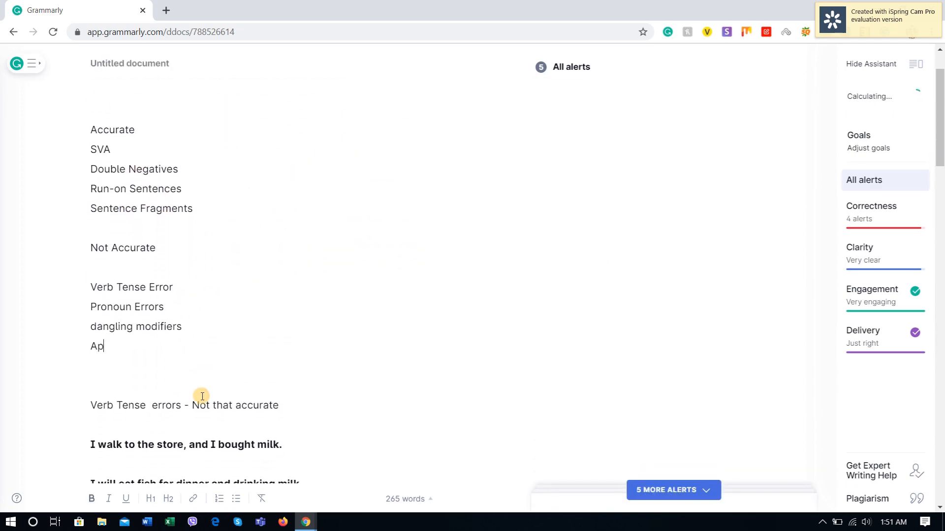
{"action": "type", "text": "ostrophe"}
{"action": "scroll", "coordinate": [221, 387], "scroll_direction": "down", "scroll_amount": 2}
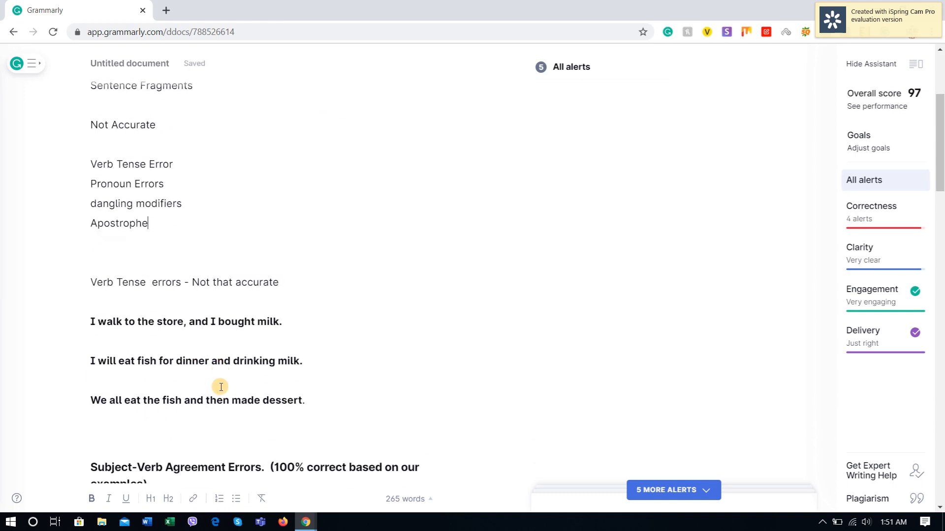
{"action": "scroll", "coordinate": [221, 387], "scroll_direction": "up", "scroll_amount": 3}
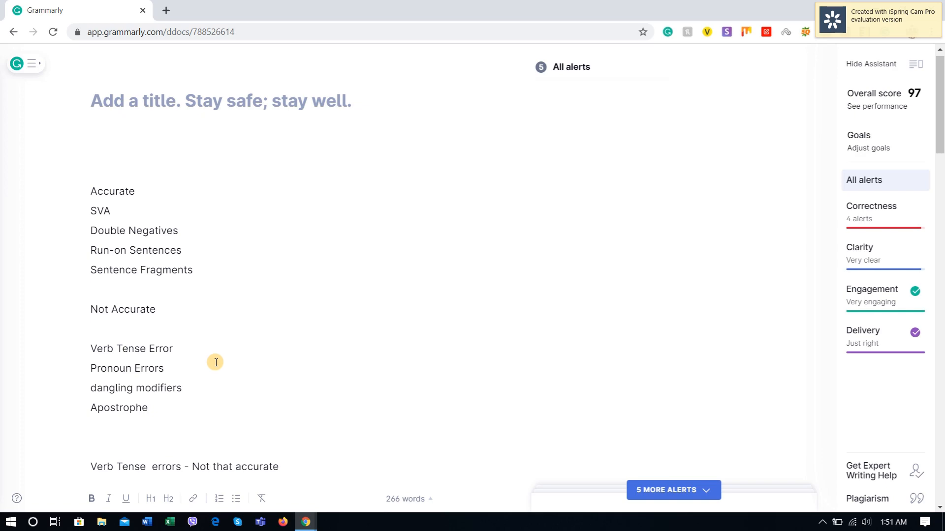
Step: Copy the "Confusing Words" heading from YourDictionary to below the "Its the team's first win this season." sentence in Grammarly, leaving space between them
{"action": "scroll", "coordinate": [304, 331], "scroll_direction": "down", "scroll_amount": 10}
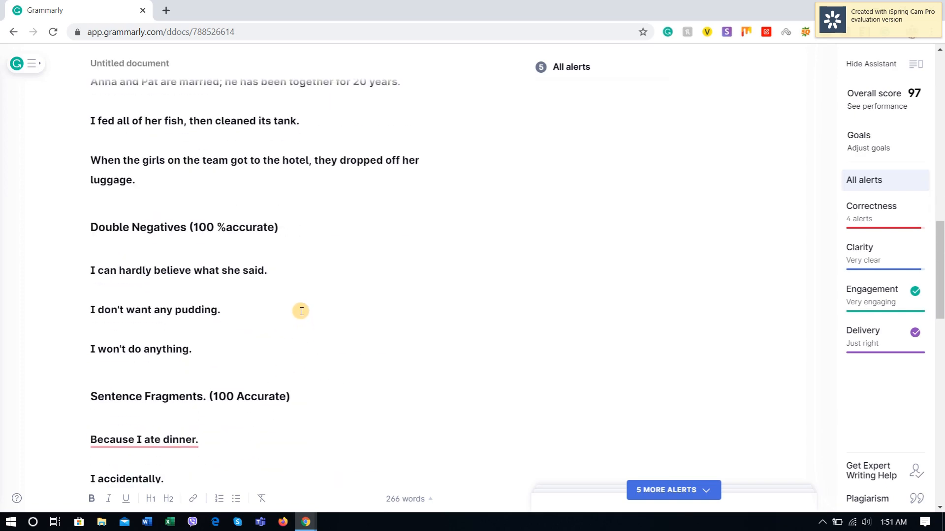
{"action": "scroll", "coordinate": [299, 311], "scroll_direction": "down", "scroll_amount": 14}
{"action": "key", "text": "alt+Tab"}
{"action": "scroll", "coordinate": [178, 366], "scroll_direction": "down", "scroll_amount": 2}
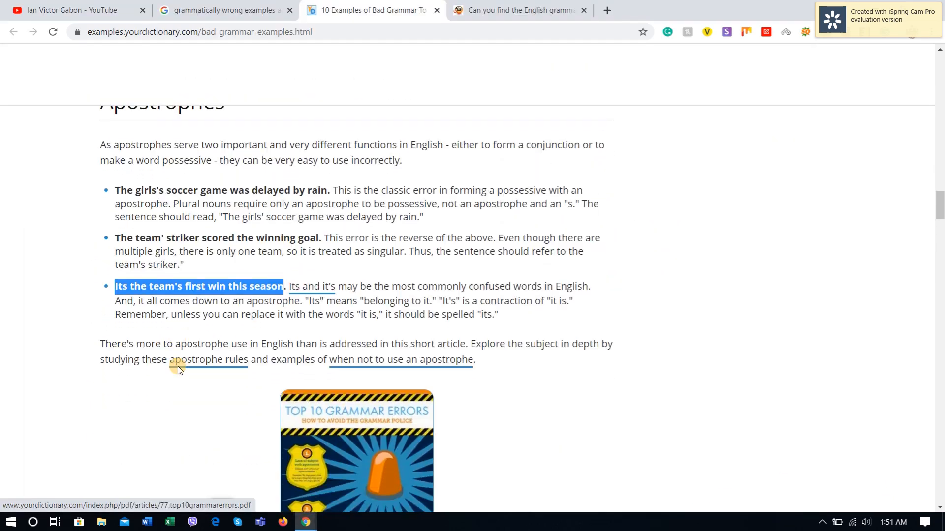
{"action": "scroll", "coordinate": [178, 366], "scroll_direction": "down", "scroll_amount": 15}
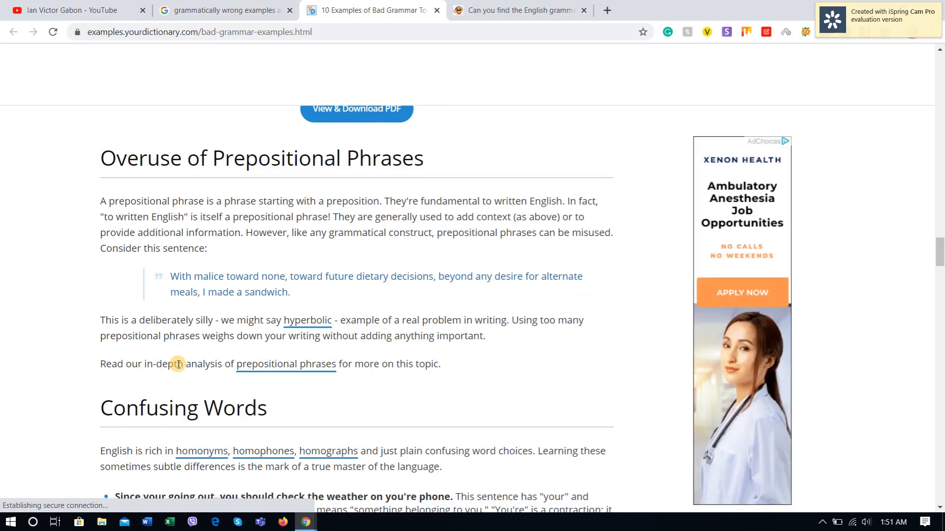
{"action": "scroll", "coordinate": [178, 364], "scroll_direction": "down", "scroll_amount": 4}
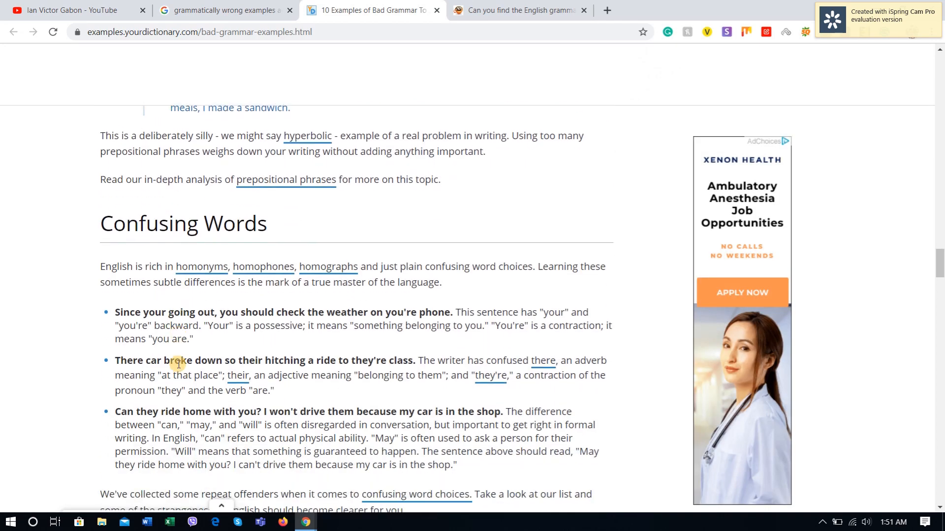
{"action": "left_click_drag", "start_coordinate": [266, 224], "coordinate": [101, 222]}
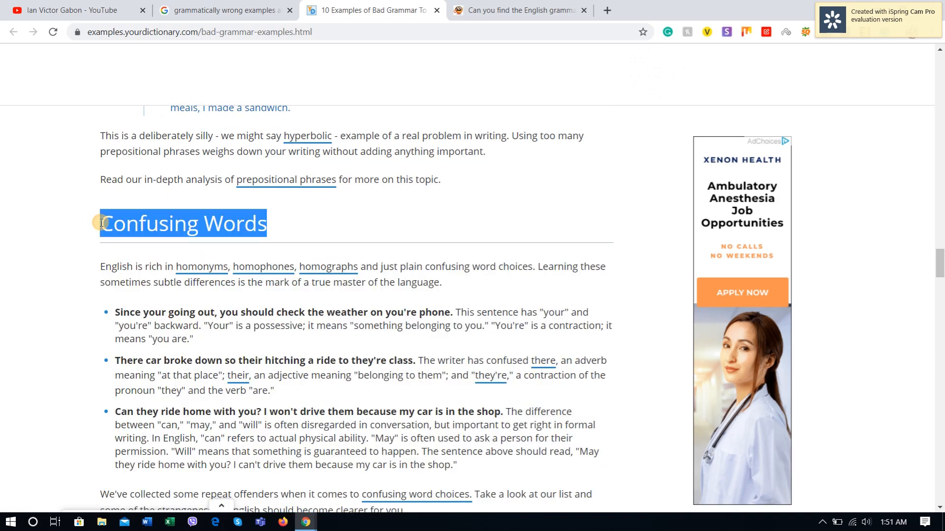
{"action": "scroll", "coordinate": [280, 276], "scroll_direction": "down", "scroll_amount": 3}
{"action": "scroll", "coordinate": [278, 290], "scroll_direction": "up", "scroll_amount": 1}
{"action": "key", "text": "Tab"}
{"action": "key", "text": "alt+Tab"}
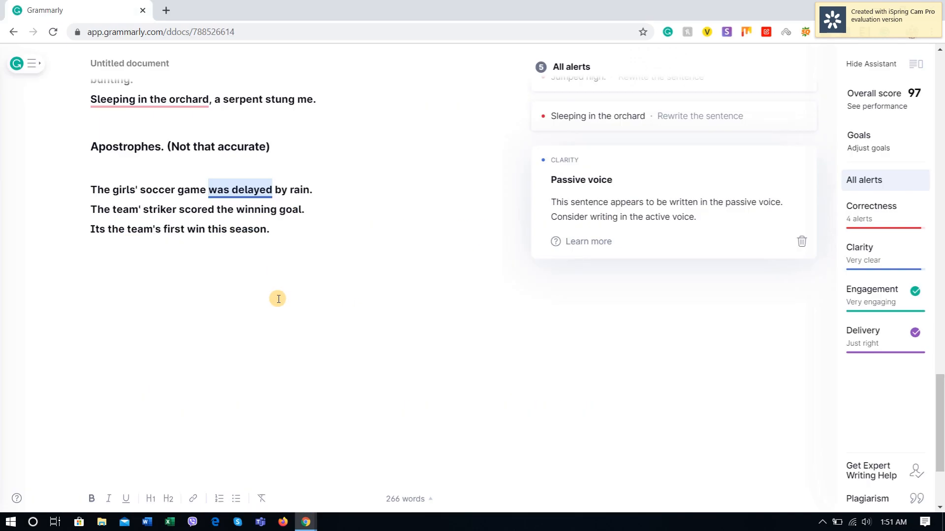
{"action": "left_click", "coordinate": [183, 285]}
{"action": "key", "text": "ctrl+v"}
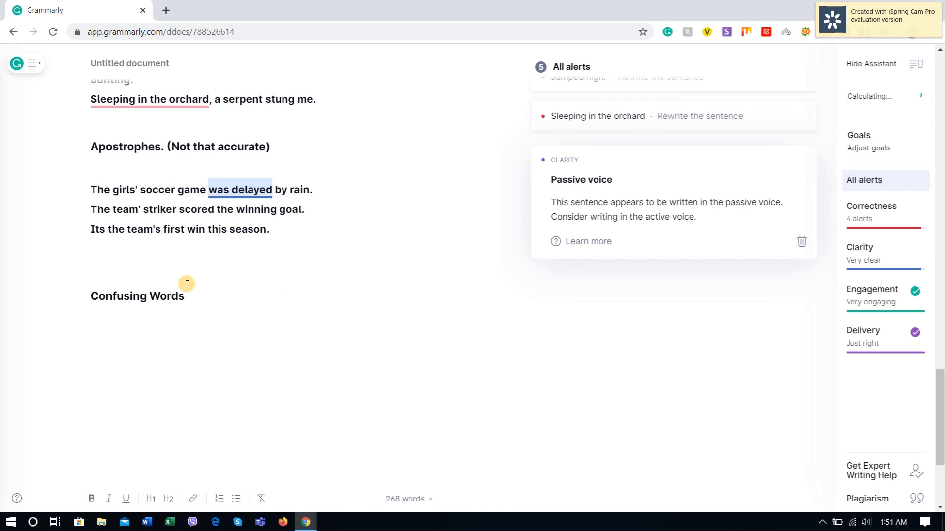
Step: End the "Confusing Words" heading with a period and start a new line below it
{"action": "left_click", "coordinate": [212, 303]}
{"action": "type", "text": "."}
{"action": "key", "text": "Return"}
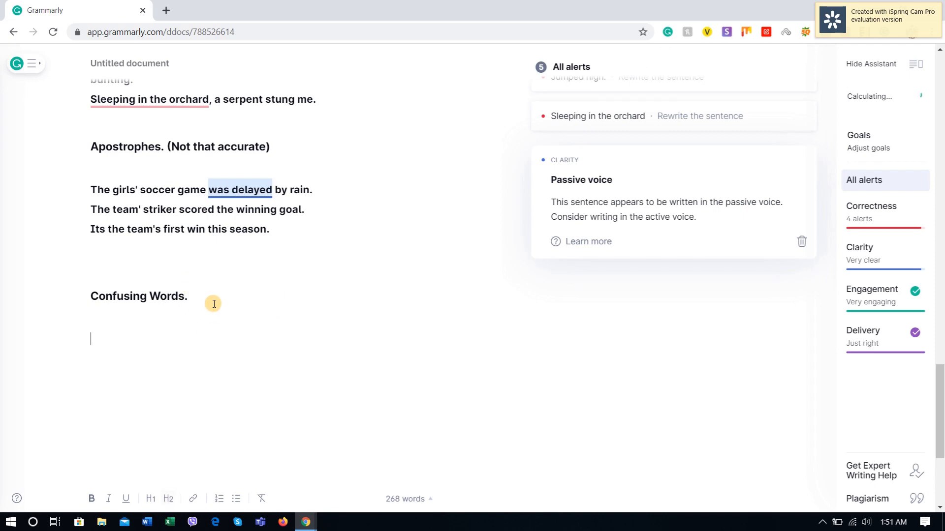
Step: Copy "Since your going out, you should check the weather on you're phone." from YourDictionary to below the "Confusing Words." heading in Grammarly and review it
{"action": "key", "text": "alt+Tab"}
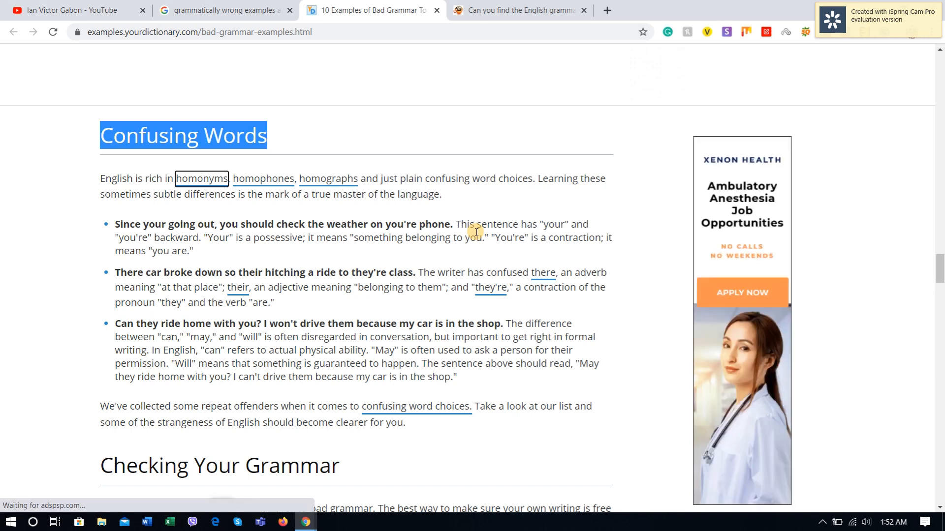
{"action": "left_click_drag", "start_coordinate": [452, 223], "coordinate": [105, 226]}
{"action": "key", "text": "alt+Tab"}
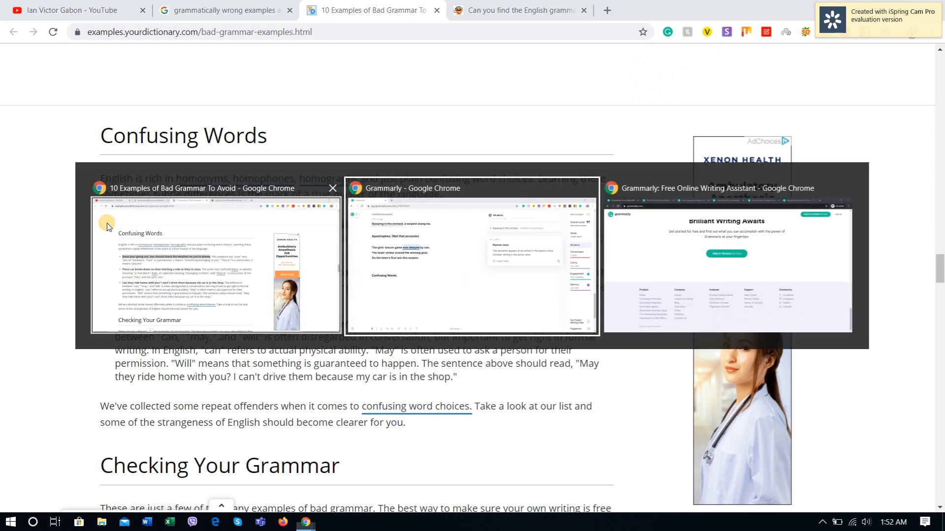
{"action": "key", "text": "ctrl+v"}
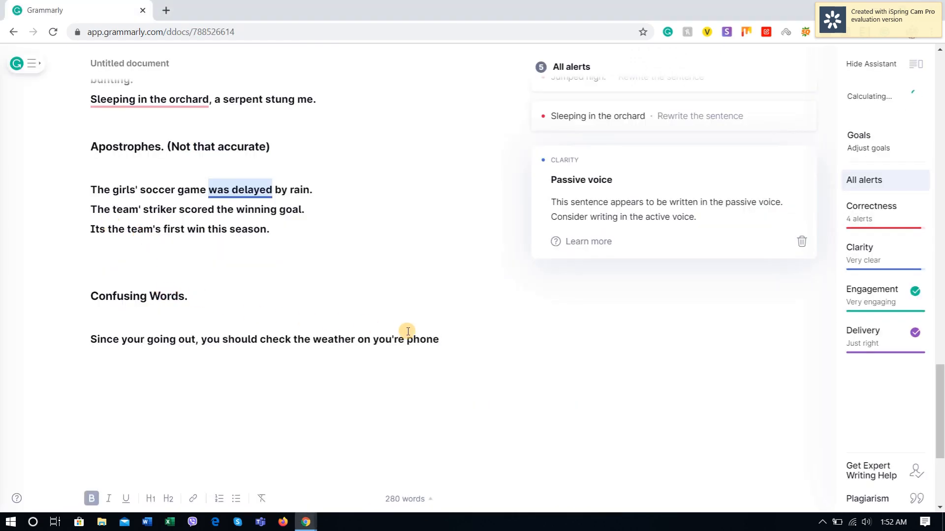
{"action": "type", "text": "."}
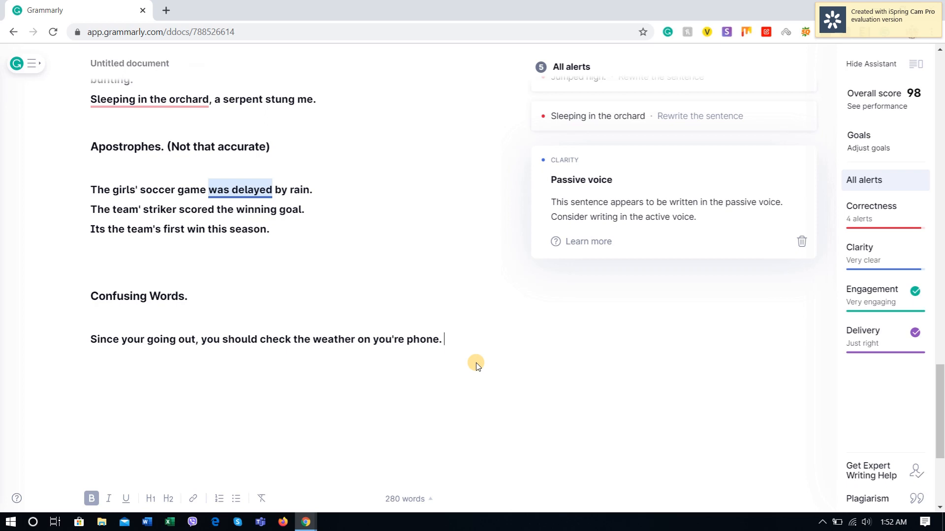
{"action": "left_click", "coordinate": [236, 335]}
{"action": "left_click", "coordinate": [175, 352]}
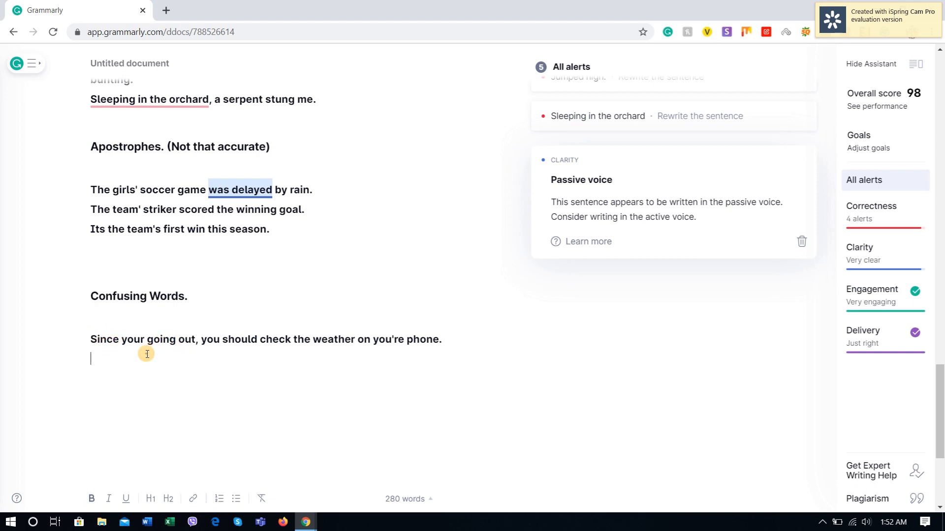
{"action": "left_click", "coordinate": [128, 342]}
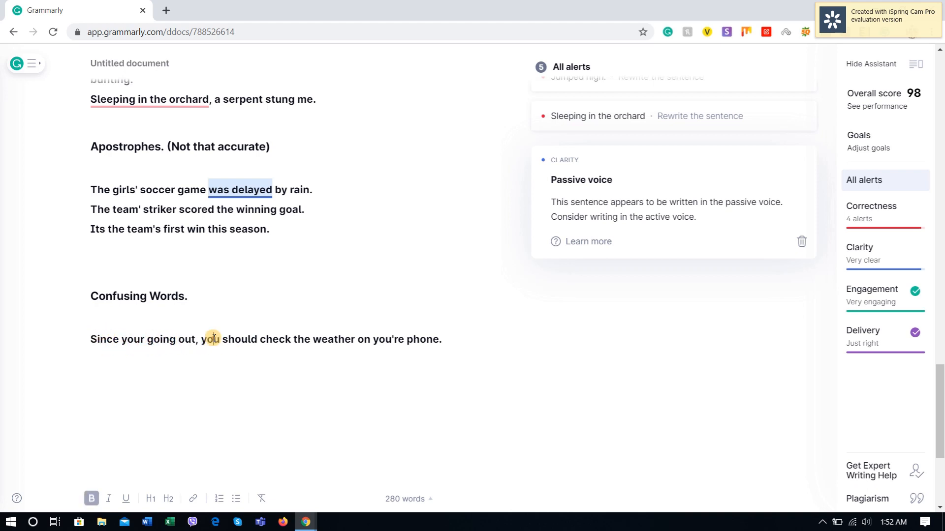
{"action": "left_click", "coordinate": [321, 338]}
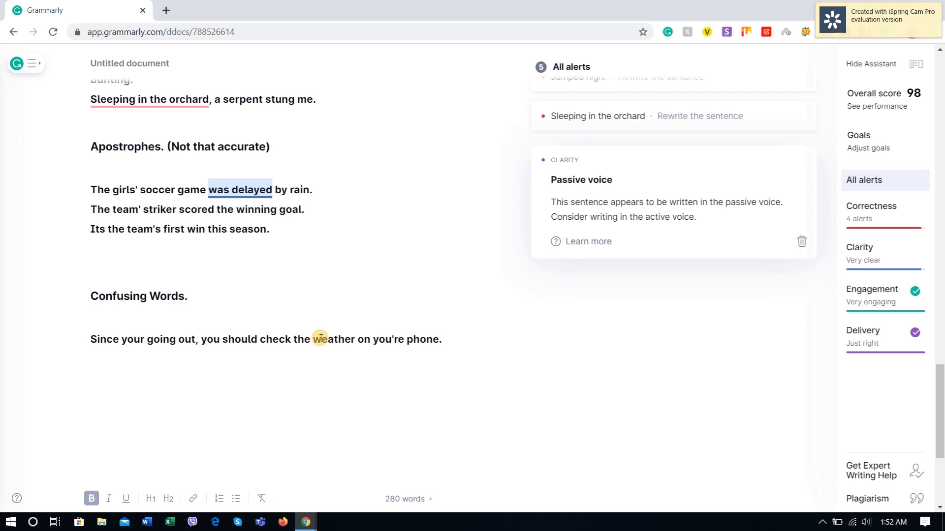
{"action": "left_click", "coordinate": [445, 340]}
Step: Split the sentence after "Since your going out" with a period and a line break, and open the alert on that fragment
{"action": "left_click", "coordinate": [199, 339]}
{"action": "key", "text": "BackSpace"}
{"action": "key", "text": "BackSpace"}
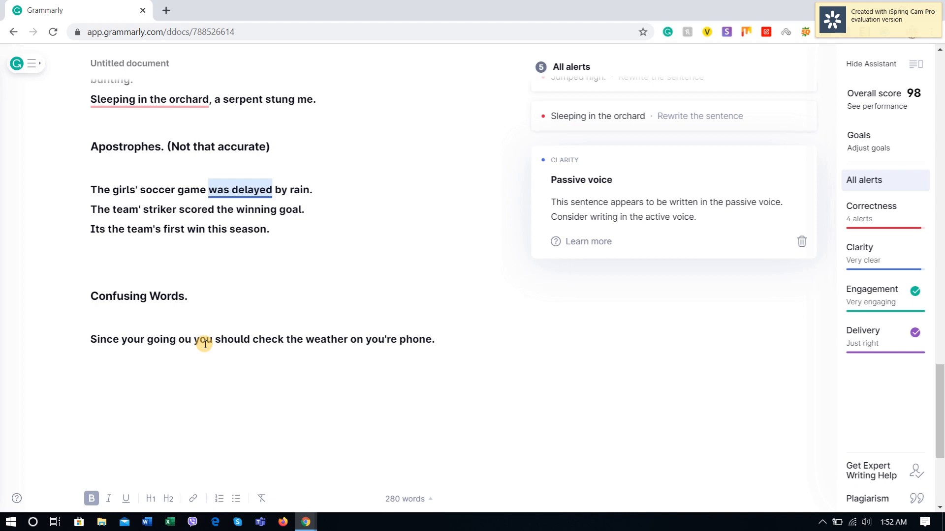
{"action": "type", "text": "t."}
{"action": "key", "text": "Return"}
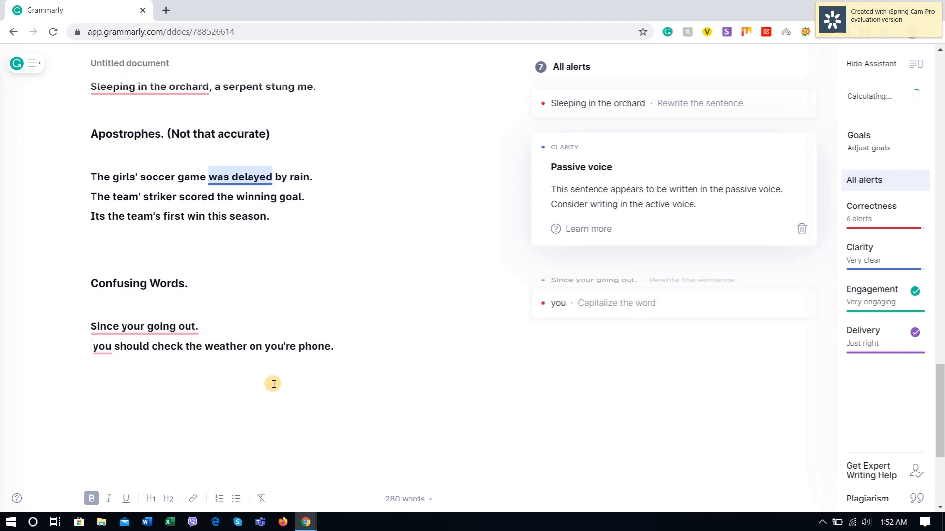
{"action": "left_click", "coordinate": [157, 328]}
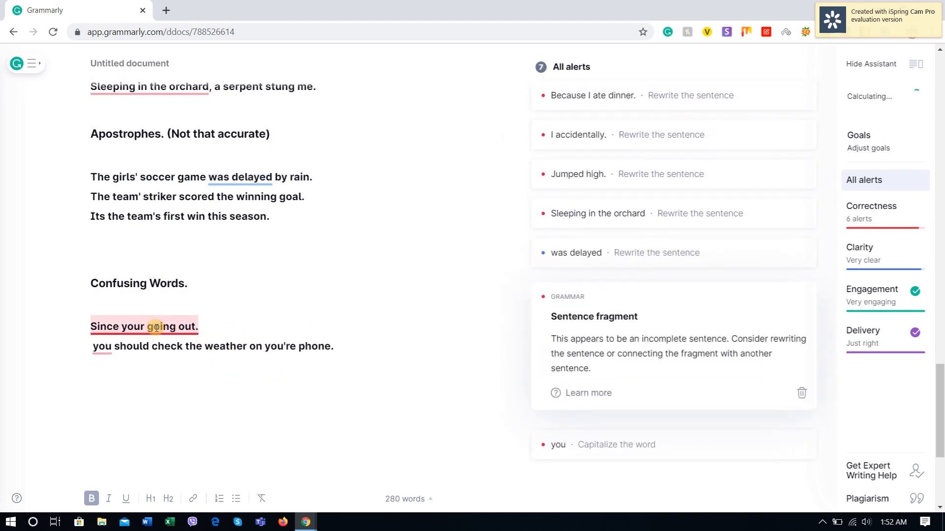
{"action": "left_click", "coordinate": [223, 330]}
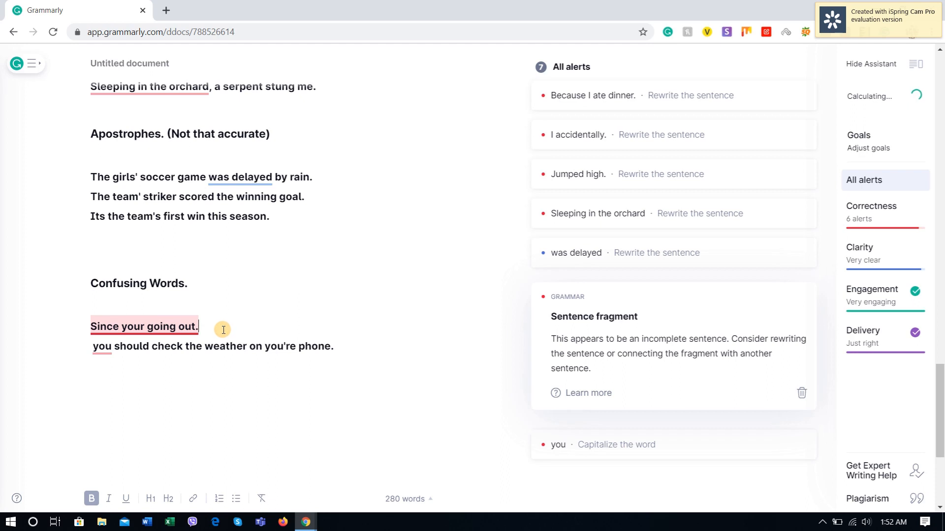
Step: Rejoin the two parts on one line, with a comma after "Since your going out" instead of the period
{"action": "left_click", "coordinate": [96, 348]}
{"action": "key", "text": "BackSpace"}
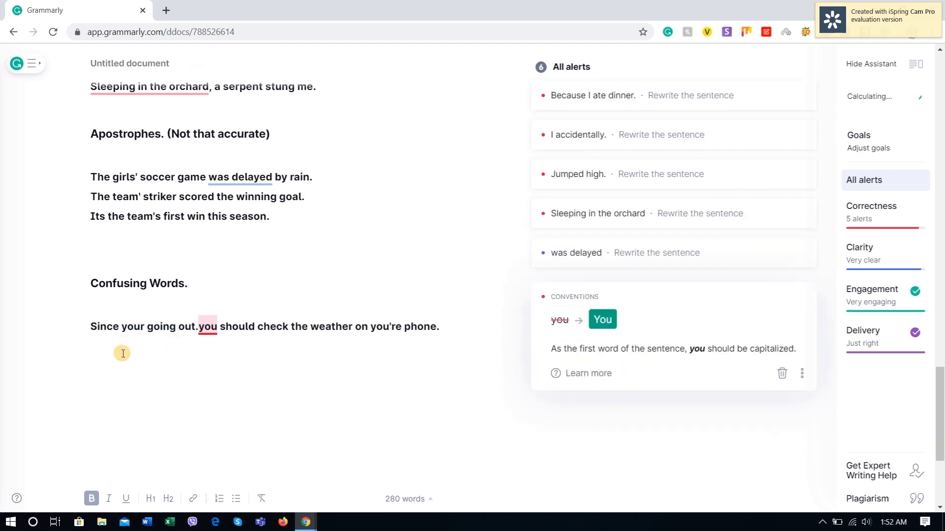
{"action": "key", "text": "BackSpace"}
{"action": "type", "text": ","}
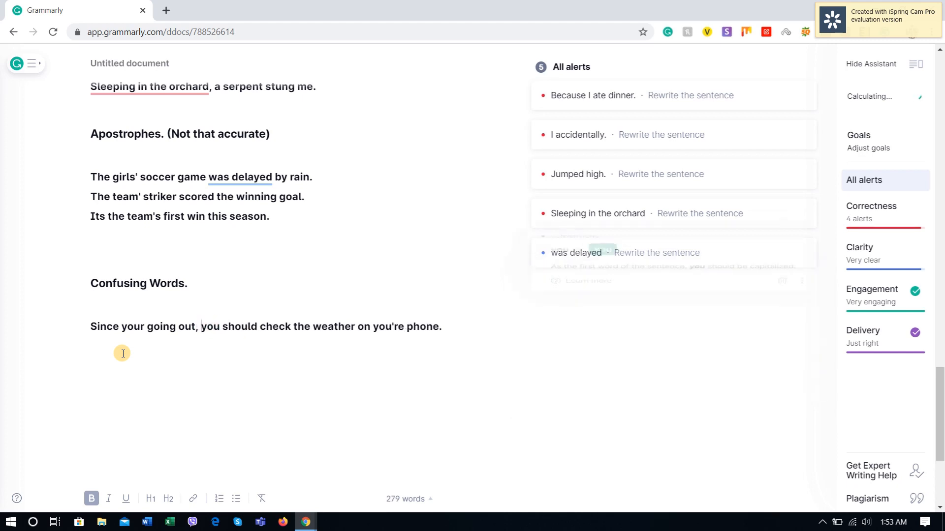
{"action": "left_click", "coordinate": [283, 398]}
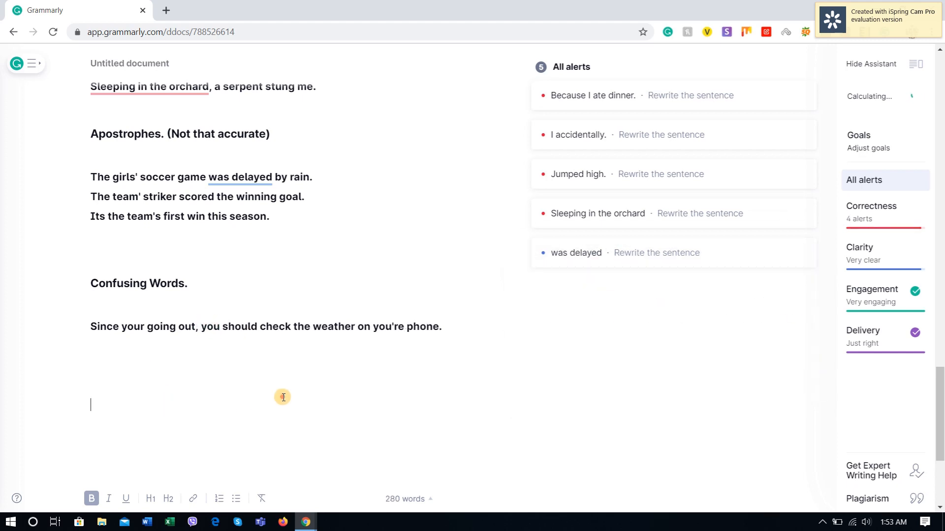
Step: Copy "There car broke down so their hitching a ride to they're class." from YourDictionary to a new line below the first sentence in Grammarly
{"action": "left_click", "coordinate": [447, 327]}
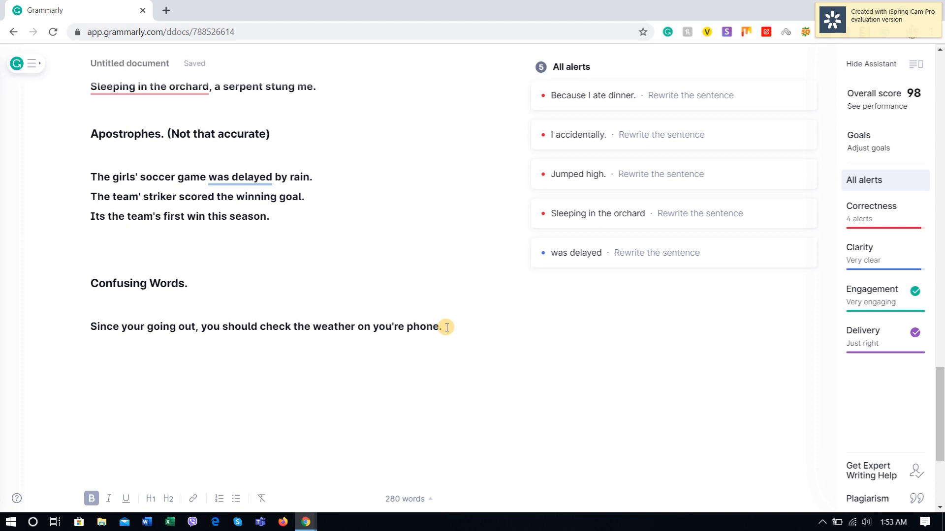
{"action": "key", "text": "Return"}
{"action": "key", "text": "alt+Tab"}
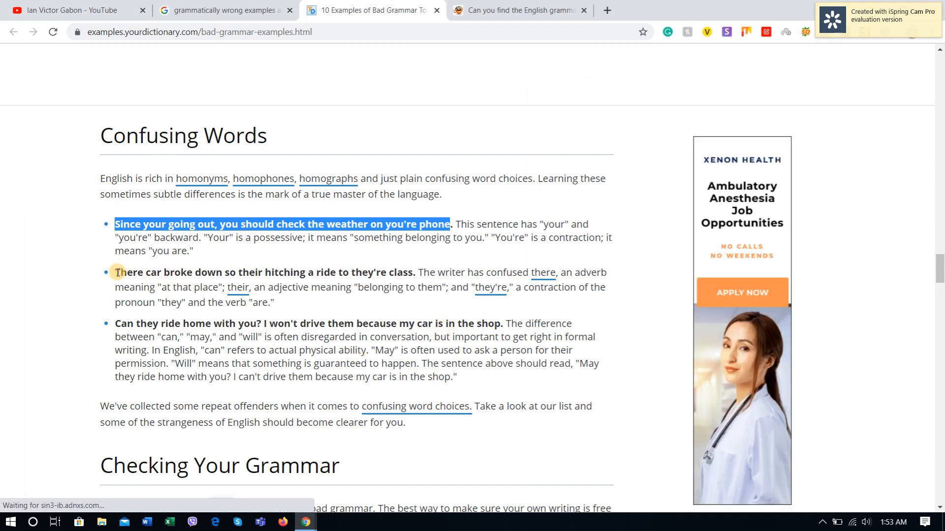
{"action": "left_click_drag", "start_coordinate": [118, 273], "coordinate": [416, 269]}
{"action": "key", "text": "ctrl+c"}
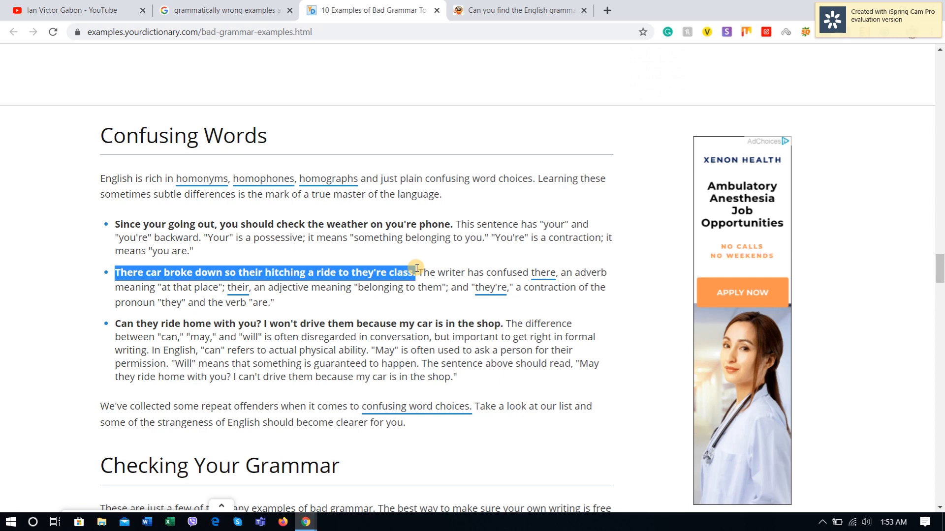
{"action": "key", "text": "alt+Tab"}
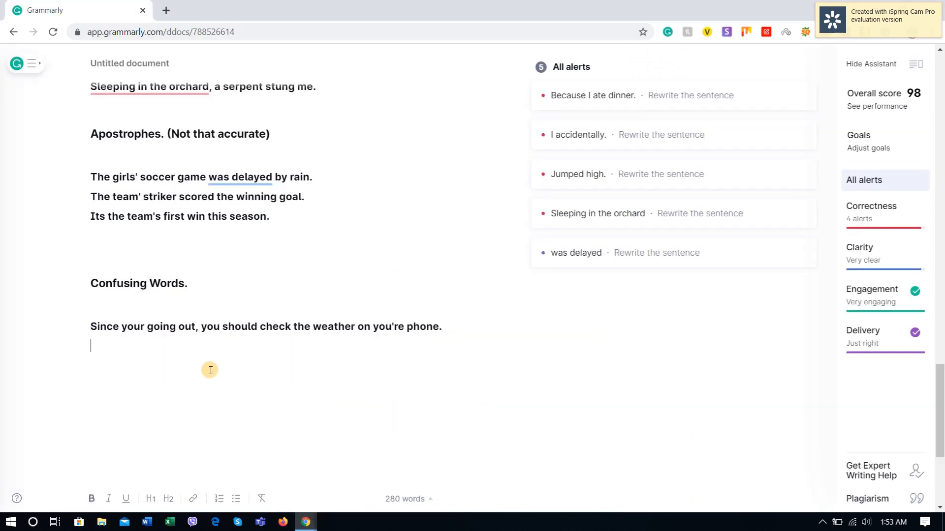
{"action": "key", "text": "ctrl+v"}
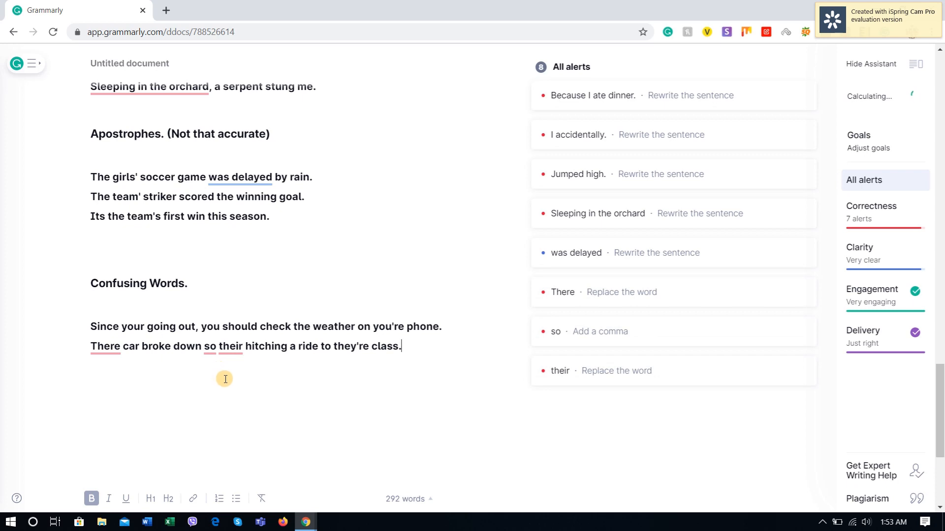
Step: Accept the suggestions in the second sentence: "Their" for "There", a comma before "so", and "they're" for "their"
{"action": "left_click", "coordinate": [104, 347]}
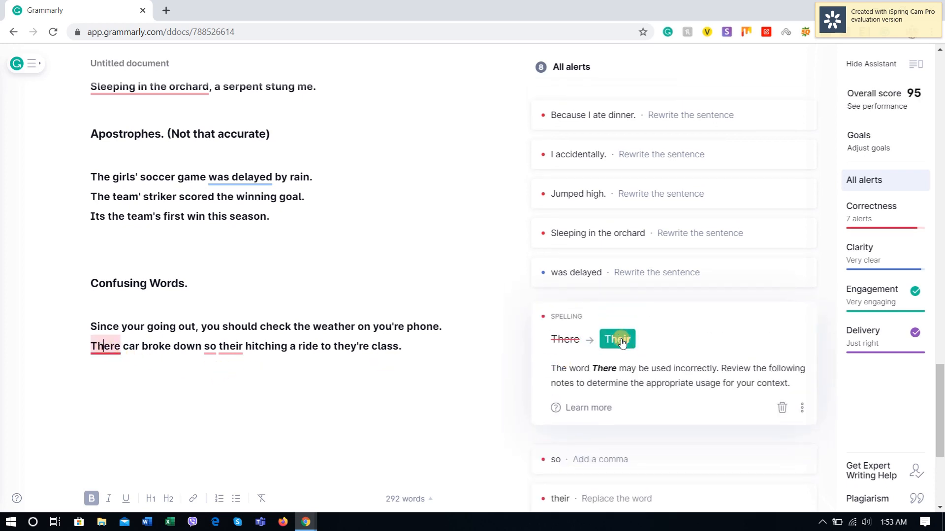
{"action": "left_click", "coordinate": [618, 340]}
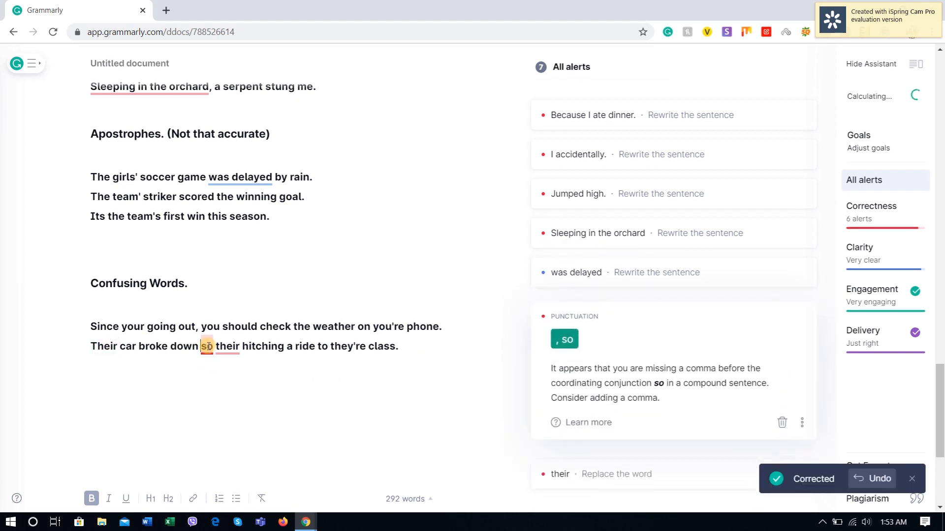
{"action": "left_click", "coordinate": [564, 340]}
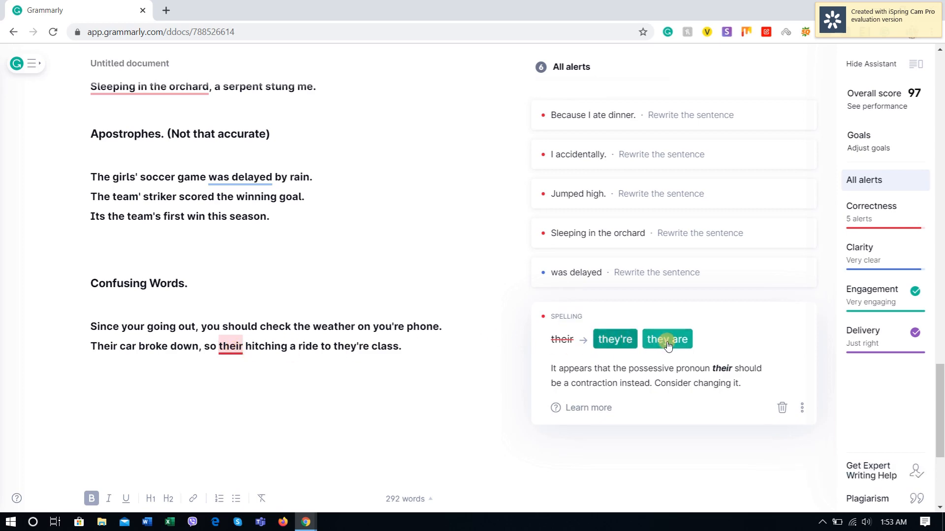
{"action": "left_click", "coordinate": [611, 343]}
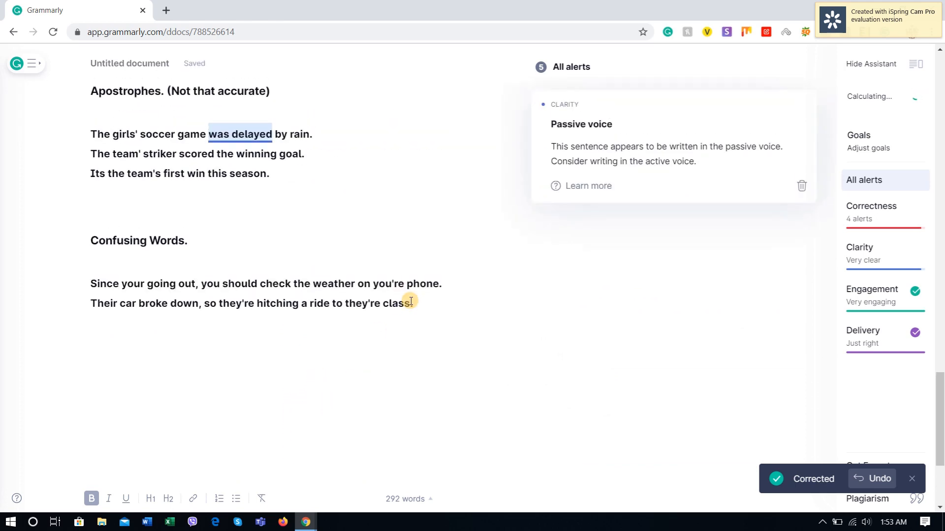
Step: Copy "Can they ride home with you? I won't drive them because my car is in the shop." from YourDictionary to a new line in Grammarly
{"action": "left_click", "coordinate": [423, 303]}
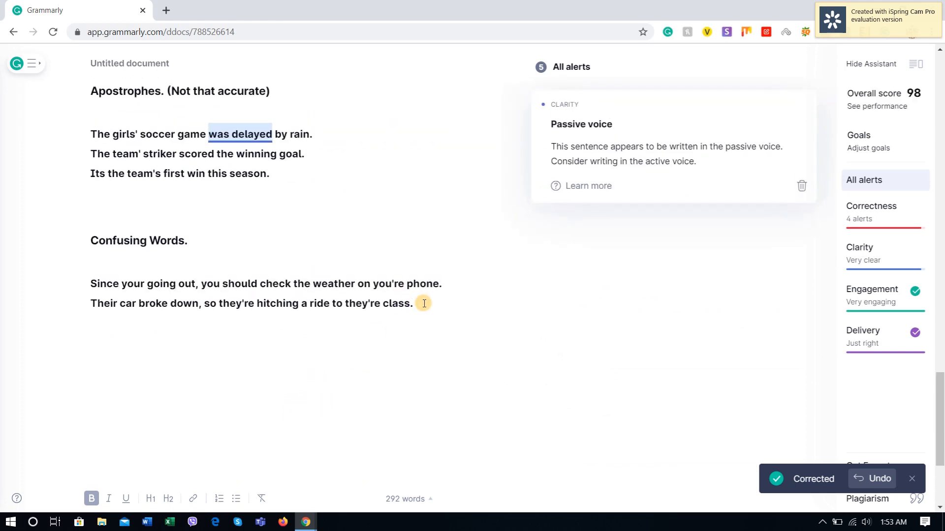
{"action": "key", "text": "Return"}
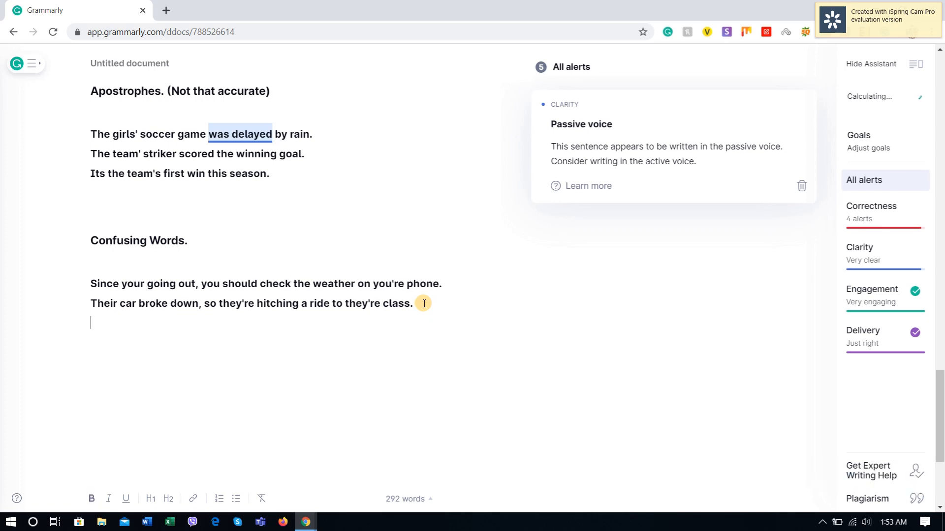
{"action": "key", "text": "alt+Tab"}
{"action": "left_click_drag", "start_coordinate": [118, 324], "coordinate": [500, 324]}
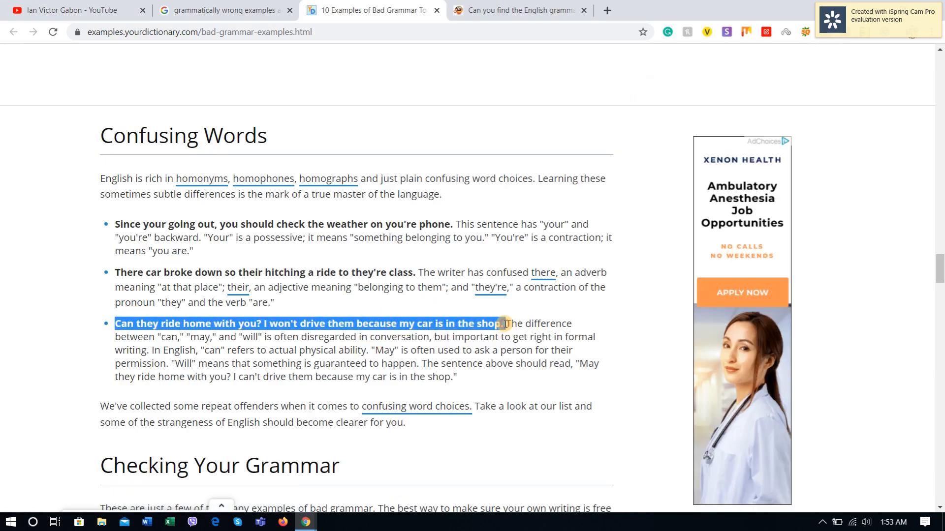
{"action": "key", "text": "ctrl+c"}
{"action": "key", "text": "alt+Tab"}
{"action": "key", "text": "ctrl+v"}
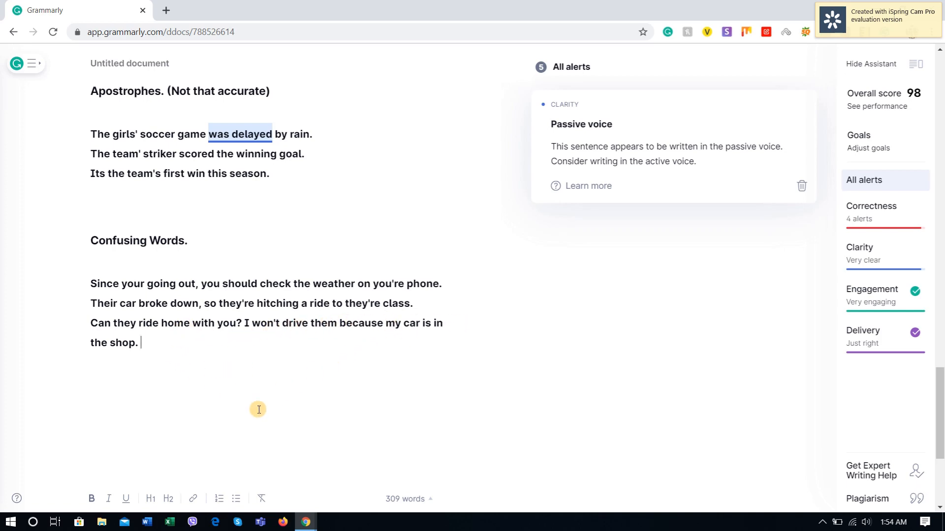
Step: Read YourDictionary's explanation of "can," "may," and "will" and its corrected version of the third Confusing Words example
{"action": "key", "text": "alt+Tab"}
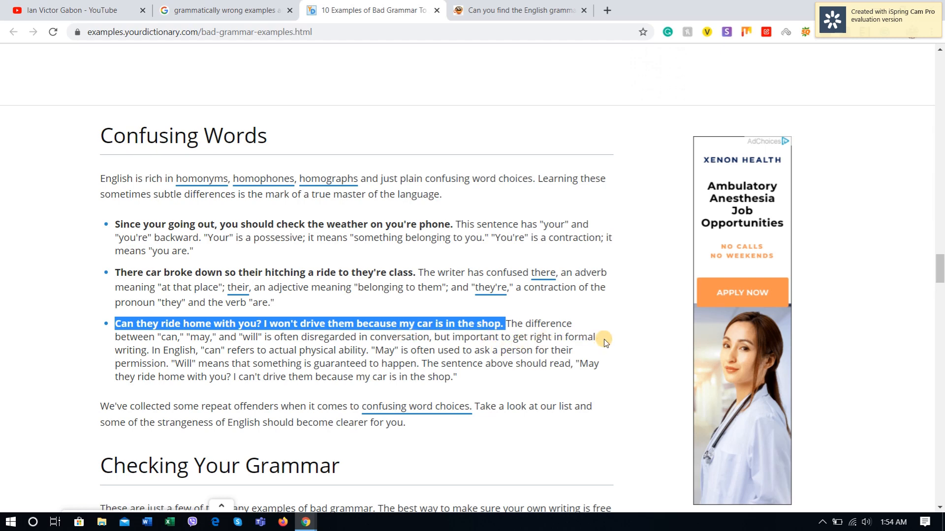
{"action": "left_click", "coordinate": [158, 351]}
{"action": "left_click_drag", "start_coordinate": [158, 350], "coordinate": [352, 350]}
{"action": "left_click", "coordinate": [314, 351]}
{"action": "left_click", "coordinate": [321, 348]}
{"action": "left_click", "coordinate": [475, 368]}
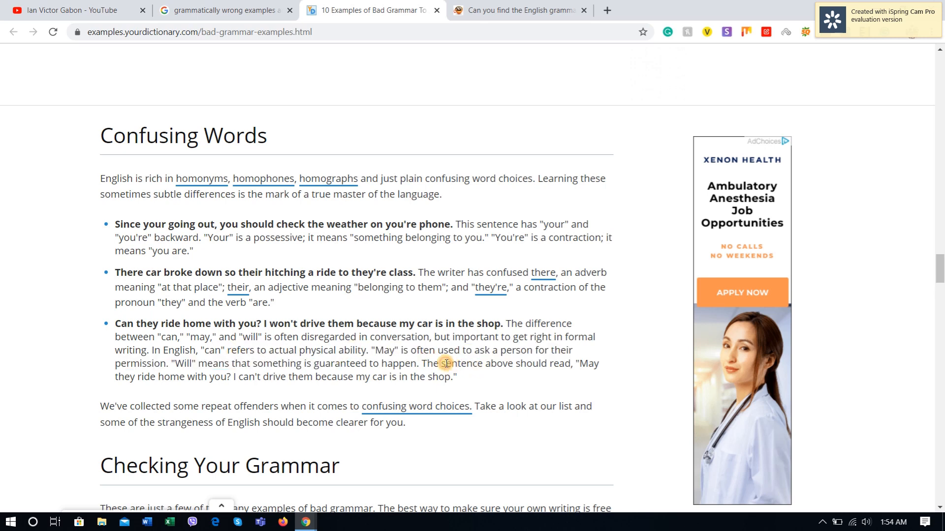
{"action": "left_click_drag", "start_coordinate": [411, 351], "coordinate": [520, 350]}
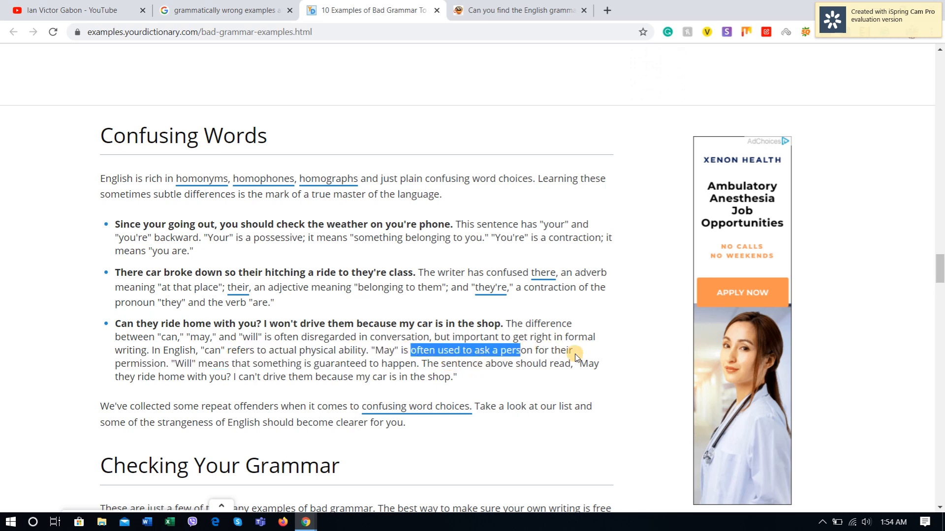
{"action": "left_click", "coordinate": [196, 366]}
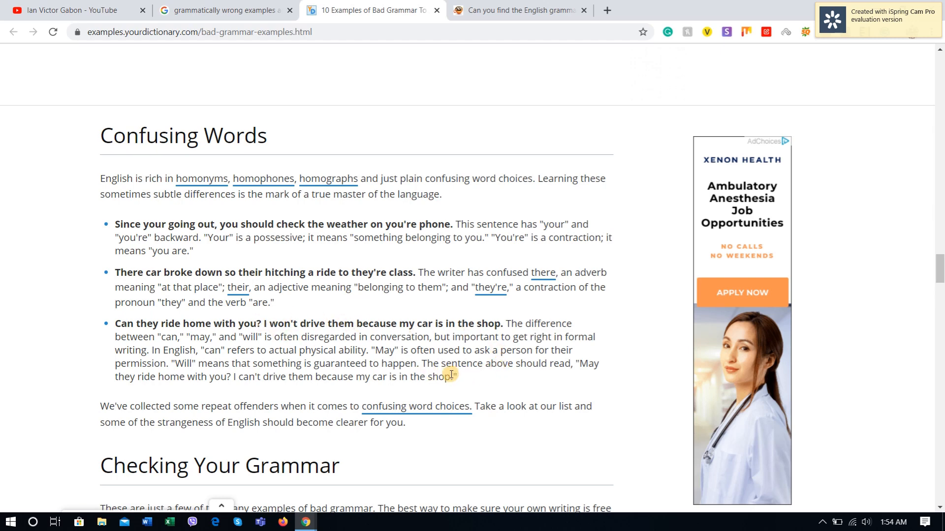
{"action": "left_click_drag", "start_coordinate": [451, 374], "coordinate": [194, 322]}
{"action": "left_click", "coordinate": [256, 367]}
Step: Return to Grammarly and add the verdict "(Not that accurate)" after the "Confusing Words." heading
{"action": "key", "text": "alt+Tab"}
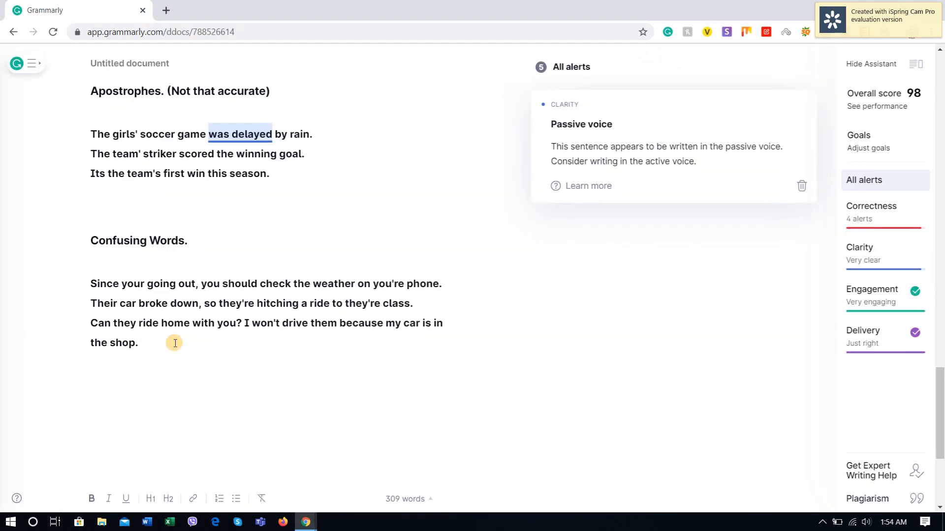
{"action": "left_click", "coordinate": [207, 240]}
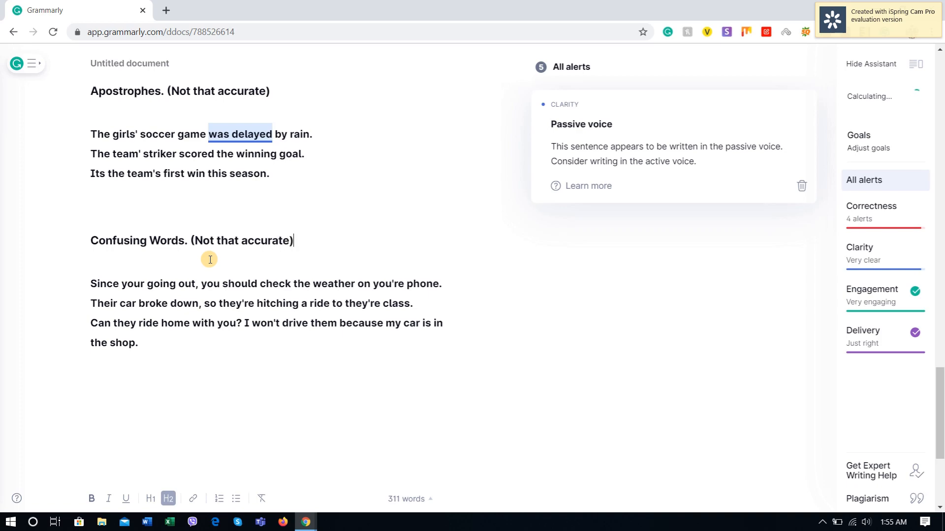
{"action": "scroll", "coordinate": [305, 277], "scroll_direction": "up", "scroll_amount": 20}
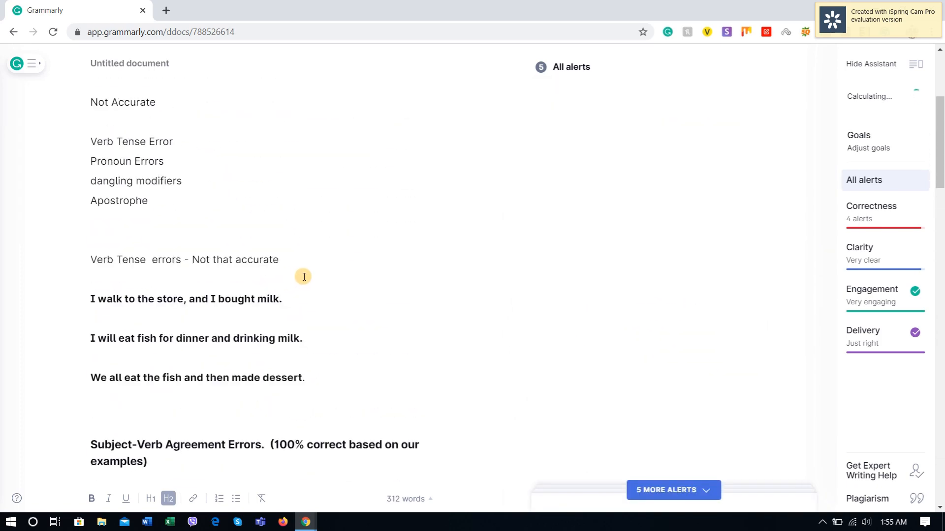
Step: Add "Confusing words" on a new line at the end of the "Not Accurate" list
{"action": "scroll", "coordinate": [304, 276], "scroll_direction": "up", "scroll_amount": 5}
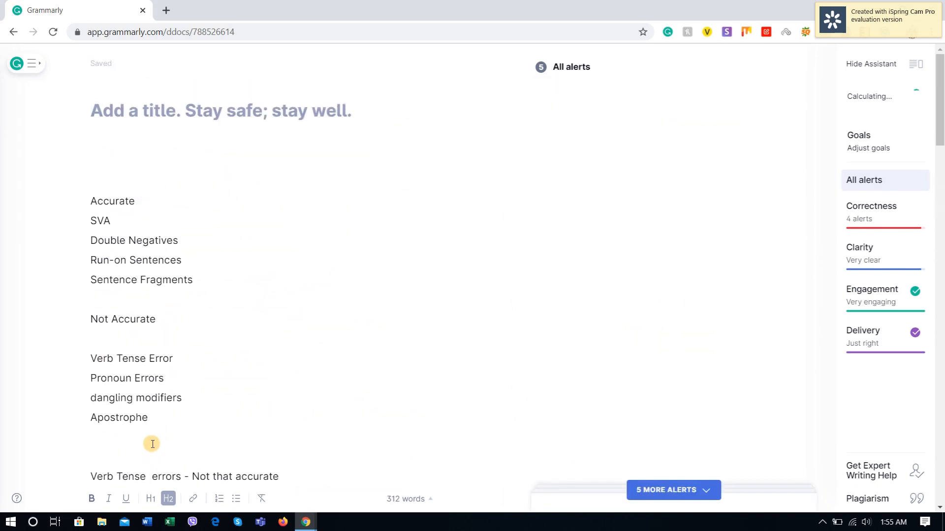
{"action": "left_click", "coordinate": [168, 417]}
{"action": "key", "text": "Return"}
{"action": "scroll", "coordinate": [174, 417], "scroll_direction": "down", "scroll_amount": 2}
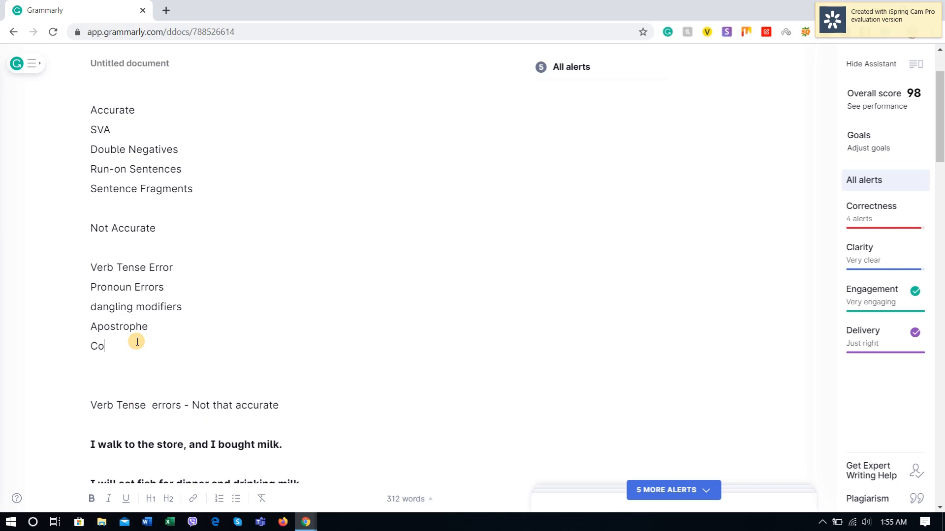
{"action": "type", "text": "Confusing words"}
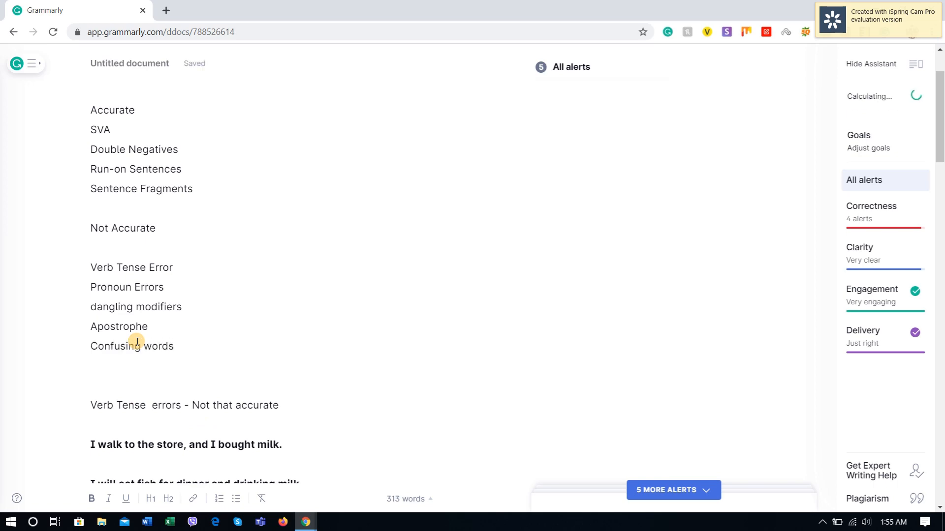
Step: Start a new line below the "Can they ride home with you?" sentence at the document's end
{"action": "scroll", "coordinate": [148, 320], "scroll_direction": "down", "scroll_amount": 20}
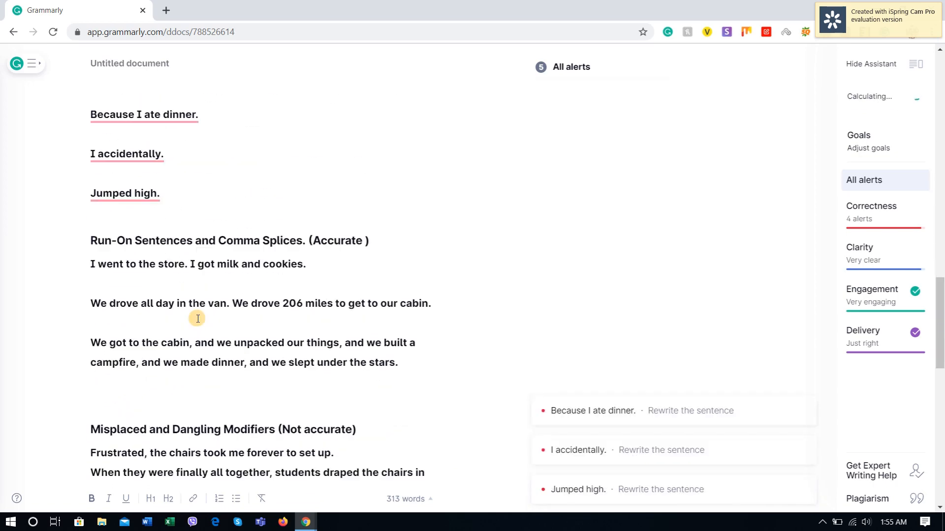
{"action": "scroll", "coordinate": [155, 203], "scroll_direction": "up", "scroll_amount": 3}
{"action": "left_click", "coordinate": [173, 297]}
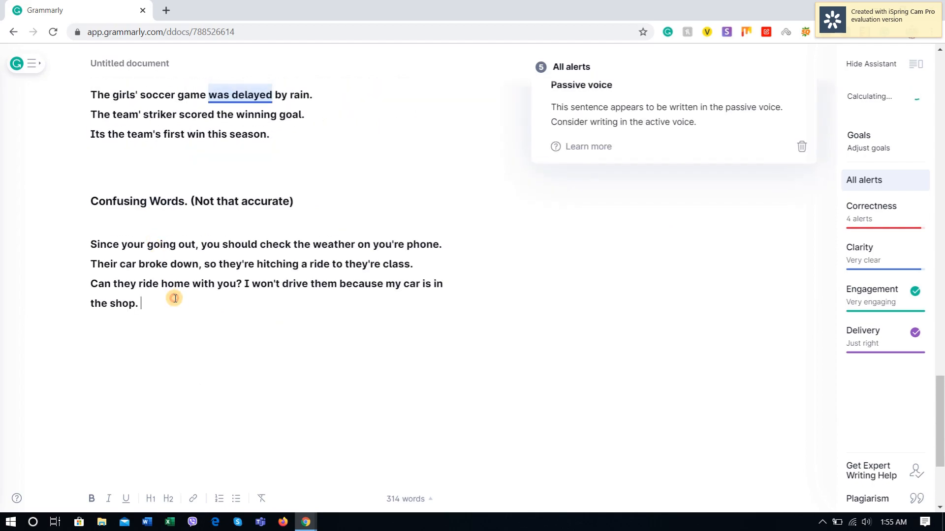
{"action": "key", "text": "Return"}
Step: Switch to YourDictionary and check whether any error types follow the Confusing Words section
{"action": "key", "text": "alt+Tab"}
{"action": "scroll", "coordinate": [168, 306], "scroll_direction": "down", "scroll_amount": 6}
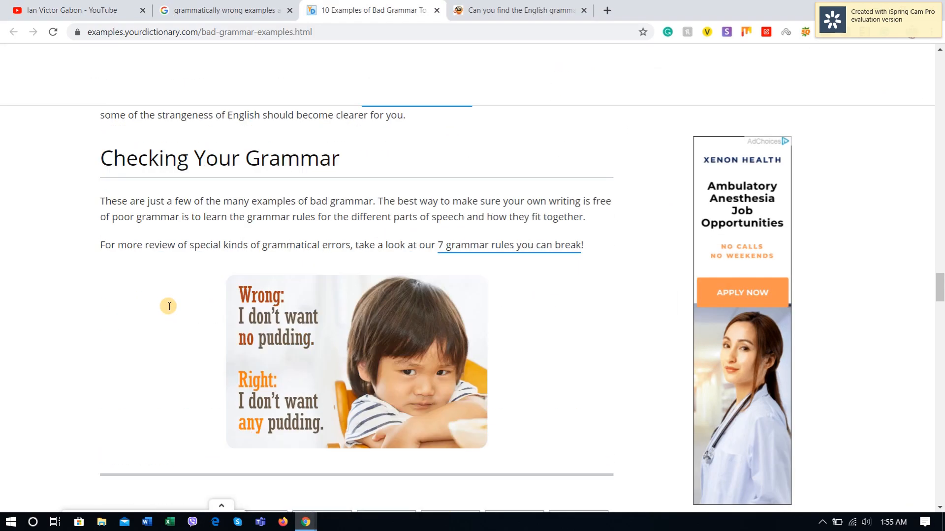
{"action": "scroll", "coordinate": [221, 316], "scroll_direction": "down", "scroll_amount": 15}
{"action": "scroll", "coordinate": [42, 318], "scroll_direction": "up", "scroll_amount": 15}
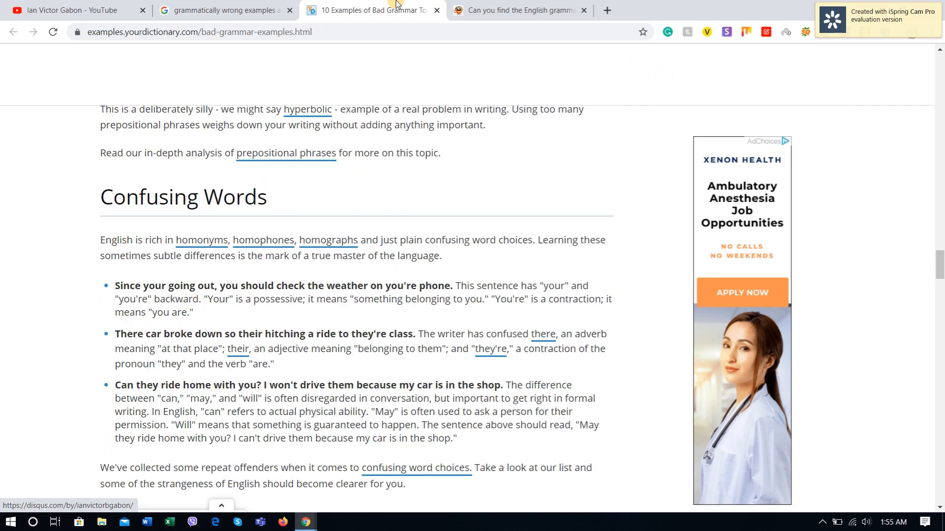
Step: Review the grammar-mistake examples on the Espresso English page and highlight the first incorrect sentence, about cleaning all the kitchen
{"action": "left_click", "coordinate": [485, 9]}
{"action": "scroll", "coordinate": [163, 184], "scroll_direction": "up", "scroll_amount": 3}
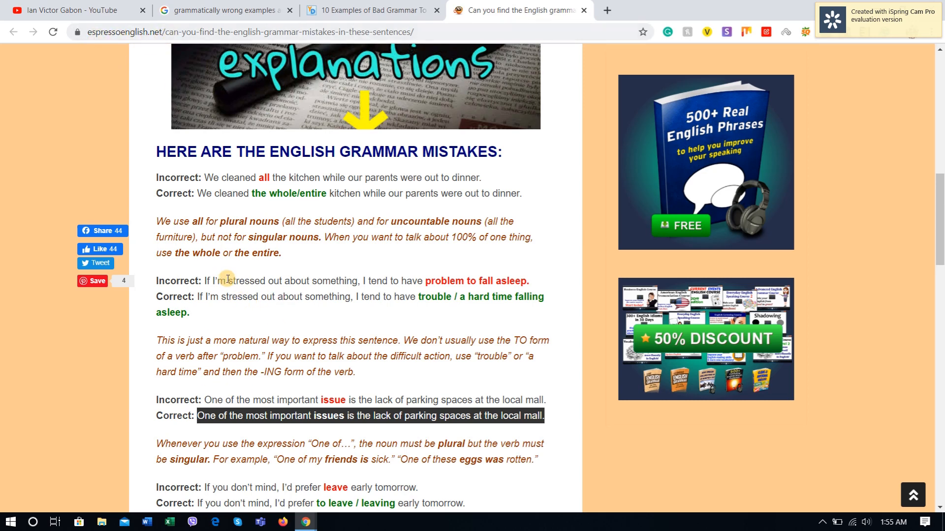
{"action": "scroll", "coordinate": [229, 269], "scroll_direction": "down", "scroll_amount": 1}
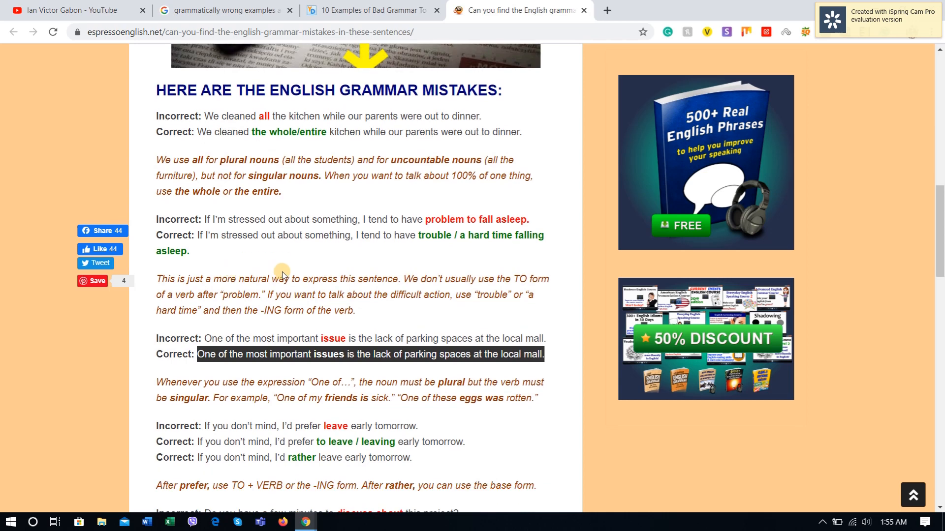
{"action": "scroll", "coordinate": [282, 271], "scroll_direction": "up", "scroll_amount": 2}
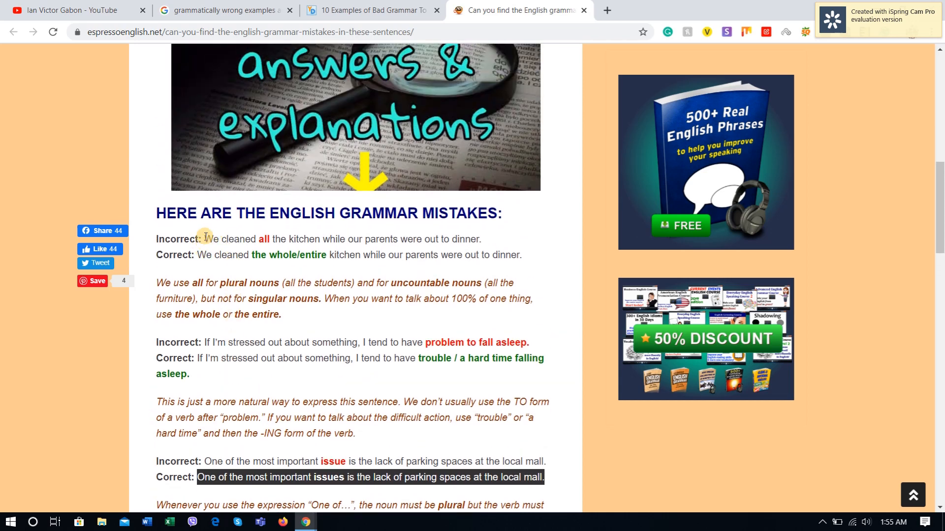
{"action": "left_click_drag", "start_coordinate": [205, 240], "coordinate": [506, 236]}
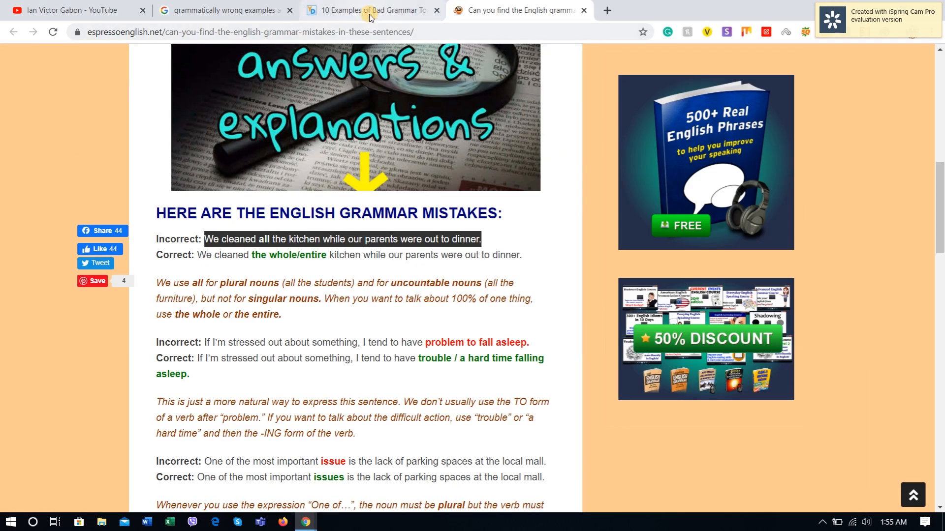
Step: Go back to the YourDictionary article and return to its introduction, "10 Examples of Bad Grammar To Avoid."
{"action": "left_click", "coordinate": [348, 10]}
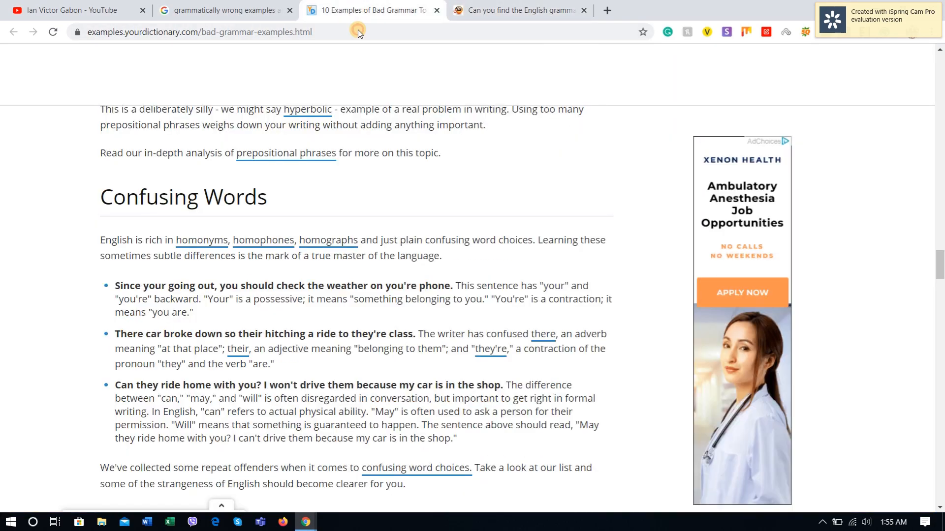
{"action": "scroll", "coordinate": [230, 229], "scroll_direction": "up", "scroll_amount": 20}
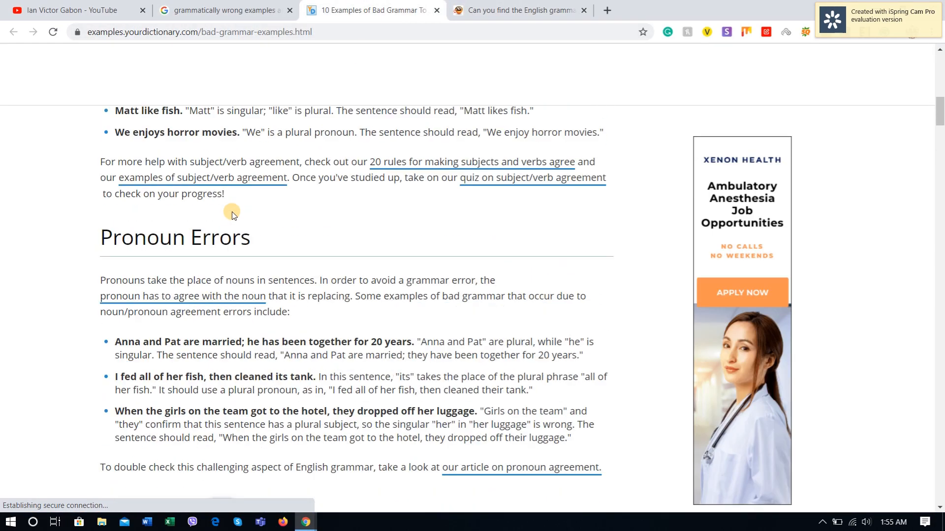
{"action": "scroll", "coordinate": [232, 212], "scroll_direction": "up", "scroll_amount": 10}
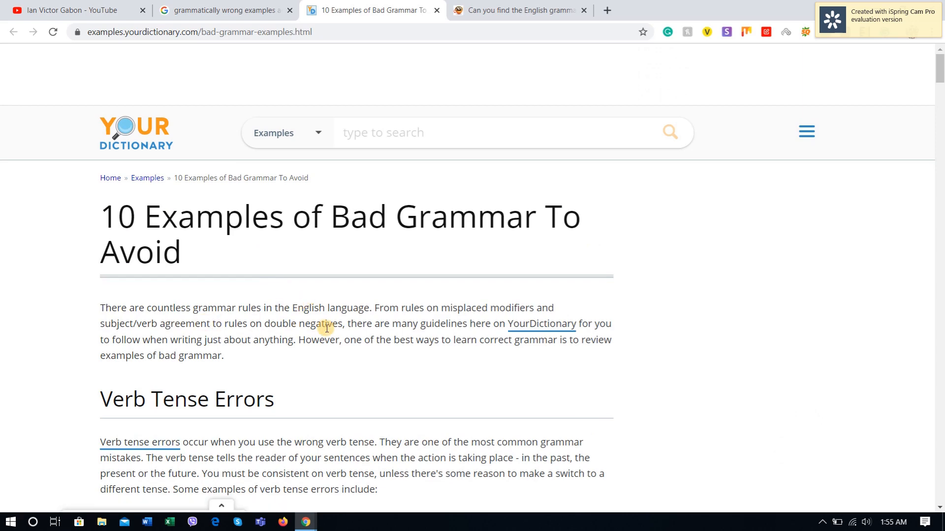
Step: Return to Grammarly and review the error types in the "Accurate" and "Not Accurate" lists
{"action": "key", "text": "alt+Tab"}
{"action": "scroll", "coordinate": [264, 322], "scroll_direction": "up", "scroll_amount": 12}
{"action": "scroll", "coordinate": [268, 306], "scroll_direction": "up", "scroll_amount": 10}
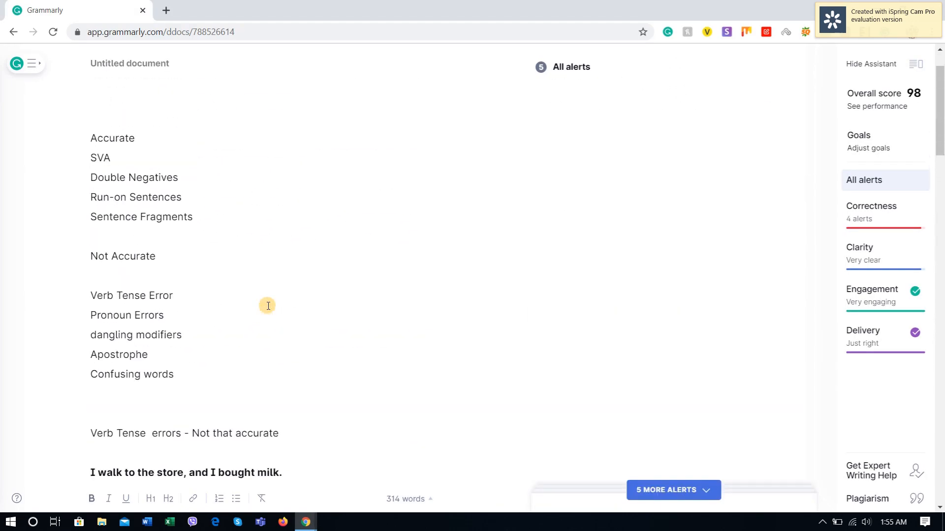
{"action": "scroll", "coordinate": [267, 306], "scroll_direction": "down", "scroll_amount": 1}
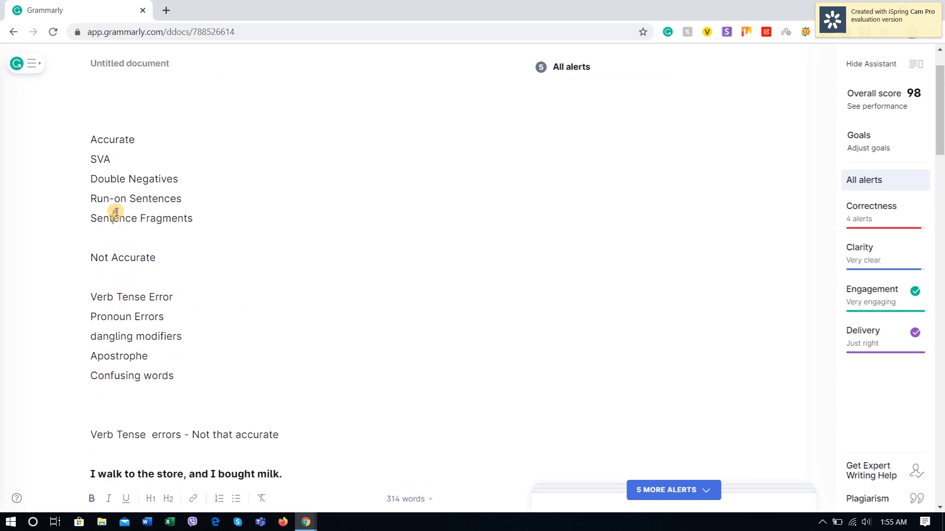
{"action": "left_click", "coordinate": [118, 179]}
{"action": "left_click", "coordinate": [112, 161]}
Step: Open the Calculator app and divide 4 by 9 to work out the share of accurate error types
{"action": "left_click", "coordinate": [33, 521]}
{"action": "type", "text": "calcu"}
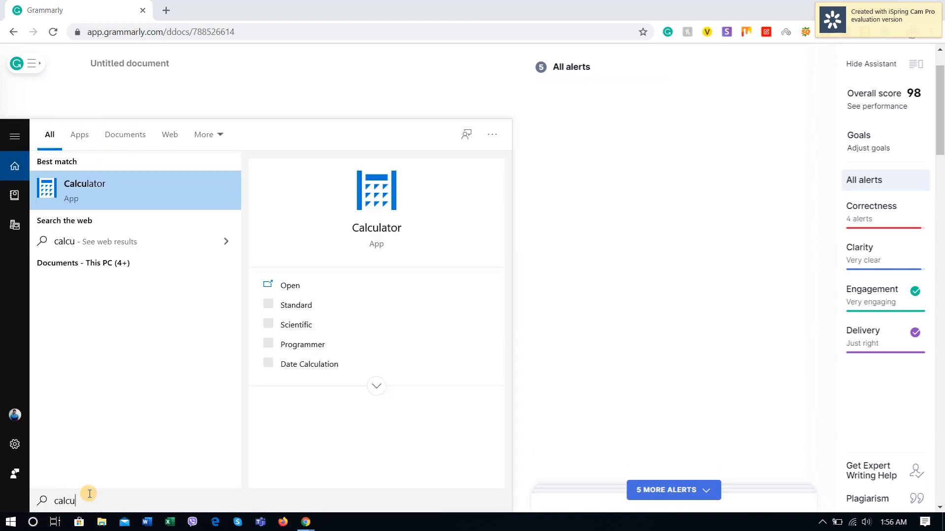
{"action": "left_click", "coordinate": [285, 285]}
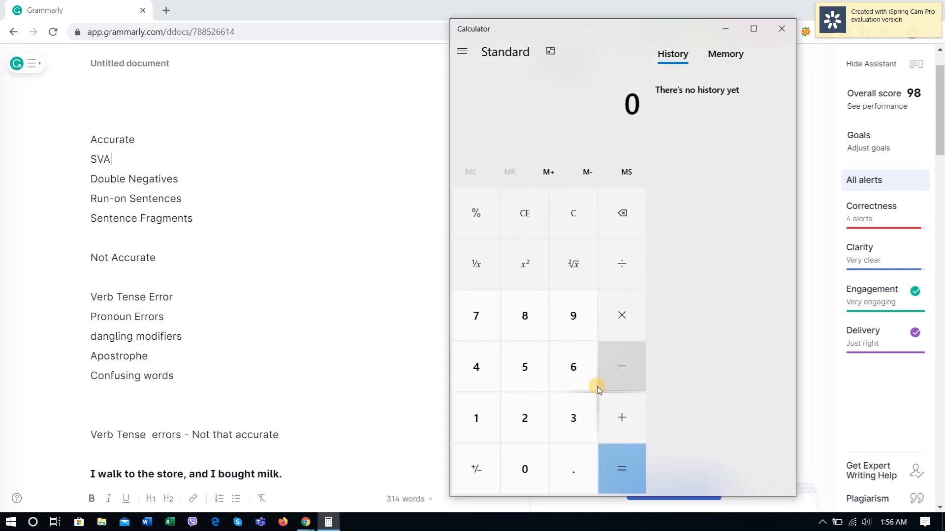
{"action": "left_click", "coordinate": [473, 364]}
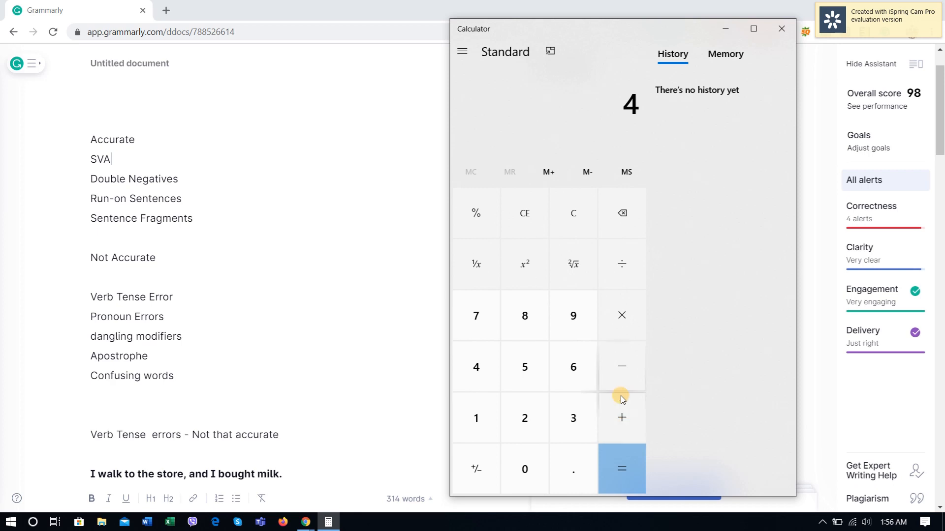
{"action": "left_click", "coordinate": [624, 267]}
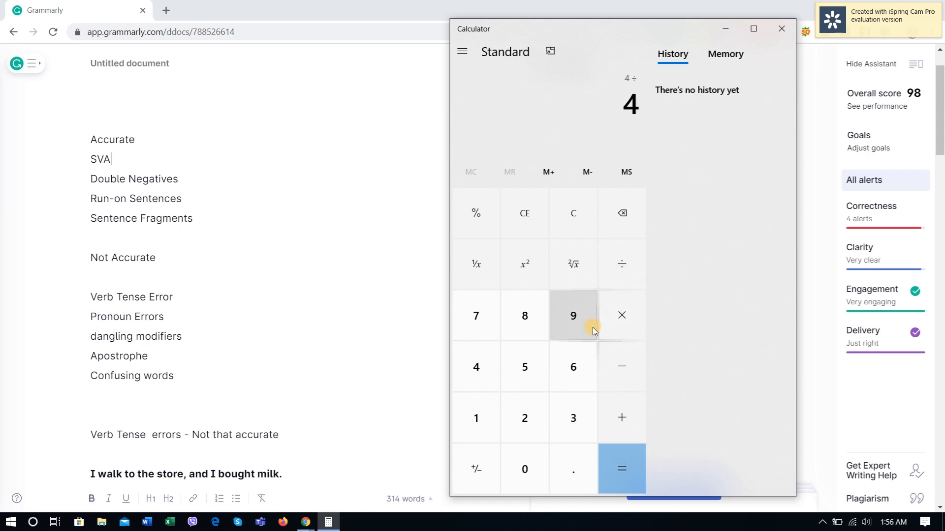
{"action": "left_click", "coordinate": [590, 325]}
{"action": "left_click", "coordinate": [622, 460]}
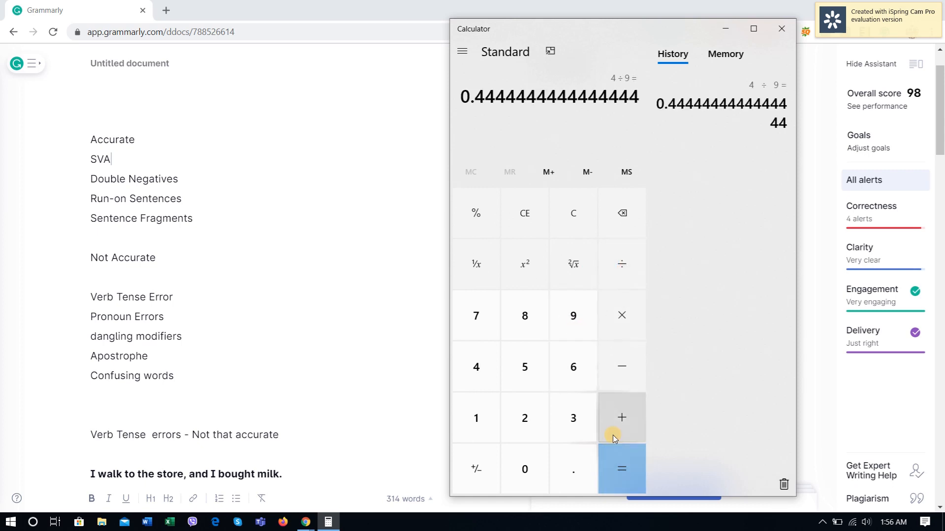
Step: Recheck the summary lists in Grammarly and skim the full set of corrections on the Espresso English page
{"action": "left_click", "coordinate": [208, 222]}
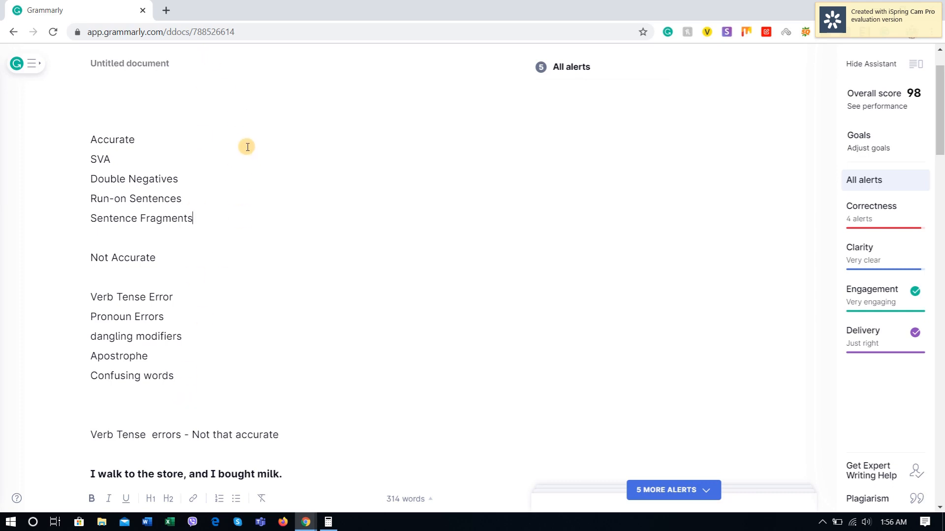
{"action": "scroll", "coordinate": [289, 184], "scroll_direction": "down", "scroll_amount": 1}
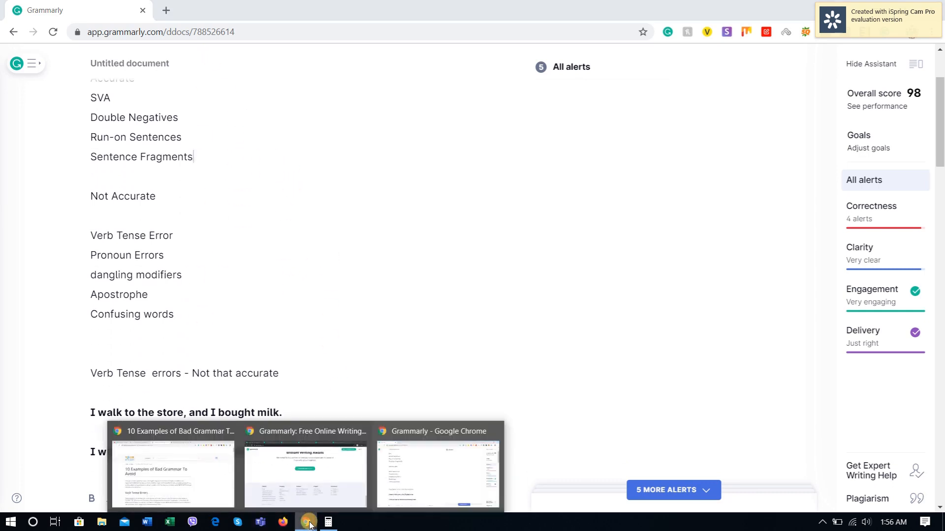
{"action": "left_click", "coordinate": [335, 173]}
{"action": "mouse_move", "coordinate": [305, 521]}
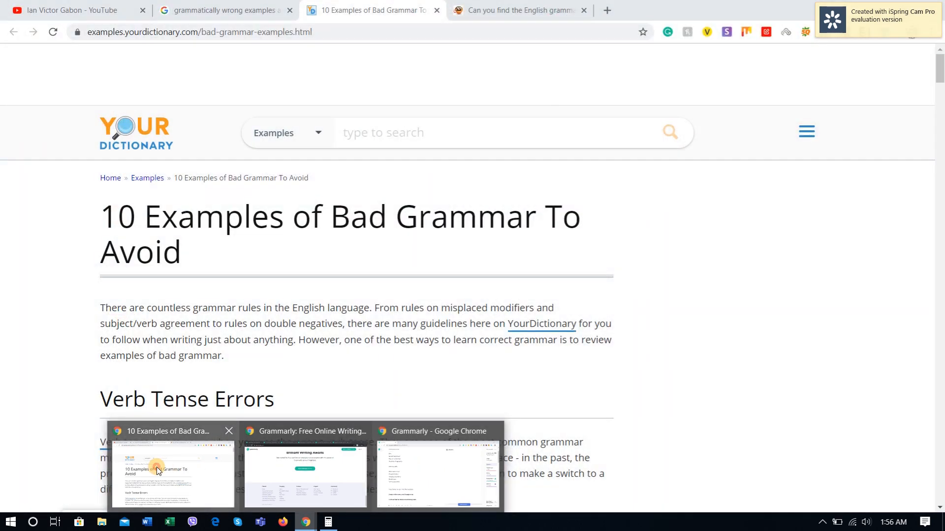
{"action": "left_click", "coordinate": [156, 467]}
{"action": "left_click", "coordinate": [490, 6]}
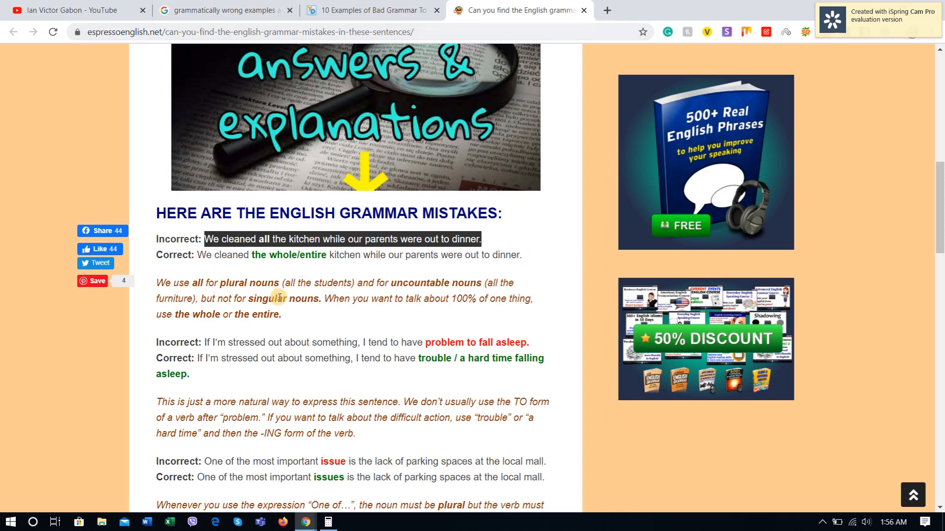
{"action": "scroll", "coordinate": [295, 305], "scroll_direction": "down", "scroll_amount": 20}
{"action": "scroll", "coordinate": [294, 334], "scroll_direction": "down", "scroll_amount": 5}
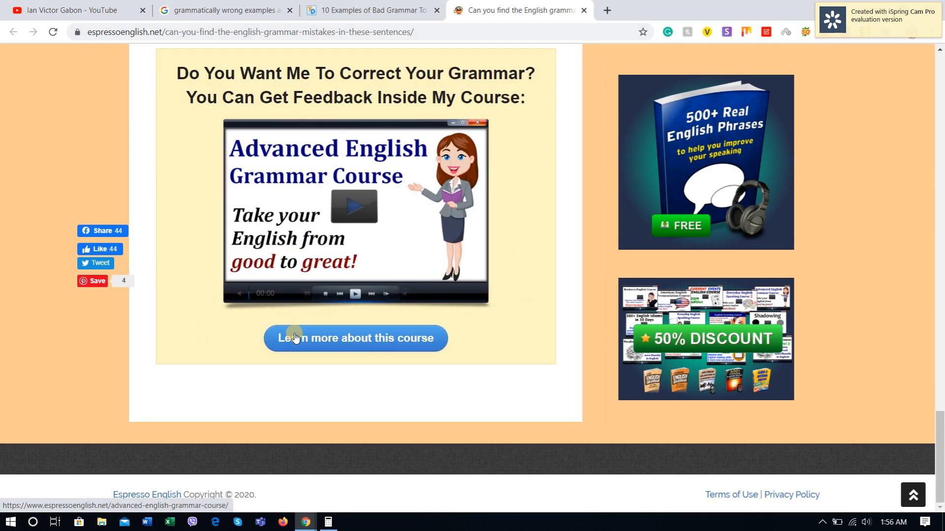
{"action": "scroll", "coordinate": [285, 221], "scroll_direction": "up", "scroll_amount": 18}
{"action": "scroll", "coordinate": [281, 197], "scroll_direction": "up", "scroll_amount": 7}
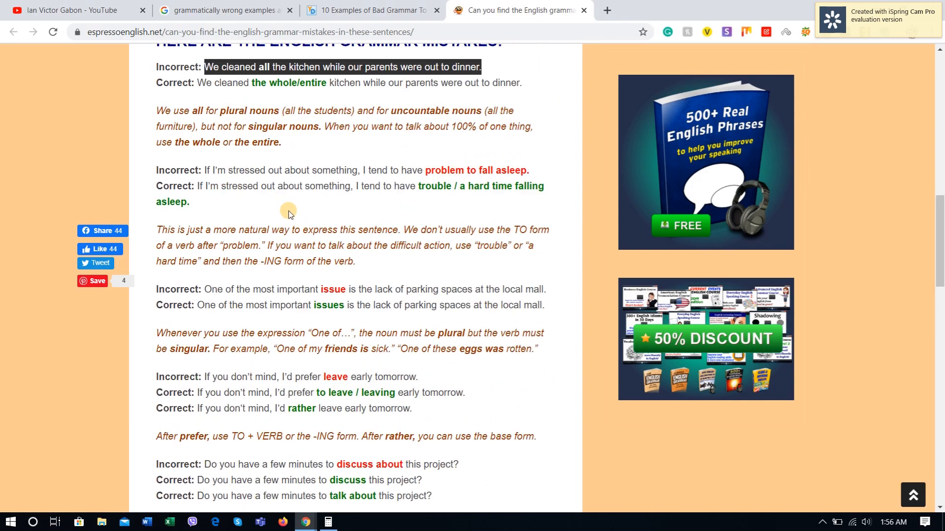
Step: Copy "We cleaned all the kitchen while our parents were out to dinner." from Espresso English and return to Grammarly
{"action": "left_click", "coordinate": [231, 289]}
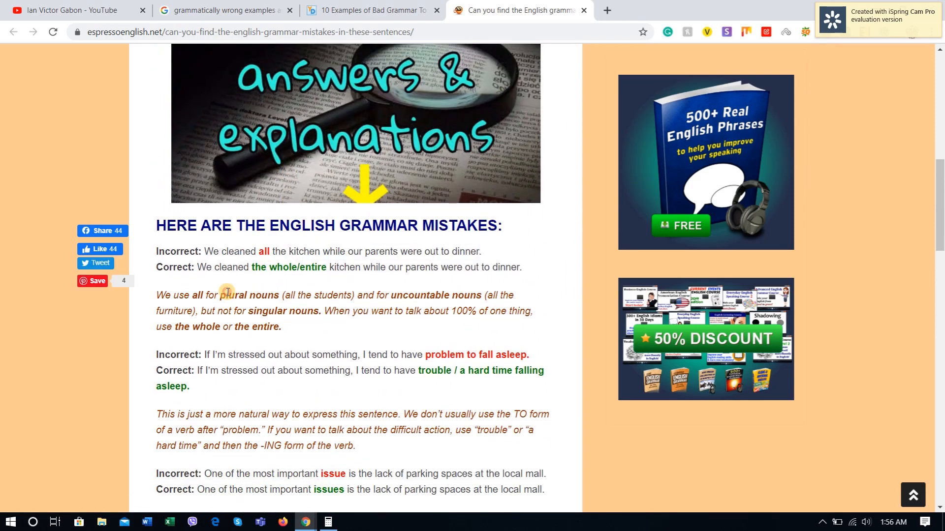
{"action": "left_click_drag", "start_coordinate": [205, 252], "coordinate": [497, 250]}
{"action": "key", "text": "ctrl+c"}
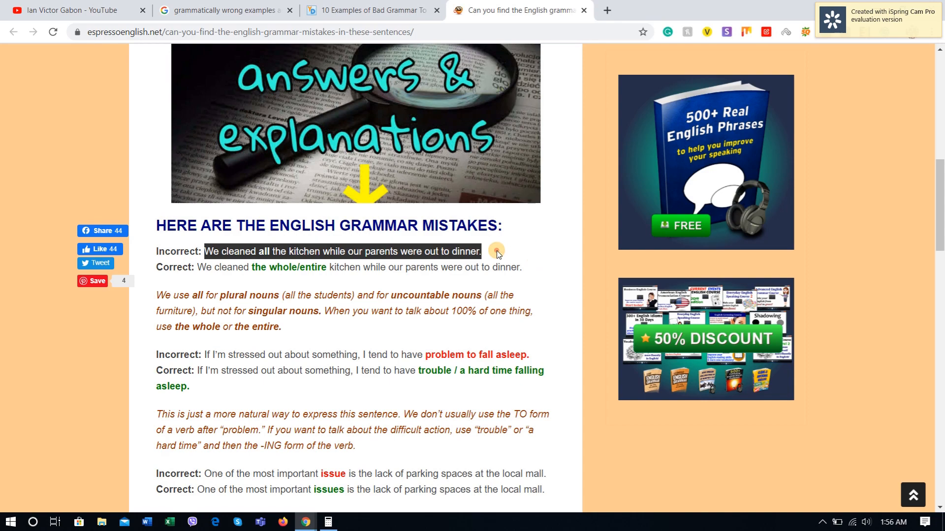
{"action": "key", "text": "alt+Tab"}
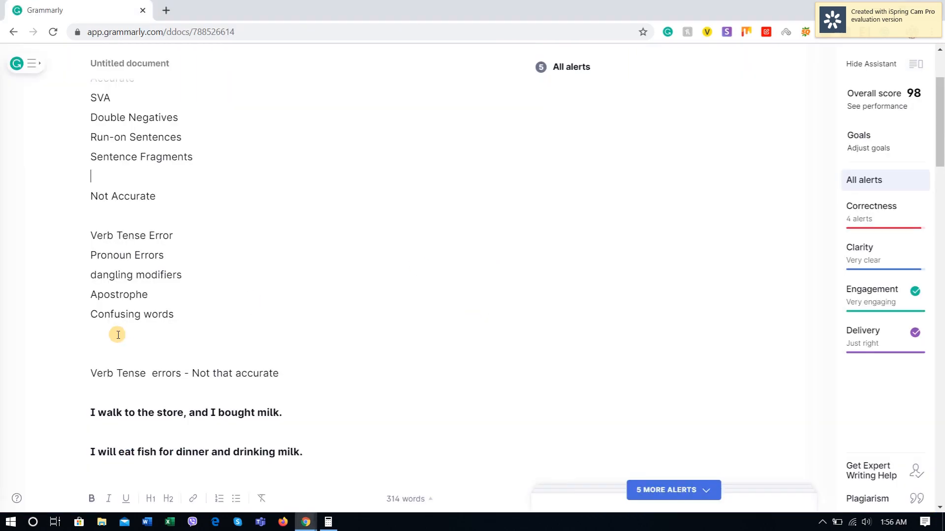
Step: Add the line "Second round" below the Confusing Words sentences and paste the copied kitchen sentence beneath it
{"action": "scroll", "coordinate": [171, 329], "scroll_direction": "down", "scroll_amount": 20}
{"action": "scroll", "coordinate": [186, 299], "scroll_direction": "down", "scroll_amount": 12}
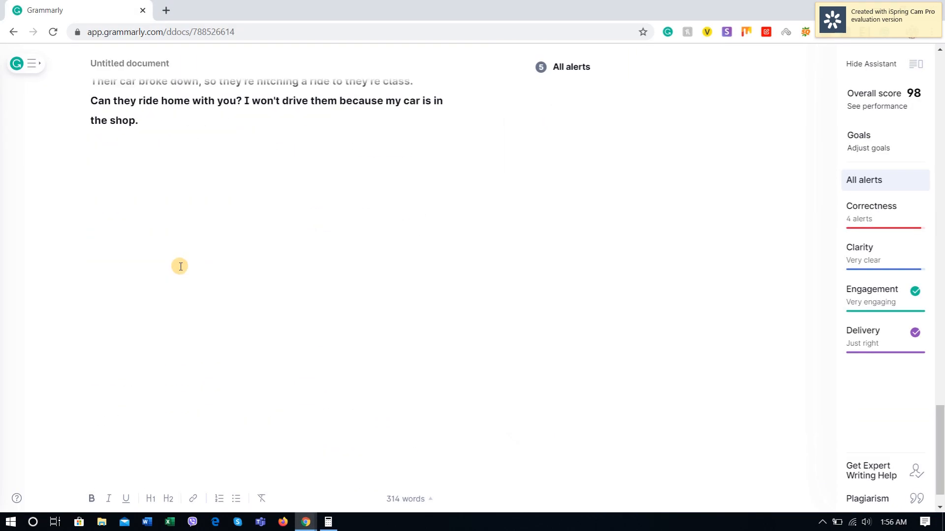
{"action": "scroll", "coordinate": [175, 295], "scroll_direction": "up", "scroll_amount": 3}
{"action": "scroll", "coordinate": [173, 310], "scroll_direction": "down", "scroll_amount": 1}
{"action": "left_click", "coordinate": [171, 313]}
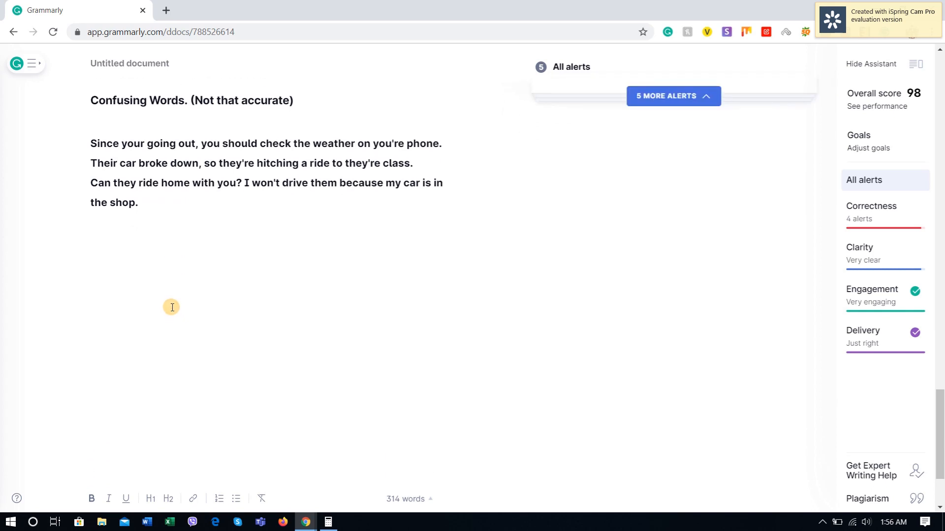
{"action": "type", "text": "Second round"}
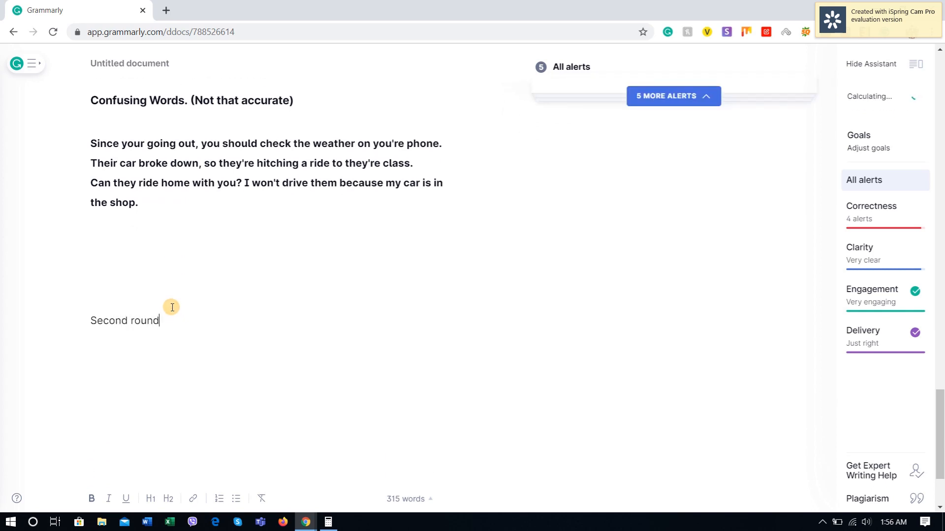
{"action": "key", "text": "Return"}
{"action": "key", "text": "ctrl+v"}
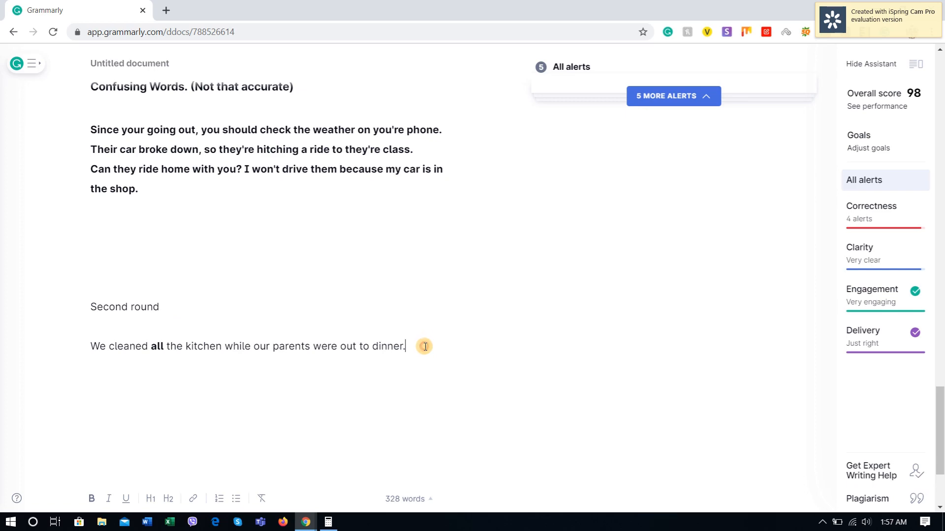
Step: Copy "If I'm stressed out about something, I tend to have problem to fall asleep." from Espresso English and paste it below the kitchen sentence in Grammarly
{"action": "key", "text": "Return"}
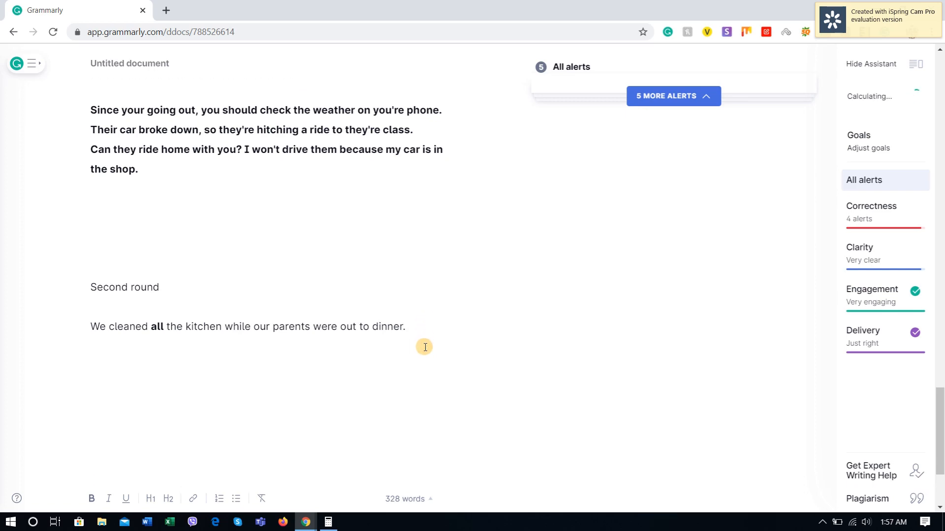
{"action": "key", "text": "alt+Tab"}
{"action": "scroll", "coordinate": [216, 227], "scroll_direction": "down", "scroll_amount": 3}
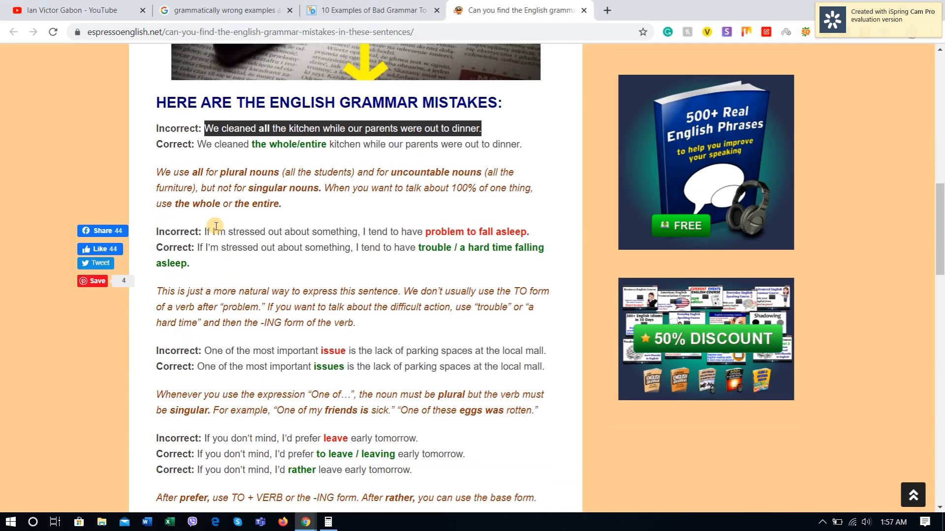
{"action": "left_click_drag", "start_coordinate": [203, 231], "coordinate": [530, 232]}
{"action": "key", "text": "ctrl+c"}
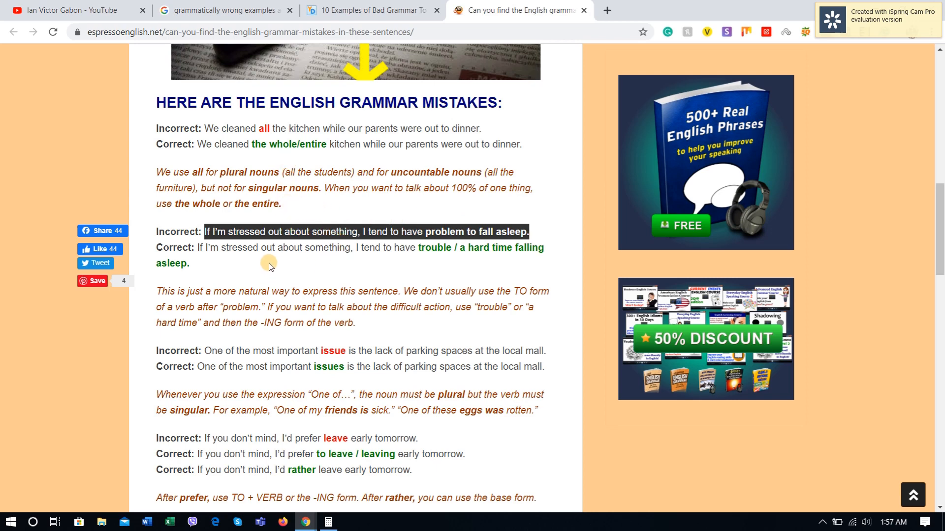
{"action": "key", "text": "alt+Tab"}
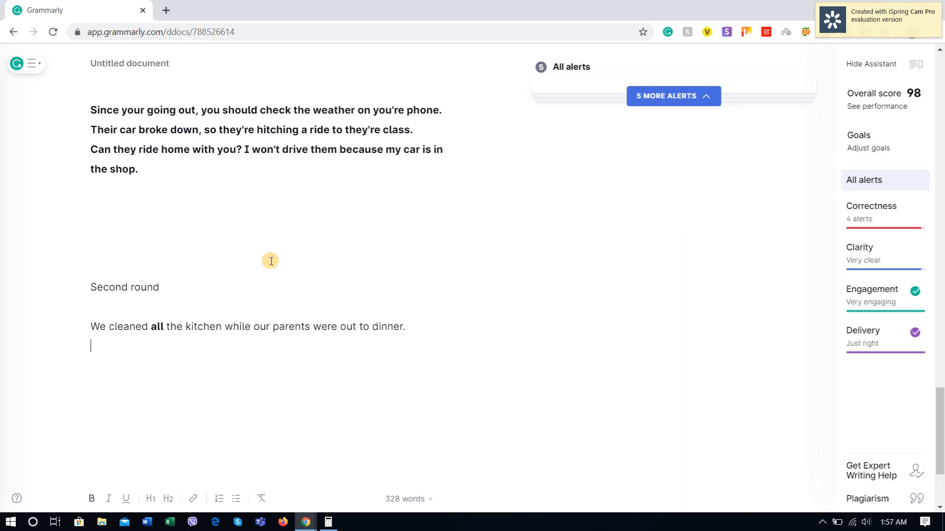
{"action": "key", "text": "ctrl+v"}
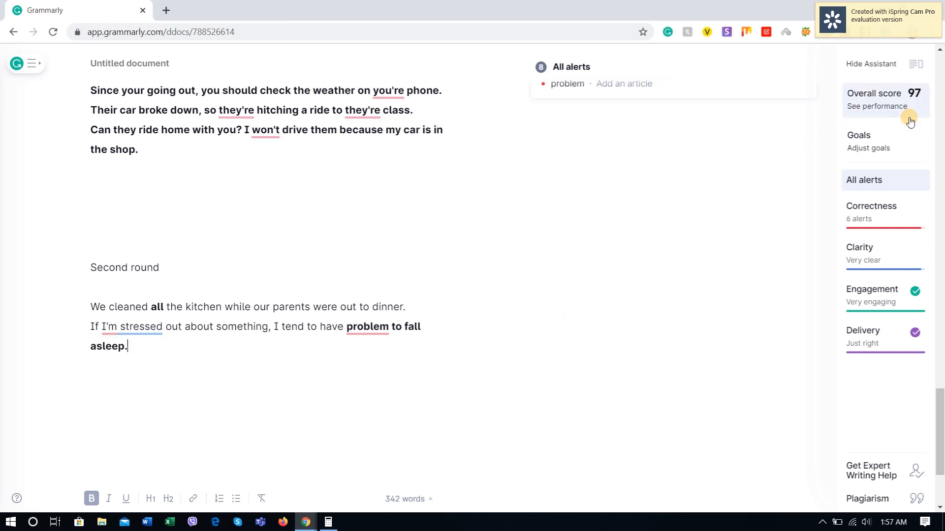
Step: Review the alert on "I'm stressed" and accept the missing-article correction, changing "problem" to "a problem"
{"action": "left_click", "coordinate": [131, 330]}
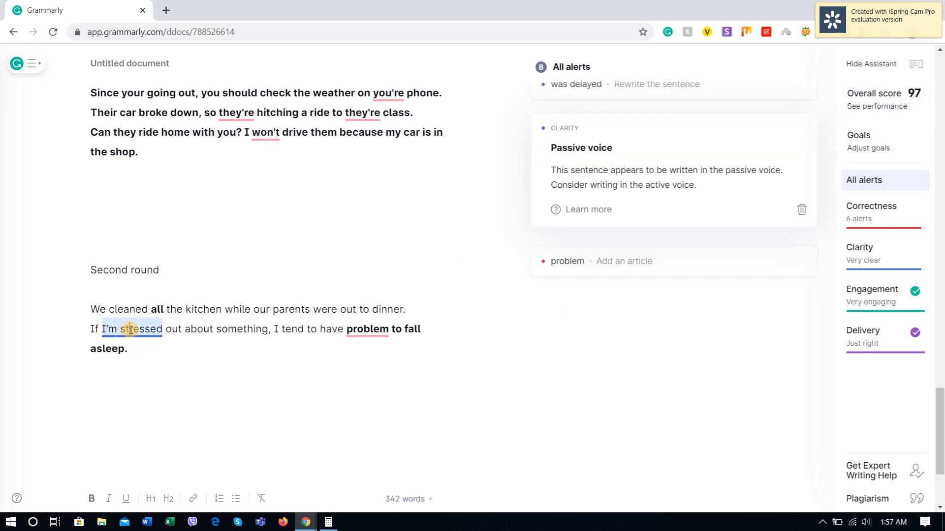
{"action": "scroll", "coordinate": [637, 415], "scroll_direction": "down", "scroll_amount": 1}
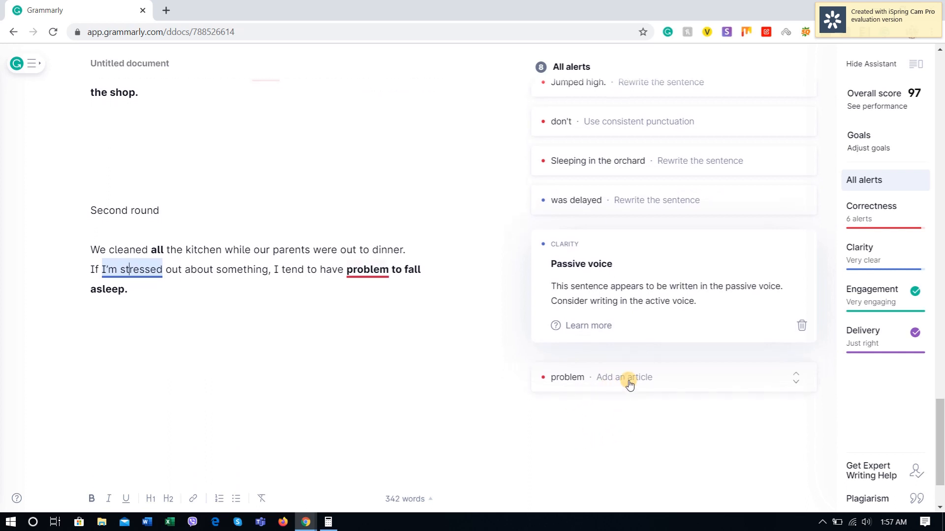
{"action": "left_click", "coordinate": [588, 378]}
{"action": "left_click", "coordinate": [581, 405]}
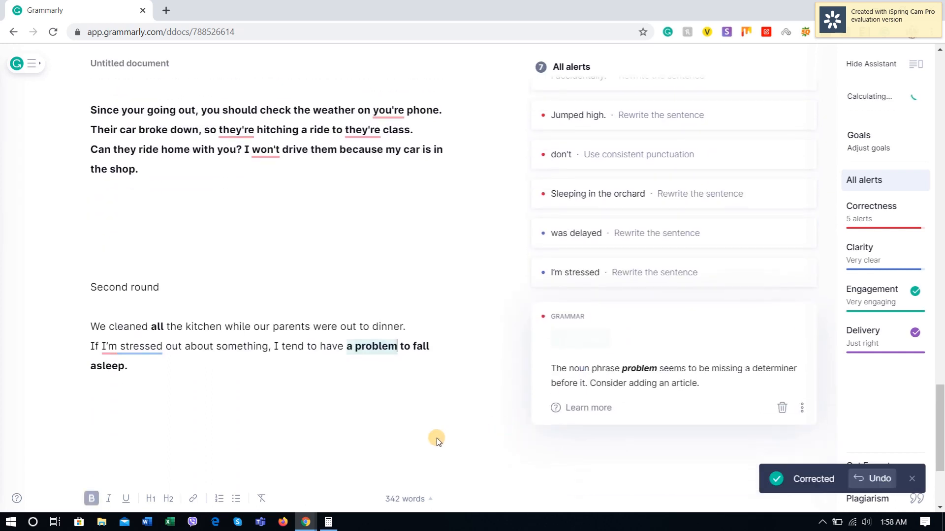
Step: Reopen the alert on "I'm stressed", start a new line after the sentence, and compare it with the corrected version on Espresso English
{"action": "scroll", "coordinate": [305, 348], "scroll_direction": "down", "scroll_amount": 5}
{"action": "left_click", "coordinate": [356, 207]}
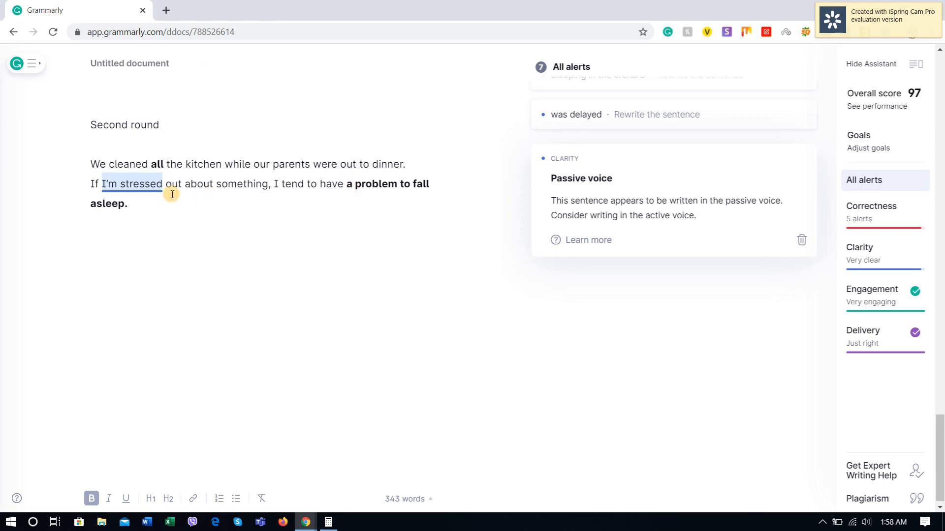
{"action": "left_click", "coordinate": [160, 186]}
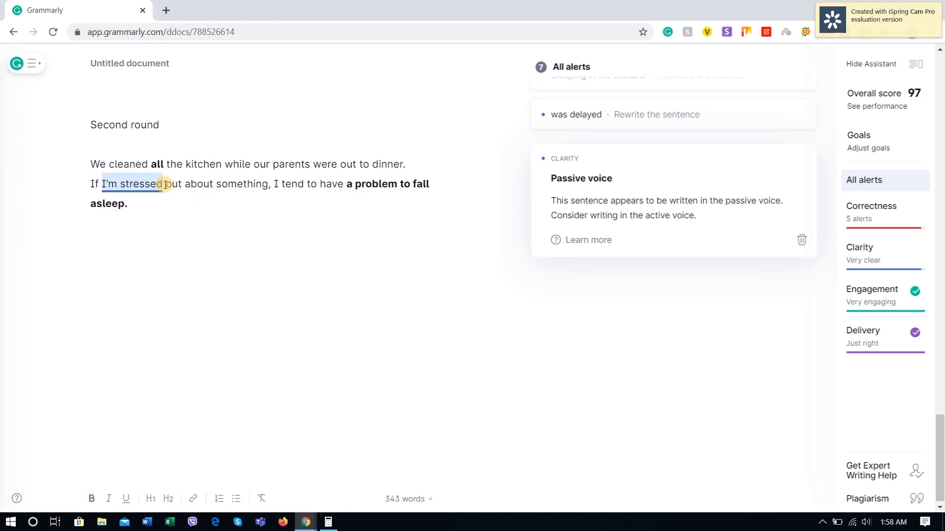
{"action": "left_click", "coordinate": [168, 211]}
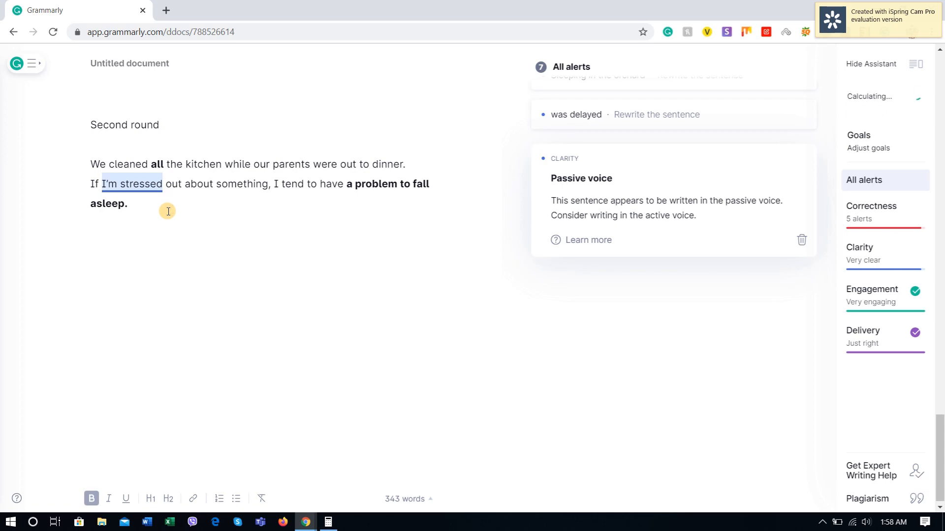
{"action": "key", "text": "alt+Tab"}
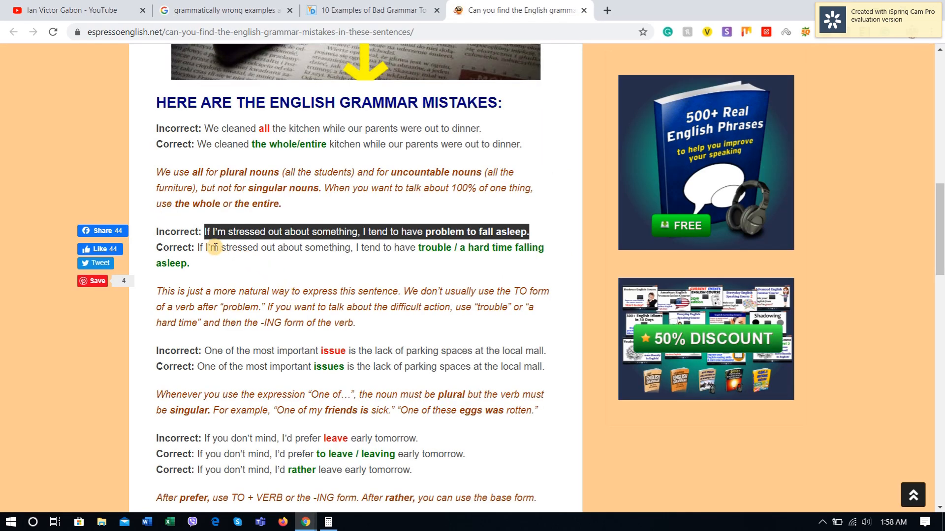
{"action": "left_click_drag", "start_coordinate": [202, 246], "coordinate": [416, 246]}
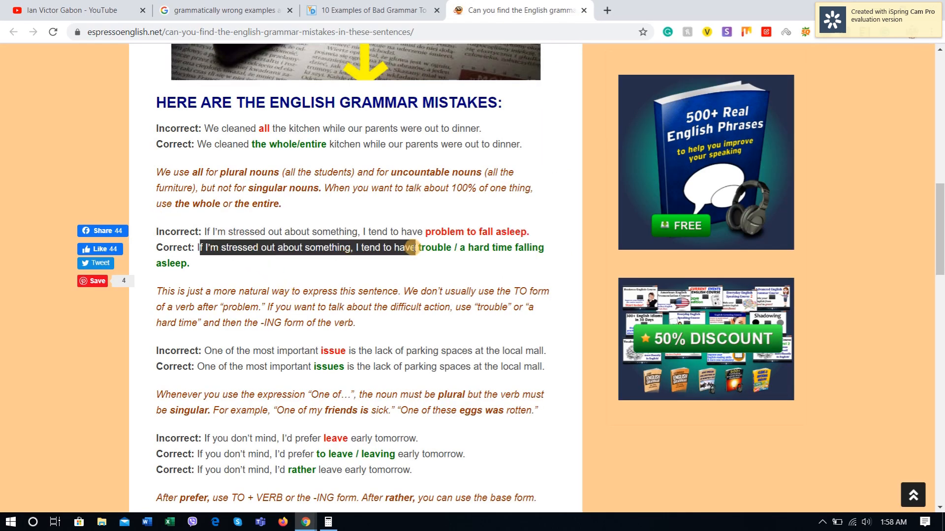
{"action": "left_click", "coordinate": [228, 252]}
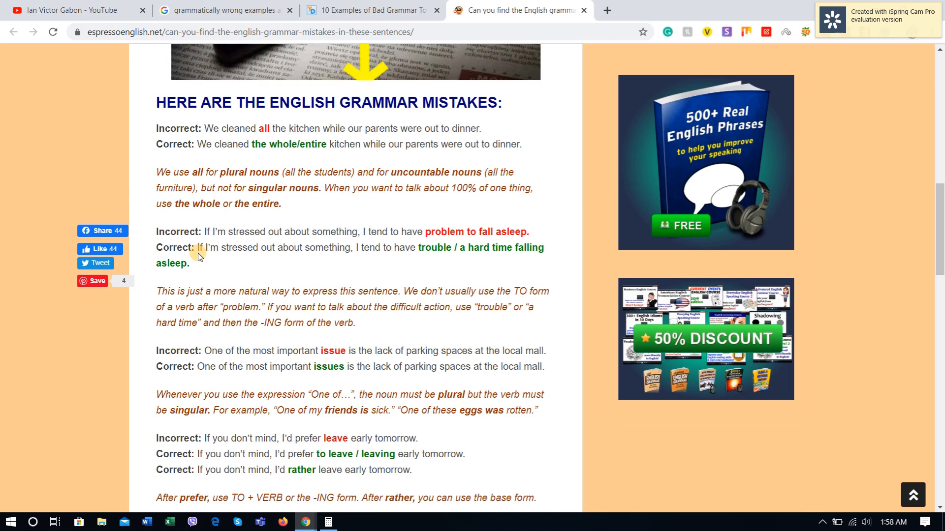
Step: Copy "One of the most important issue is the lack of parking spaces at the local mall." from Espresso English and paste it below the stressed-out sentence
{"action": "scroll", "coordinate": [192, 185], "scroll_direction": "down", "scroll_amount": 3}
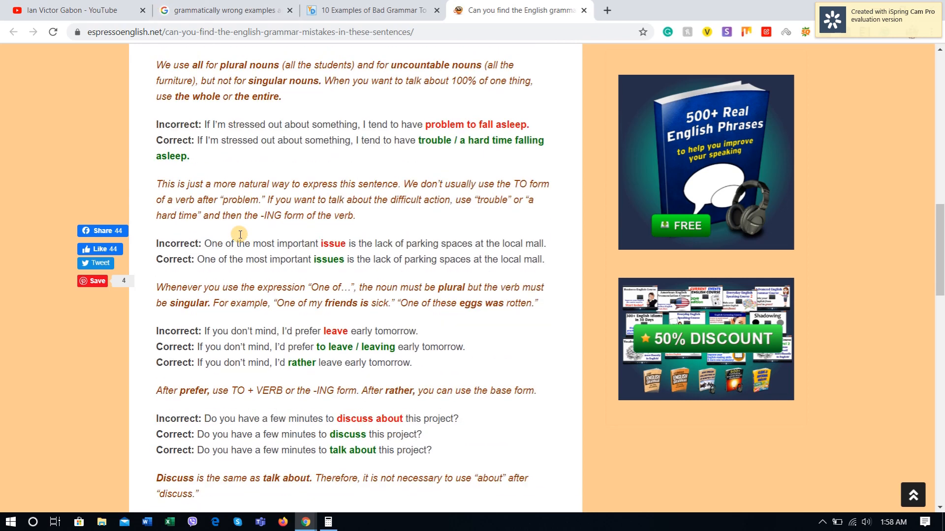
{"action": "left_click_drag", "start_coordinate": [204, 228], "coordinate": [554, 231]}
{"action": "key", "text": "ctrl+c"}
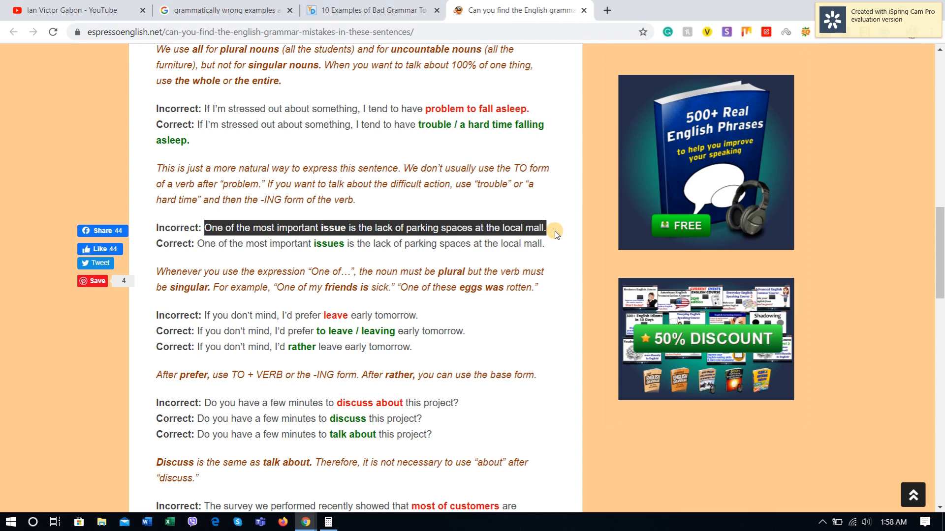
{"action": "key", "text": "alt+Tab"}
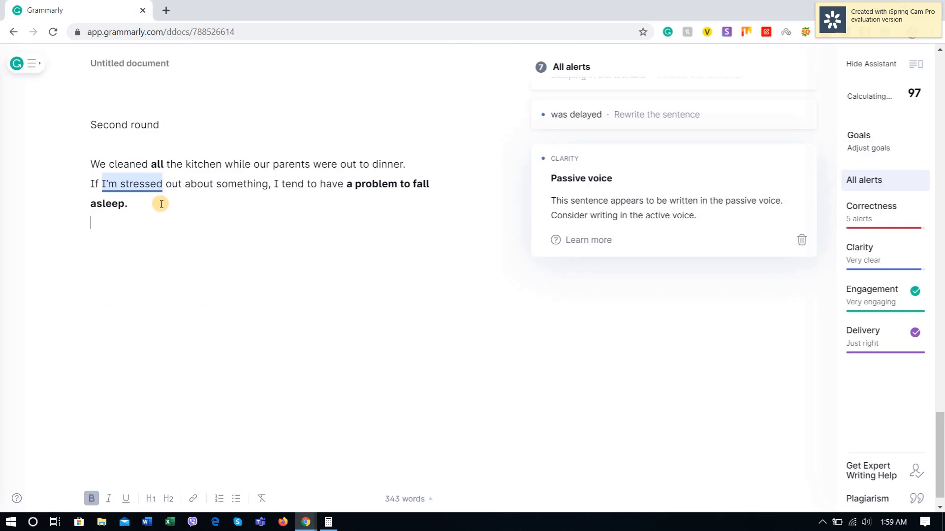
{"action": "key", "text": "ctrl+v"}
{"action": "key", "text": "alt+Tab"}
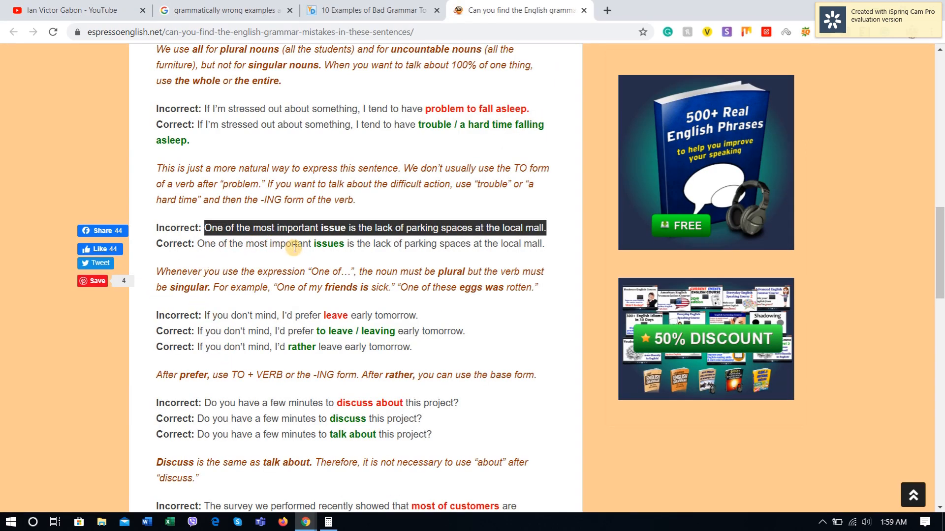
{"action": "key", "text": "alt+Tab"}
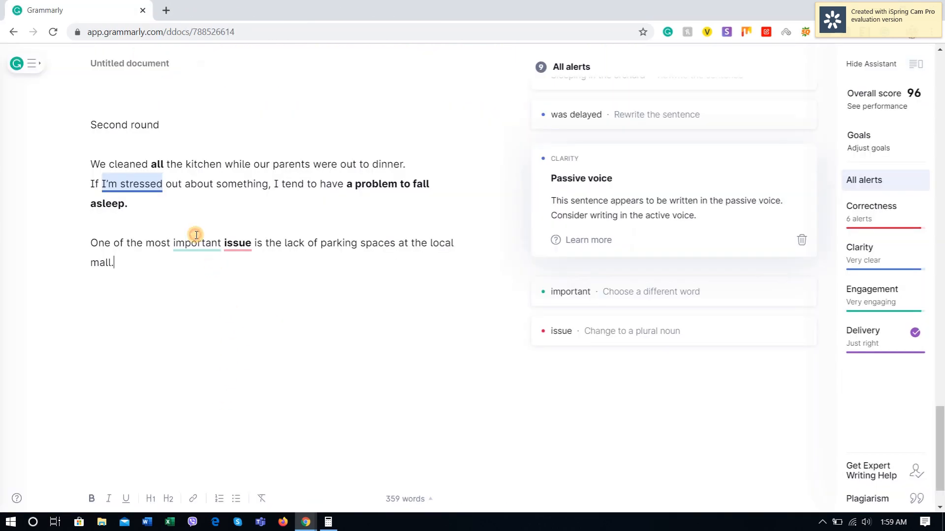
Step: Review the vocabulary alert on "important" and accept the grammar correction changing "issue" to "issues"
{"action": "left_click", "coordinate": [198, 240]}
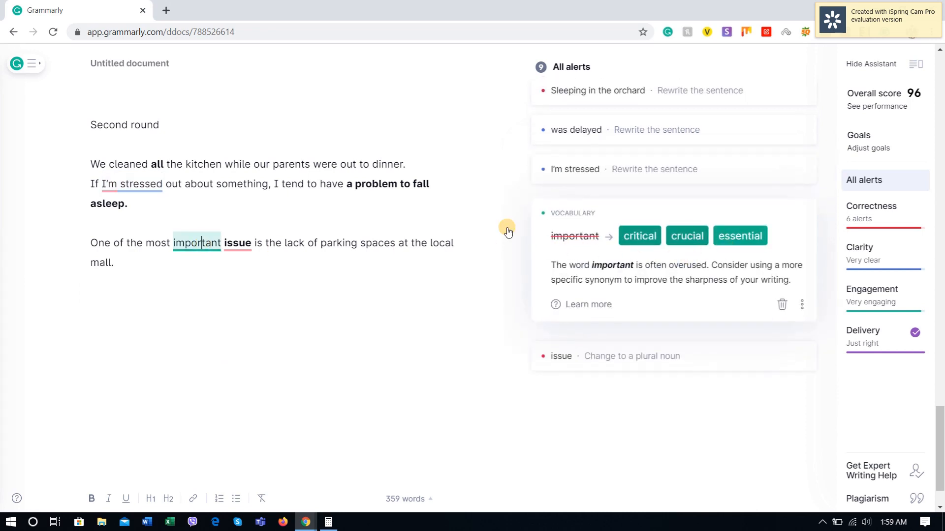
{"action": "left_click", "coordinate": [238, 244]}
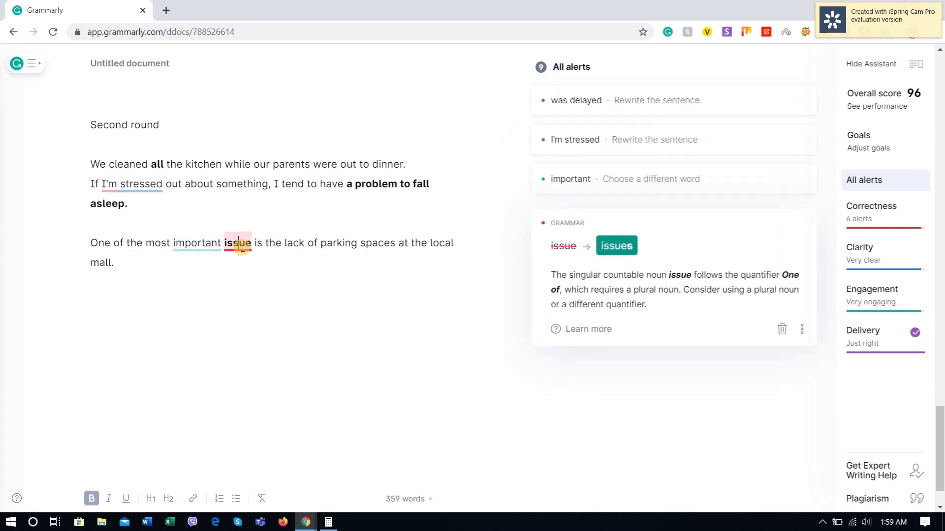
{"action": "left_click", "coordinate": [631, 240]}
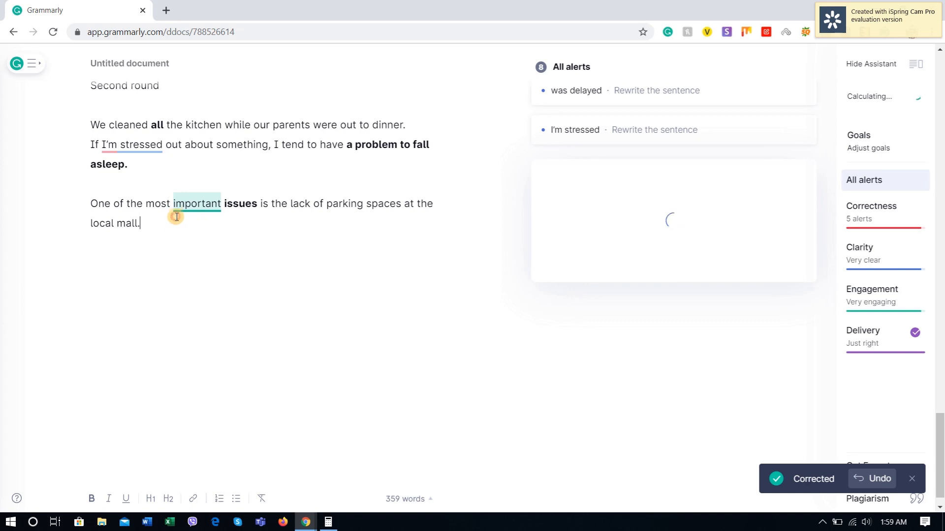
Step: Format the three sentences under "Second round" as numbered list items
{"action": "scroll", "coordinate": [165, 208], "scroll_direction": "up", "scroll_amount": 2}
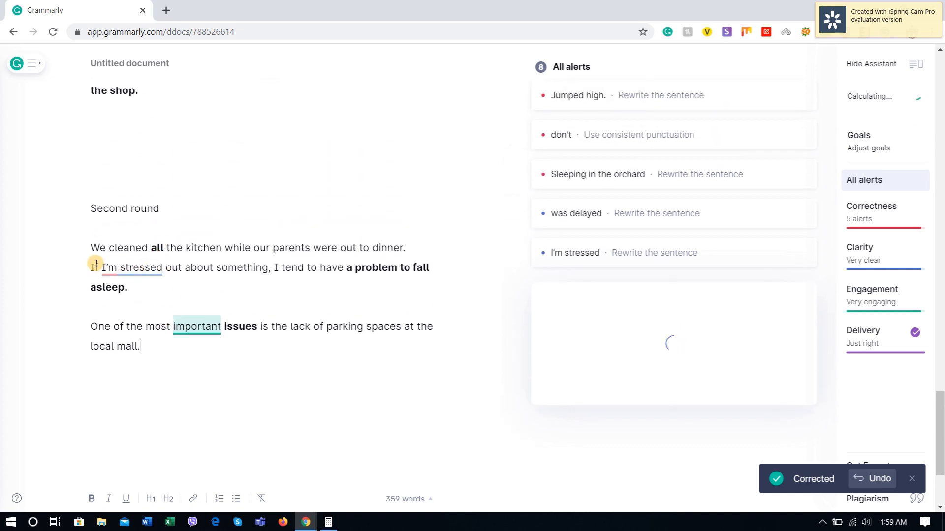
{"action": "scroll", "coordinate": [96, 264], "scroll_direction": "up", "scroll_amount": 1}
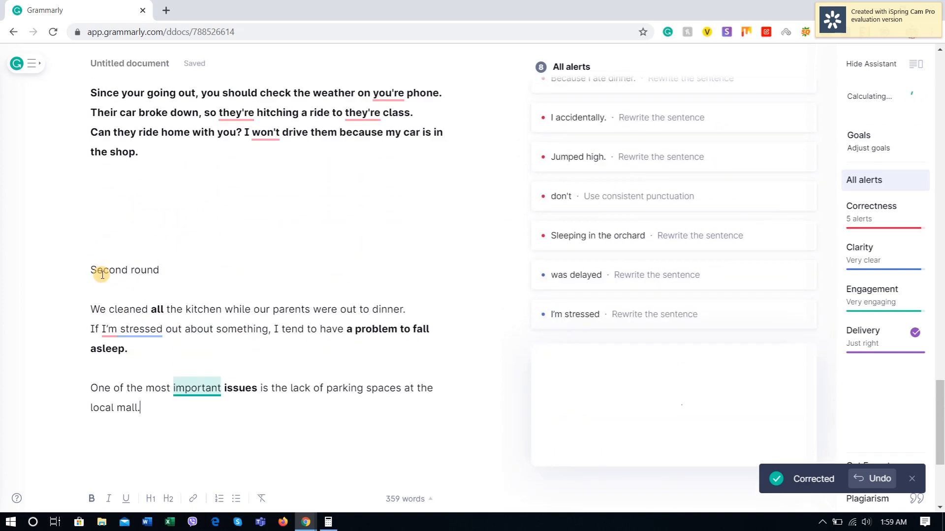
{"action": "left_click", "coordinate": [91, 309]}
{"action": "type", "text": "1."}
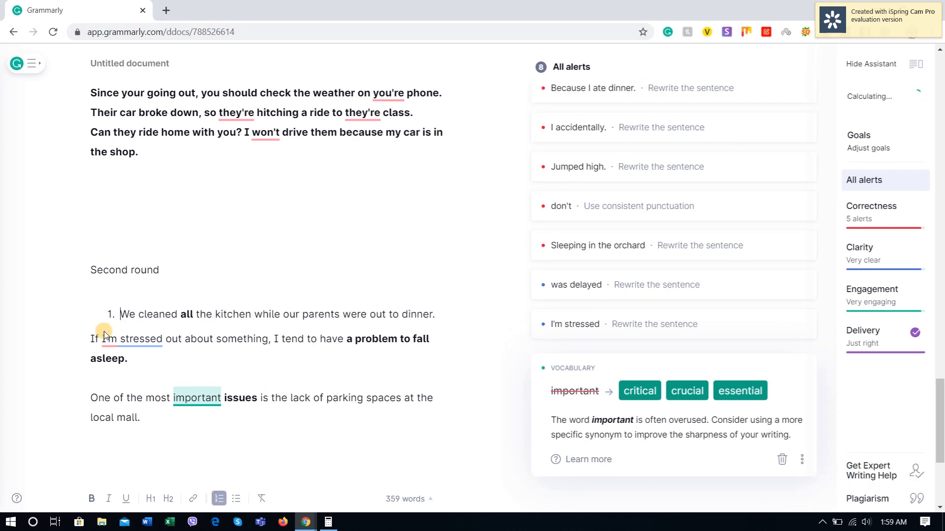
{"action": "left_click", "coordinate": [90, 339]}
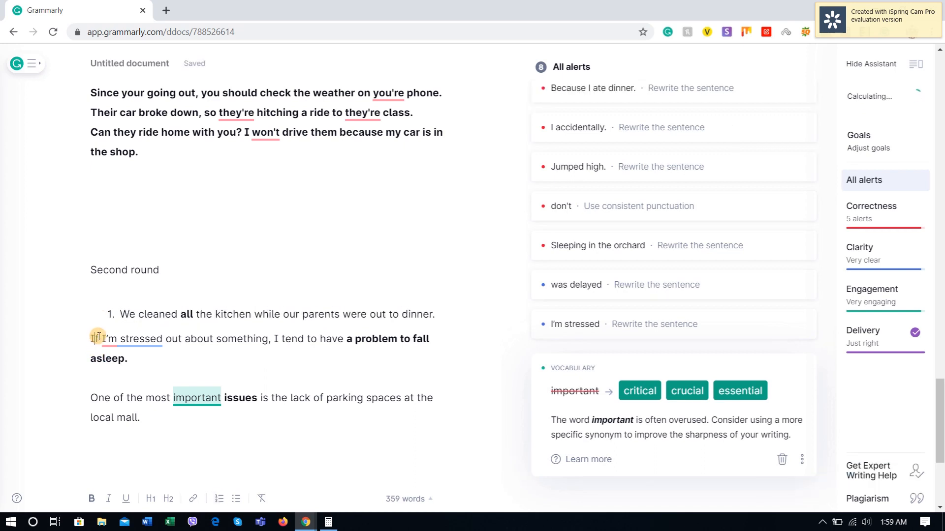
{"action": "type", "text": "1."}
{"action": "left_click", "coordinate": [92, 397]}
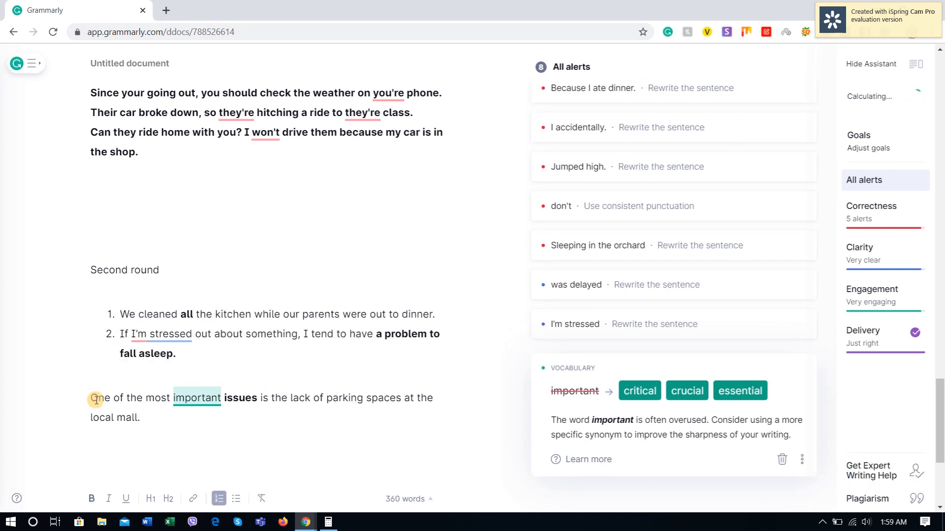
{"action": "scroll", "coordinate": [95, 452], "scroll_direction": "down", "scroll_amount": 1}
{"action": "type", "text": "1."}
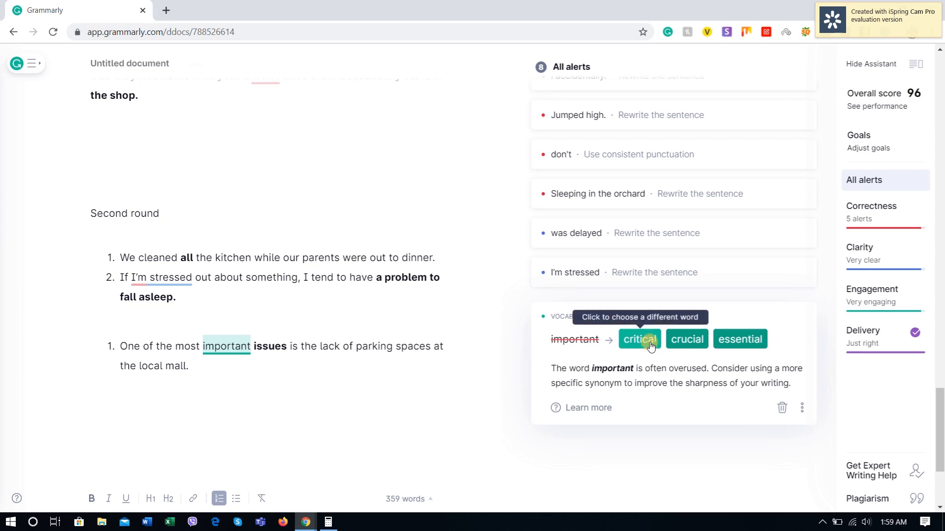
Step: Add an empty list item after the parking sentence and close the gap above so that sentence continues the list as item 3
{"action": "left_click", "coordinate": [216, 368]}
{"action": "key", "text": "Return"}
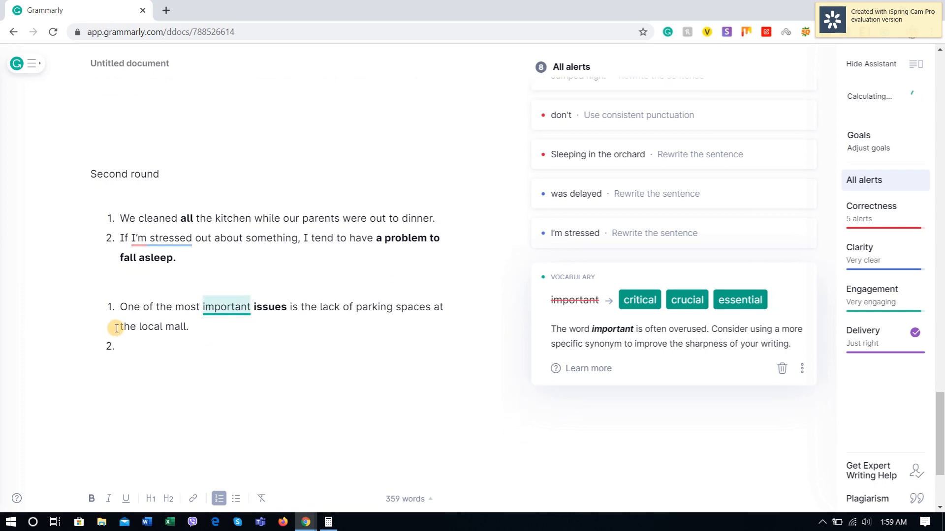
{"action": "left_click", "coordinate": [118, 311]}
{"action": "key", "text": "BackSpace"}
{"action": "key", "text": "BackSpace"}
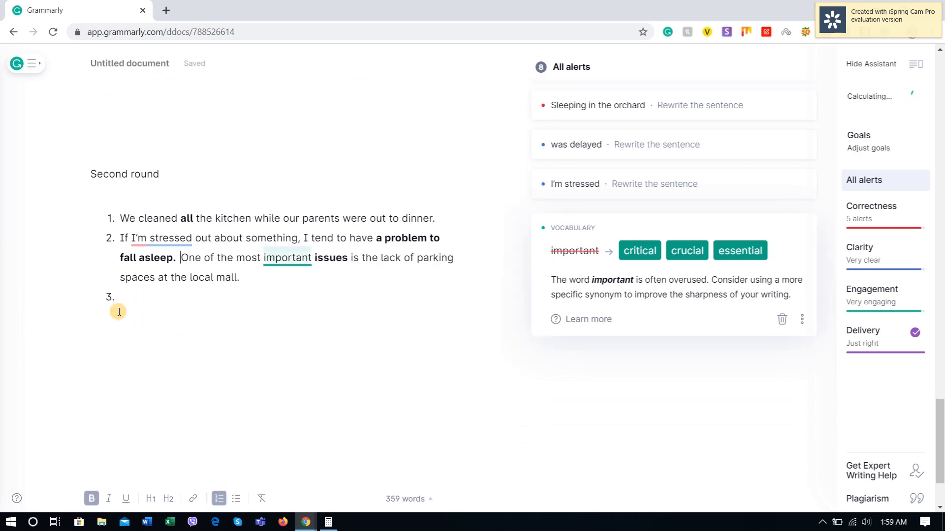
{"action": "key", "text": "Return"}
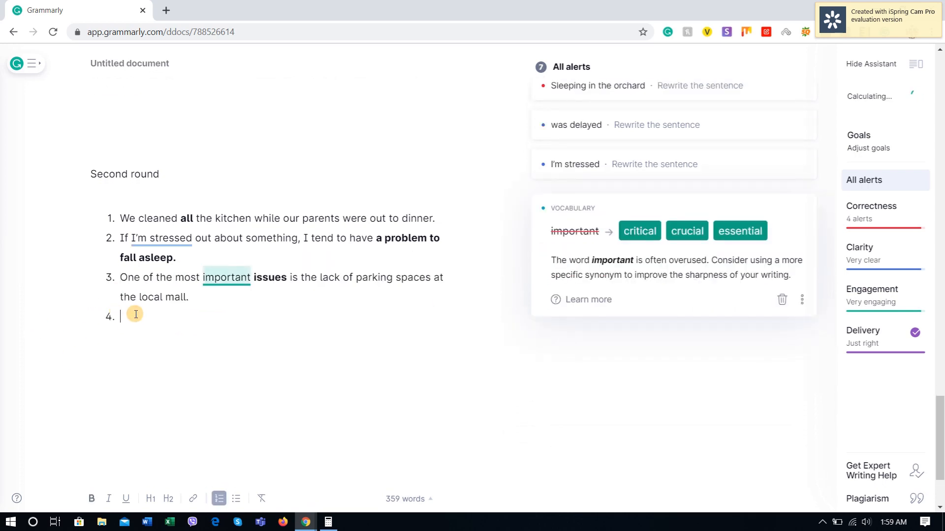
Step: Append "(correct)" to the end of the parking sentence
{"action": "left_click", "coordinate": [208, 294]}
{"action": "type", "text": "("}
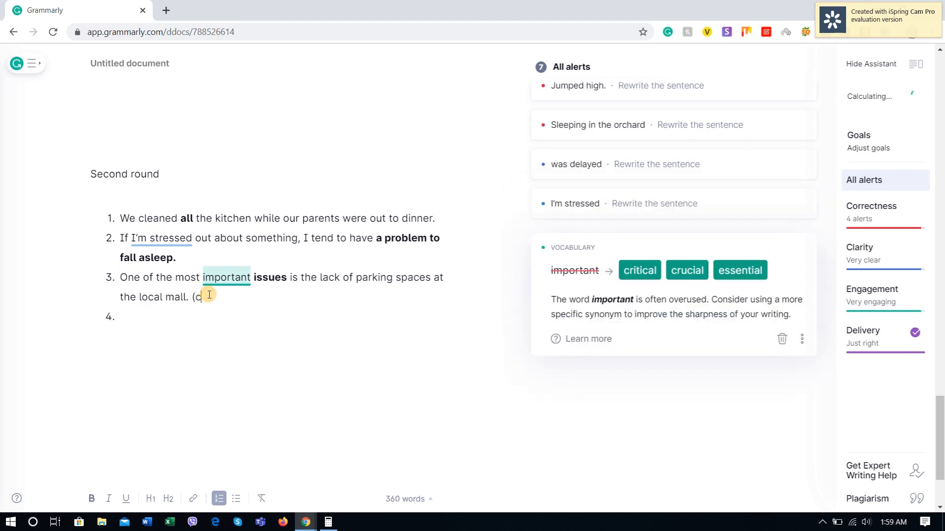
{"action": "type", "text": "correct"}
{"action": "key", "text": "BackSpace"}
{"action": "type", "text": "ct)"}
Step: Switch to Espresso English and copy the incorrect sentence "If you don't mind, I'd prefer leave early tomorrow."
{"action": "key", "text": "alt+Tab"}
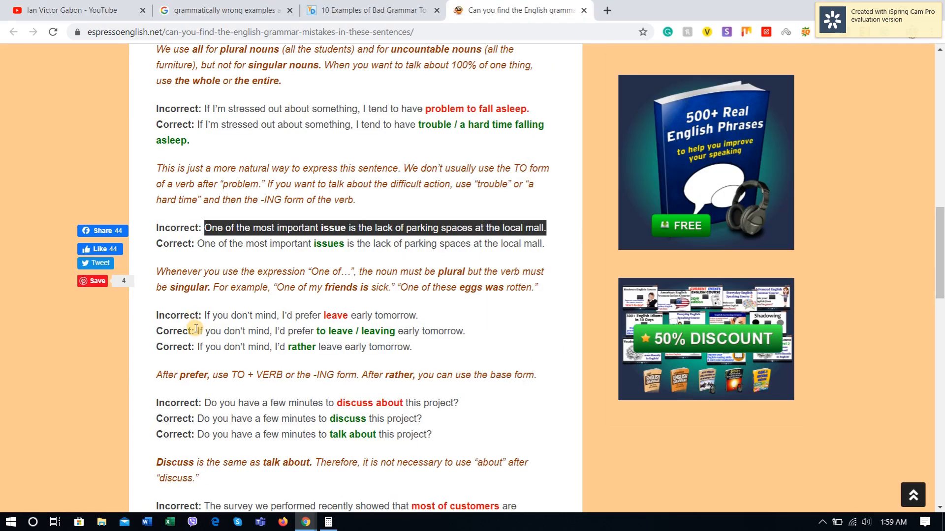
{"action": "scroll", "coordinate": [202, 285], "scroll_direction": "down", "scroll_amount": 2}
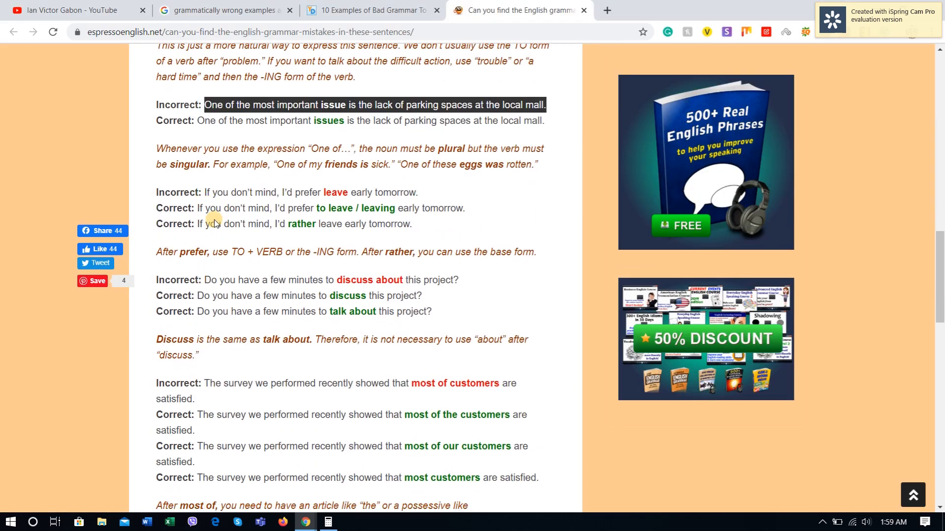
{"action": "left_click_drag", "start_coordinate": [205, 192], "coordinate": [436, 196]}
{"action": "key", "text": "ctrl+c"}
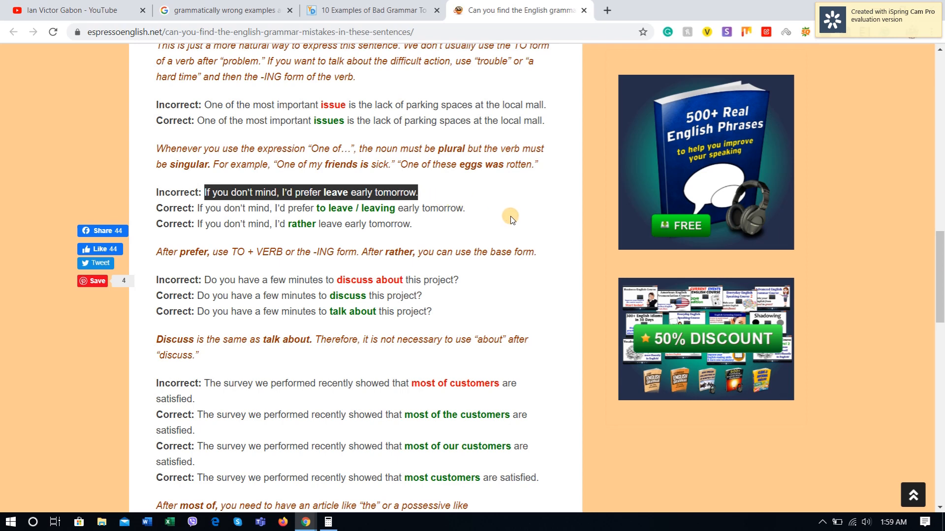
Step: Switch back to Grammarly, paste the copied "prefer leave" sentence as item 4, and add an empty item below it
{"action": "key", "text": "alt+Tab"}
{"action": "key", "text": "ctrl+v"}
{"action": "key", "text": "Return"}
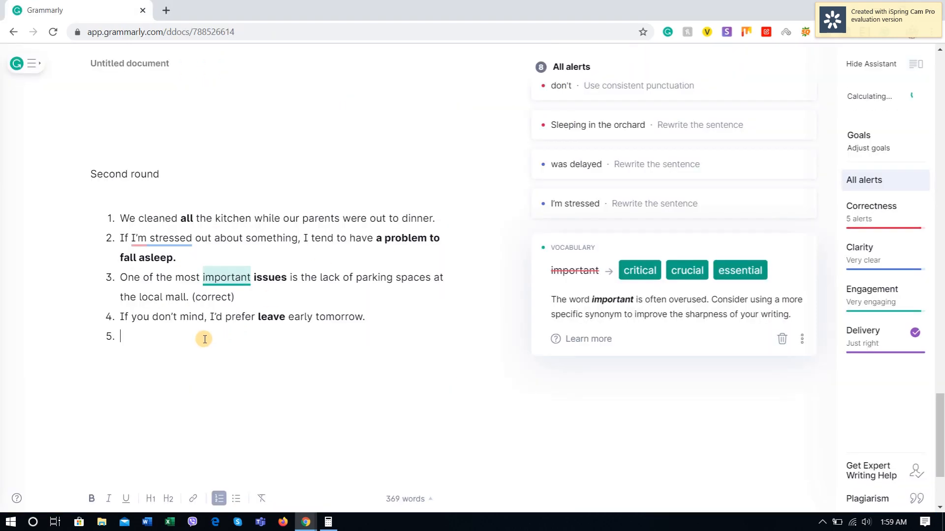
Step: Accept the "prefer to" suggestion in item 4, check it against Espresso English's corrections, and append "(correct)" to the sentence
{"action": "left_click", "coordinate": [247, 316]}
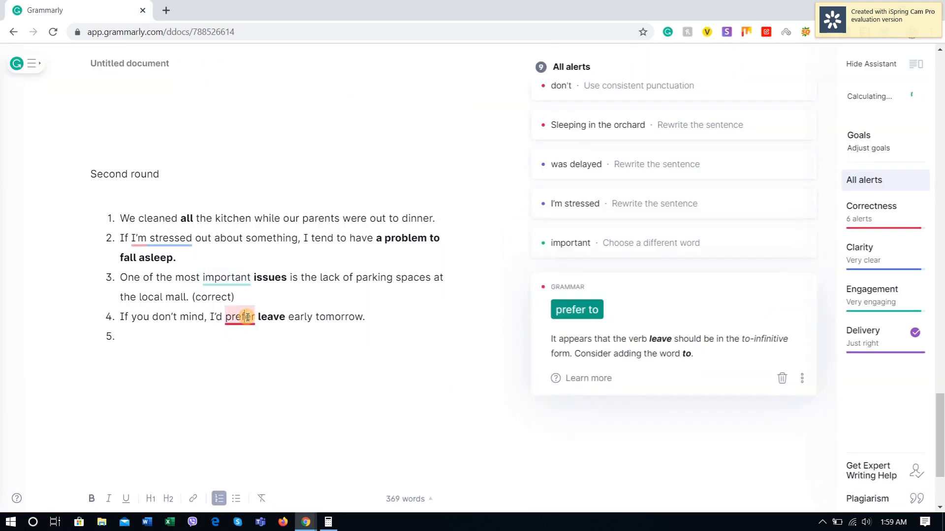
{"action": "left_click", "coordinate": [586, 313]}
{"action": "key", "text": "alt+Tab"}
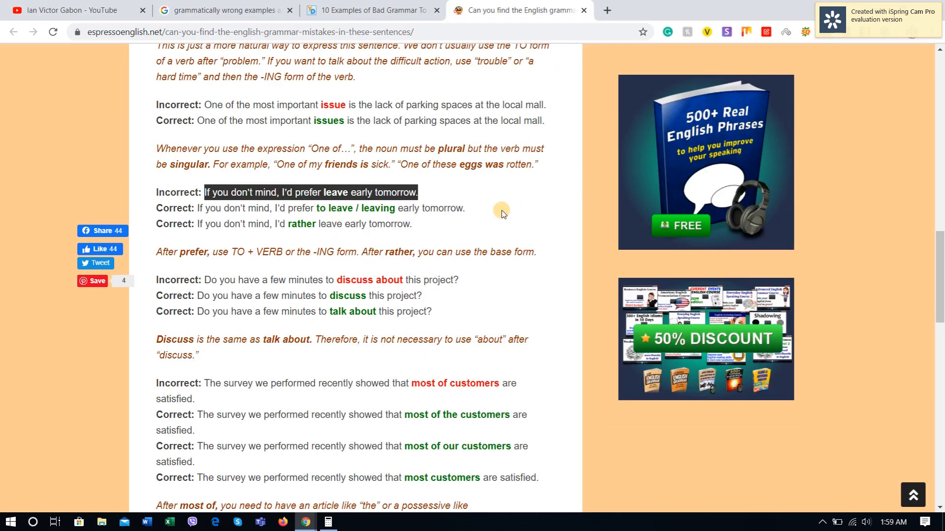
{"action": "key", "text": "alt+Tab"}
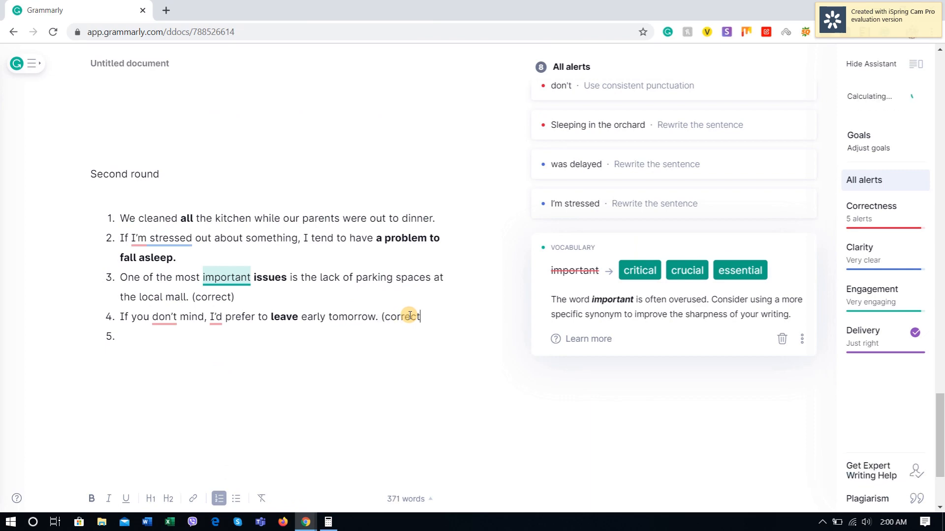
Step: Copy "Do you have a few minutes to discuss about this project?" from Espresso English and paste it into Grammarly as item 5
{"action": "key", "text": "alt+Tab"}
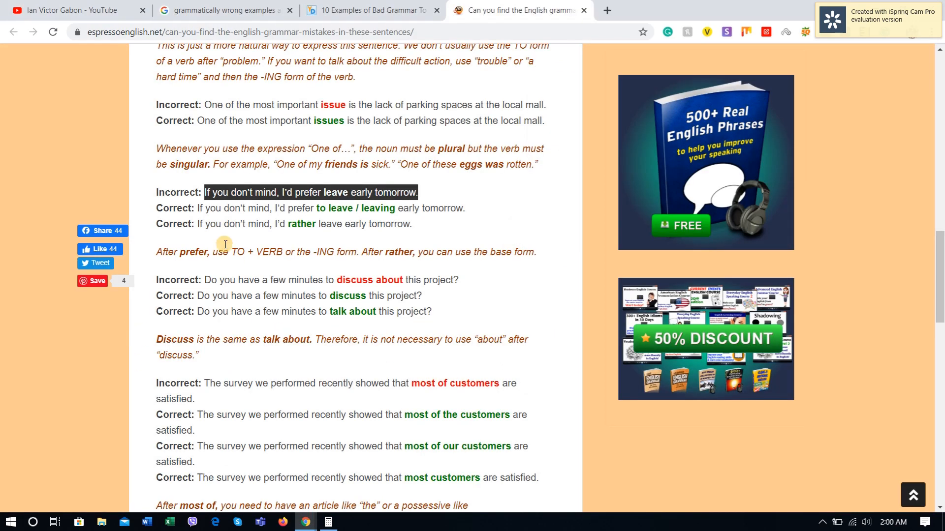
{"action": "left_click_drag", "start_coordinate": [204, 280], "coordinate": [481, 279]}
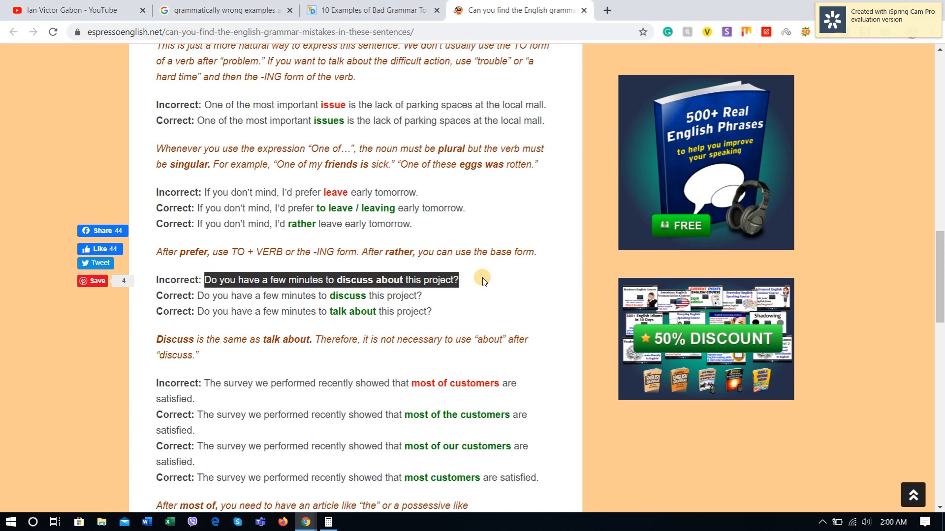
{"action": "key", "text": "ctrl+c"}
{"action": "key", "text": "alt+Tab"}
{"action": "key", "text": "ctrl+v"}
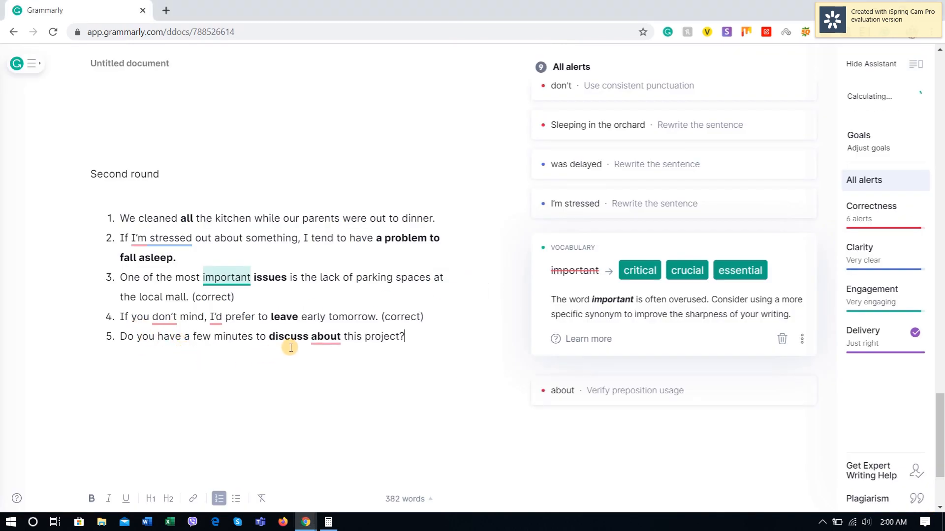
Step: Accept the removal of "about" from item 5 and update all inconsistent punctuation to the "straight" style
{"action": "left_click", "coordinate": [326, 338]}
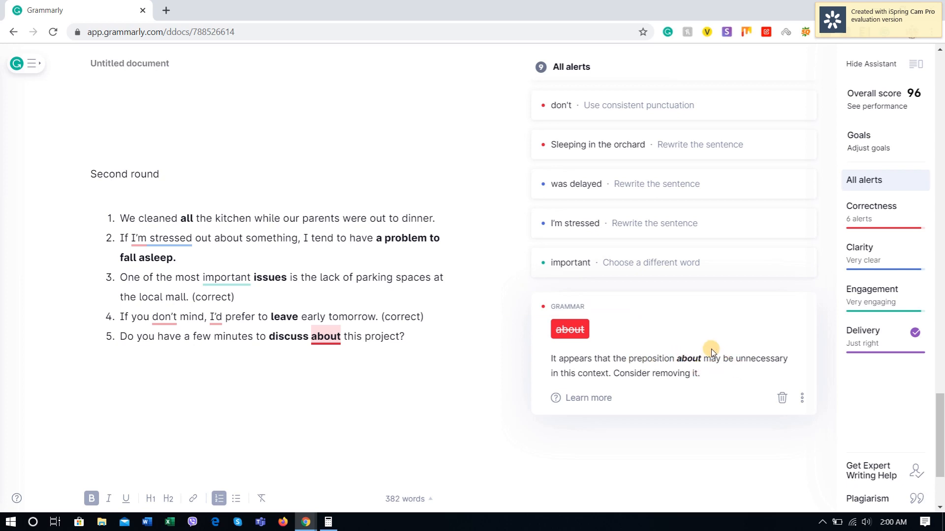
{"action": "left_click", "coordinate": [570, 330]}
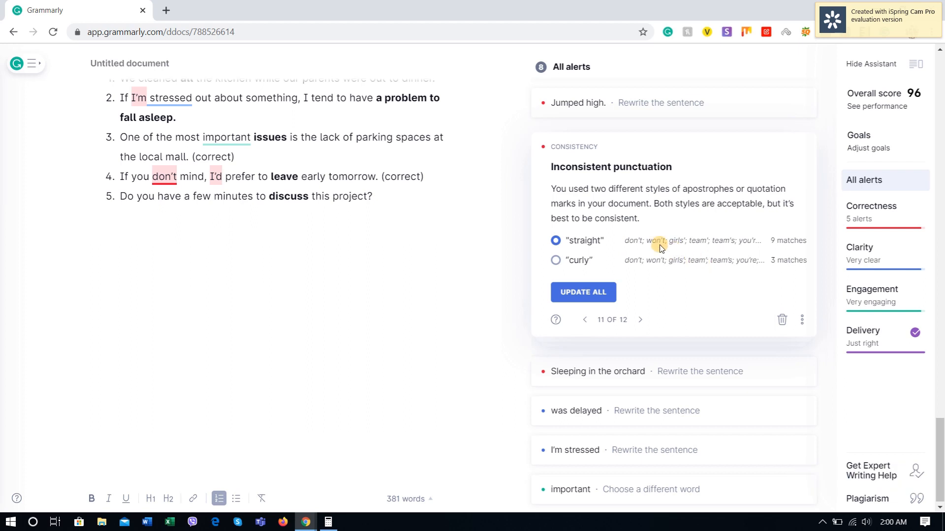
{"action": "left_click", "coordinate": [157, 177]}
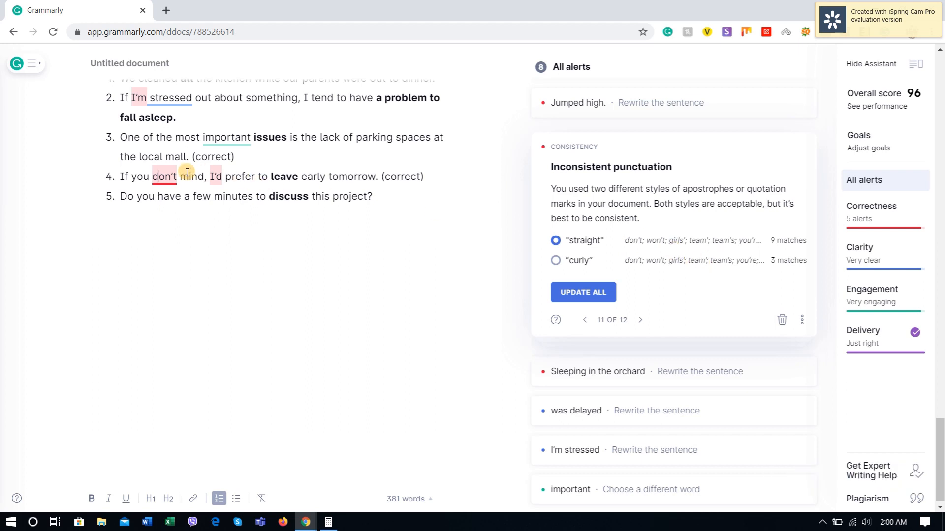
{"action": "left_click", "coordinate": [586, 292]}
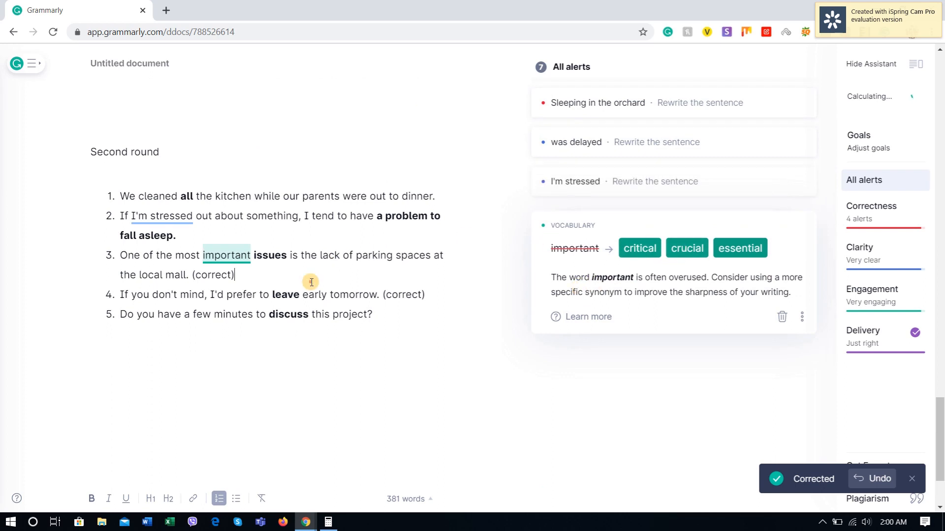
Step: Append "(correct)" to the end of item 5 and add an empty item 6
{"action": "left_click", "coordinate": [235, 278]}
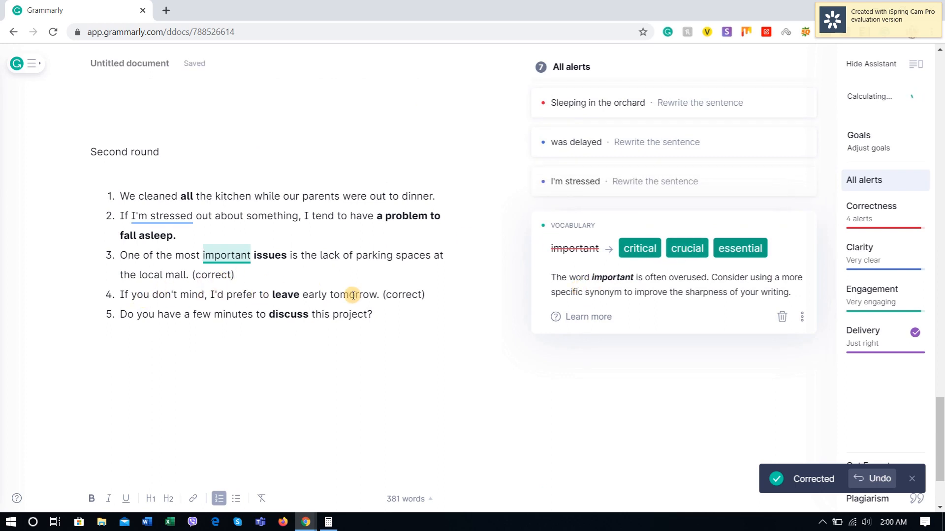
{"action": "left_click", "coordinate": [403, 311]}
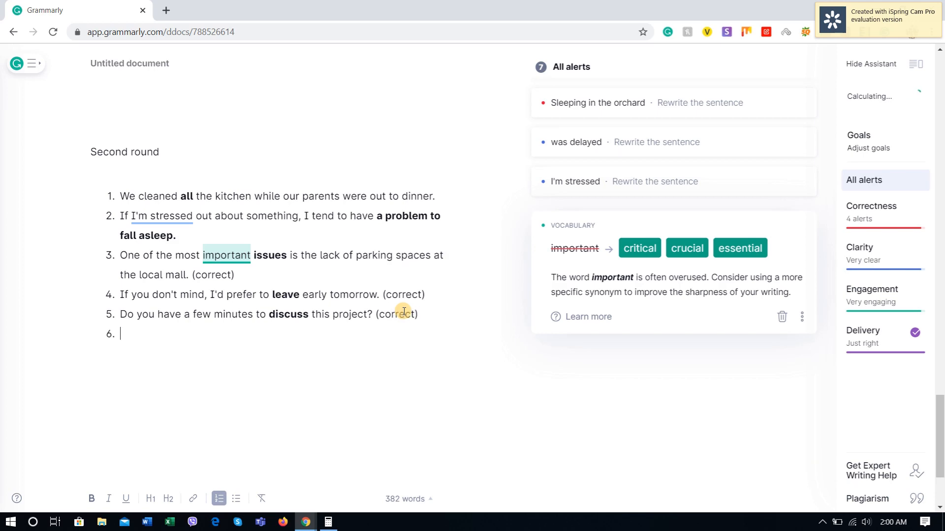
Step: Copy the incorrect "most of customers are satisfied" survey sentence from Espresso English and paste it into Grammarly as item 6
{"action": "key", "text": "alt+Tab"}
{"action": "scroll", "coordinate": [193, 374], "scroll_direction": "down", "scroll_amount": 2}
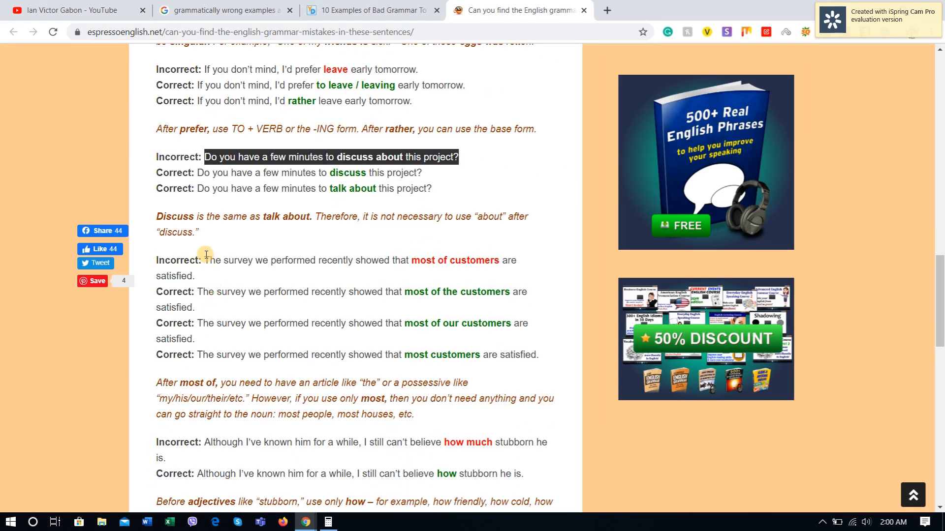
{"action": "left_click_drag", "start_coordinate": [205, 259], "coordinate": [521, 271]}
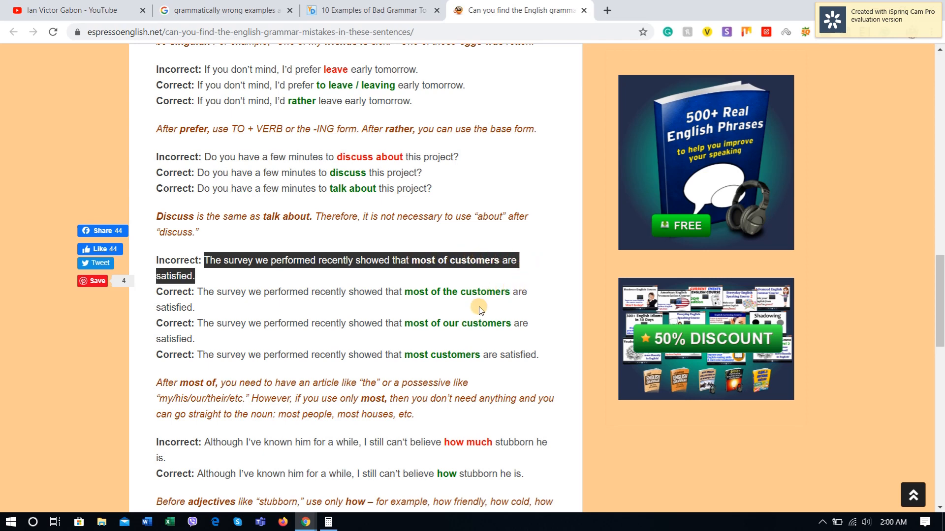
{"action": "key", "text": "alt+Tab"}
{"action": "key", "text": "ctrl+v"}
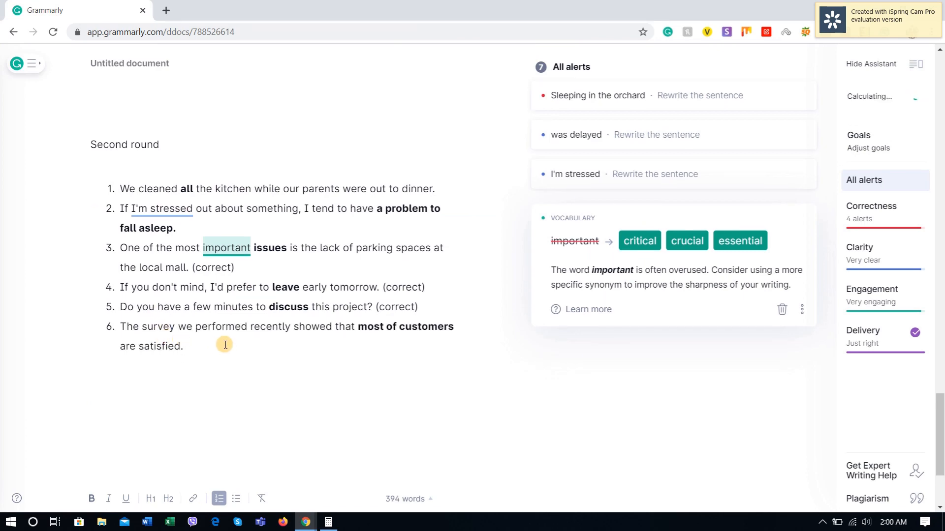
Step: Compare the survey sentence's alert with Espresso English's corrections and accept the "the customers" suggestion in item 6
{"action": "key", "text": "alt+Tab"}
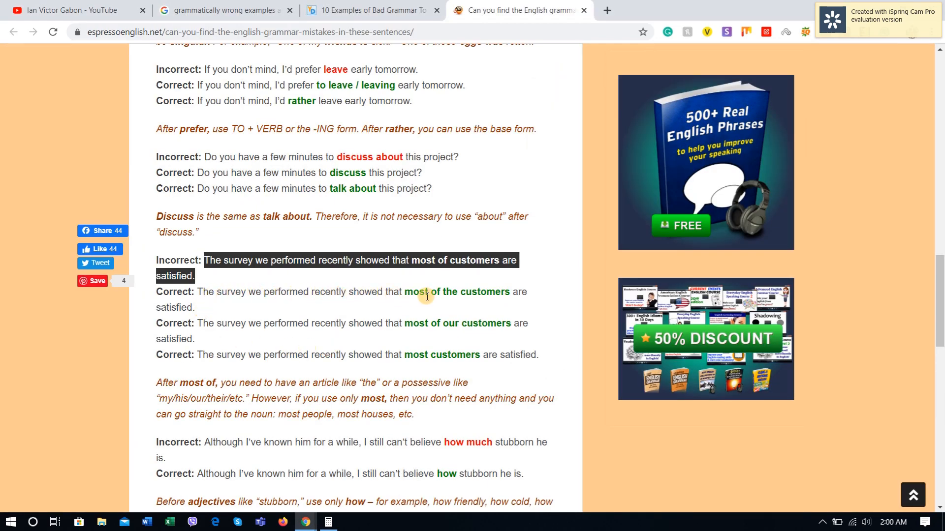
{"action": "key", "text": "alt+Tab"}
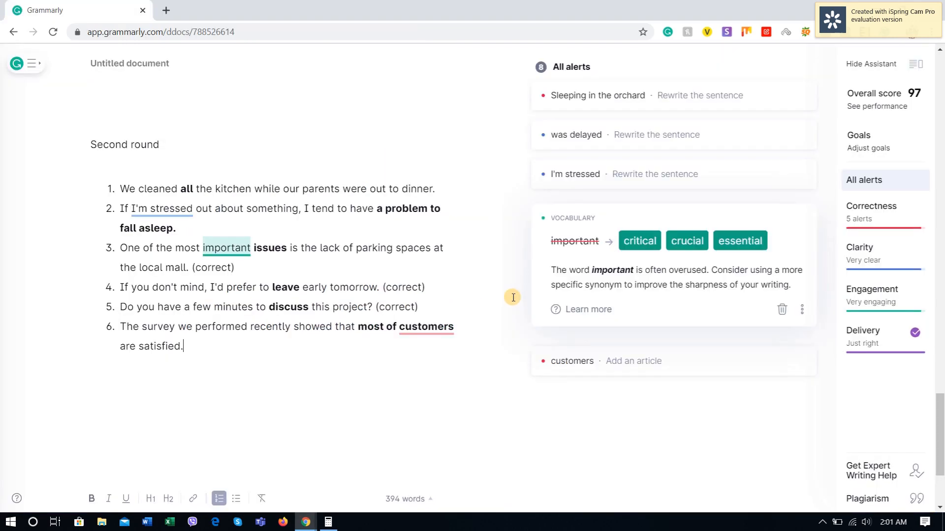
{"action": "left_click", "coordinate": [440, 329]}
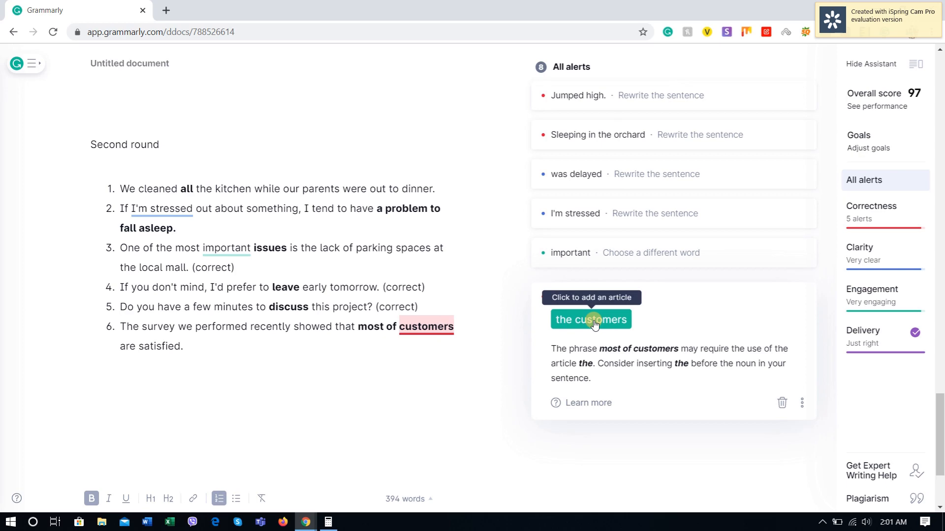
{"action": "key", "text": "alt+Tab"}
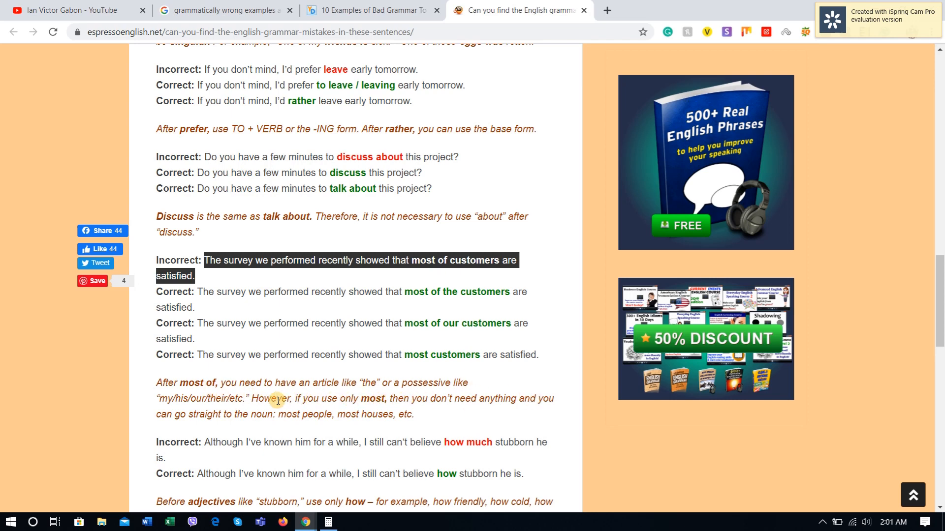
{"action": "key", "text": "alt+Tab"}
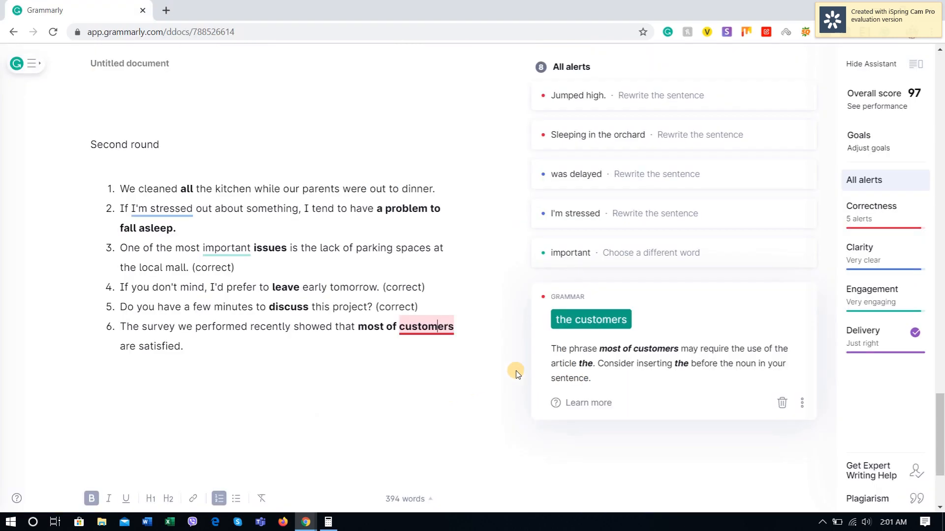
{"action": "left_click", "coordinate": [591, 330]}
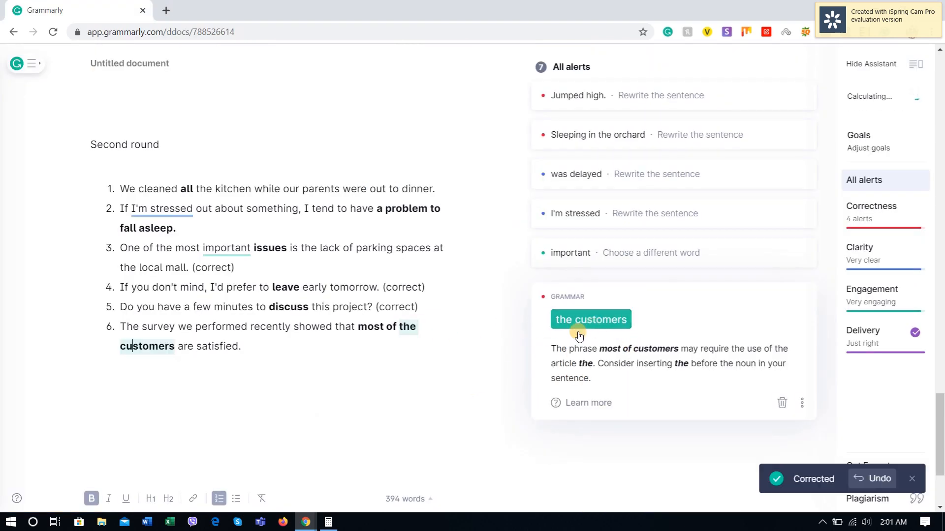
Step: Add an empty lettered sub-item under item 6, recheck the survey corrections on Espresso English, and append "(accuarate)" to the sentence
{"action": "scroll", "coordinate": [154, 383], "scroll_direction": "down", "scroll_amount": 1}
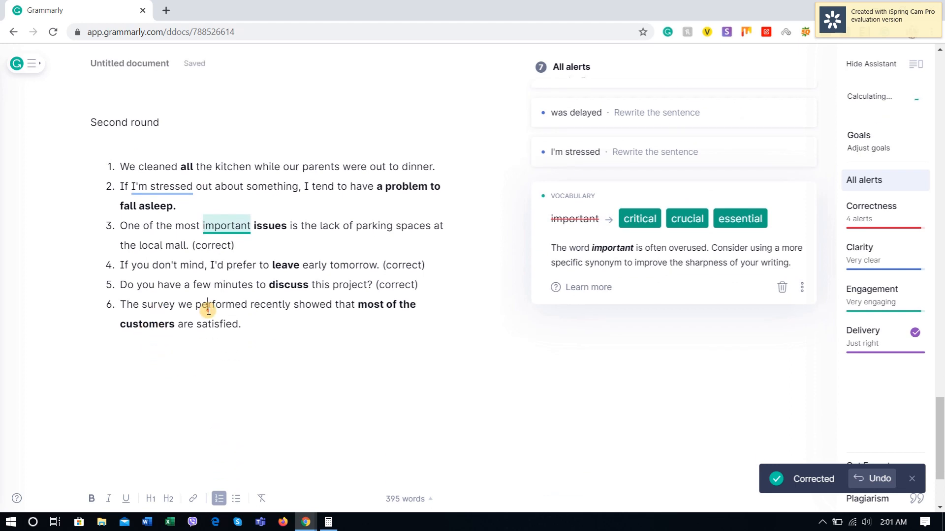
{"action": "left_click", "coordinate": [332, 326]}
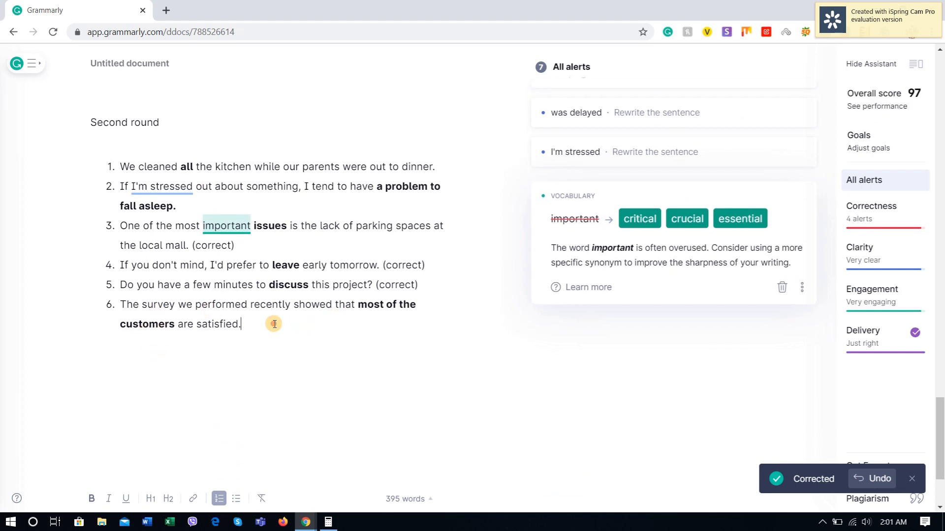
{"action": "key", "text": "Return"}
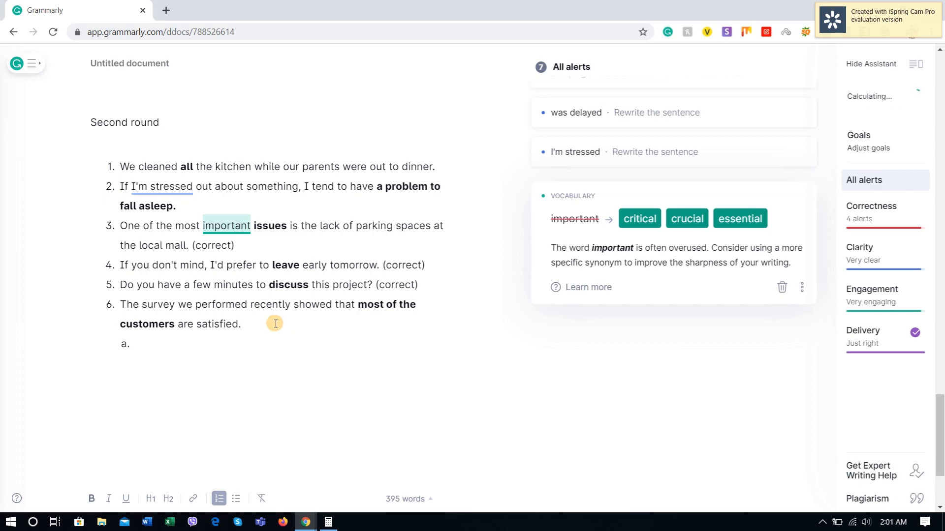
{"action": "key", "text": "alt+Tab"}
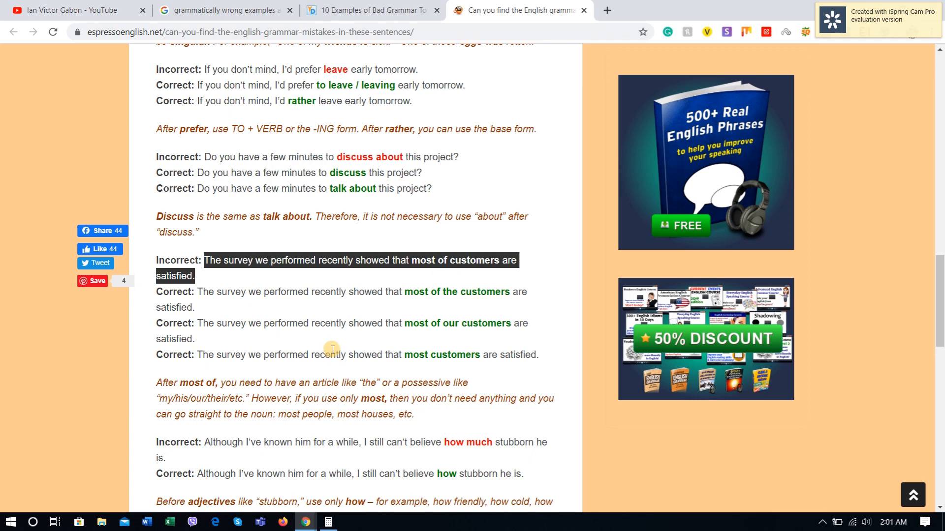
{"action": "key", "text": "alt+Tab"}
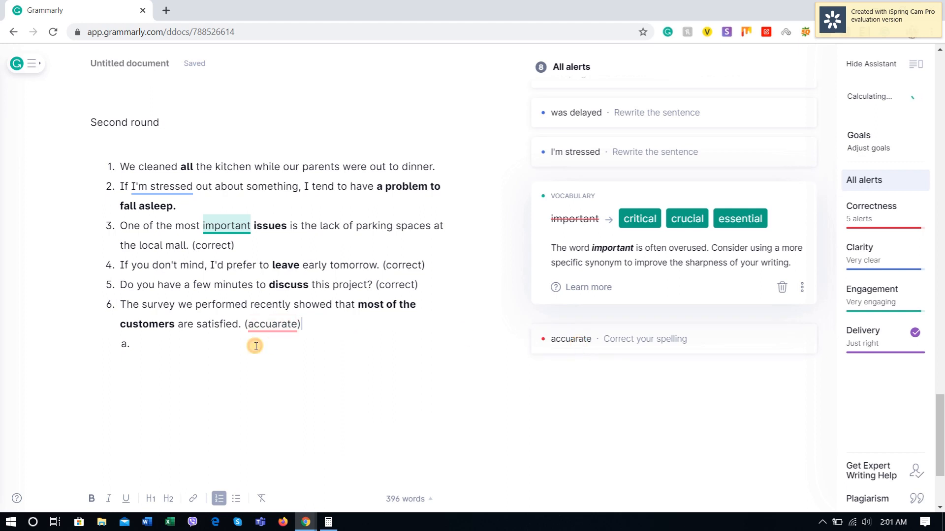
Step: Correct the spelling of the item 6 note to "accurate" and promote the empty sub-item to a main list item
{"action": "left_click", "coordinate": [280, 324]}
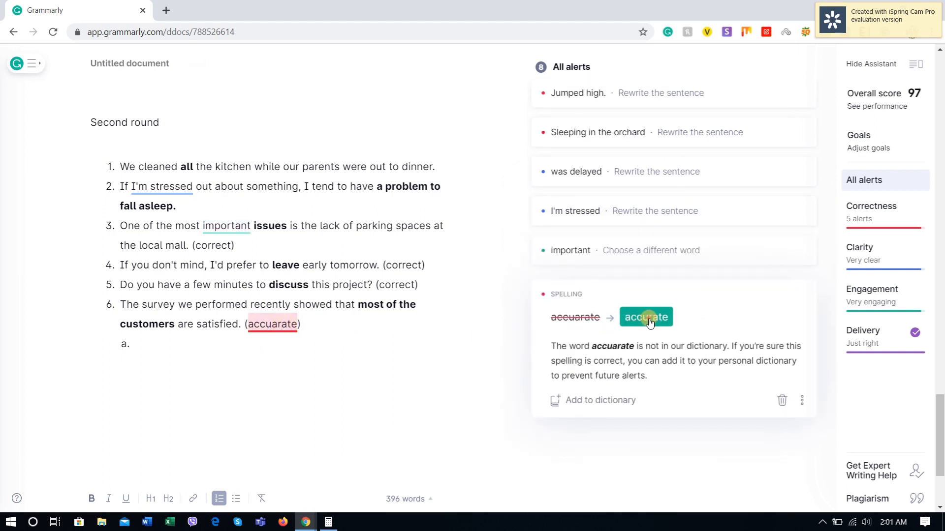
{"action": "left_click", "coordinate": [646, 317]}
{"action": "scroll", "coordinate": [232, 369], "scroll_direction": "up", "scroll_amount": 1}
{"action": "left_click", "coordinate": [164, 400]}
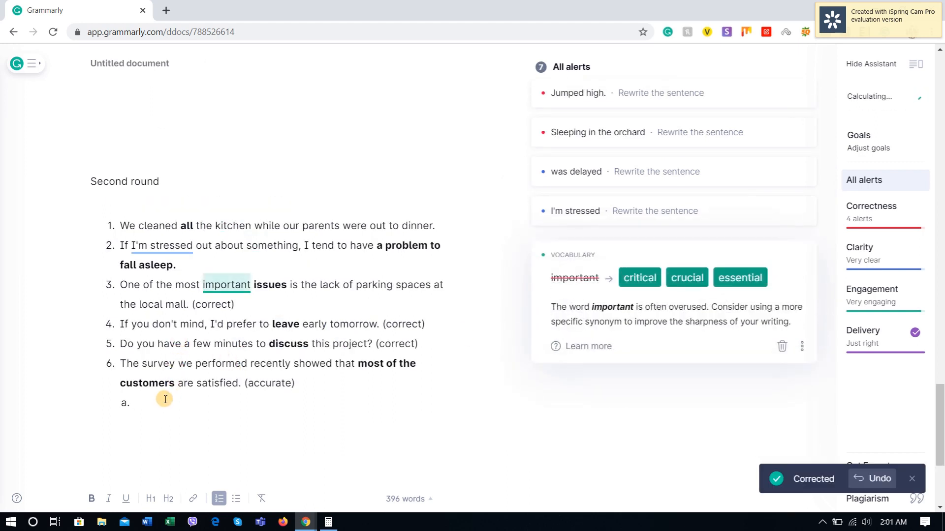
{"action": "key", "text": "shift+Tab"}
Step: Copy the incorrect "how much stubborn he is" sentence from Espresso English into Grammarly as item 7 and compare it with the source's correction
{"action": "key", "text": "alt+Tab"}
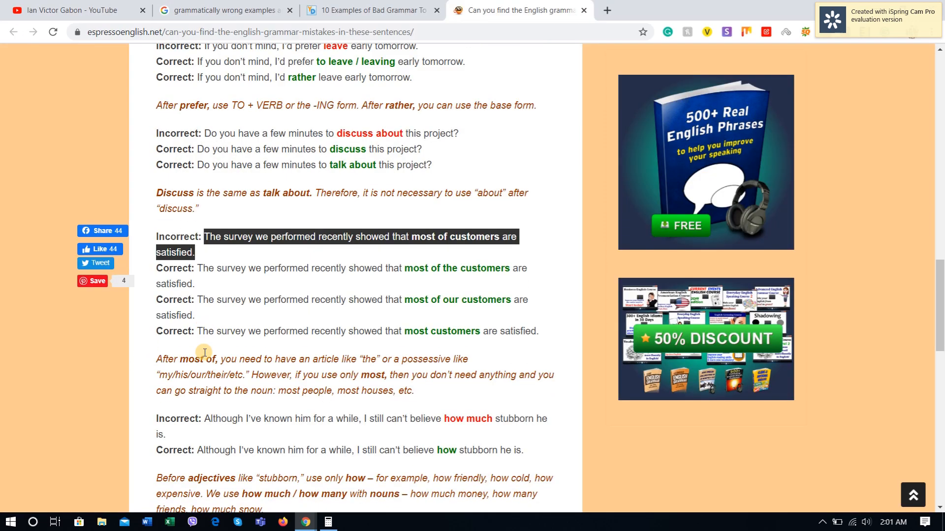
{"action": "scroll", "coordinate": [204, 352], "scroll_direction": "down", "scroll_amount": 5}
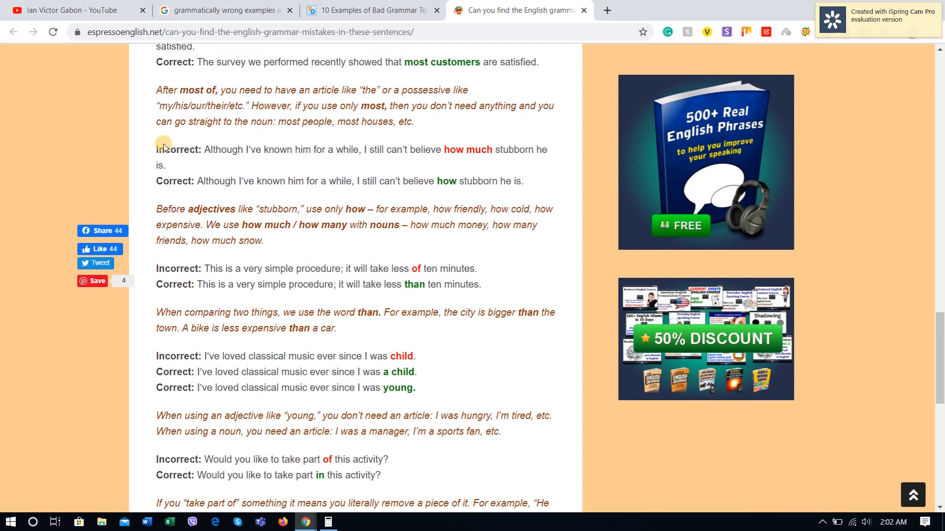
{"action": "scroll", "coordinate": [200, 205], "scroll_direction": "up", "scroll_amount": 1}
{"action": "left_click_drag", "start_coordinate": [208, 199], "coordinate": [538, 218]}
{"action": "key", "text": "ctrl+c"}
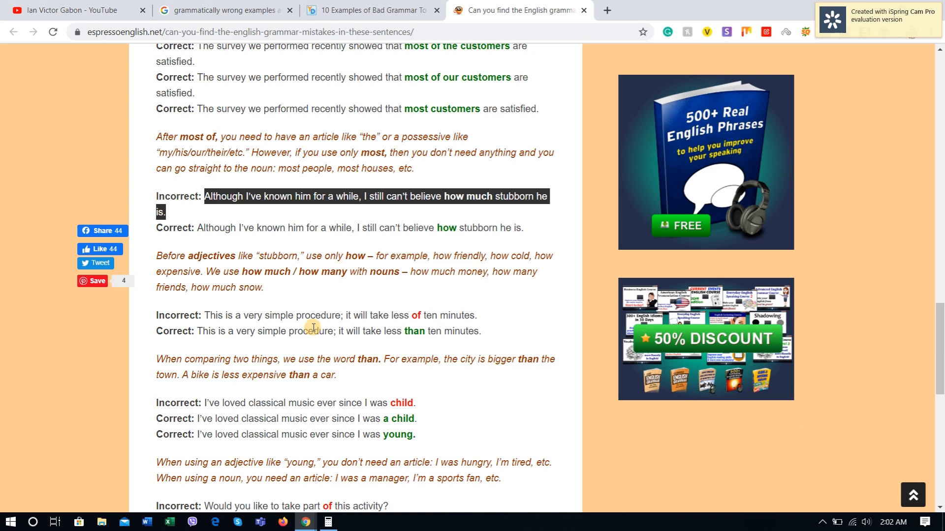
{"action": "key", "text": "alt+Tab"}
{"action": "key", "text": "ctrl+v"}
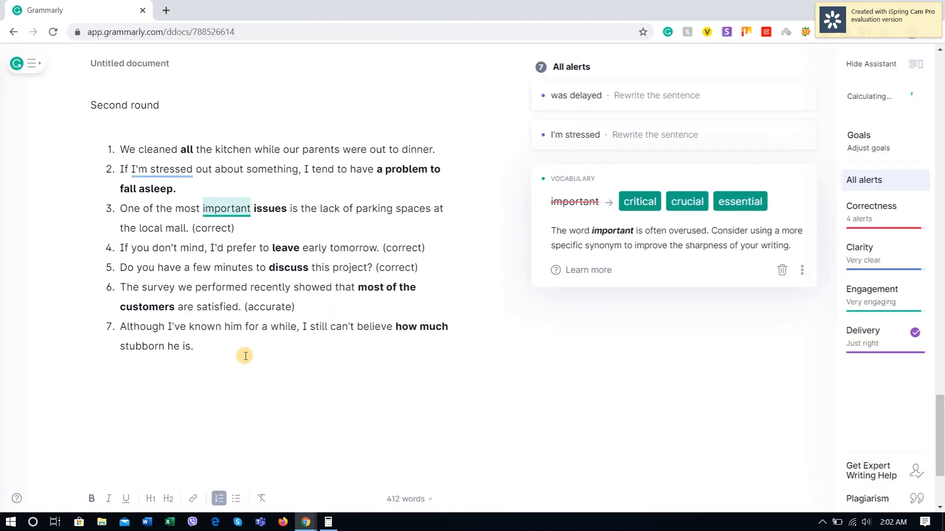
{"action": "key", "text": "alt+Tab"}
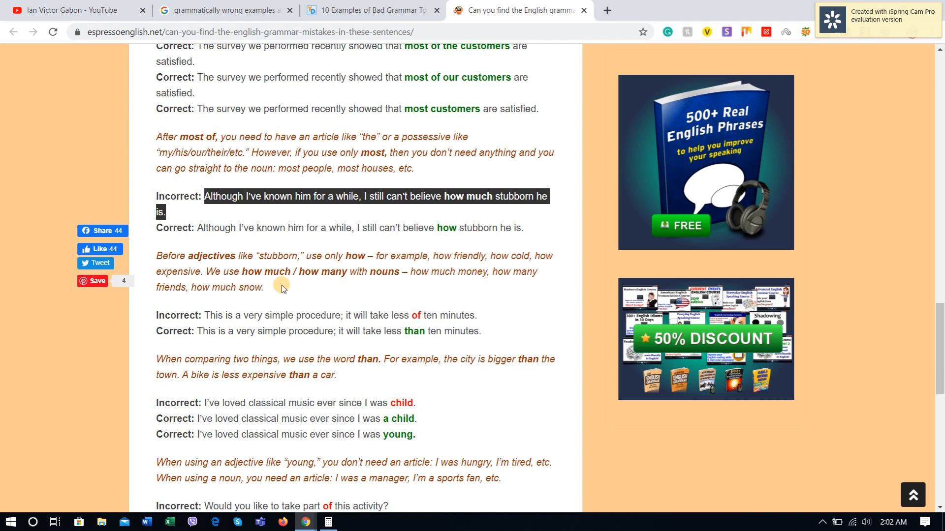
{"action": "key", "text": "alt+Tab"}
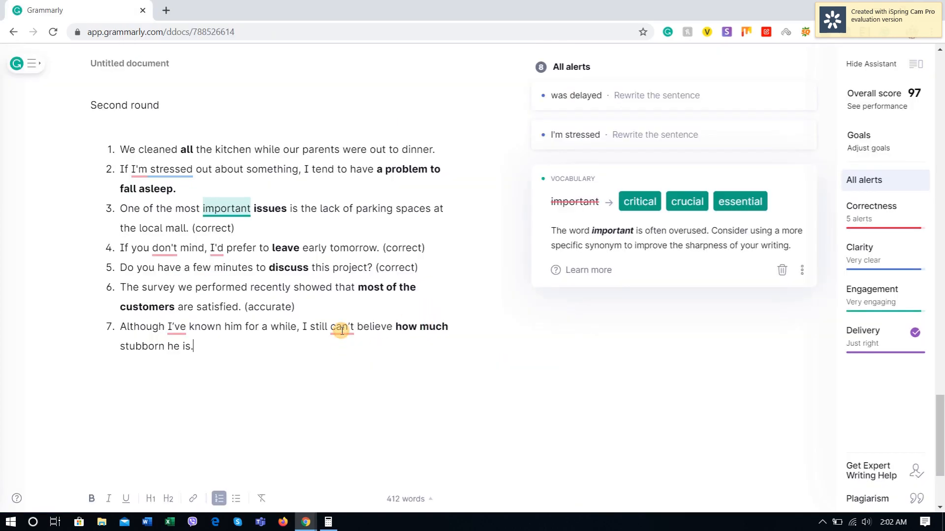
Step: Review the inconsistent punctuation alert across its matches and update all apostrophes to the "straight" style
{"action": "left_click", "coordinate": [182, 327]}
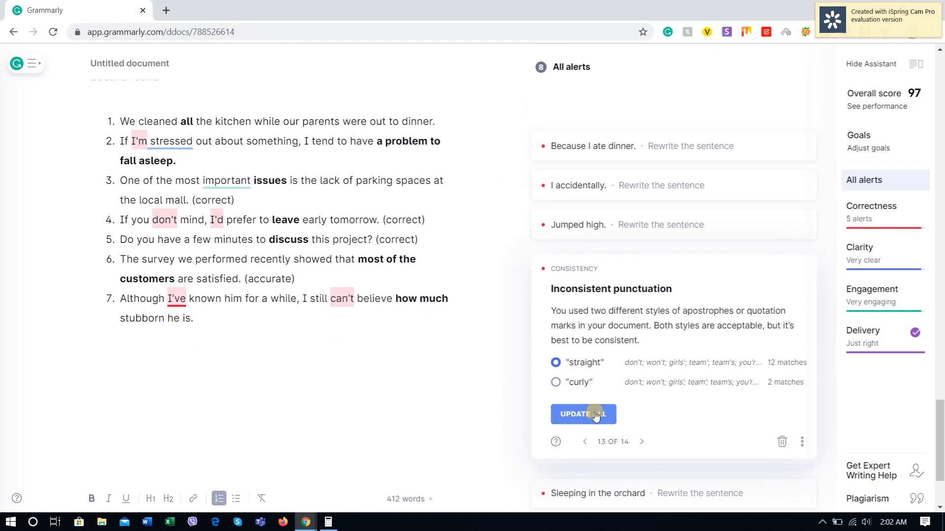
{"action": "scroll", "coordinate": [391, 363], "scroll_direction": "down", "scroll_amount": 3}
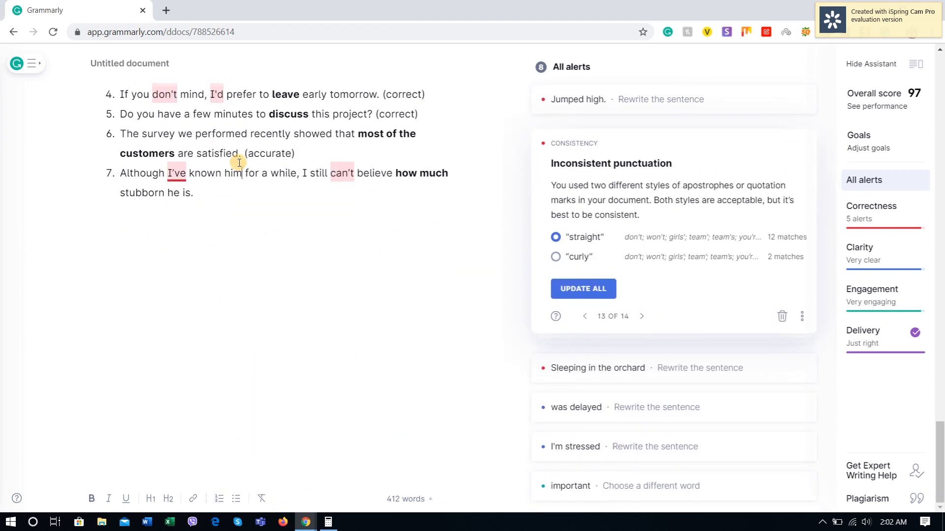
{"action": "left_click", "coordinate": [336, 177]}
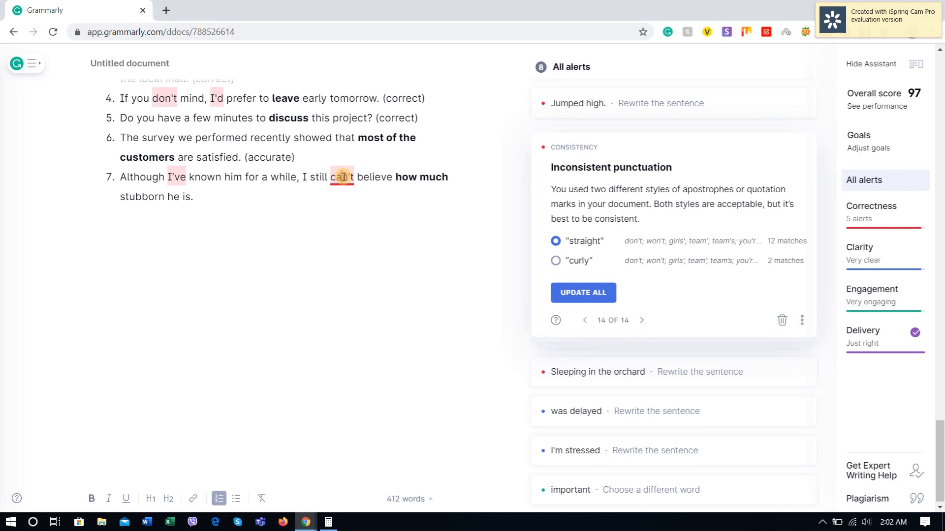
{"action": "left_click", "coordinate": [642, 321]}
{"action": "left_click", "coordinate": [642, 320]}
{"action": "left_click", "coordinate": [586, 320]}
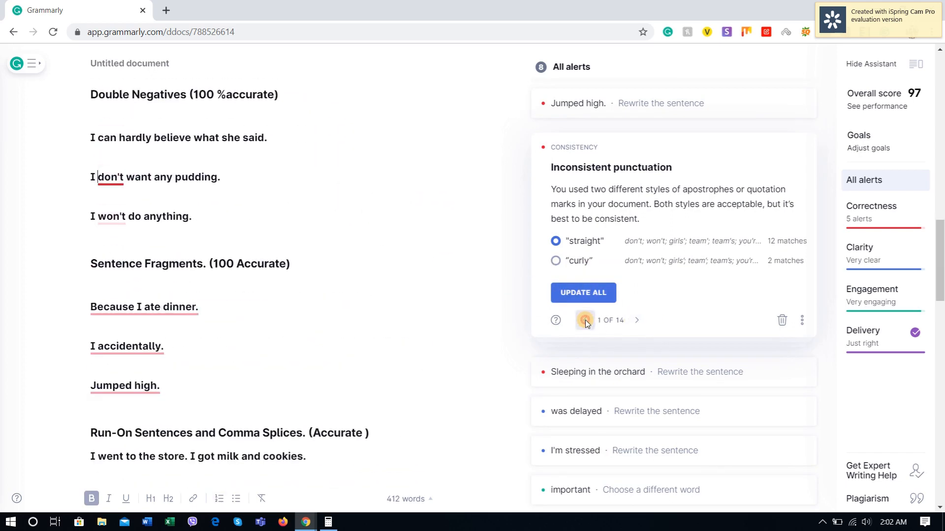
{"action": "left_click", "coordinate": [586, 321]}
{"action": "left_click", "coordinate": [585, 320]}
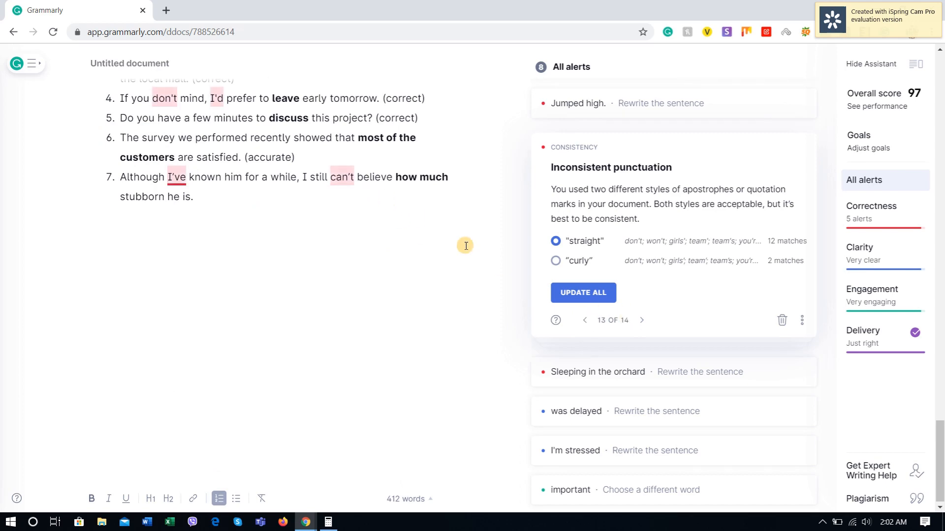
{"action": "left_click", "coordinate": [585, 294]}
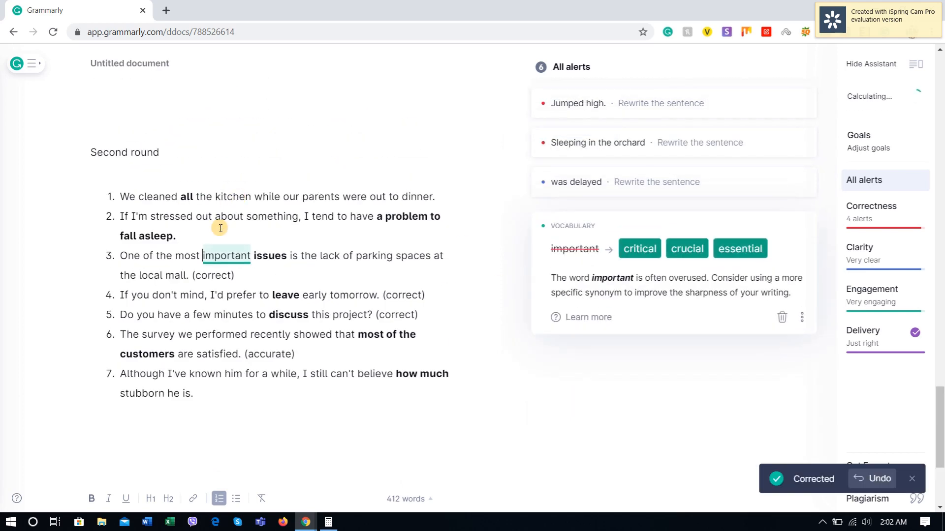
Step: Delete the word "much" from the "how much stubborn he is" sentence in item 7
{"action": "scroll", "coordinate": [280, 401], "scroll_direction": "down", "scroll_amount": 3}
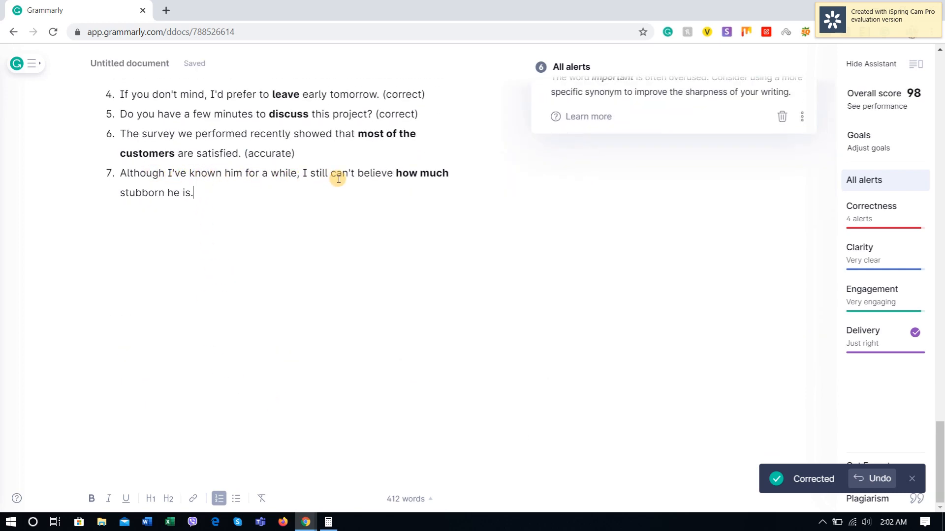
{"action": "left_click", "coordinate": [407, 173]}
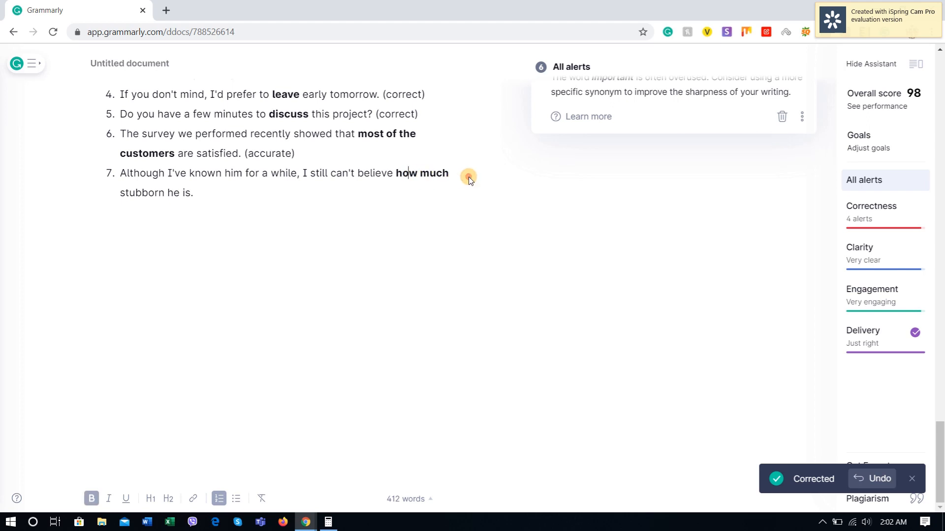
{"action": "scroll", "coordinate": [439, 272], "scroll_direction": "up", "scroll_amount": 1}
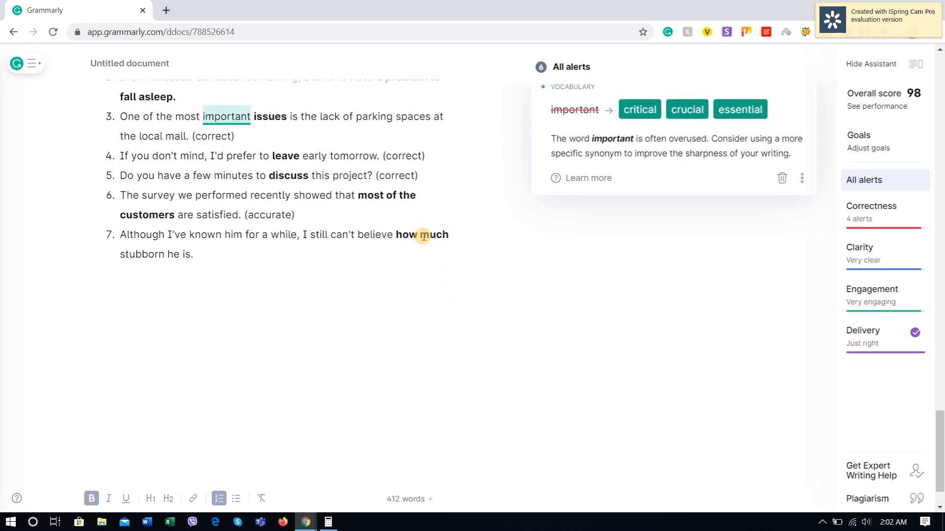
{"action": "left_click_drag", "start_coordinate": [420, 234], "coordinate": [532, 234]}
{"action": "key", "text": "BackSpace"}
{"action": "left_click", "coordinate": [318, 257]}
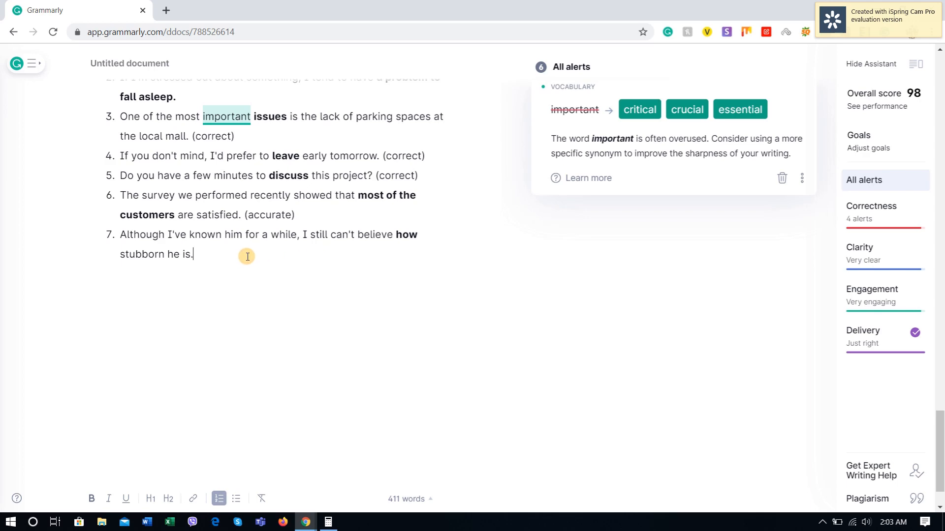
Step: Copy the incorrect "less of ten minutes" sentence from Espresso English into Grammarly as item 8
{"action": "key", "text": "Return"}
{"action": "key", "text": "alt+Tab"}
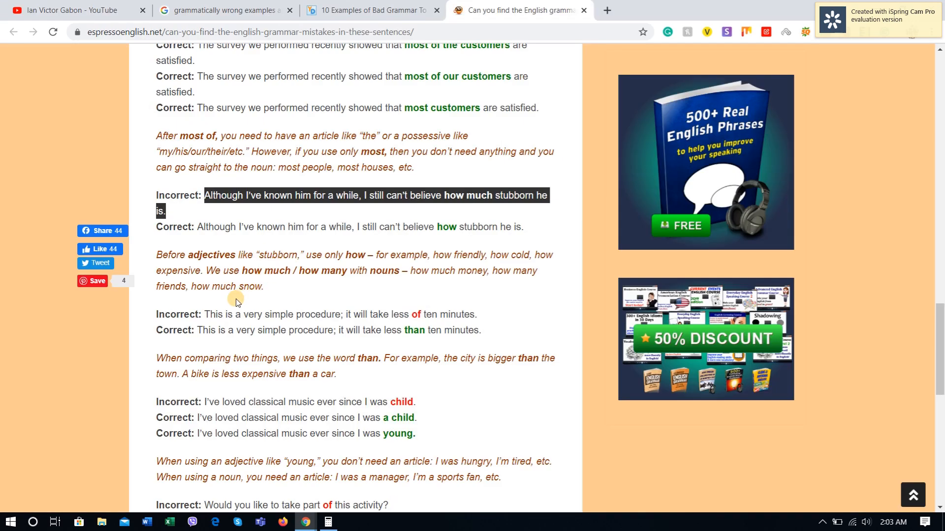
{"action": "scroll", "coordinate": [235, 299], "scroll_direction": "down", "scroll_amount": 2}
{"action": "left_click_drag", "start_coordinate": [205, 193], "coordinate": [485, 193]}
{"action": "key", "text": "ctrl+c"}
{"action": "key", "text": "alt+Tab"}
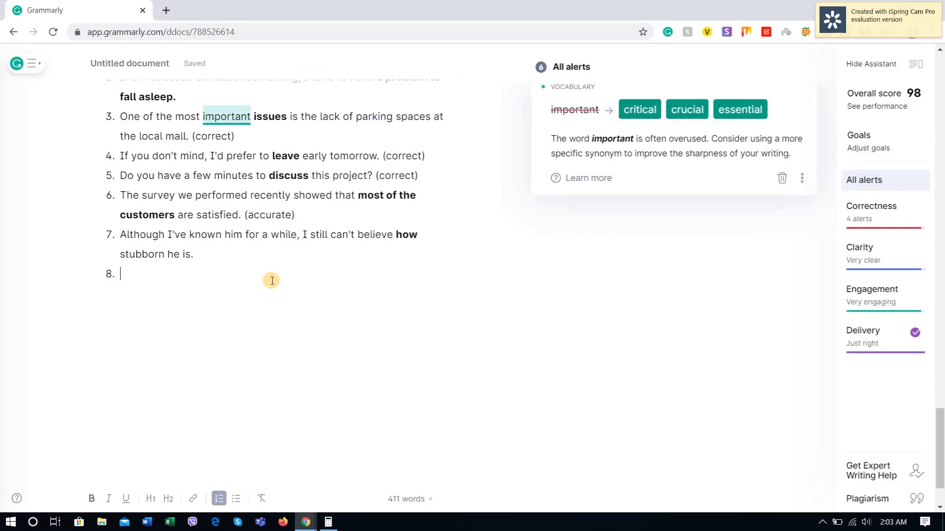
{"action": "key", "text": "ctrl+v"}
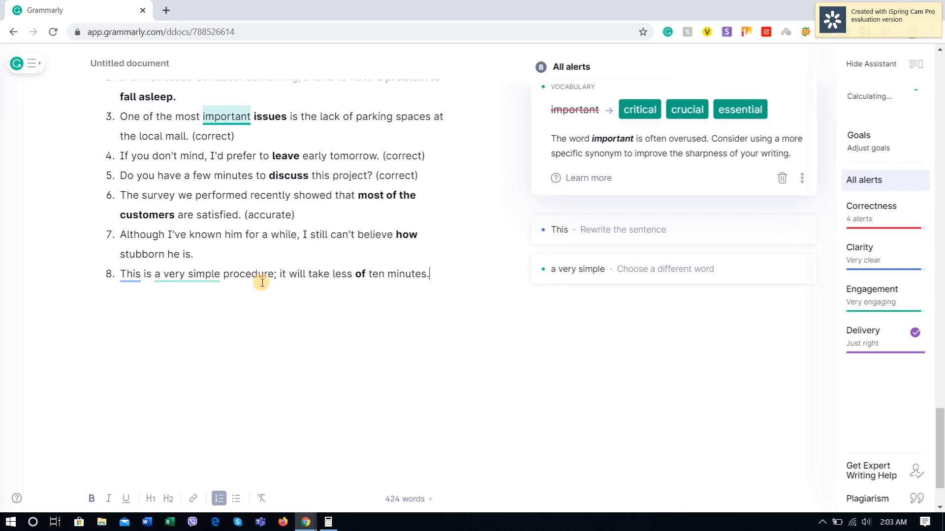
Step: Compare item 8 with Espresso English's correction and examine the alerts on "This", "a very simple" and the "less of ten minutes" wording
{"action": "key", "text": "alt+Tab"}
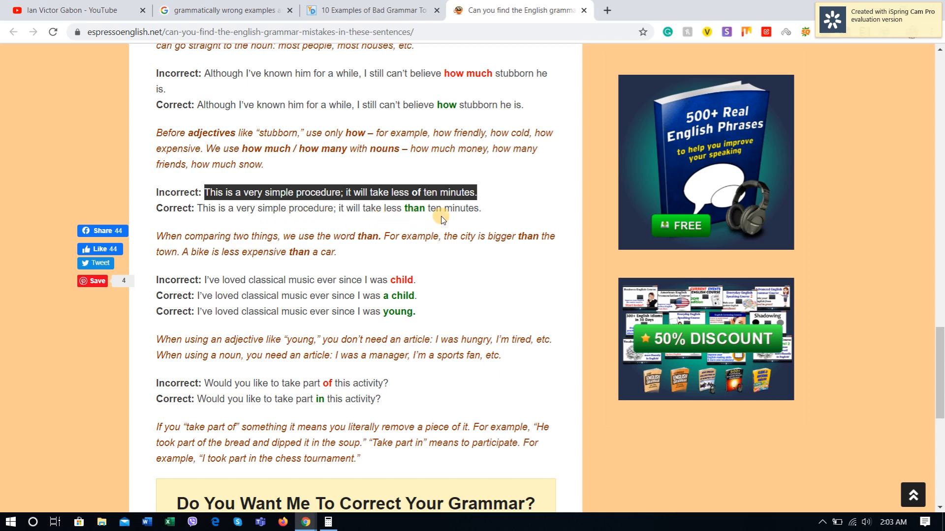
{"action": "key", "text": "alt+Tab"}
{"action": "left_click", "coordinate": [175, 278]}
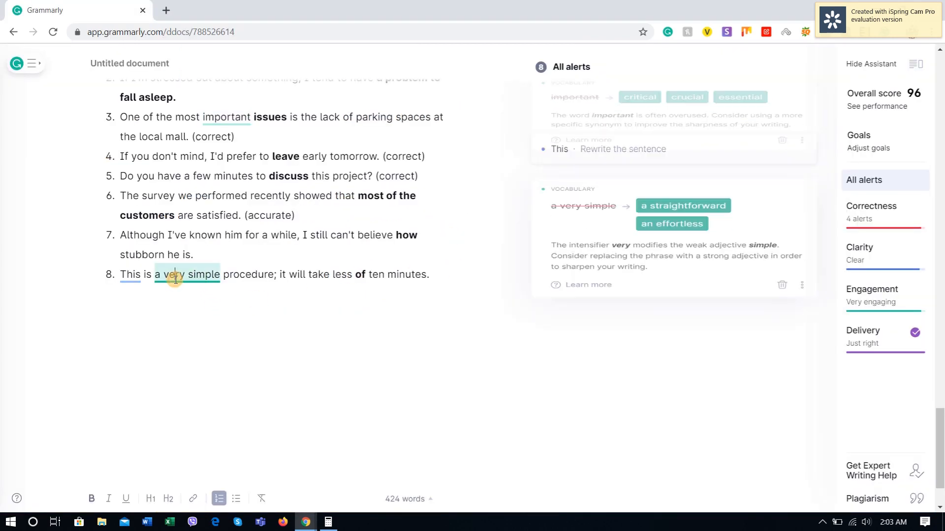
{"action": "left_click", "coordinate": [133, 275]}
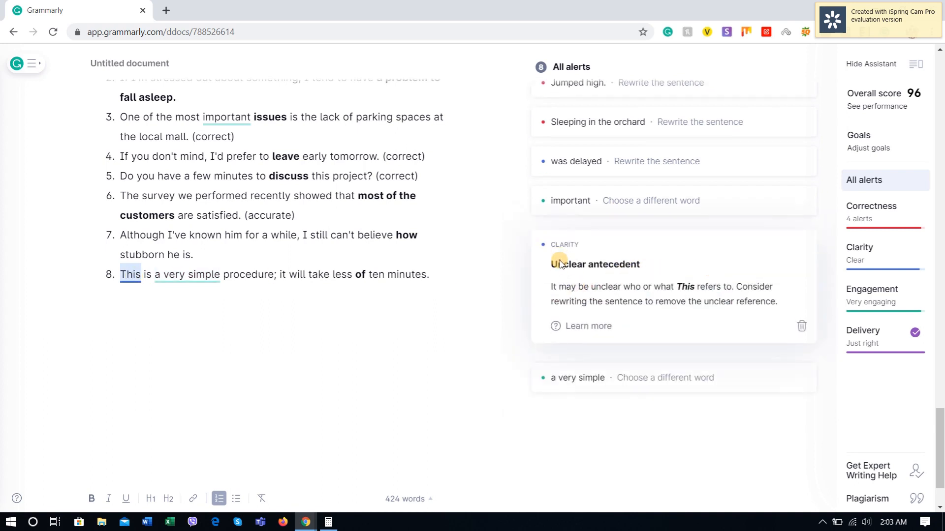
{"action": "left_click", "coordinate": [334, 275]}
{"action": "left_click_drag", "start_coordinate": [290, 275], "coordinate": [441, 278]}
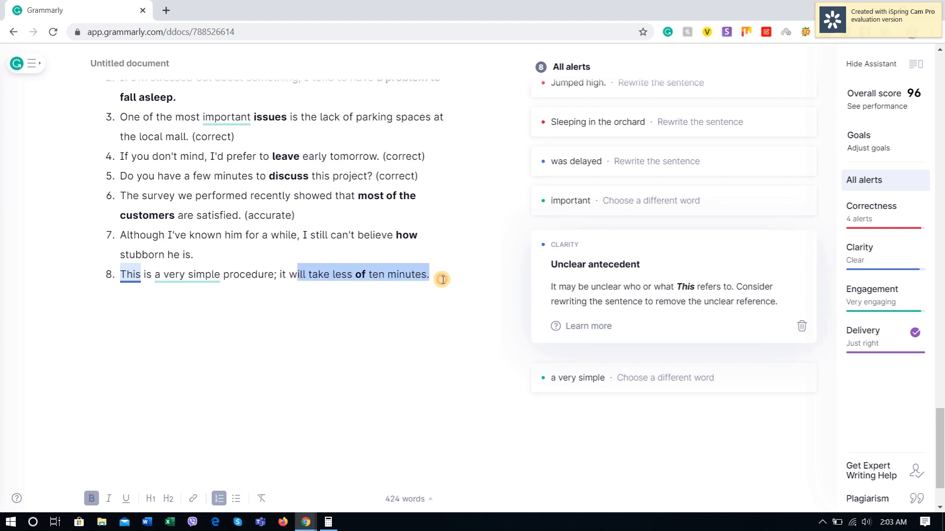
{"action": "left_click", "coordinate": [382, 302]}
{"action": "left_click_drag", "start_coordinate": [289, 275], "coordinate": [445, 278]}
{"action": "left_click", "coordinate": [394, 293]}
{"action": "left_click", "coordinate": [366, 274]}
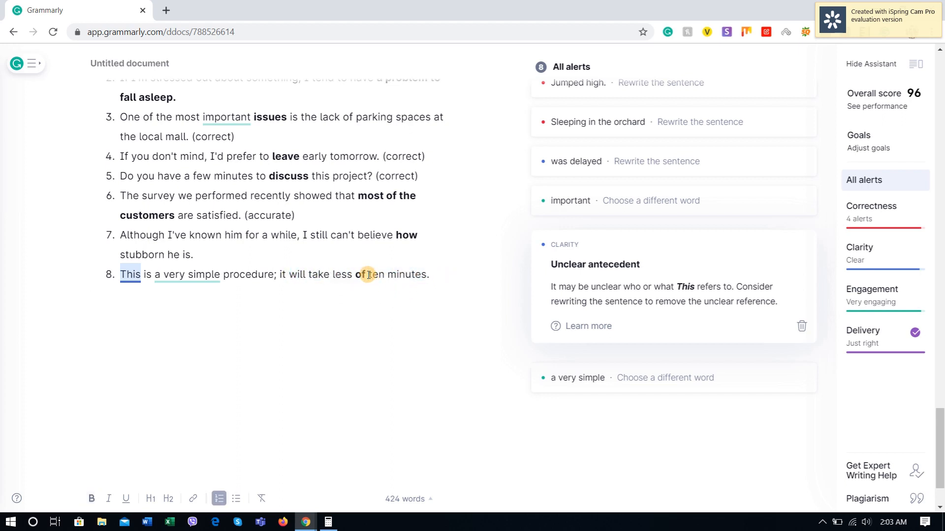
Step: Copy the incorrect "ever since I was child" sentence from Espresso English into Grammarly as item 9
{"action": "left_click", "coordinate": [437, 274]}
{"action": "key", "text": "Return"}
{"action": "key", "text": "alt+Tab"}
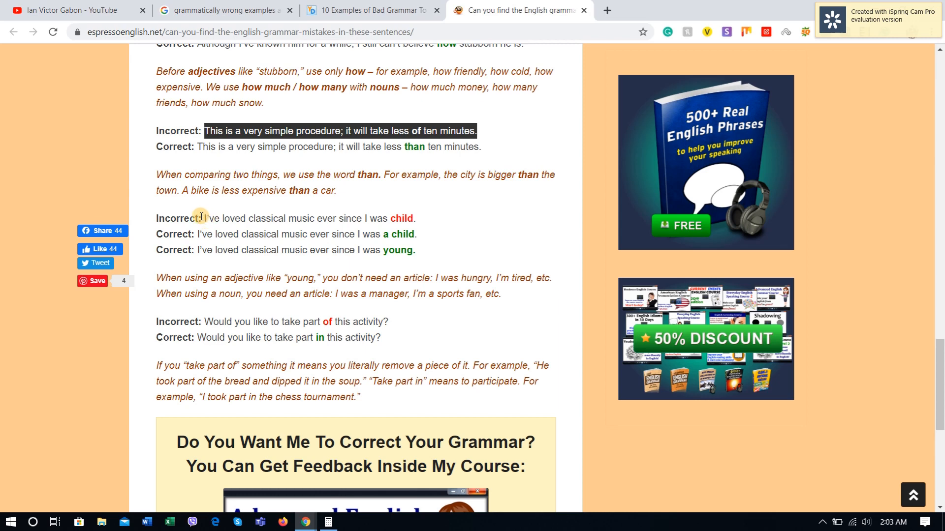
{"action": "left_click_drag", "start_coordinate": [202, 218], "coordinate": [415, 221]}
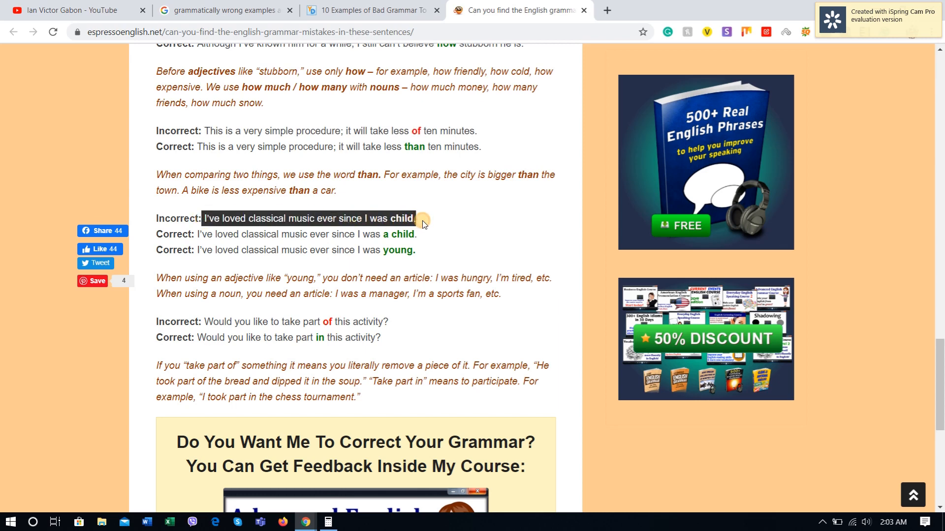
{"action": "key", "text": "alt+Tab"}
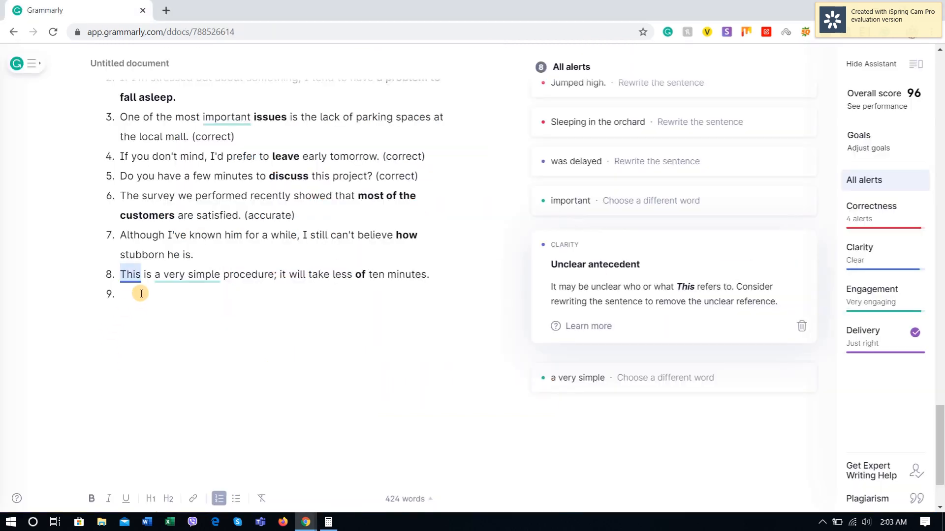
{"action": "key", "text": "ctrl+v"}
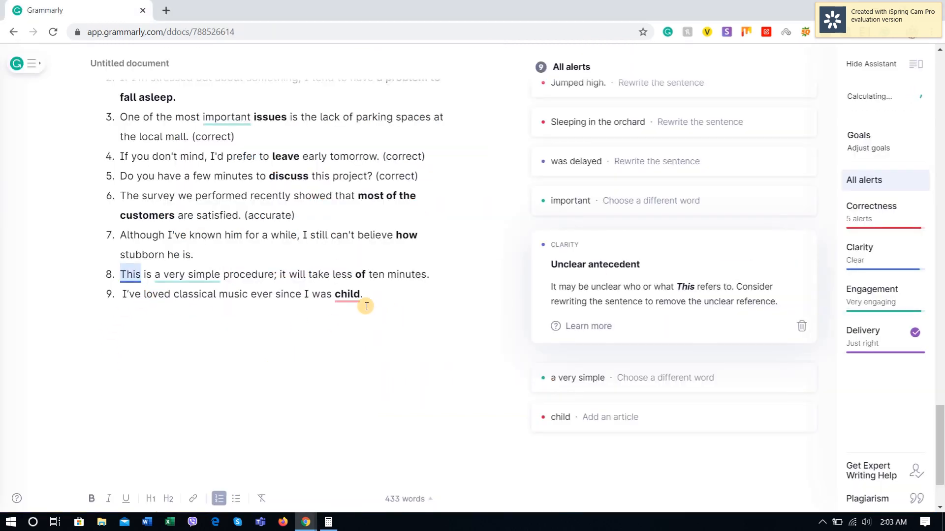
Step: Accept the "a child" suggestion in item 9 and compare it with Espresso English's corrections
{"action": "left_click", "coordinate": [349, 295]}
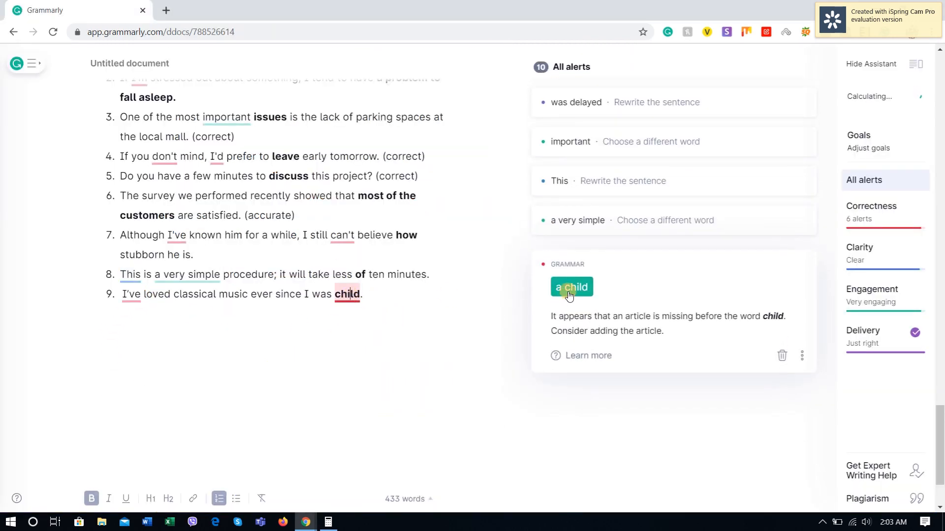
{"action": "left_click", "coordinate": [561, 224]}
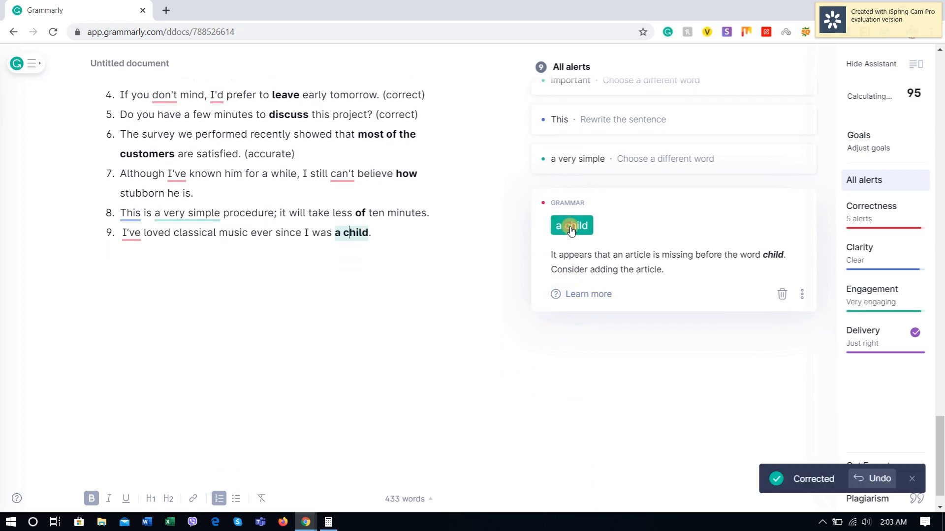
{"action": "key", "text": "alt+Tab"}
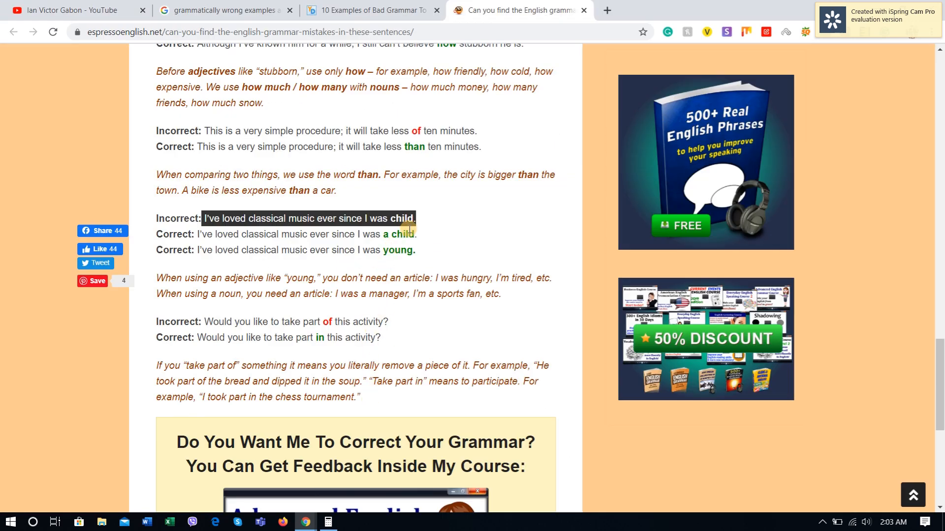
{"action": "key", "text": "alt+Tab"}
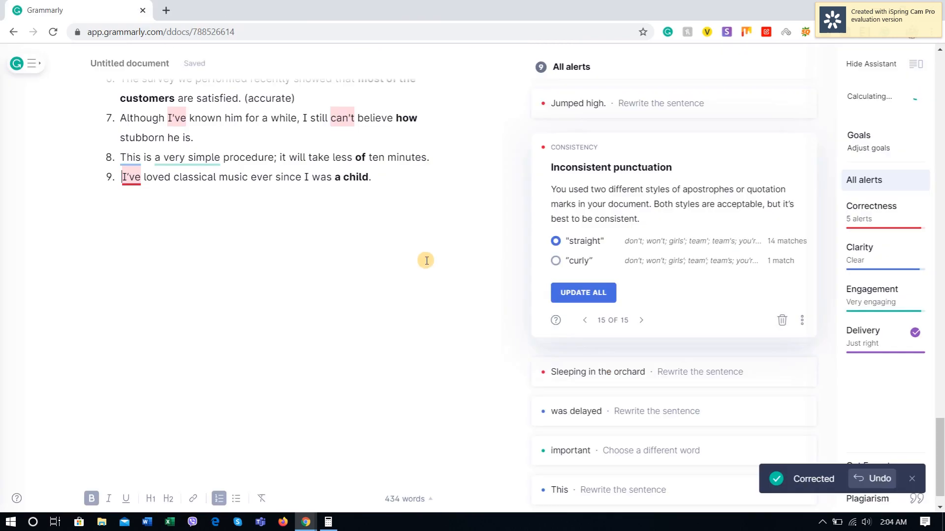
Step: Append the note "correct" in regular, non-bold text after the sentence in item 9
{"action": "key", "text": "ctrl+b"}
{"action": "type", "text": "cp"}
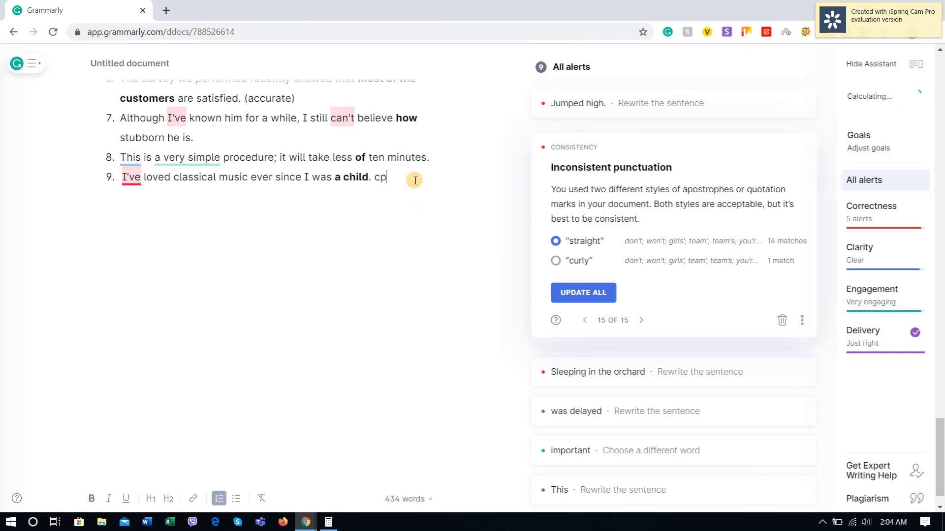
{"action": "type", "text": "orrect"}
Step: Copy the incorrect "Would you like to take part of this activity?" sentence from Espresso English into Grammarly as item 10
{"action": "key", "text": "Return"}
{"action": "key", "text": "alt+Tab"}
{"action": "scroll", "coordinate": [244, 290], "scroll_direction": "down", "scroll_amount": 7}
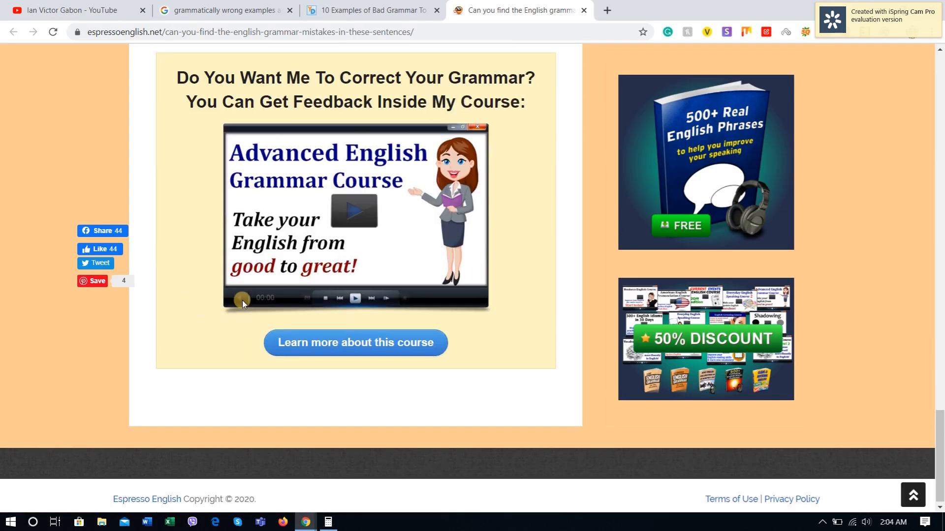
{"action": "scroll", "coordinate": [242, 300], "scroll_direction": "up", "scroll_amount": 5}
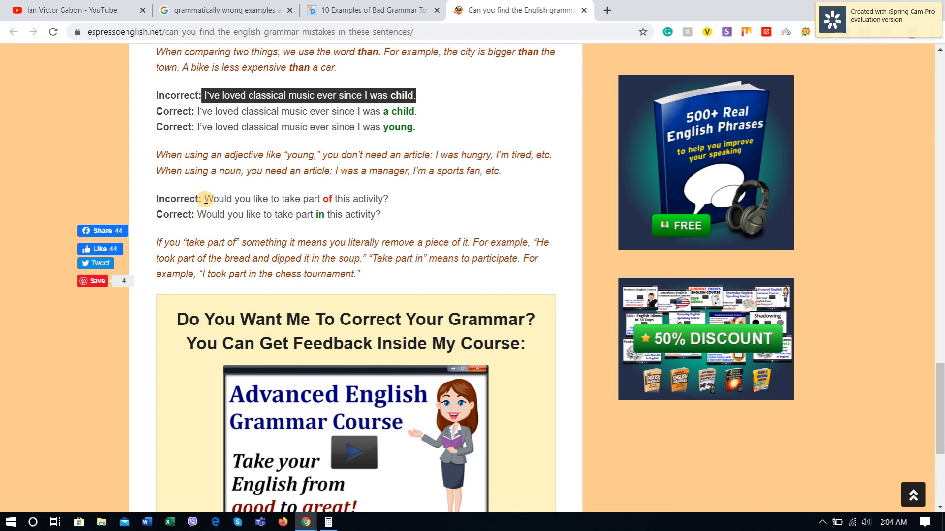
{"action": "left_click_drag", "start_coordinate": [213, 198], "coordinate": [331, 199]}
{"action": "left_click_drag", "start_coordinate": [275, 197], "coordinate": [206, 197]}
{"action": "left_click", "coordinate": [392, 184]}
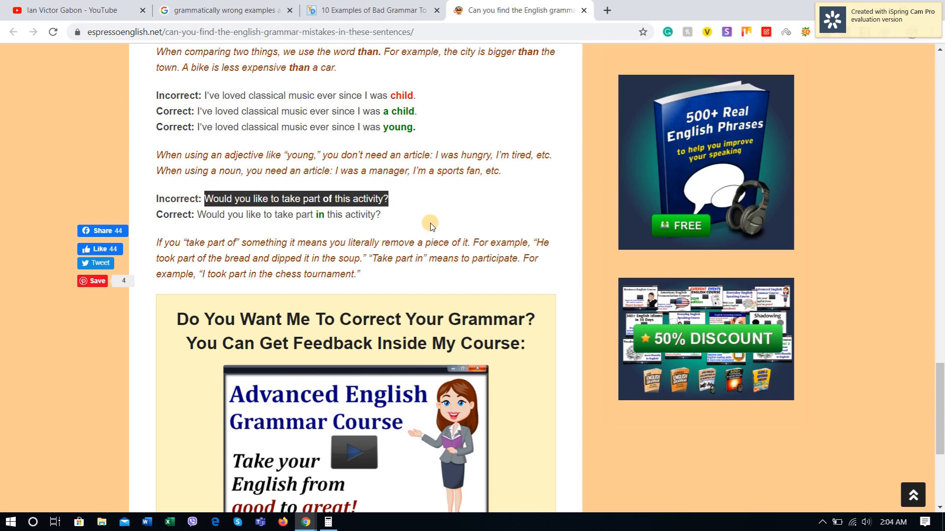
{"action": "key", "text": "alt+Tab"}
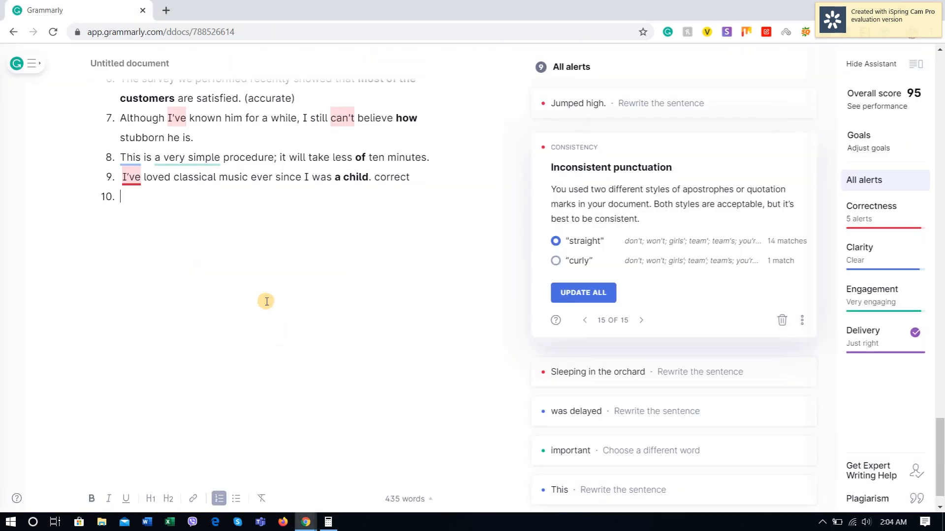
{"action": "key", "text": "ctrl+v"}
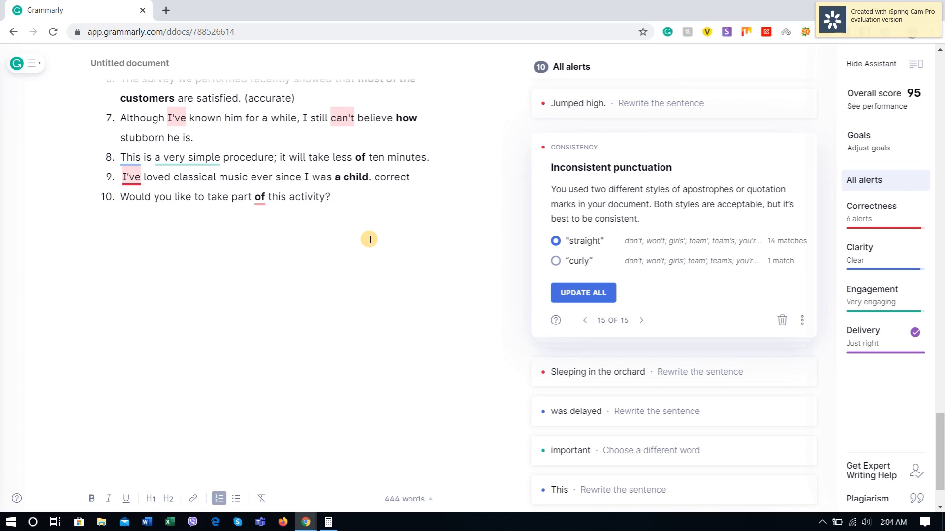
Step: Open the preposition alert for "of" in item 10 and accept the "in" suggestion
{"action": "scroll", "coordinate": [671, 415], "scroll_direction": "down", "scroll_amount": 2}
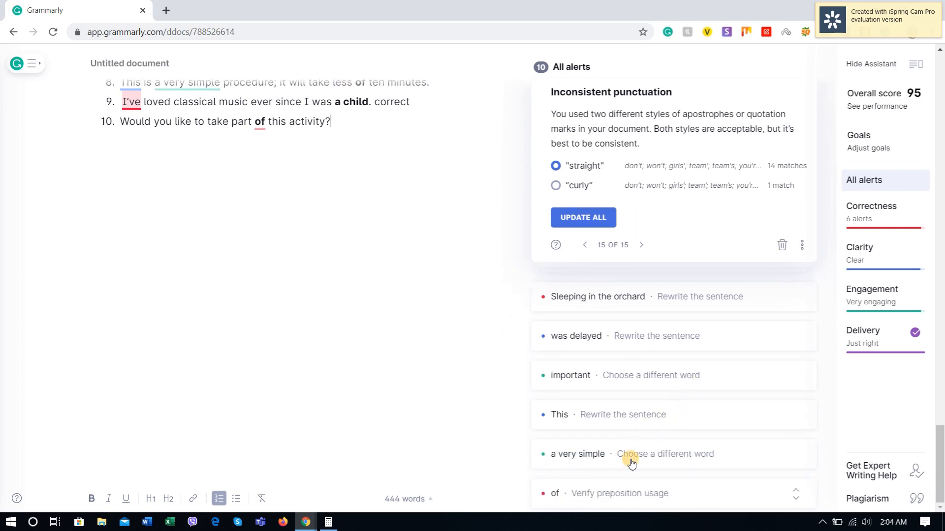
{"action": "left_click", "coordinate": [574, 504]}
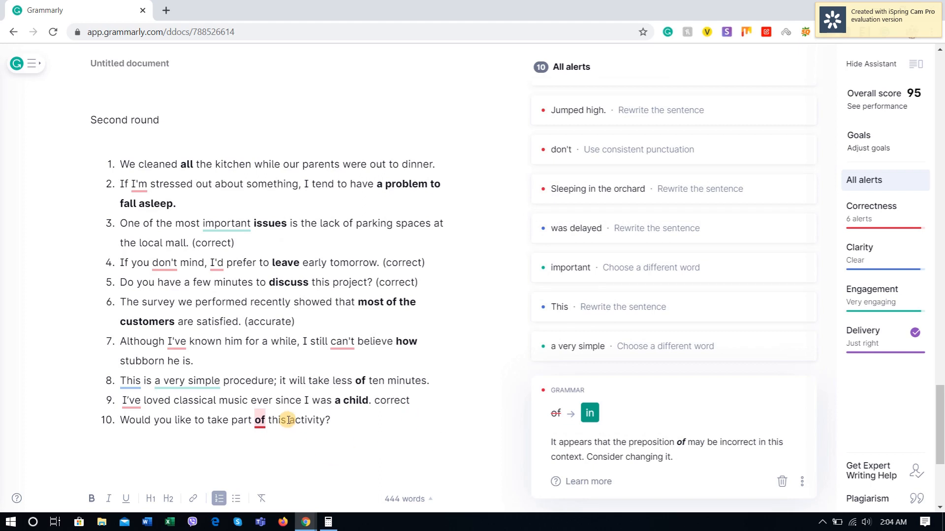
{"action": "left_click", "coordinate": [591, 413]}
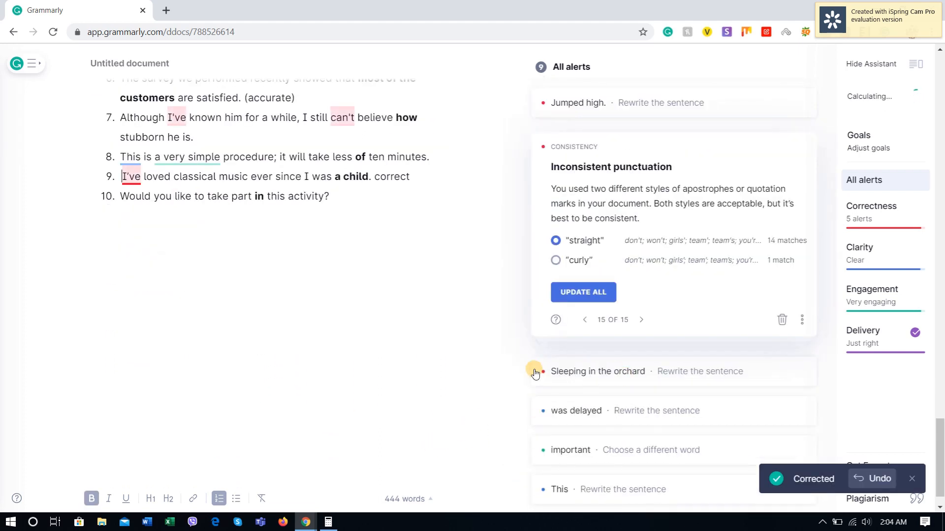
Step: Append the note "accurate" after the sentence in item 10
{"action": "left_click", "coordinate": [349, 194]}
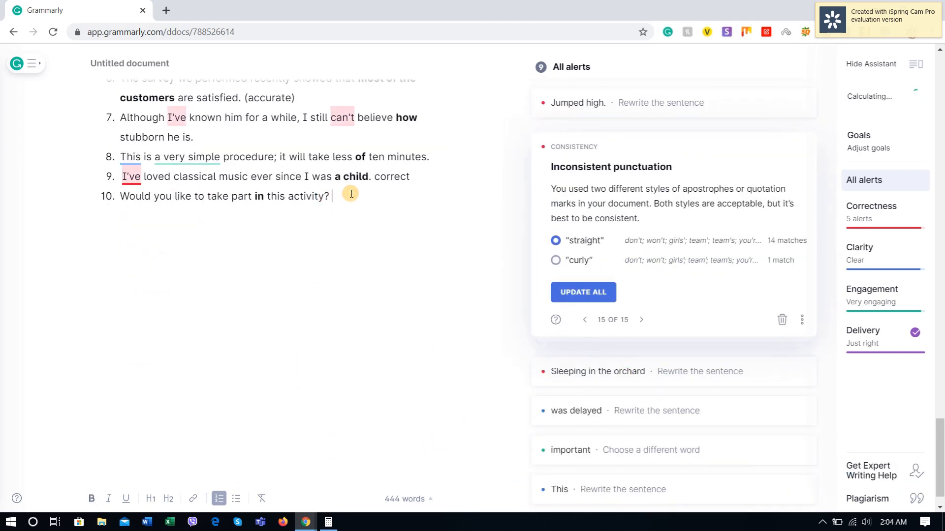
{"action": "type", "text": "accurate"}
Step: Tally the second-round items marked correct or accurate and append "50%" to the "Second round" heading
{"action": "scroll", "coordinate": [357, 361], "scroll_direction": "up", "scroll_amount": 5}
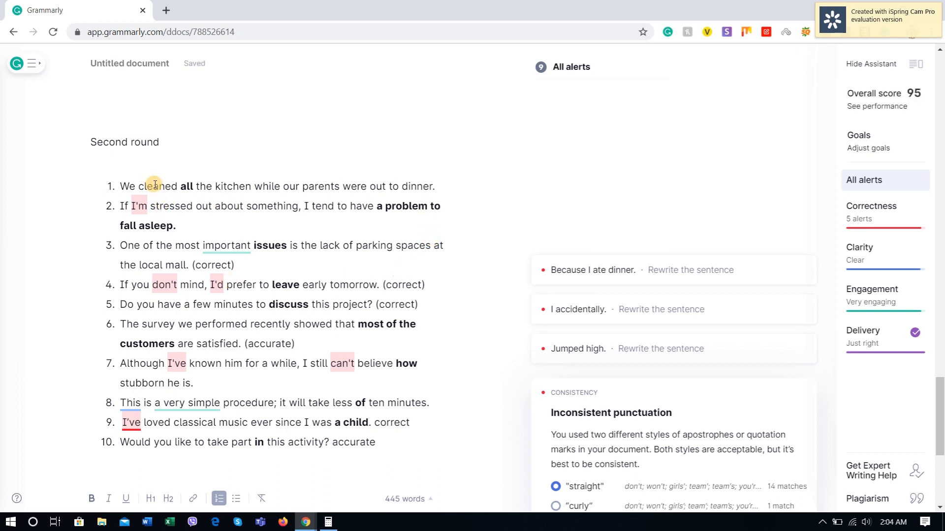
{"action": "left_click_drag", "start_coordinate": [152, 183], "coordinate": [335, 174]}
{"action": "left_click", "coordinate": [213, 212]}
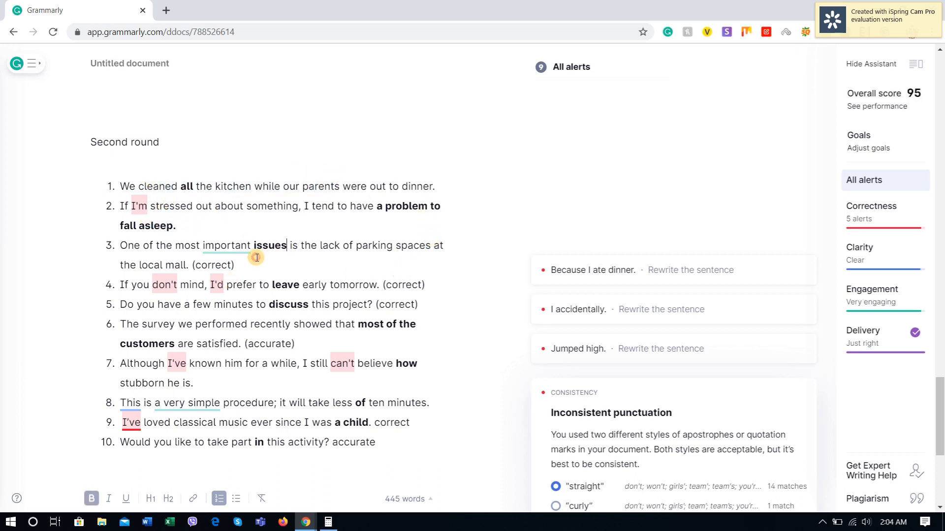
{"action": "left_click_drag", "start_coordinate": [236, 265], "coordinate": [181, 251]}
{"action": "left_click_drag", "start_coordinate": [427, 286], "coordinate": [350, 309]}
{"action": "left_click_drag", "start_coordinate": [294, 344], "coordinate": [232, 345]}
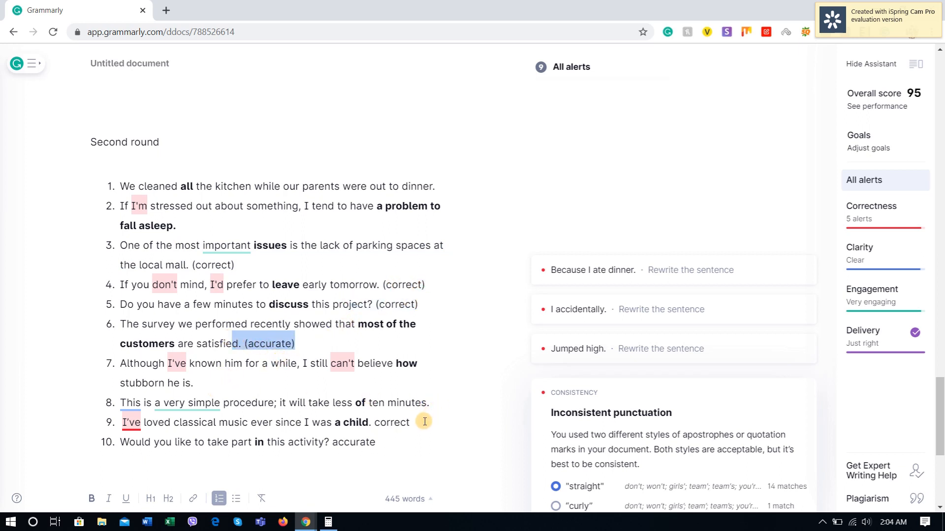
{"action": "left_click_drag", "start_coordinate": [378, 443], "coordinate": [291, 447]}
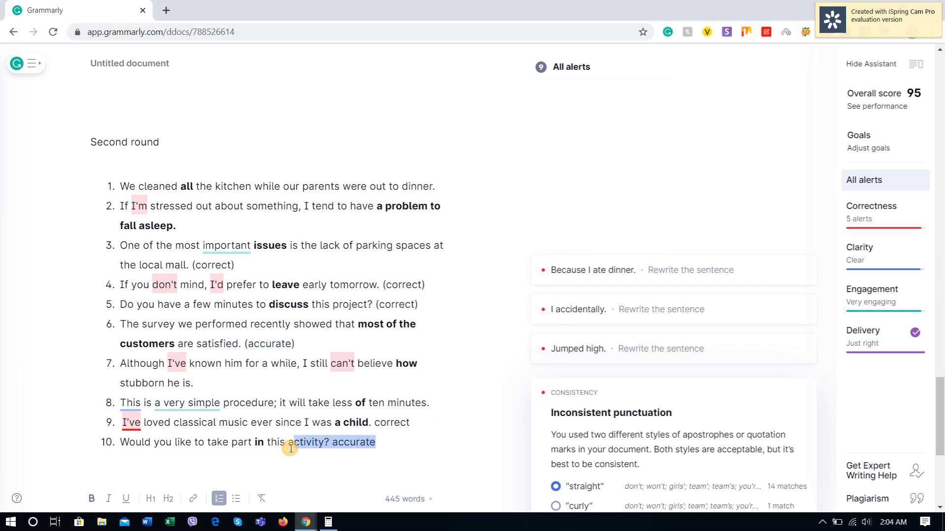
{"action": "left_click", "coordinate": [183, 148]}
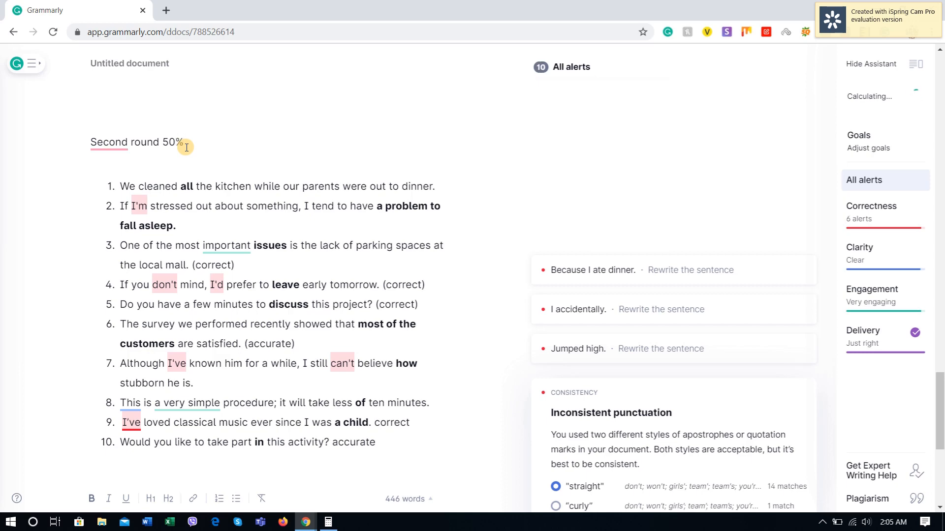
Step: Review the first-round accuracy notes above the second round and check the earlier division in Calculator
{"action": "scroll", "coordinate": [187, 148], "scroll_direction": "up", "scroll_amount": 6}
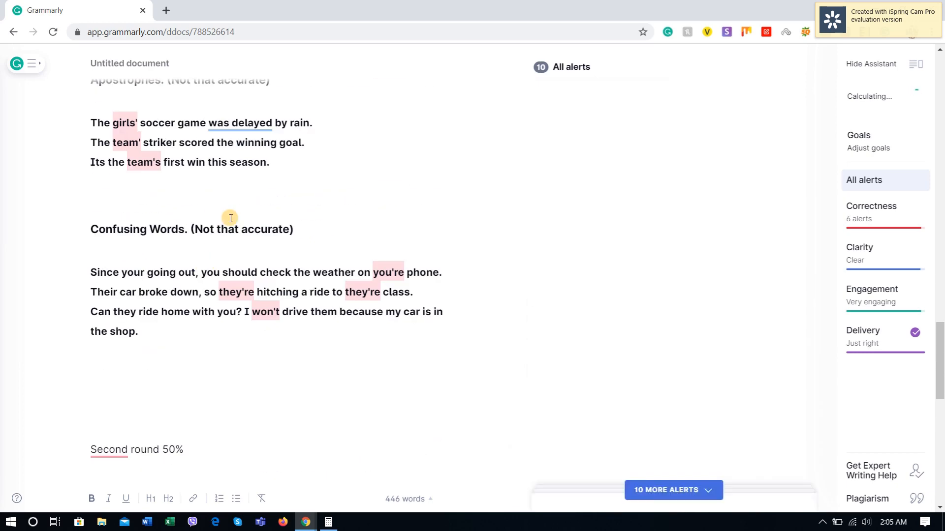
{"action": "scroll", "coordinate": [255, 237], "scroll_direction": "up", "scroll_amount": 20}
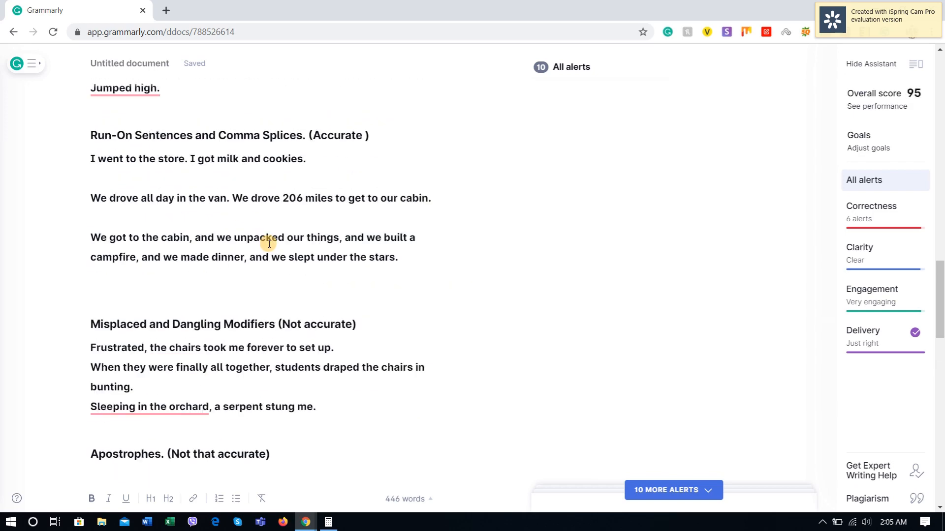
{"action": "scroll", "coordinate": [278, 264], "scroll_direction": "up", "scroll_amount": 5}
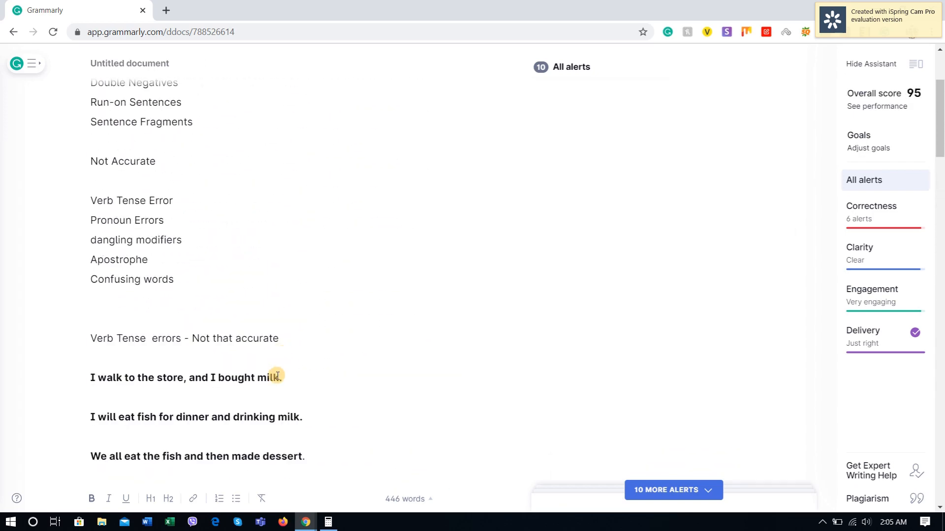
{"action": "left_click", "coordinate": [328, 522]}
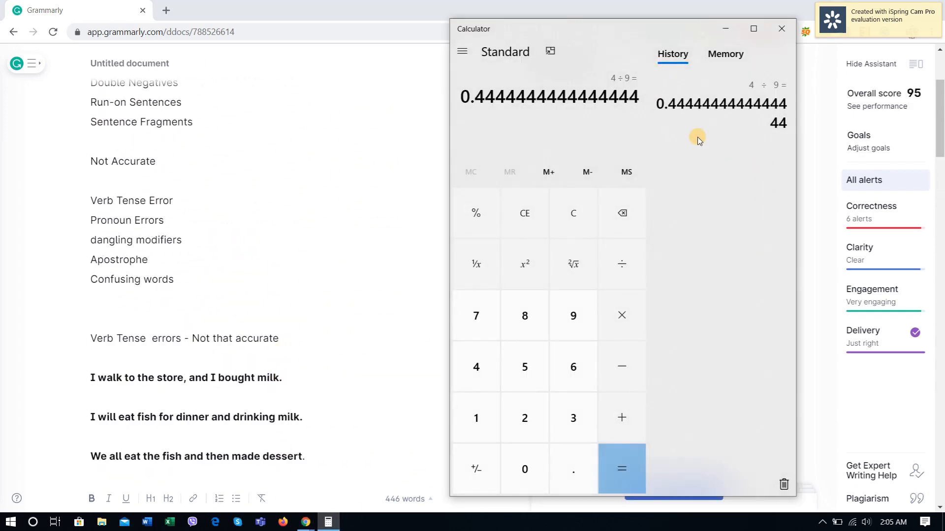
{"action": "left_click", "coordinate": [265, 219]}
Step: Examine the summary lists of accurate and not accurate error types at the beginning of the document
{"action": "scroll", "coordinate": [270, 264], "scroll_direction": "up", "scroll_amount": 3}
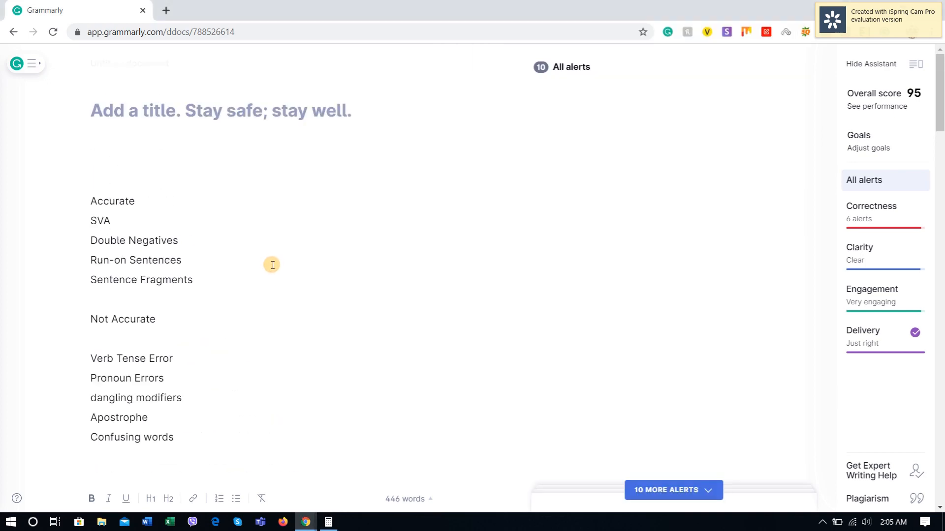
{"action": "scroll", "coordinate": [266, 270], "scroll_direction": "down", "scroll_amount": 5}
{"action": "scroll", "coordinate": [243, 310], "scroll_direction": "up", "scroll_amount": 4}
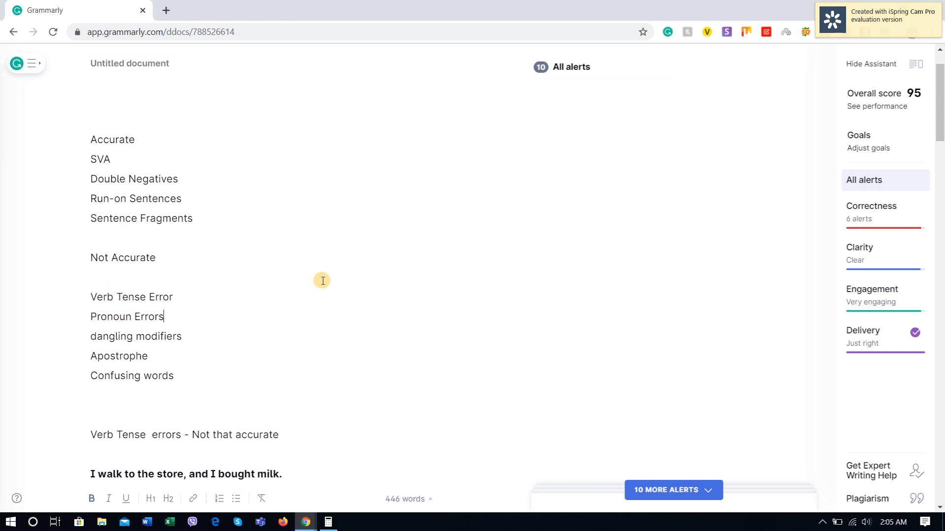
{"action": "scroll", "coordinate": [323, 280], "scroll_direction": "down", "scroll_amount": 1}
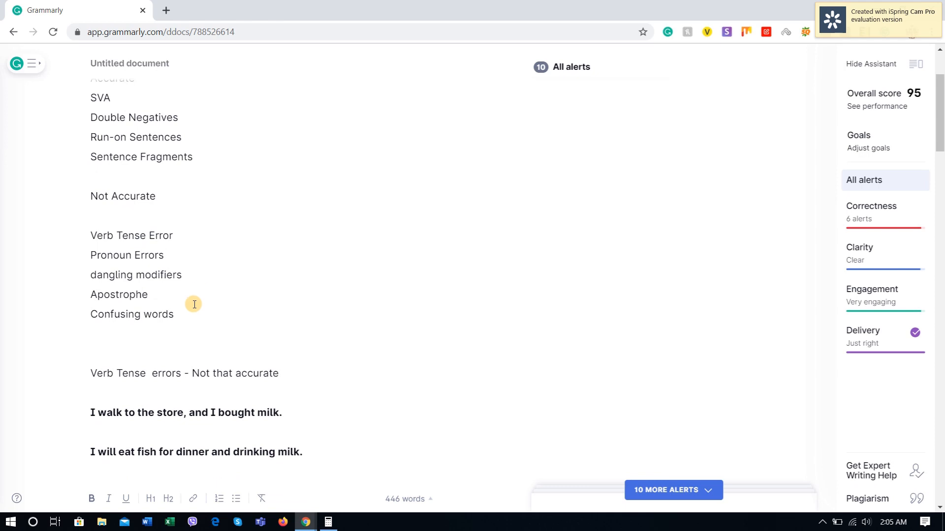
{"action": "scroll", "coordinate": [195, 305], "scroll_direction": "down", "scroll_amount": 10}
{"action": "scroll", "coordinate": [194, 305], "scroll_direction": "down", "scroll_amount": 20}
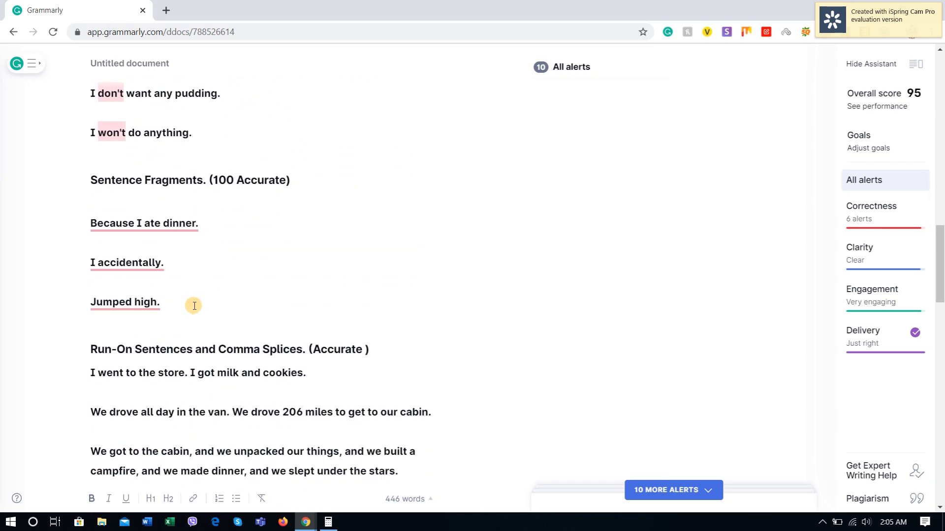
{"action": "scroll", "coordinate": [123, 337], "scroll_direction": "up", "scroll_amount": 4}
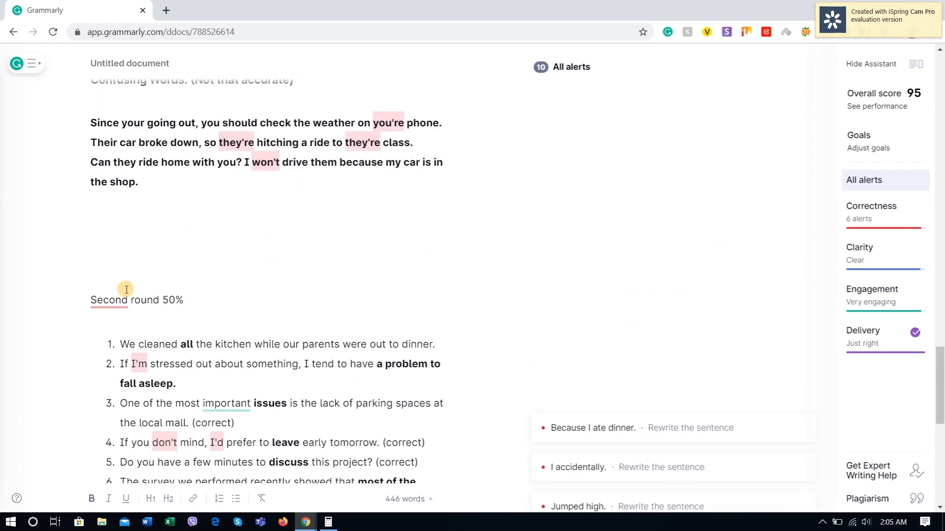
Step: Remove two empty lines above the "Second round 50%" heading
{"action": "left_click", "coordinate": [104, 295]}
{"action": "key", "text": "BackSpace"}
{"action": "key", "text": "BackSpace"}
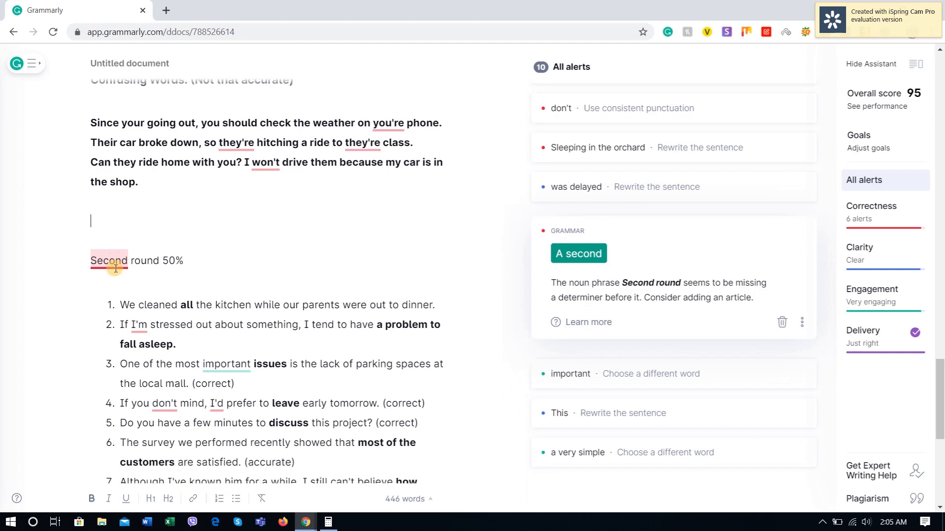
Step: Review the ten second-round items and the first-round error sections that precede them
{"action": "scroll", "coordinate": [236, 241], "scroll_direction": "down", "scroll_amount": 6}
{"action": "scroll", "coordinate": [251, 276], "scroll_direction": "up", "scroll_amount": 5}
{"action": "scroll", "coordinate": [241, 206], "scroll_direction": "down", "scroll_amount": 6}
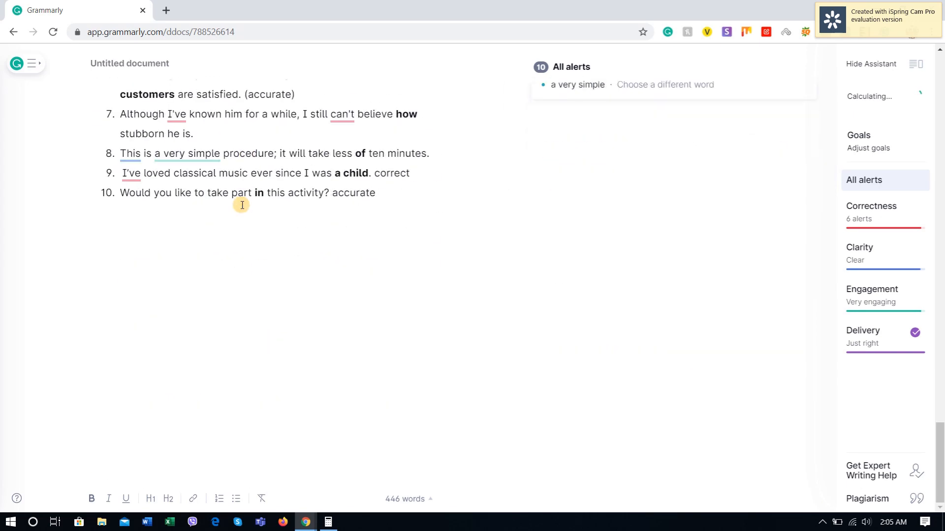
{"action": "scroll", "coordinate": [231, 246], "scroll_direction": "up", "scroll_amount": 6}
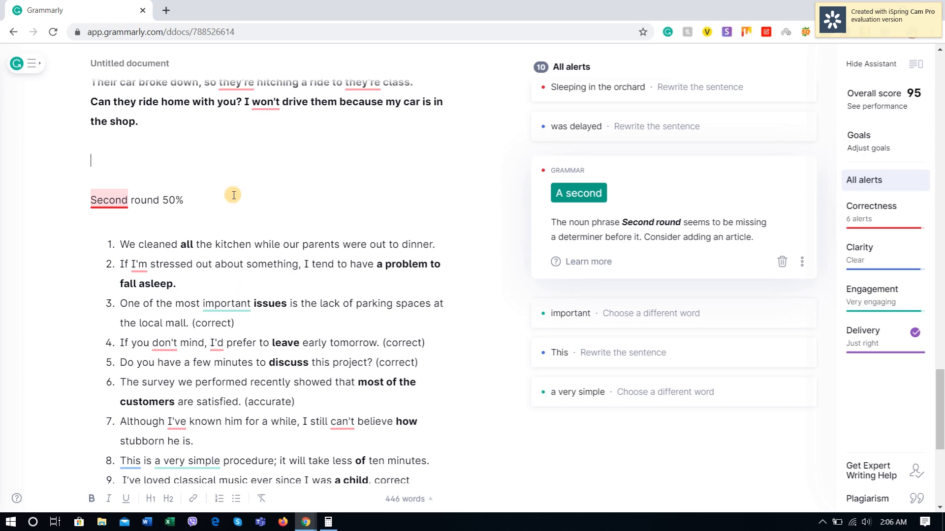
{"action": "scroll", "coordinate": [215, 267], "scroll_direction": "up", "scroll_amount": 3}
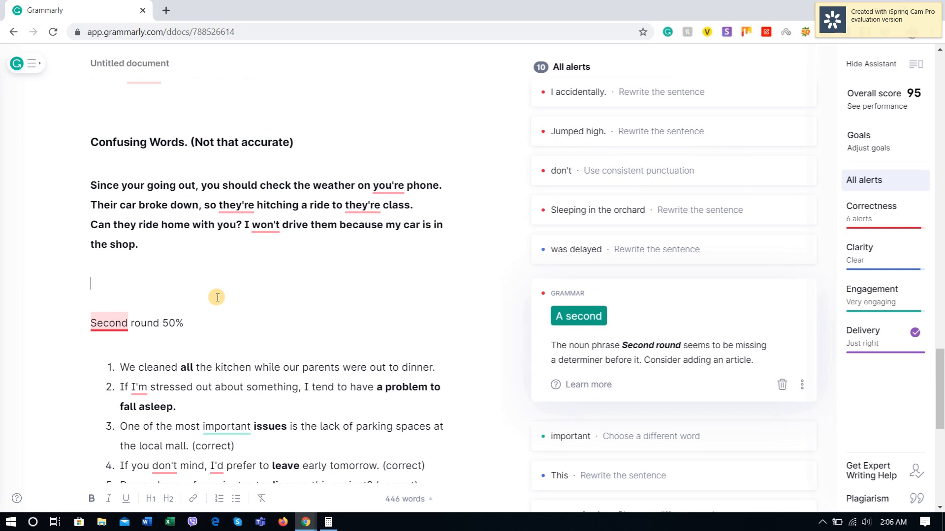
{"action": "scroll", "coordinate": [217, 295], "scroll_direction": "up", "scroll_amount": 15}
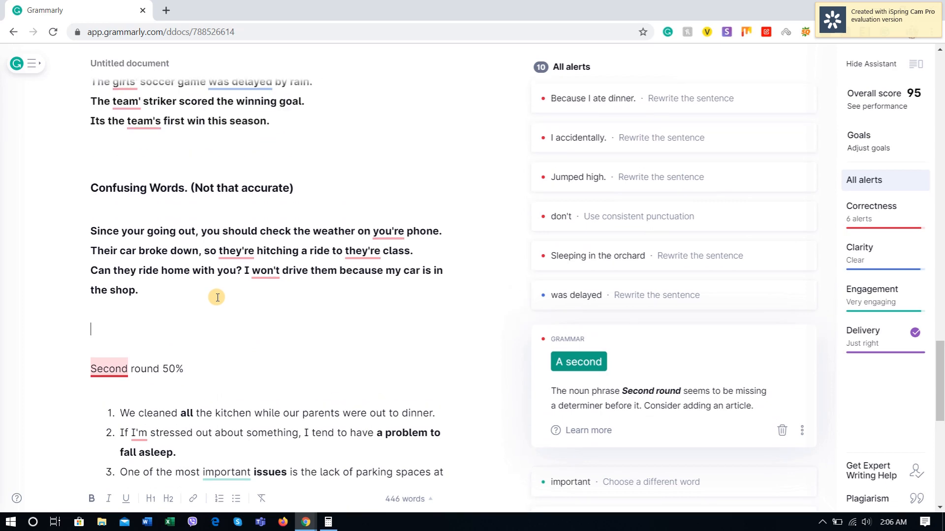
{"action": "scroll", "coordinate": [217, 289], "scroll_direction": "up", "scroll_amount": 5}
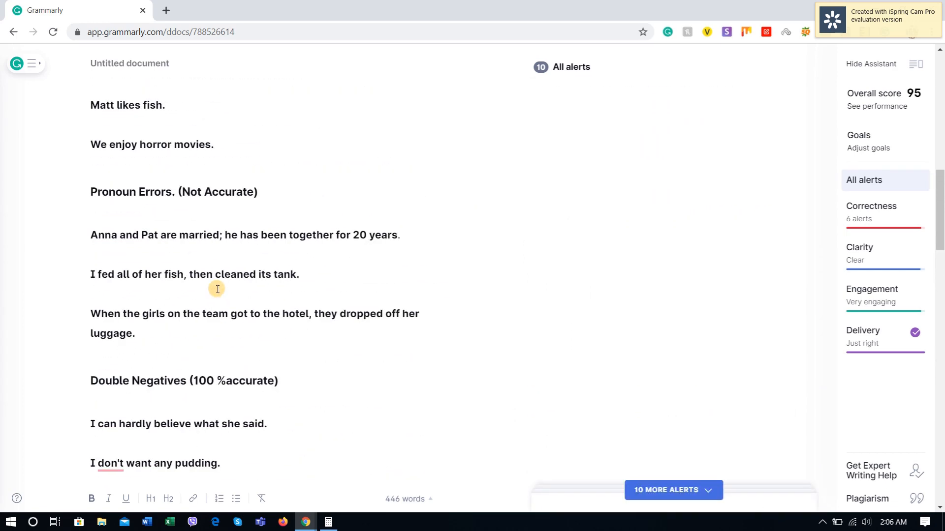
{"action": "scroll", "coordinate": [217, 289], "scroll_direction": "up", "scroll_amount": 5}
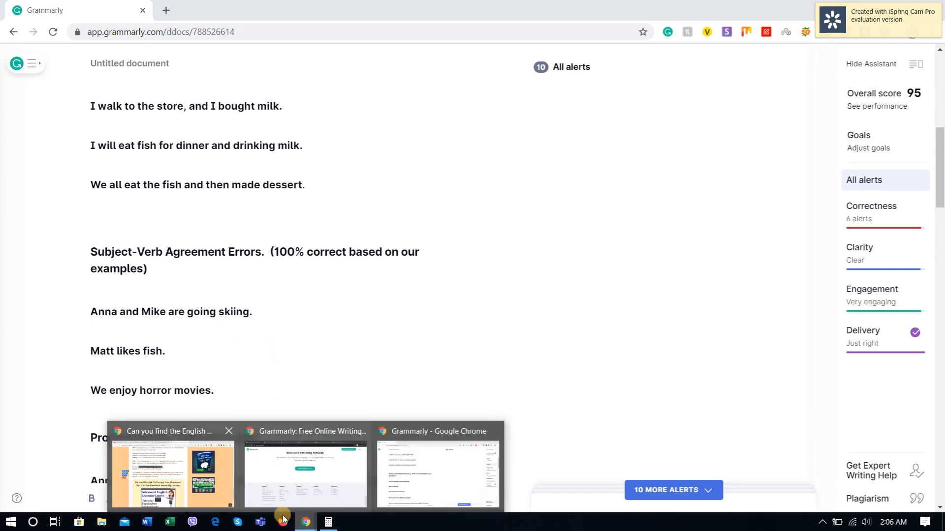
Step: Switch to the source articles on Espresso English and YourDictionary and look at both pages the test sentences came from
{"action": "left_click", "coordinate": [157, 494]}
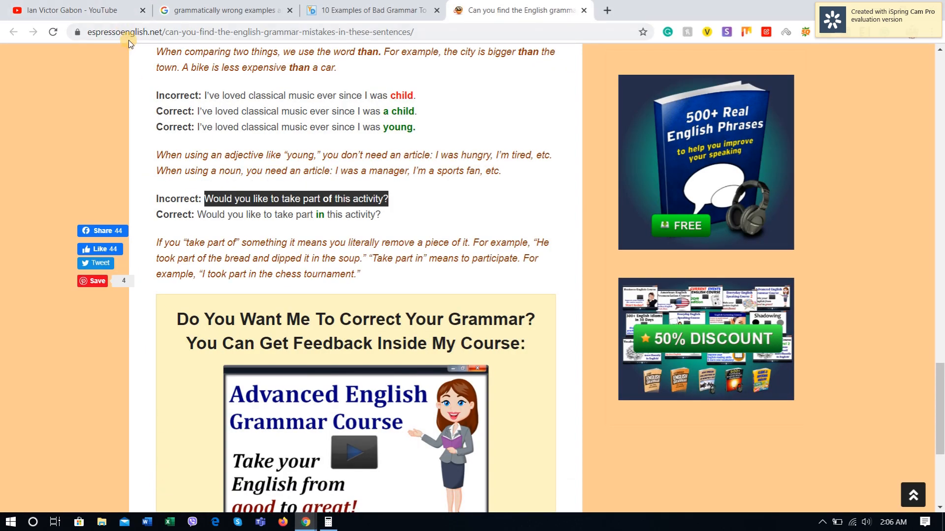
{"action": "left_click", "coordinate": [357, 4]}
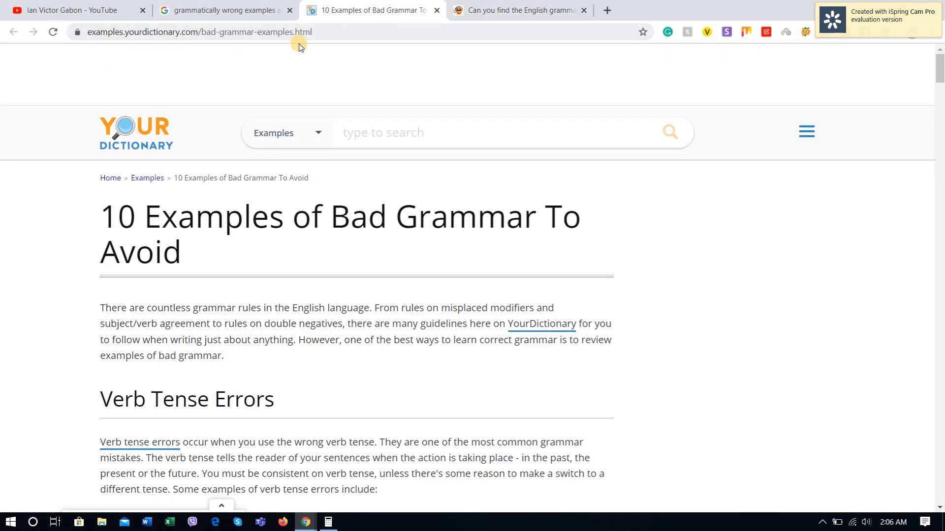
{"action": "left_click", "coordinate": [522, 4]}
{"action": "left_click", "coordinate": [372, 6]}
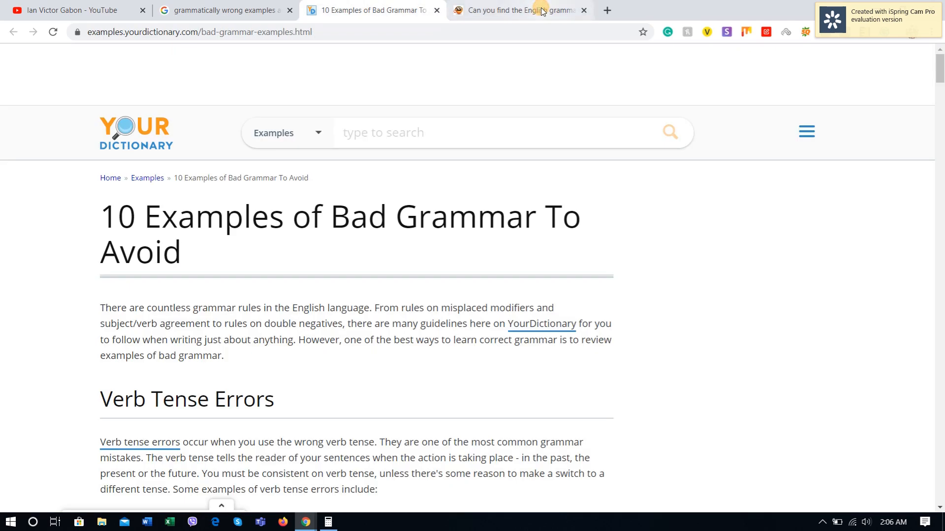
{"action": "left_click", "coordinate": [526, 6]}
{"action": "left_click", "coordinate": [399, 10]}
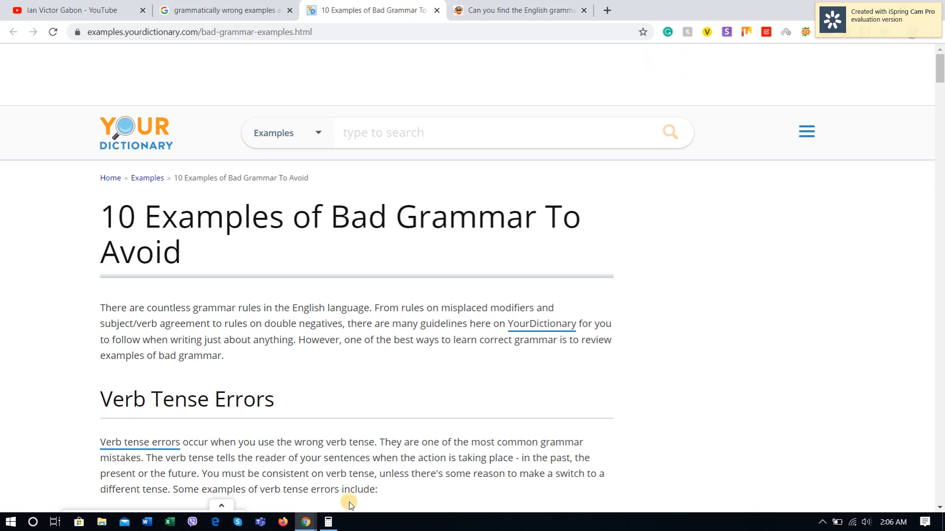
Step: Return to the Grammarly document and run the plagiarism check on its text
{"action": "mouse_move", "coordinate": [305, 524]}
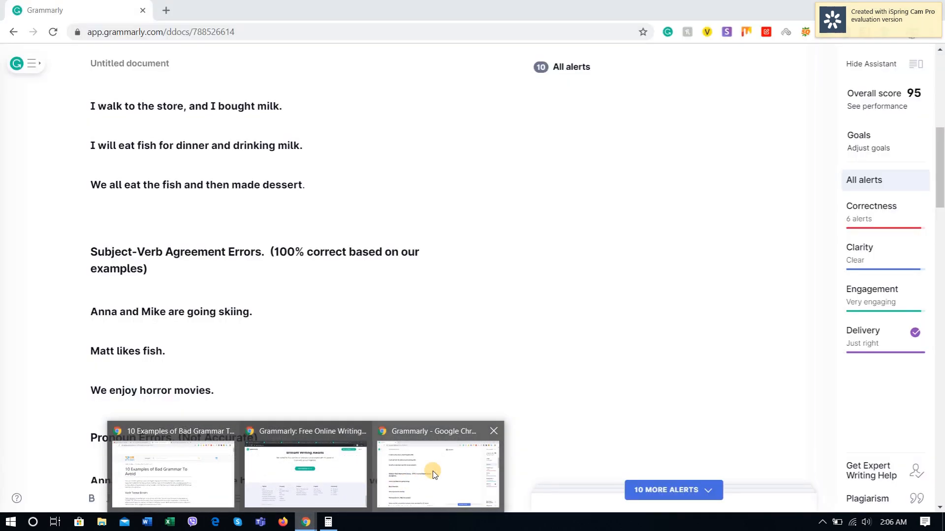
{"action": "left_click", "coordinate": [495, 434]}
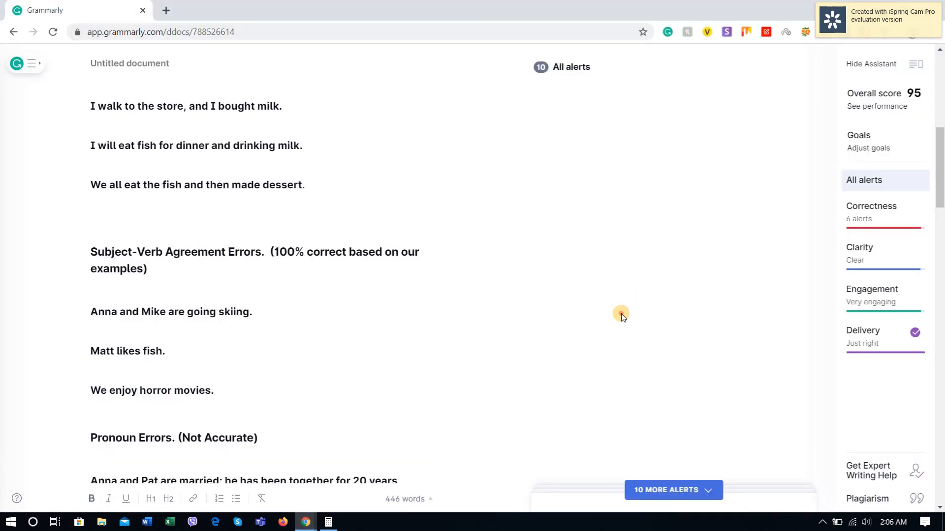
{"action": "left_click", "coordinate": [876, 501]}
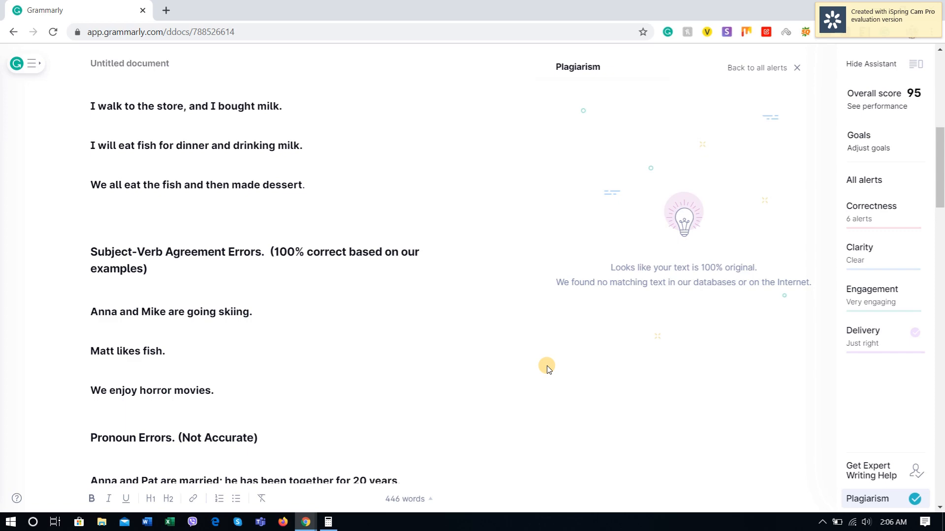
Step: Look through the copied test sentences in the document against the plagiarism check result
{"action": "scroll", "coordinate": [288, 332], "scroll_direction": "down", "scroll_amount": 5}
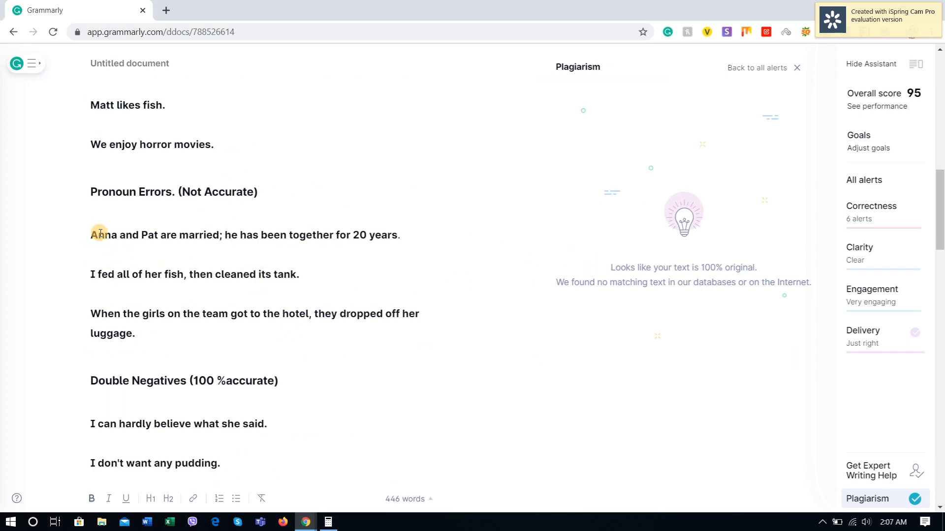
{"action": "scroll", "coordinate": [138, 311], "scroll_direction": "down", "scroll_amount": 6}
{"action": "scroll", "coordinate": [164, 314], "scroll_direction": "down", "scroll_amount": 4}
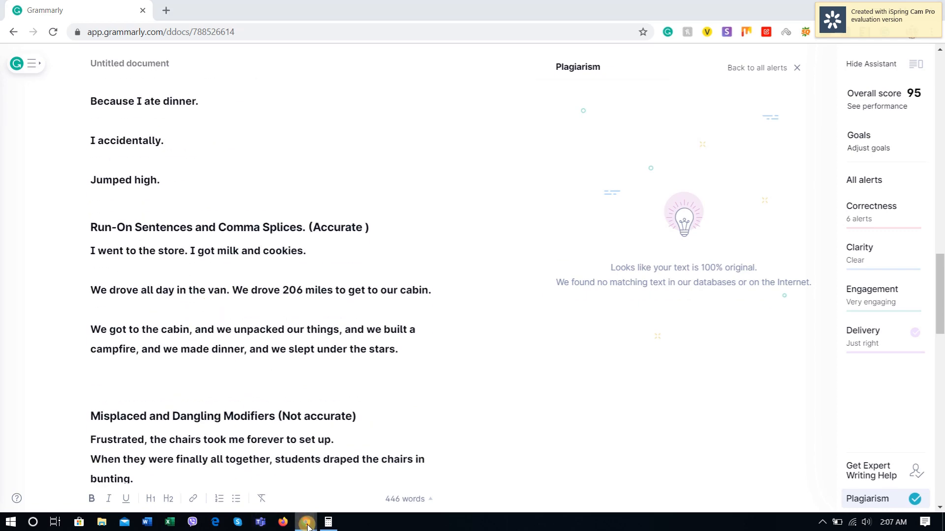
{"action": "mouse_move", "coordinate": [307, 526]}
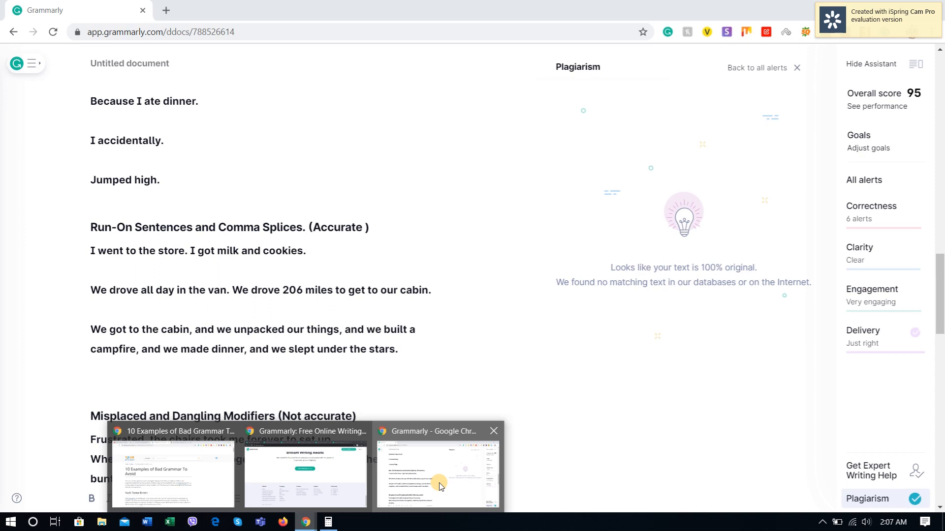
{"action": "left_click", "coordinate": [349, 296]}
{"action": "scroll", "coordinate": [337, 297], "scroll_direction": "down", "scroll_amount": 18}
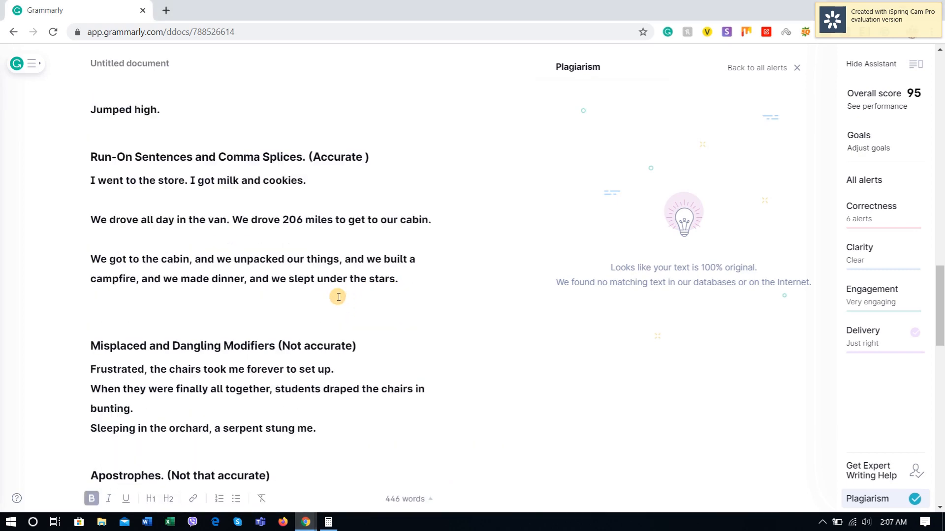
{"action": "scroll", "coordinate": [242, 300], "scroll_direction": "up", "scroll_amount": 15}
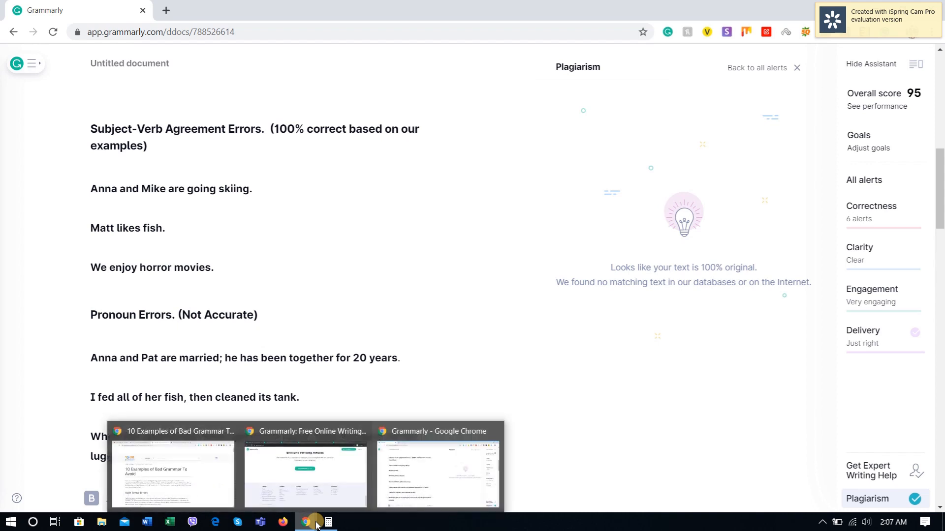
{"action": "left_click", "coordinate": [332, 229]}
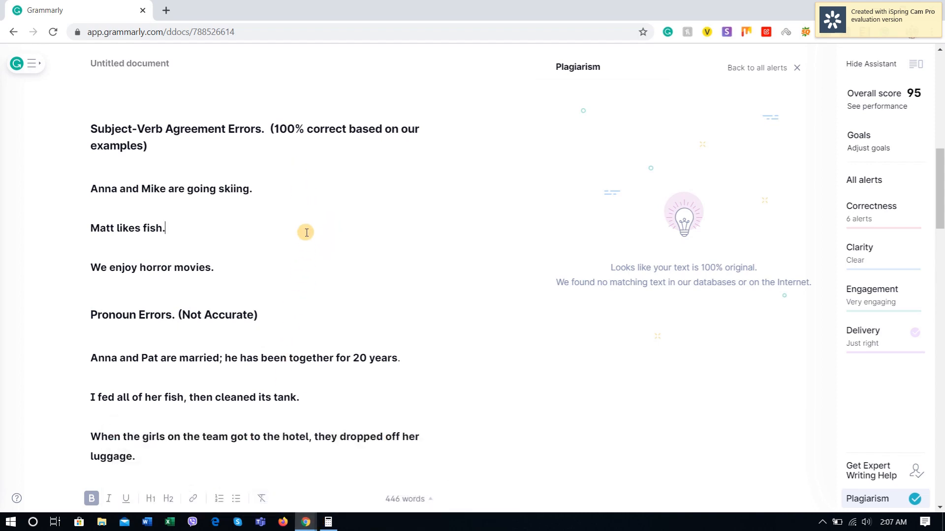
Step: Switch to the Calculator showing the 4 ÷ 9 calculation, then move and narrow its window so it sits clear of the document text
{"action": "left_click", "coordinate": [333, 524]}
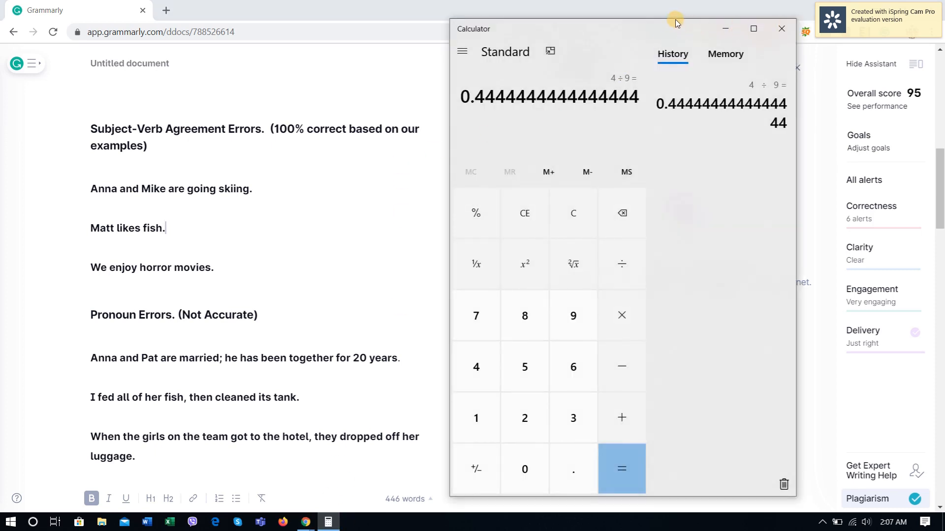
{"action": "left_click_drag", "start_coordinate": [669, 20], "coordinate": [702, 54]}
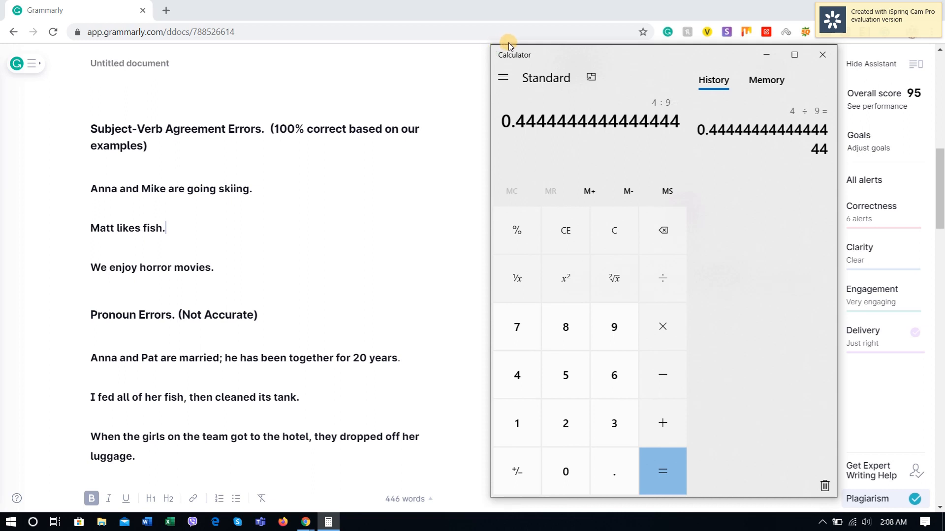
{"action": "left_click_drag", "start_coordinate": [594, 47], "coordinate": [655, 36]}
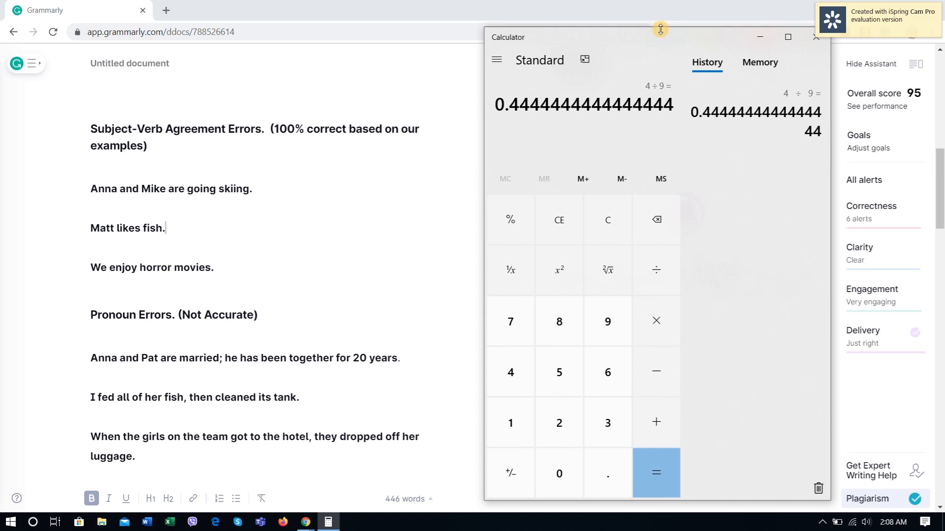
{"action": "left_click_drag", "start_coordinate": [660, 29], "coordinate": [656, 49]}
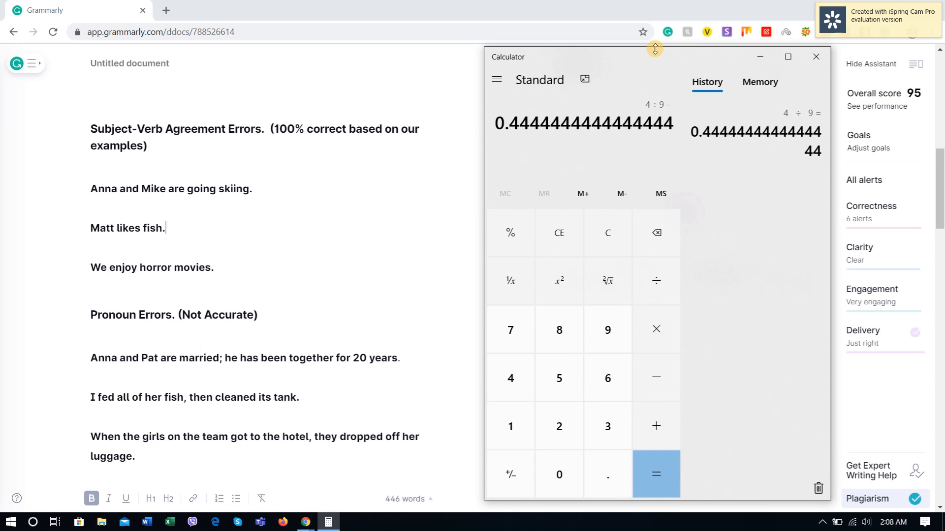
{"action": "mouse_move", "coordinate": [654, 49]}
{"action": "left_mouse_down"}
{"action": "mouse_move", "coordinate": [651, 27]}
{"action": "mouse_move", "coordinate": [654, 49]}
{"action": "left_mouse_up"}
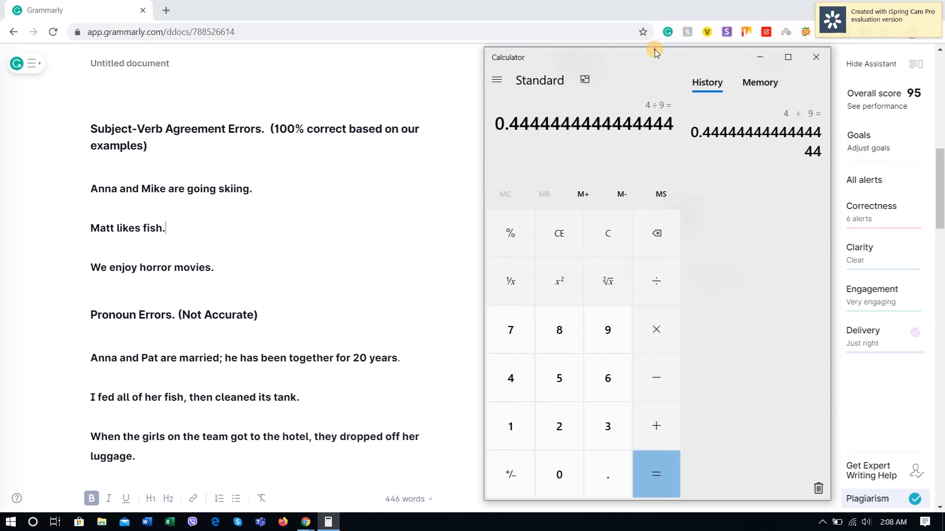
{"action": "mouse_move", "coordinate": [484, 48]}
{"action": "left_mouse_down"}
{"action": "mouse_move", "coordinate": [506, 48]}
{"action": "mouse_move", "coordinate": [487, 51]}
{"action": "left_mouse_up"}
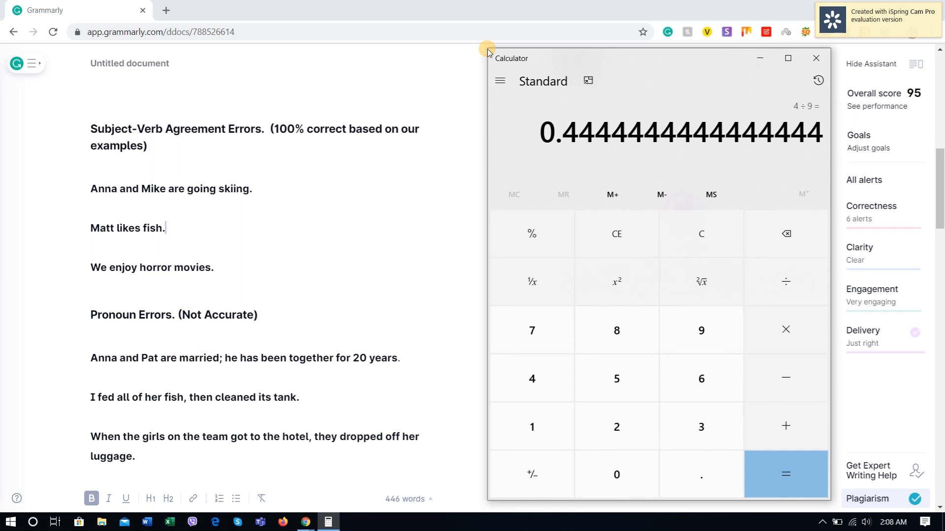
{"action": "left_click_drag", "start_coordinate": [487, 49], "coordinate": [485, 47]}
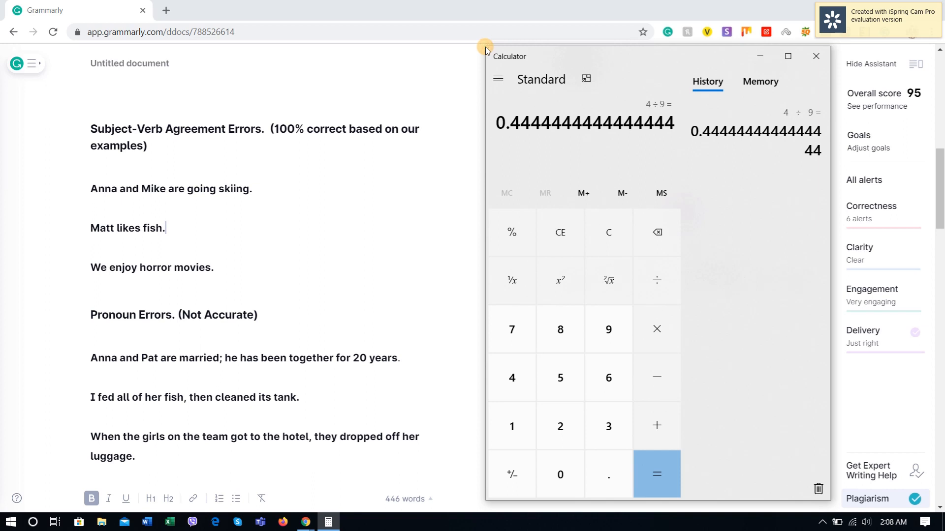
{"action": "left_click_drag", "start_coordinate": [485, 46], "coordinate": [545, 46]}
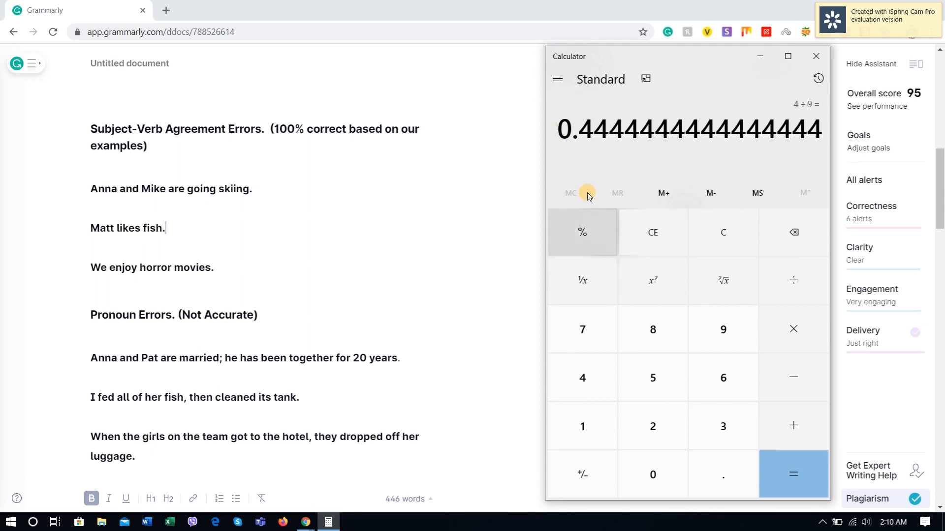
{"action": "left_click", "coordinate": [827, 523]}
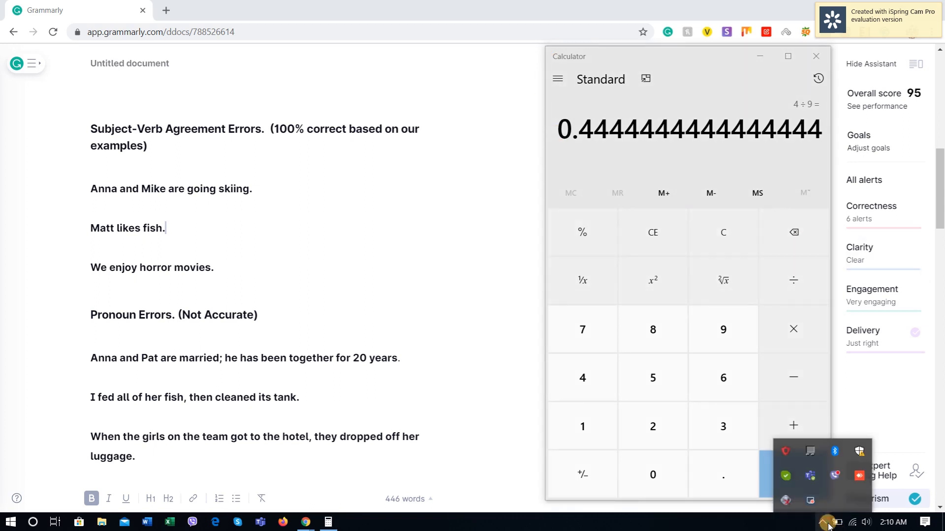
{"action": "right_click", "coordinate": [809, 503]}
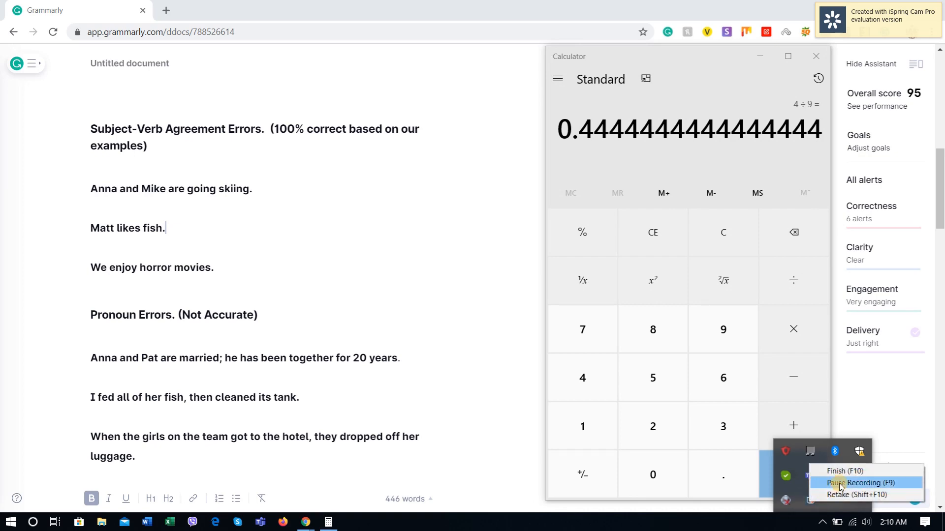